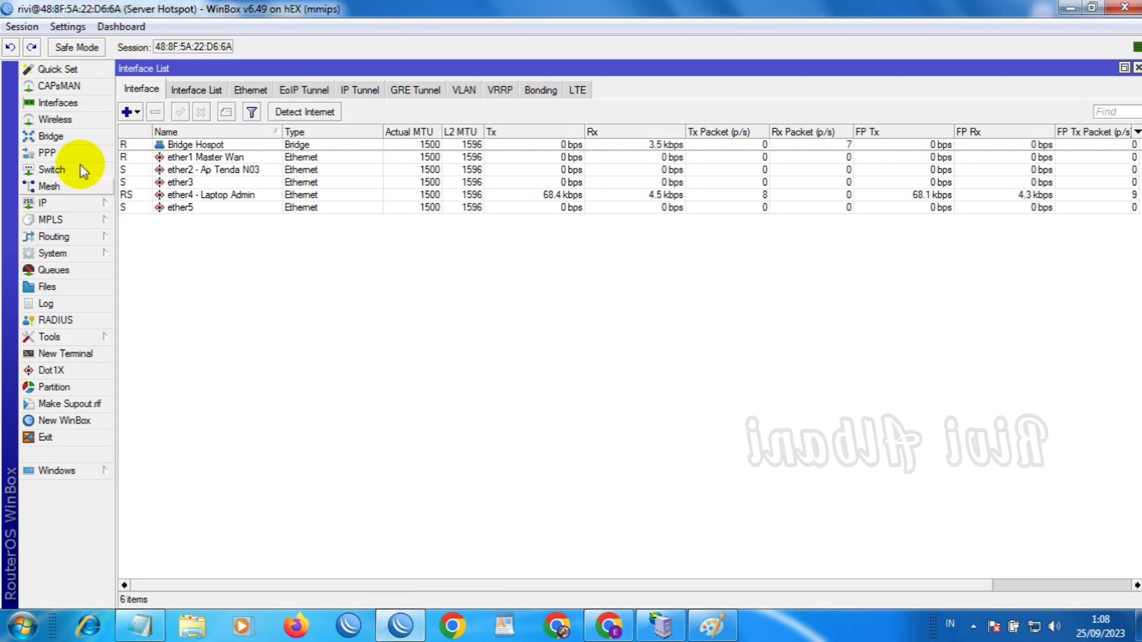
Check the bridge's member ports, then read addresses 192.168.1.197/24 on ether1 and 192.168.100.1/24 on the bridge
left_click(68, 136)
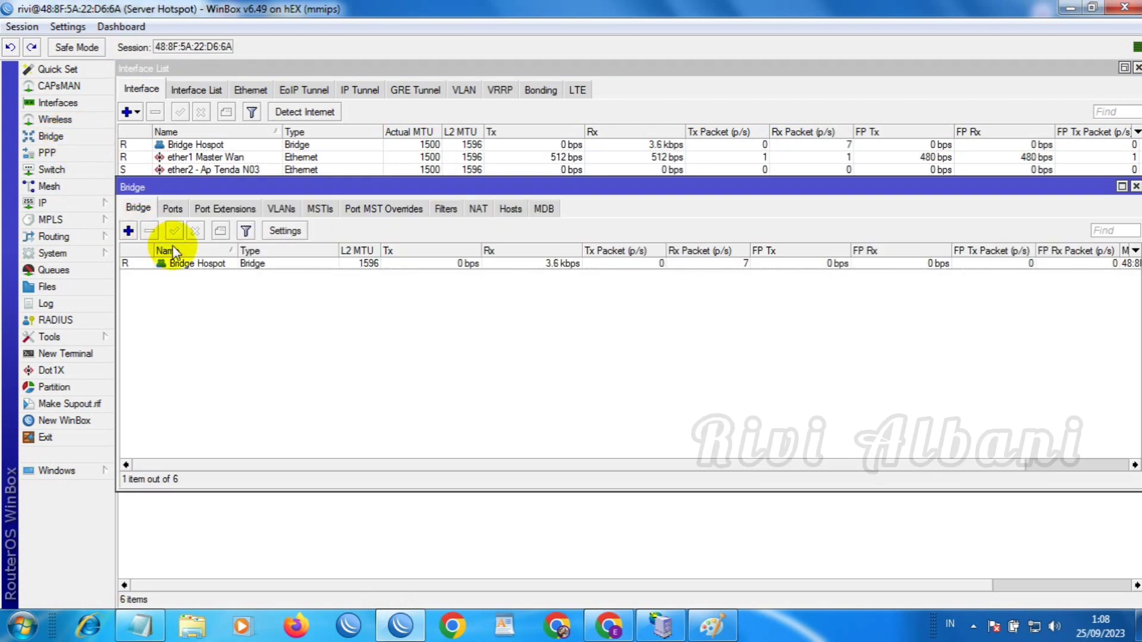
left_click(174, 212)
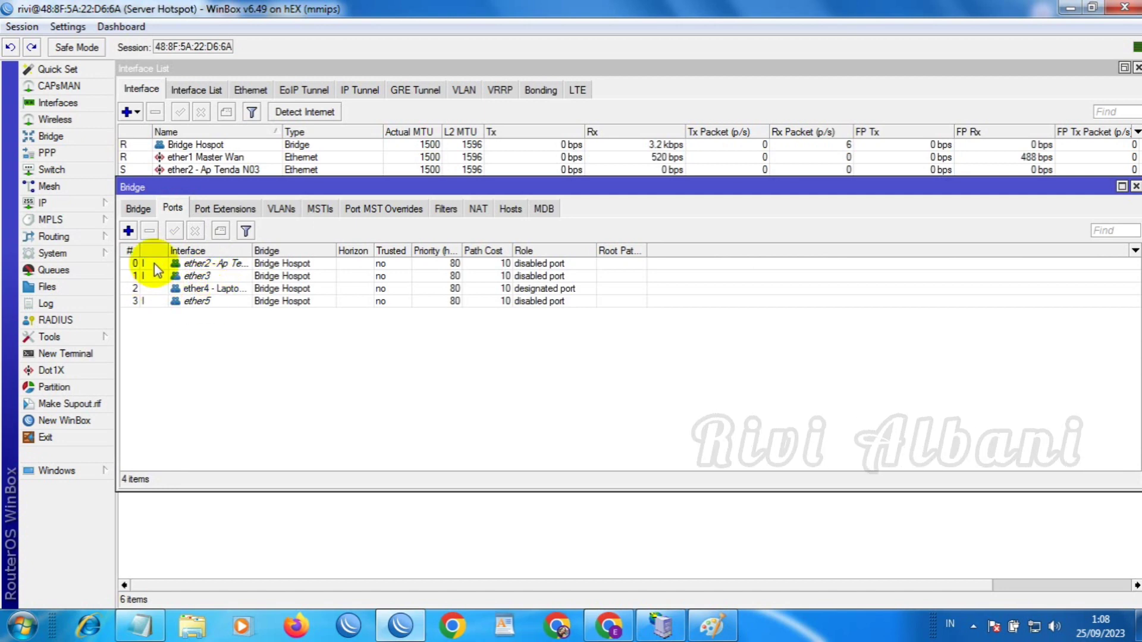
left_click(59, 203)
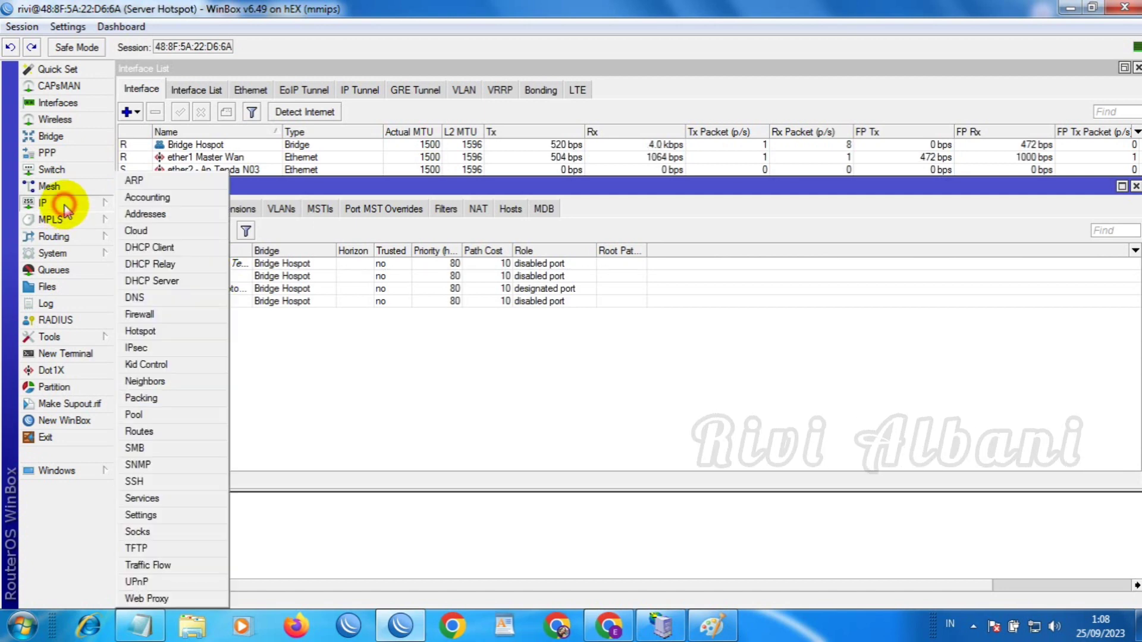
left_click(132, 215)
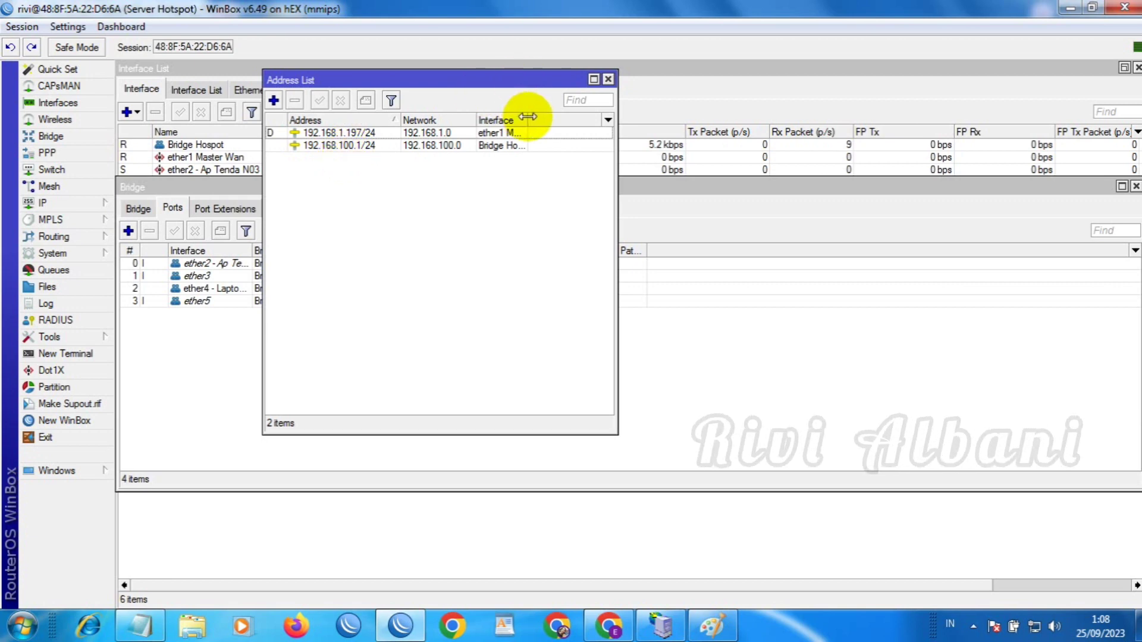
left_click_drag(567, 118, 580, 119)
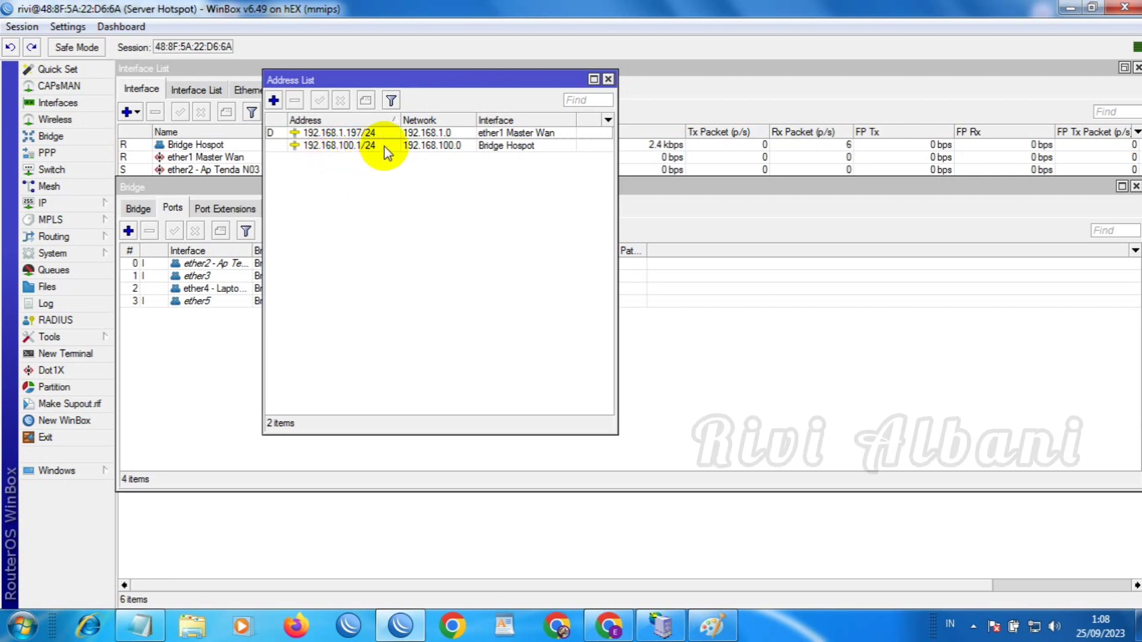
left_click(367, 131)
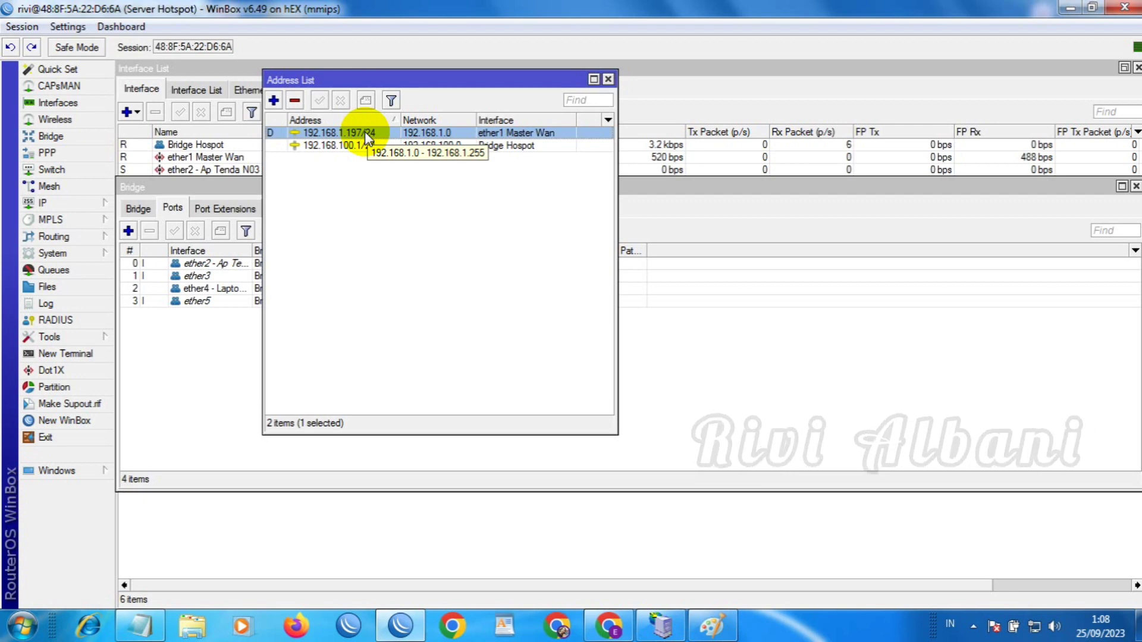
Confirm the DHCP client lease is bound and DNS uses server 192.168.1.1 with remote requests allowed
left_click(62, 205)
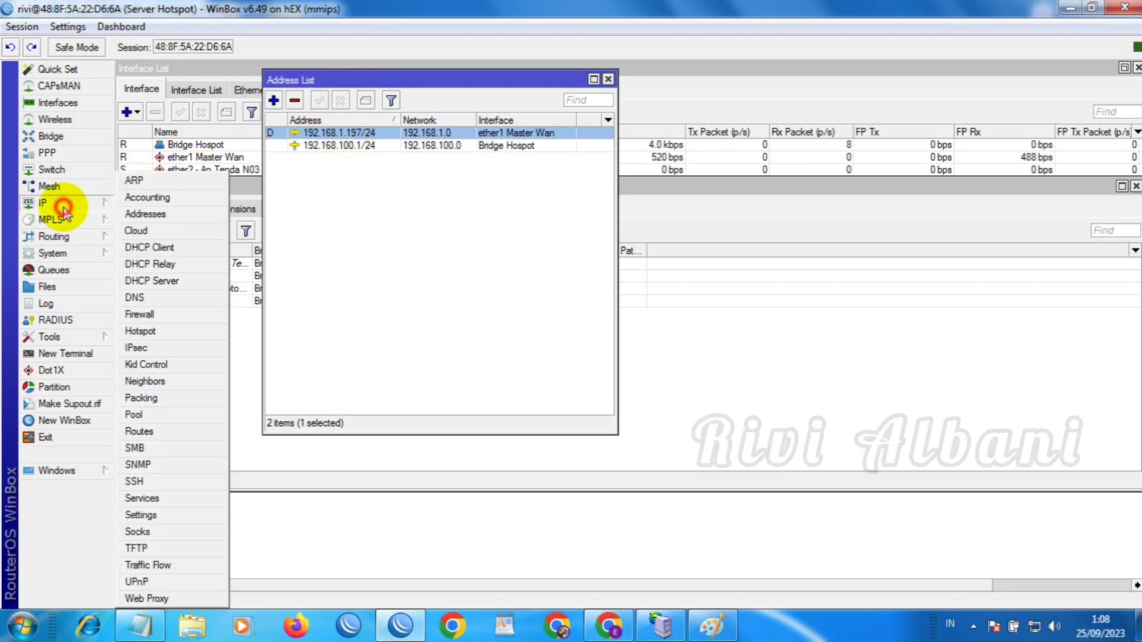
left_click(150, 249)
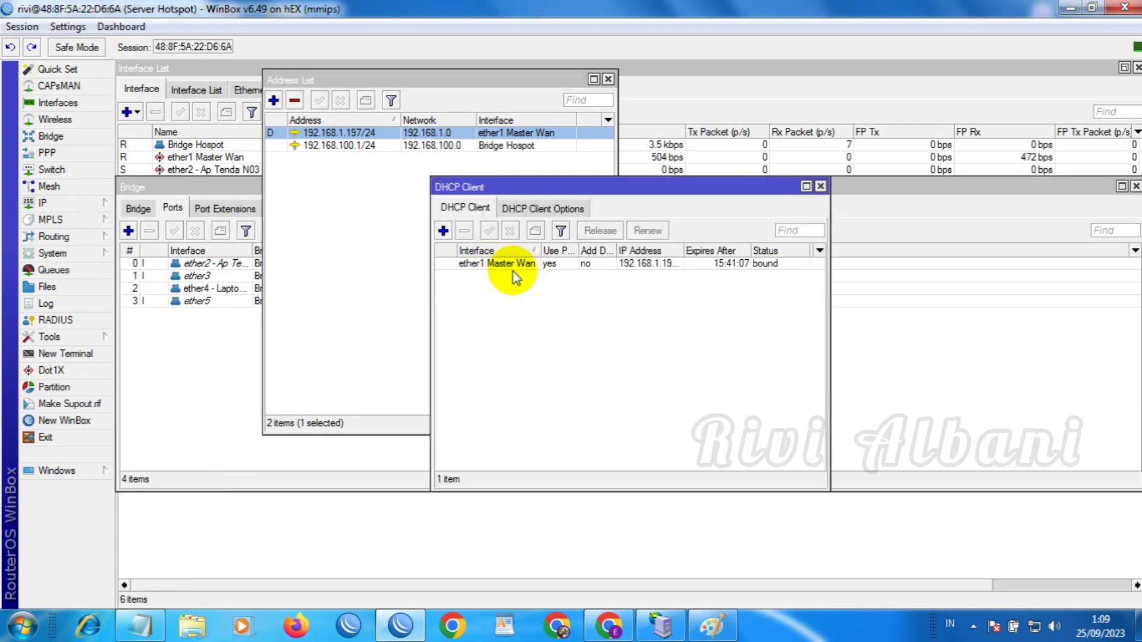
left_click(69, 205)
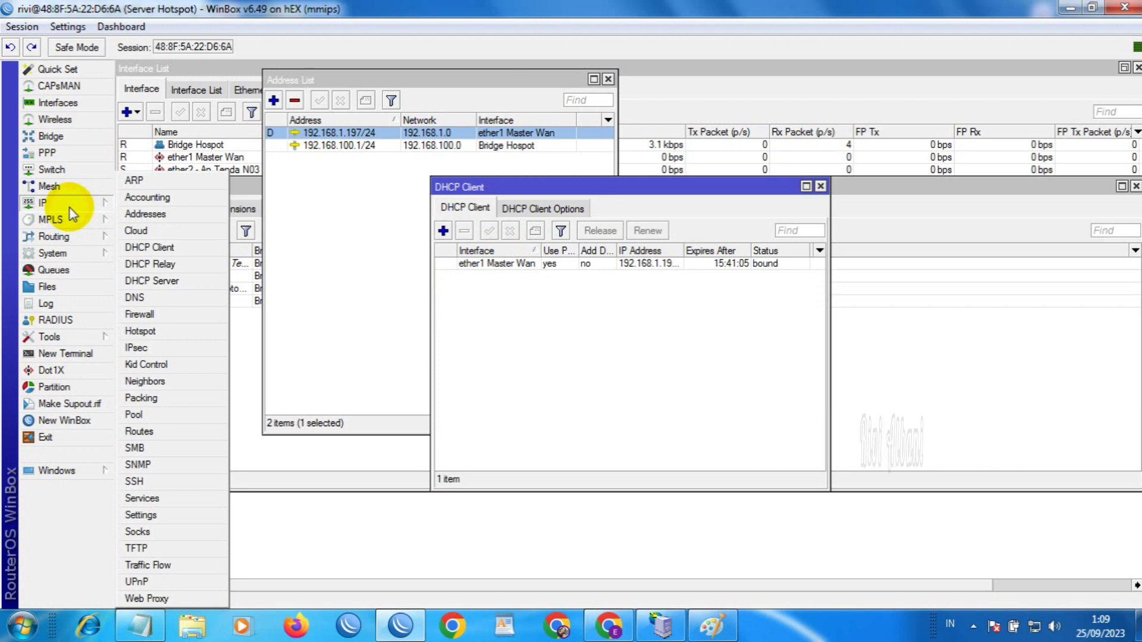
left_click(135, 297)
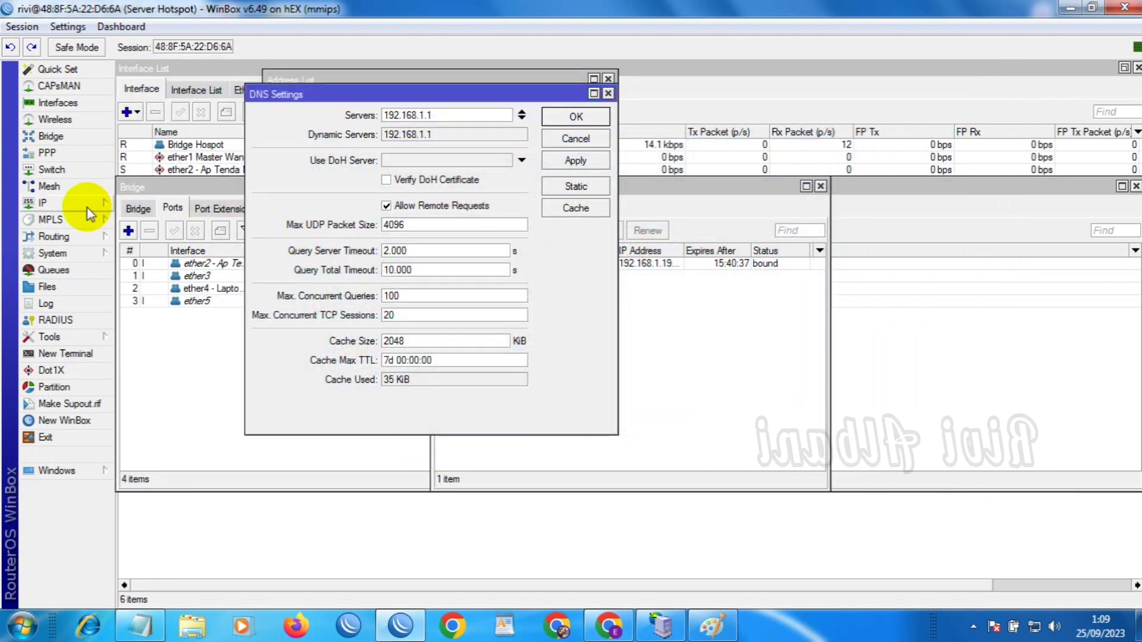
left_click(88, 208)
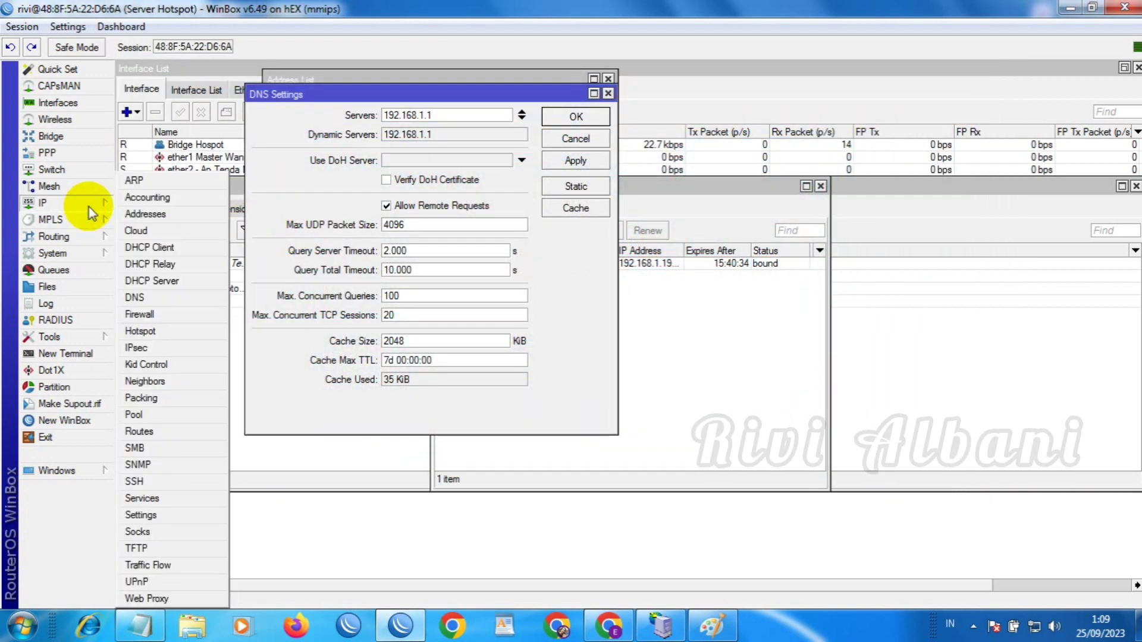
Inspect masquerade NAT rule 0 to confirm its out-interface is ether1 Master Wan
left_click(143, 315)
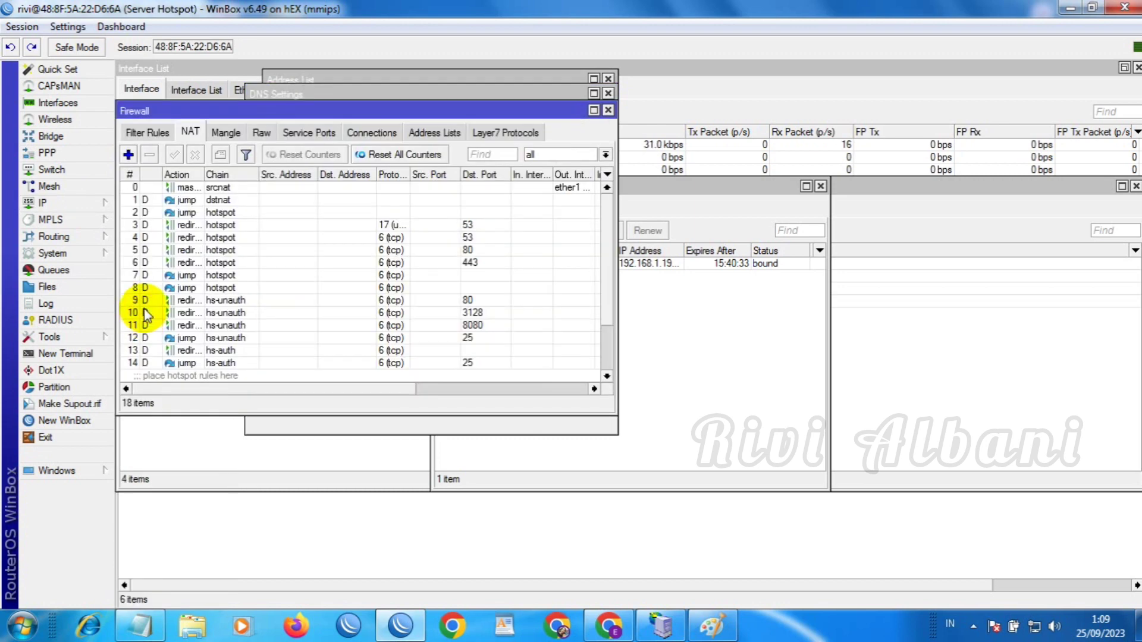
left_click(216, 189)
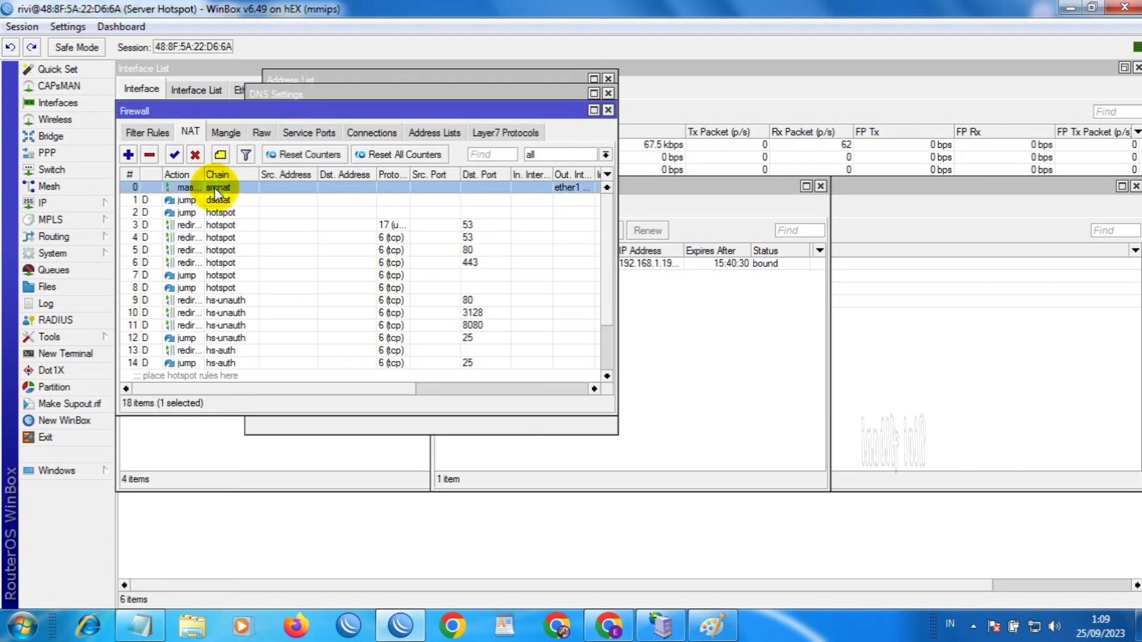
double_click(216, 189)
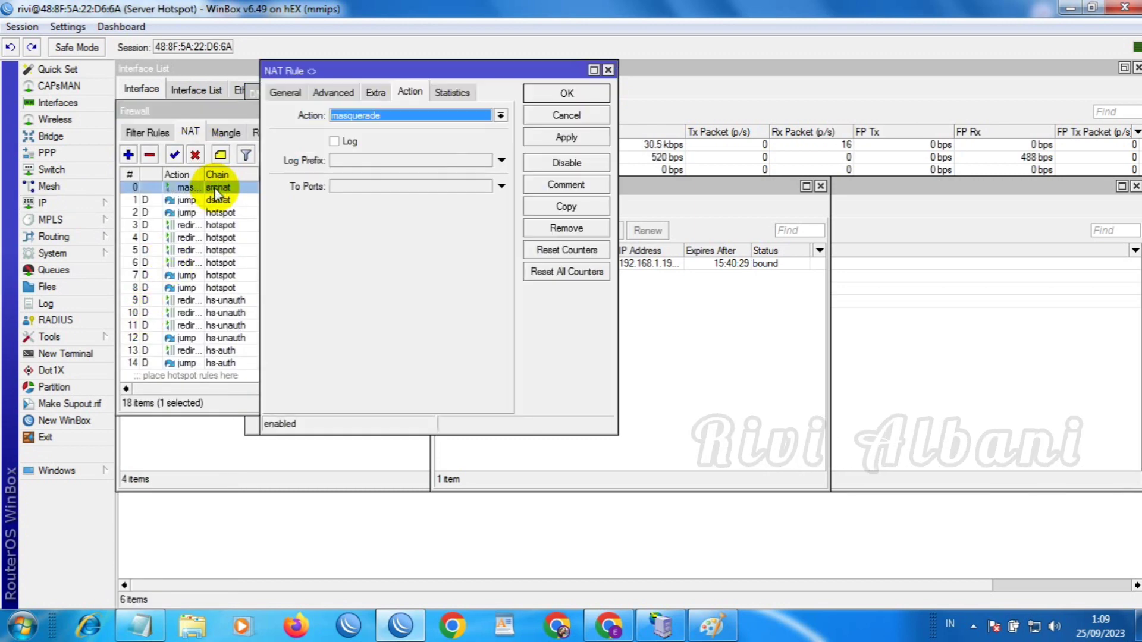
left_click(285, 95)
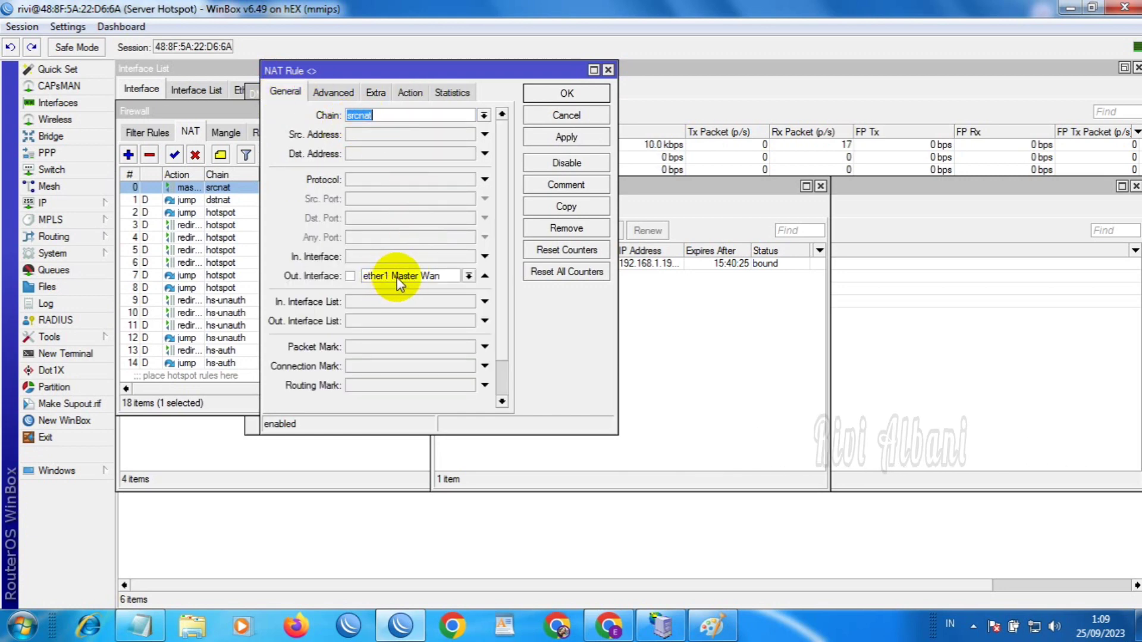
left_click(542, 93)
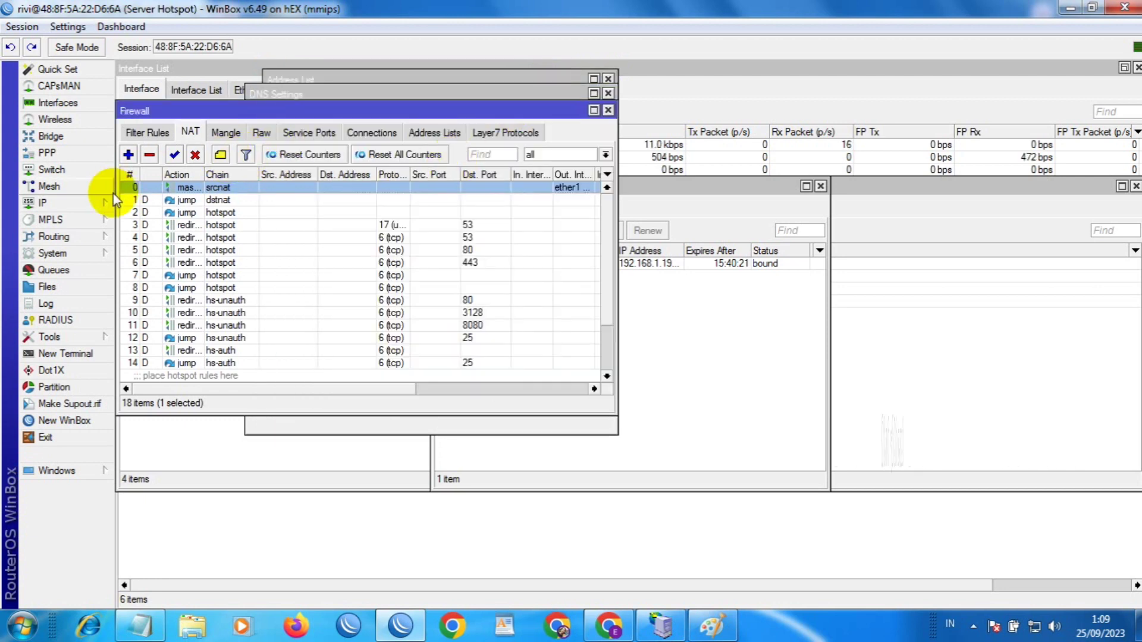
Inspect the default route 0.0.0.0/0 in the Route List to confirm gateway 192.168.1.1
left_click(60, 203)
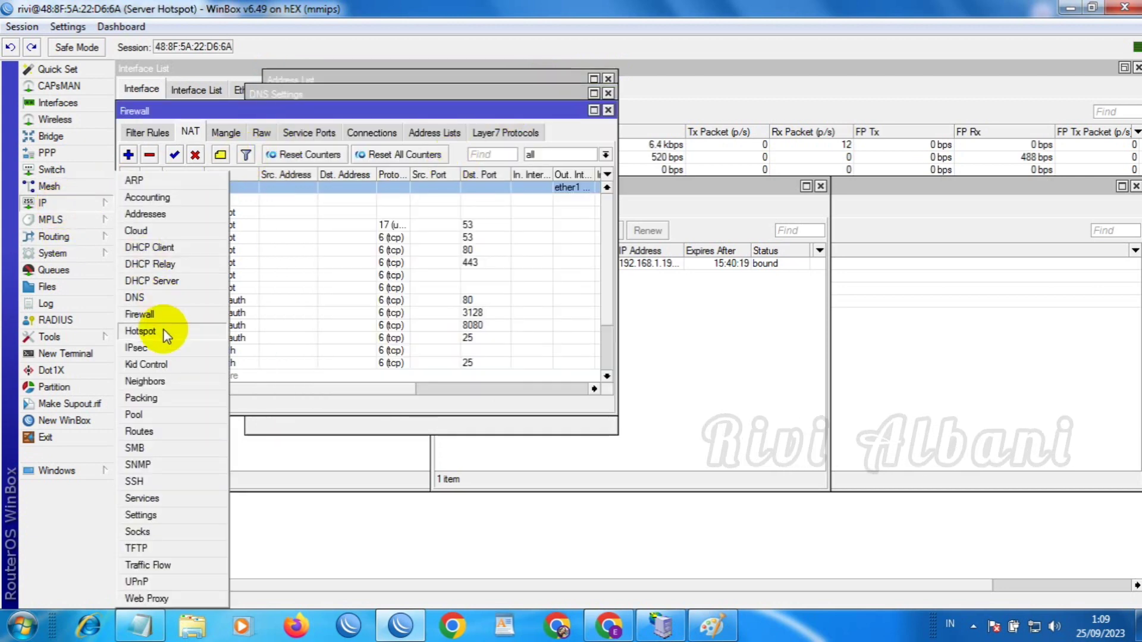
left_click(143, 431)
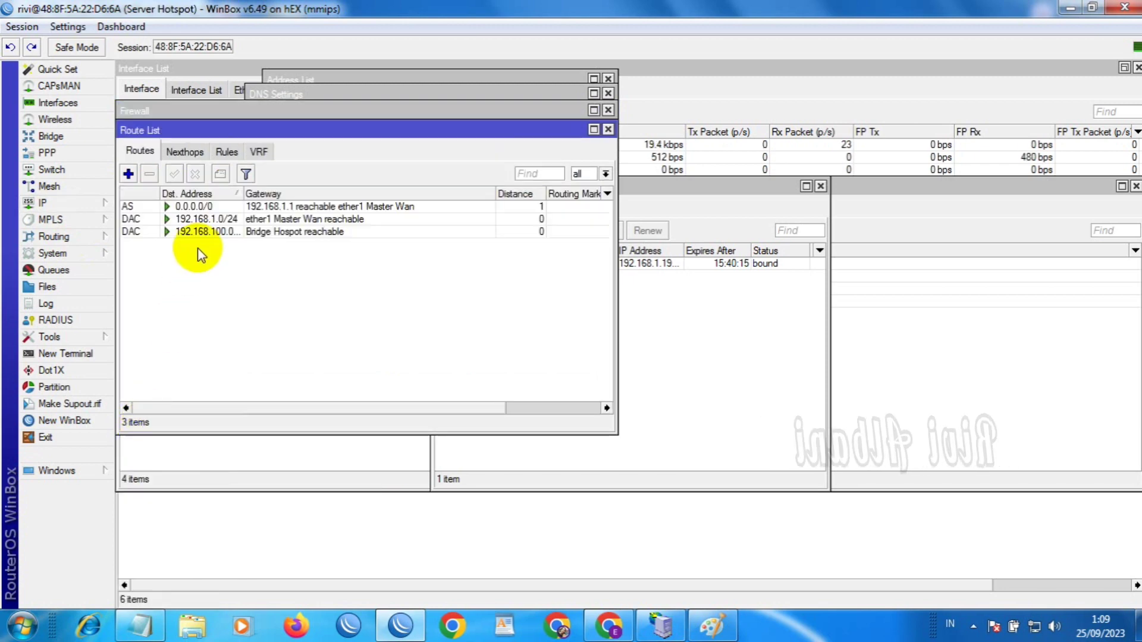
double_click(262, 207)
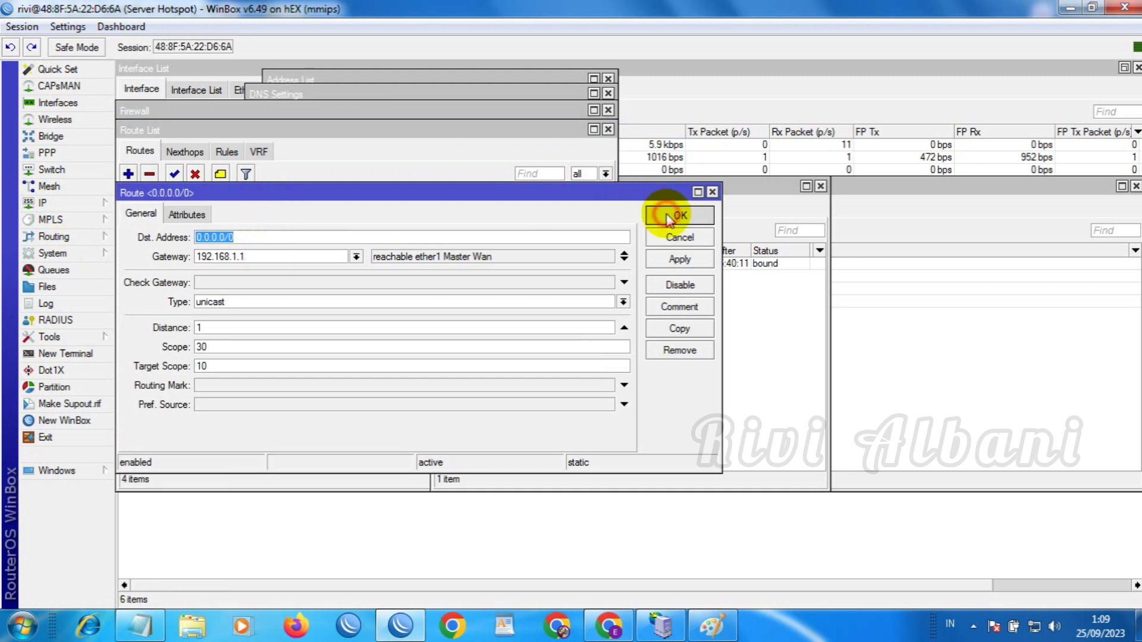
left_click(669, 217)
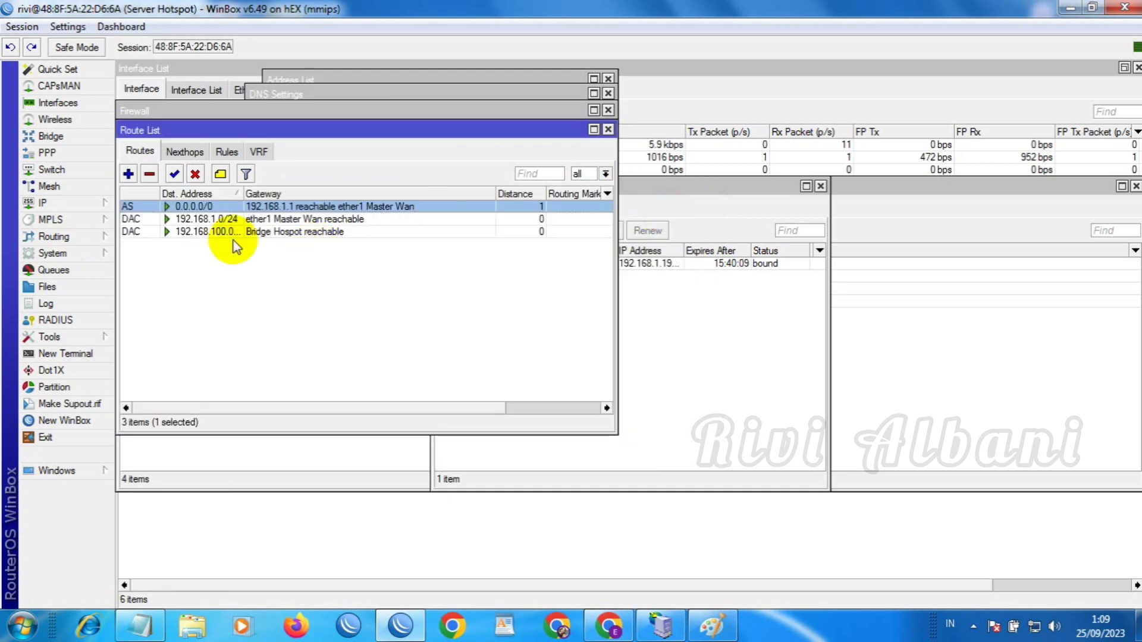
left_click(59, 204)
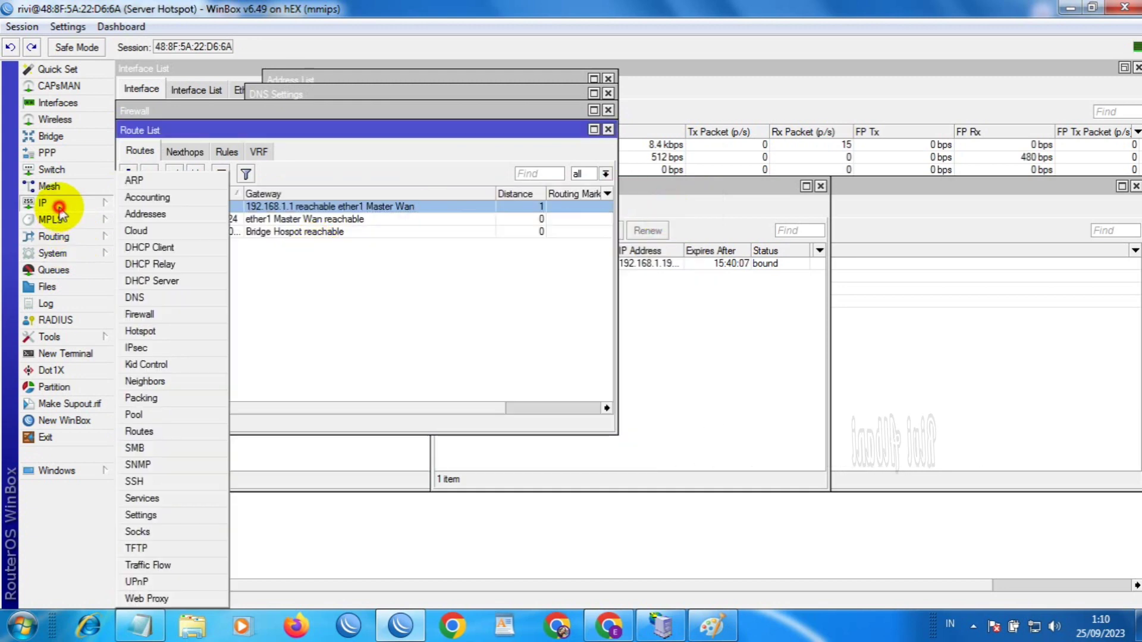
Review pool hs-pool-6 (192.168.100.50–192.168.100.254), then bring the Interface List forward
left_click(135, 415)
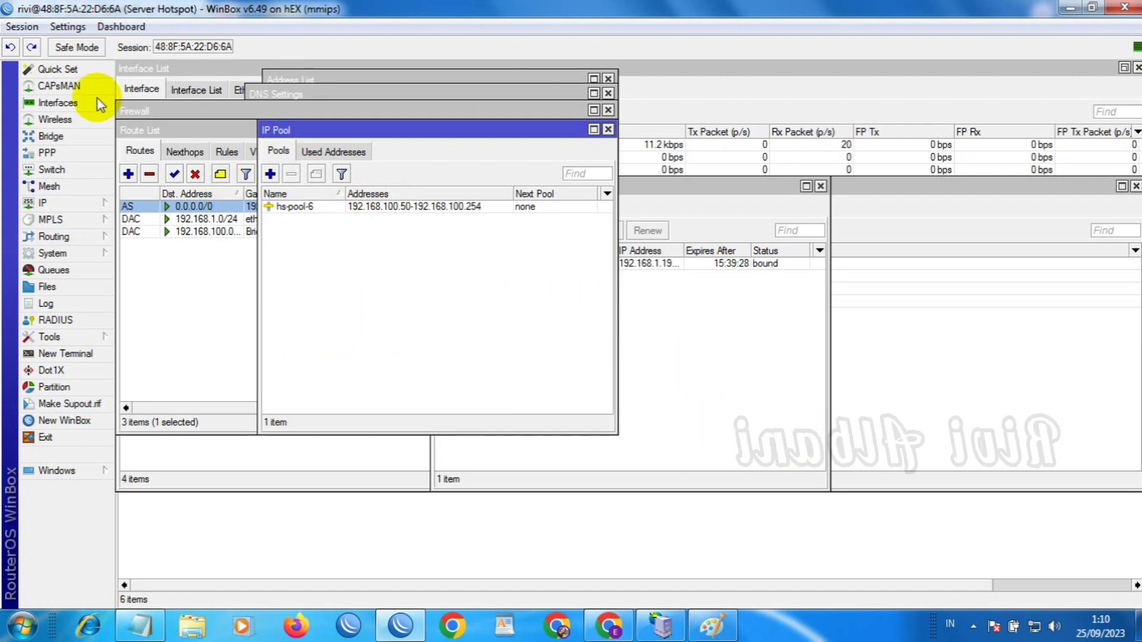
left_click(59, 102)
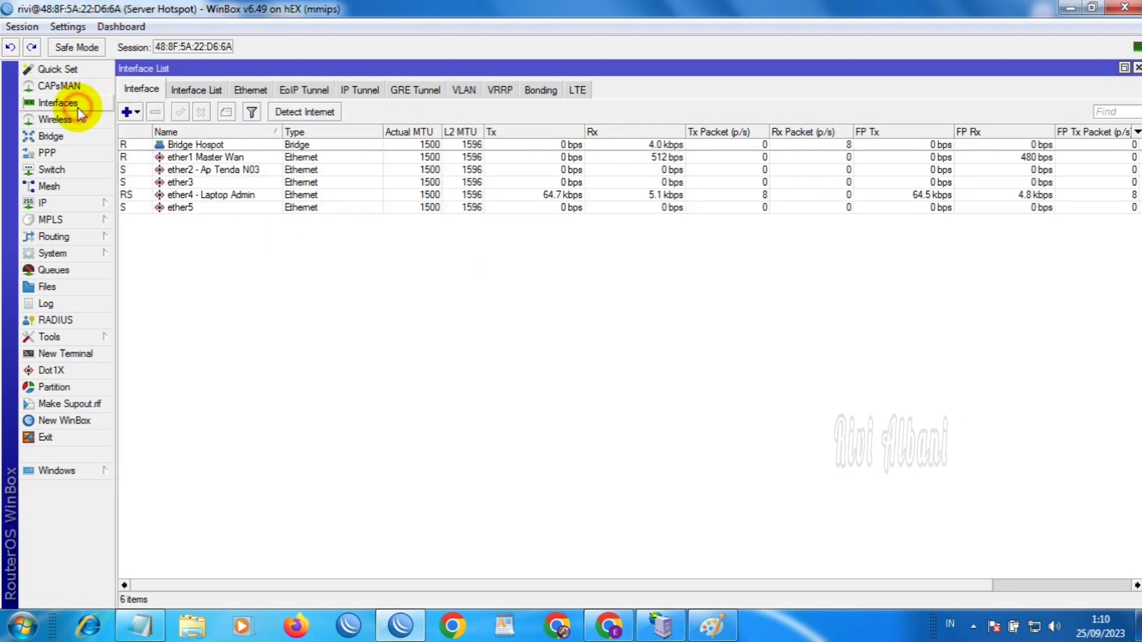
Show DHCP Server leases with widened columns, selecting the laptop's bound lease 192.168.100.244 on dhcp1
left_click(209, 196)
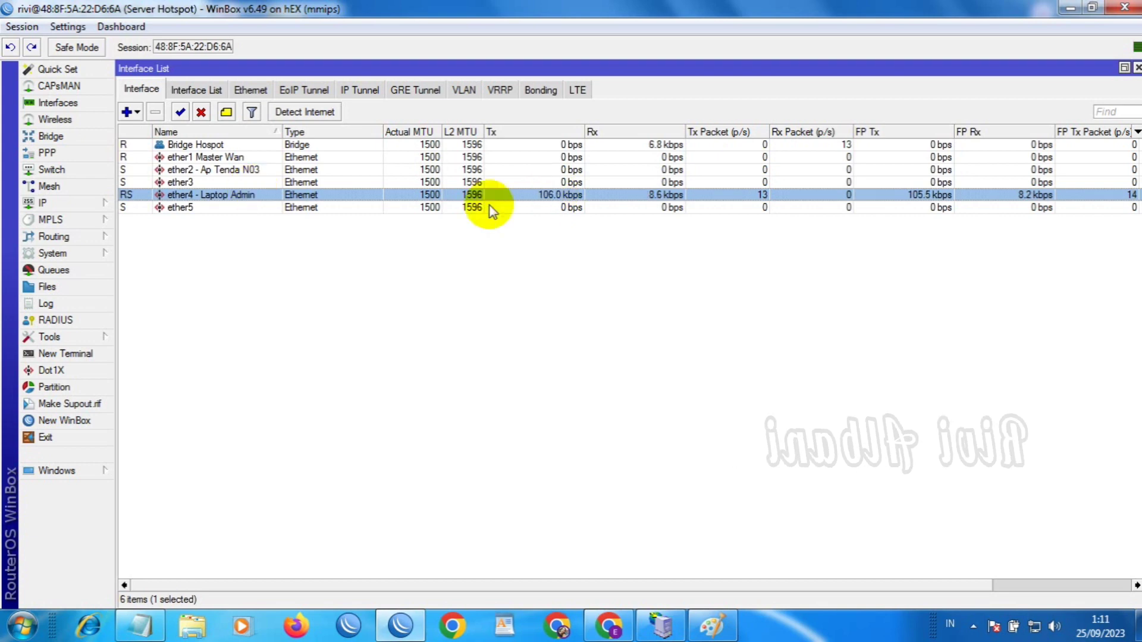
left_click(70, 203)
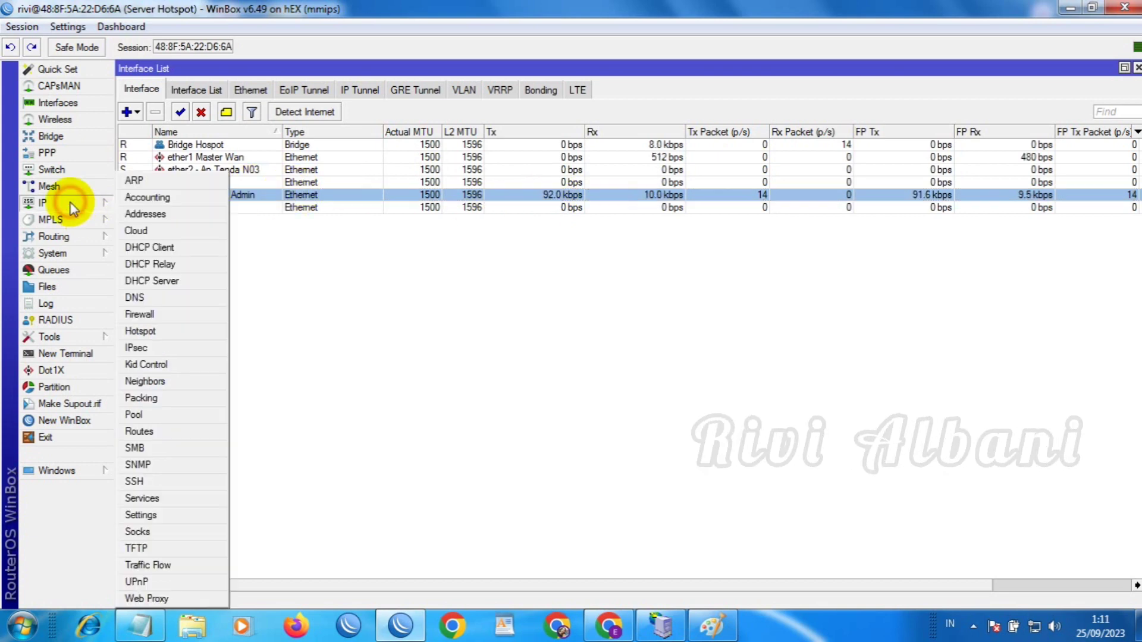
left_click(164, 279)
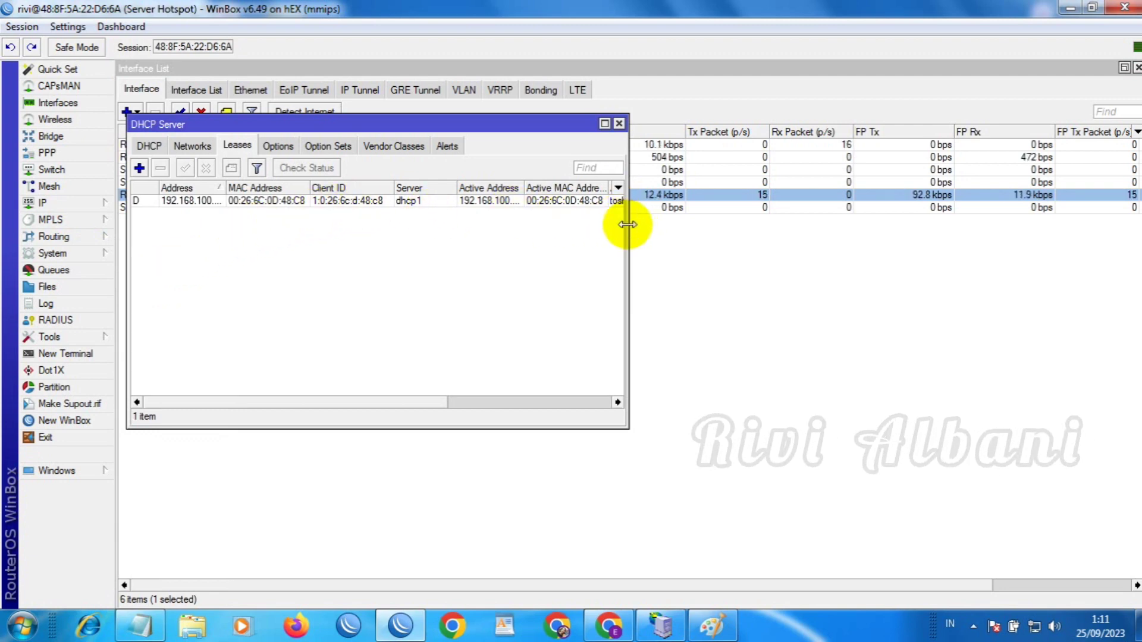
left_click_drag(627, 224, 792, 229)
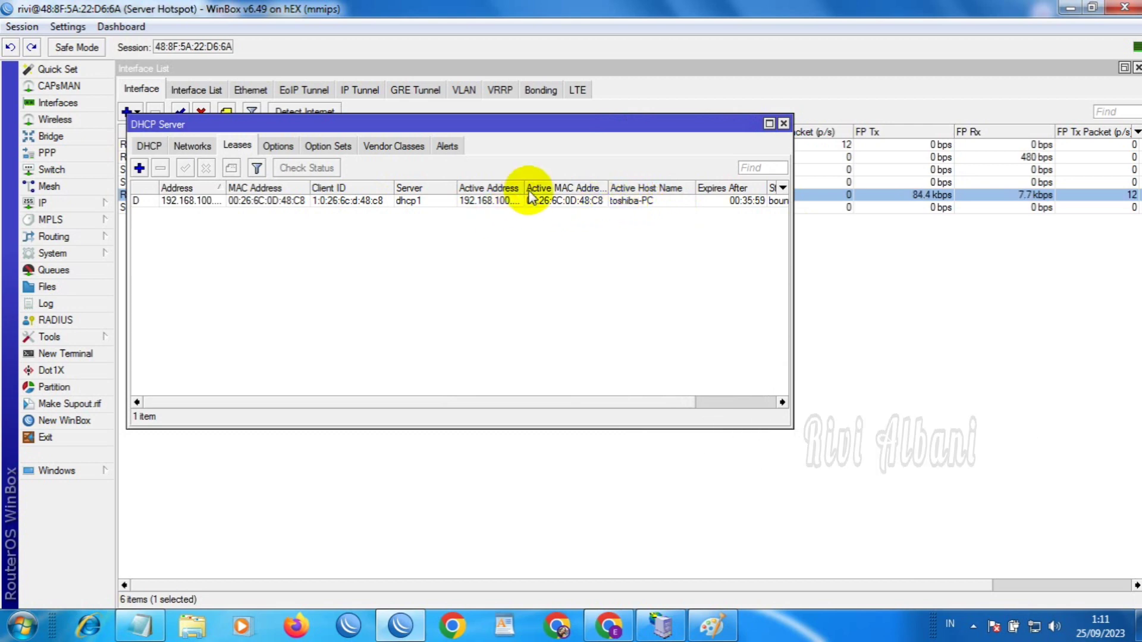
left_click_drag(525, 189, 550, 190)
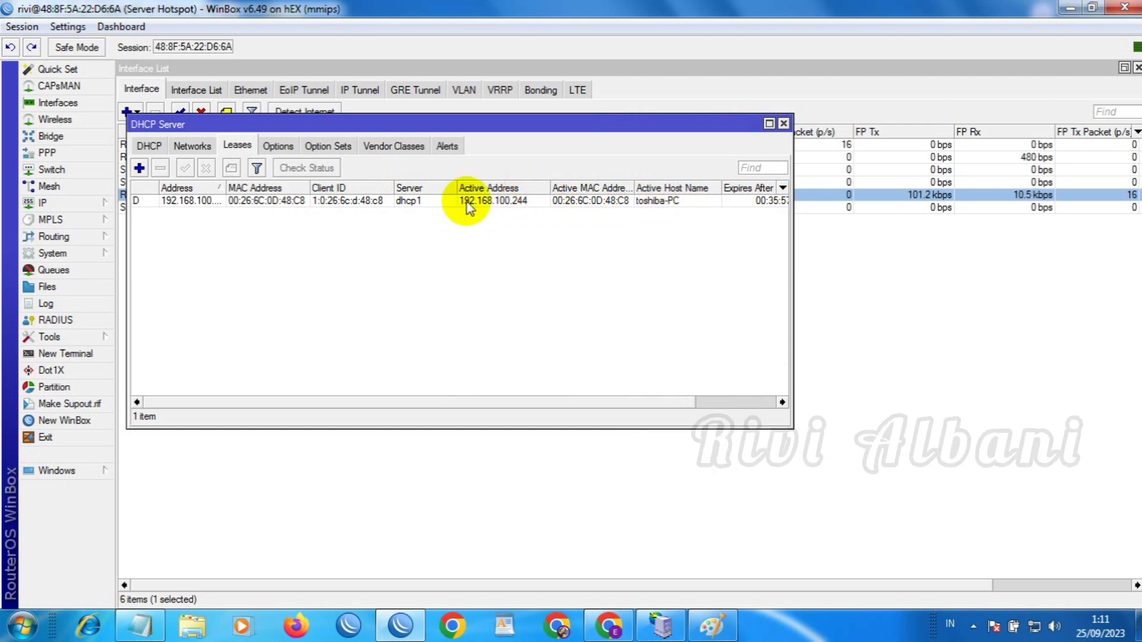
left_click(521, 201)
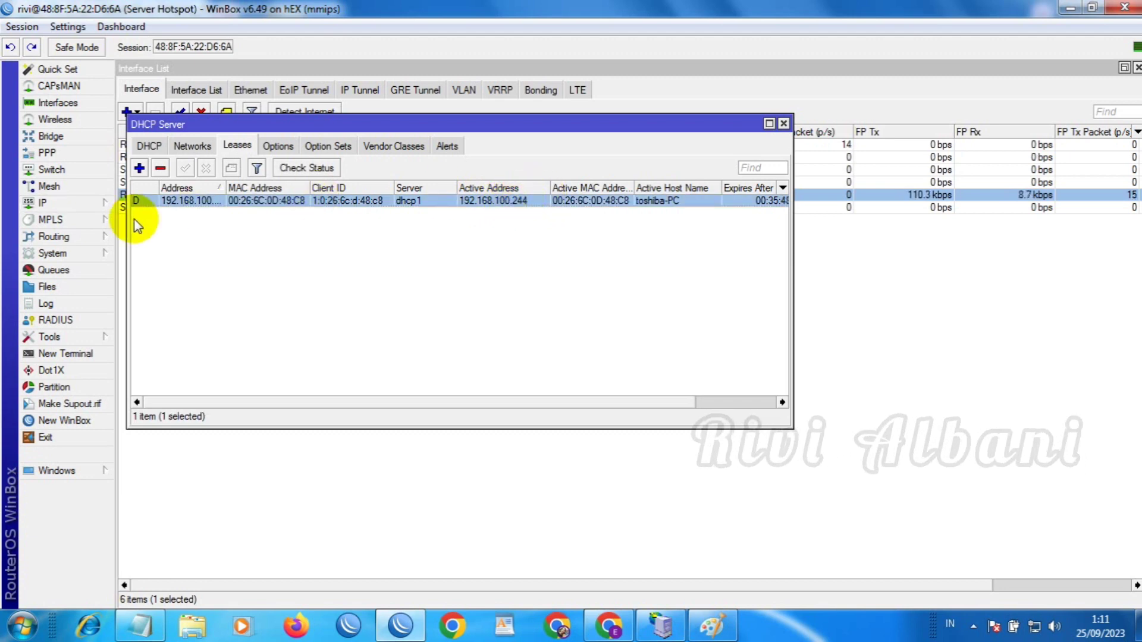
left_click(76, 205)
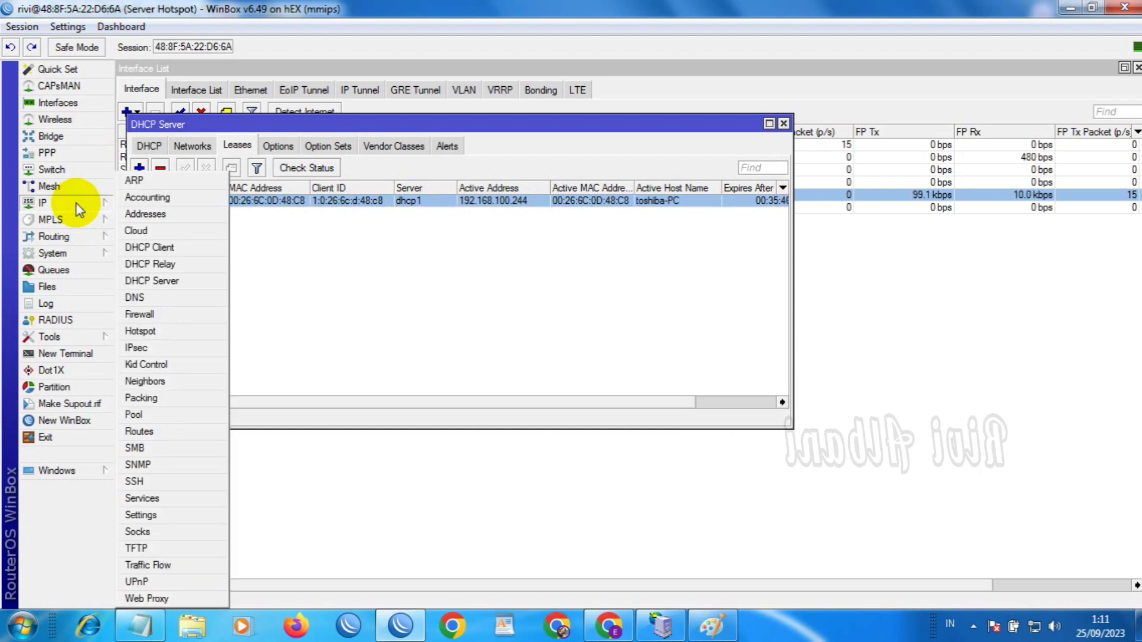
Open the hotspot1 server's settings from the Hotspot Servers list
left_click(156, 331)
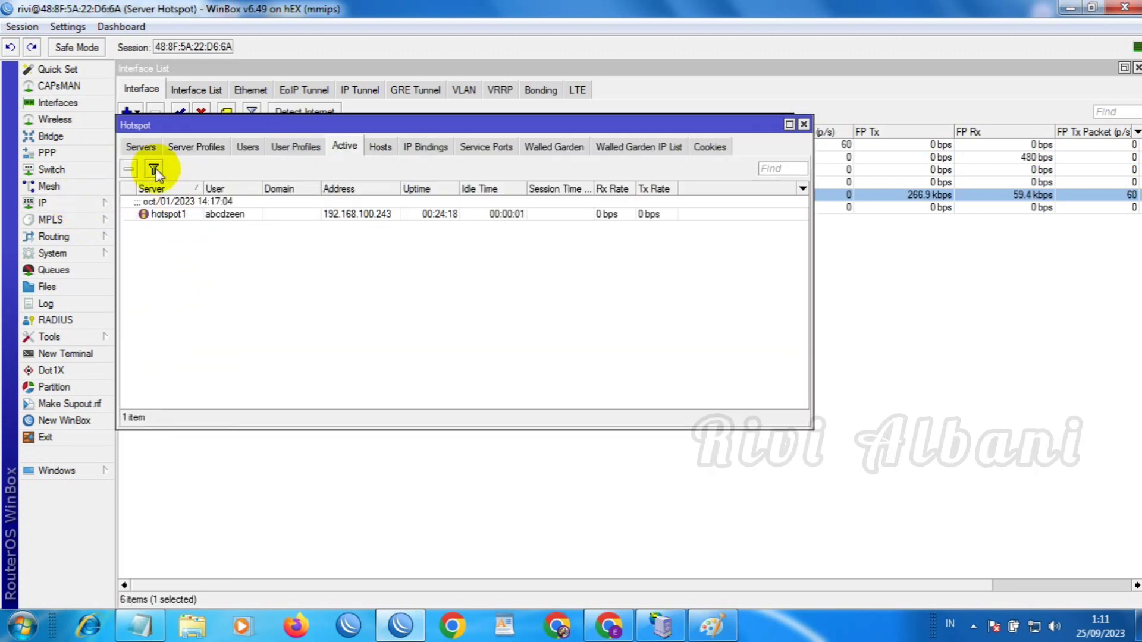
left_click(140, 149)
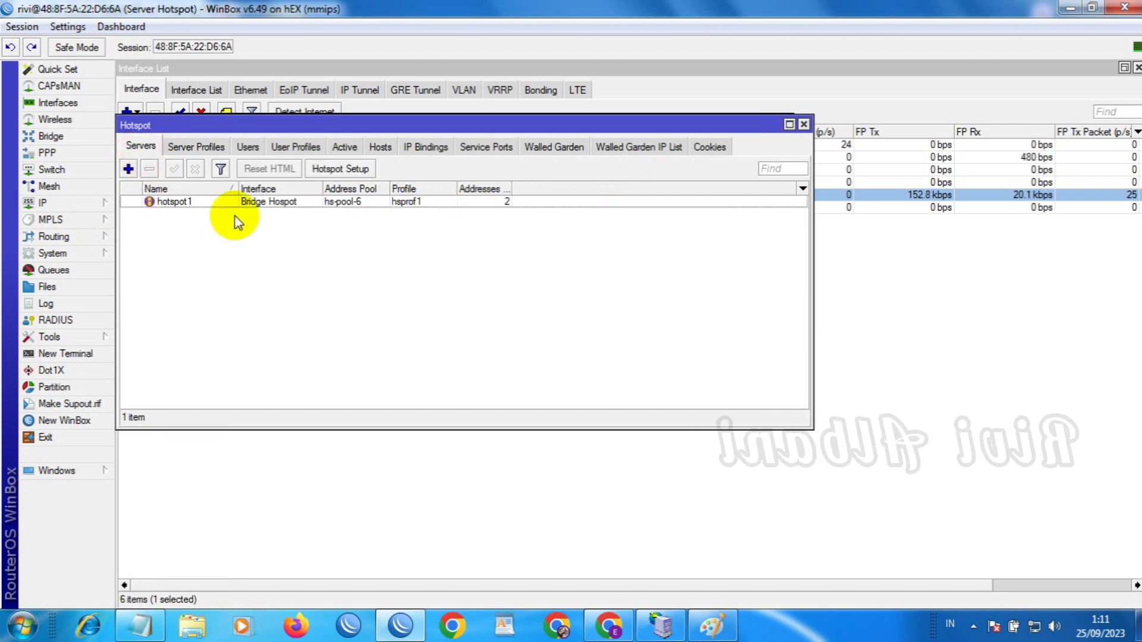
double_click(293, 203)
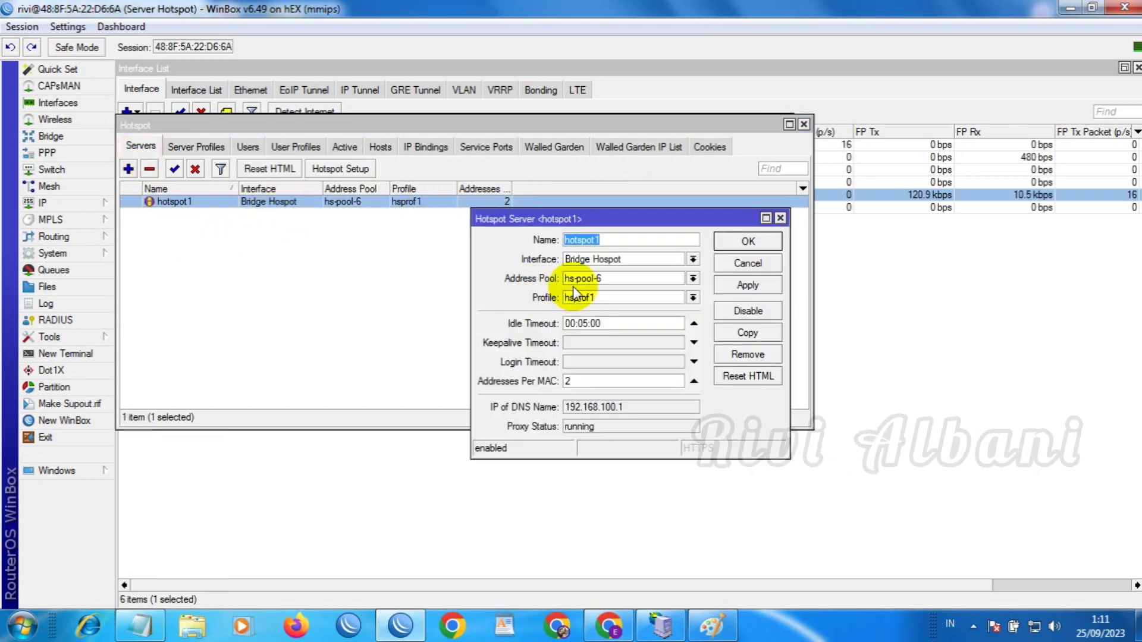
left_click(613, 242)
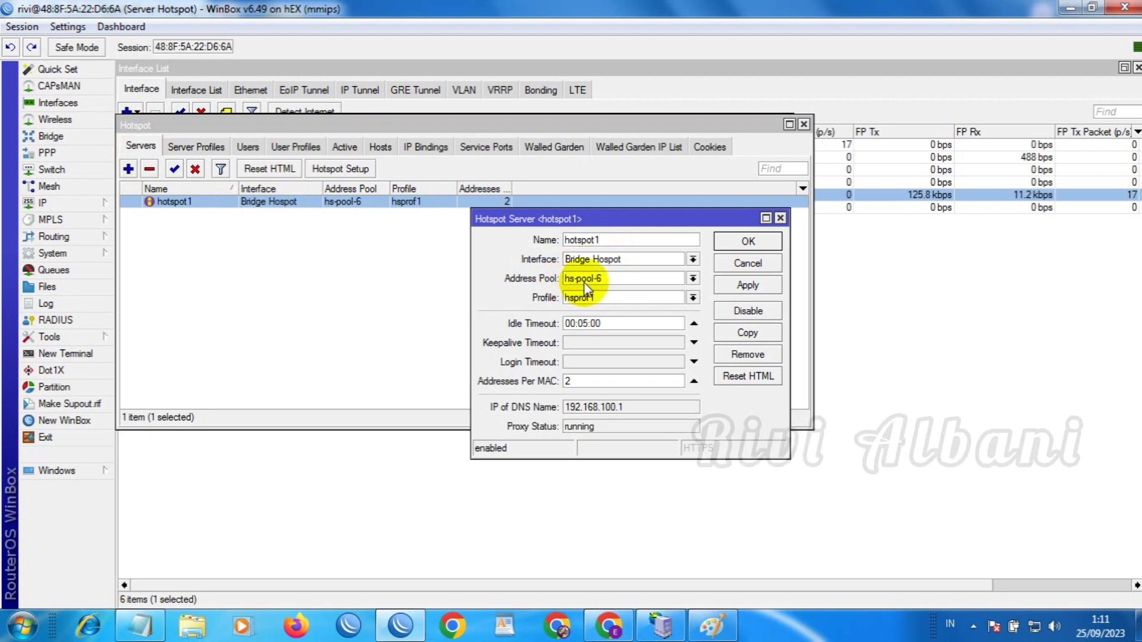
Review profile hsprof1 with DNS name rivis.net and address 192.168.100.1, then close it with OK
left_click(196, 146)
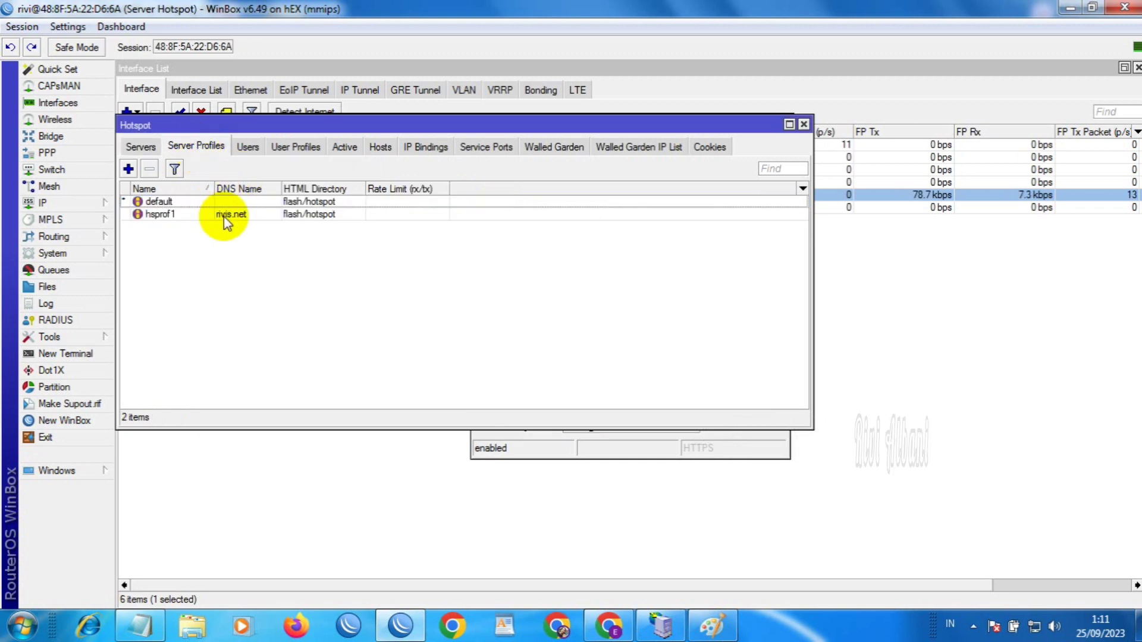
double_click(223, 214)
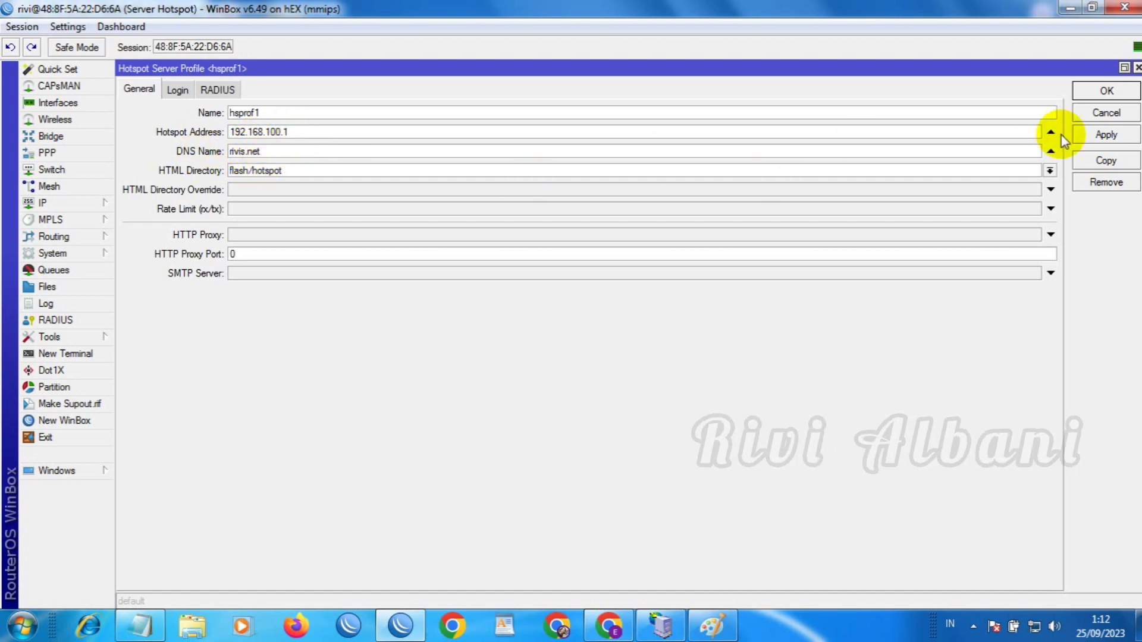
left_click(1127, 92)
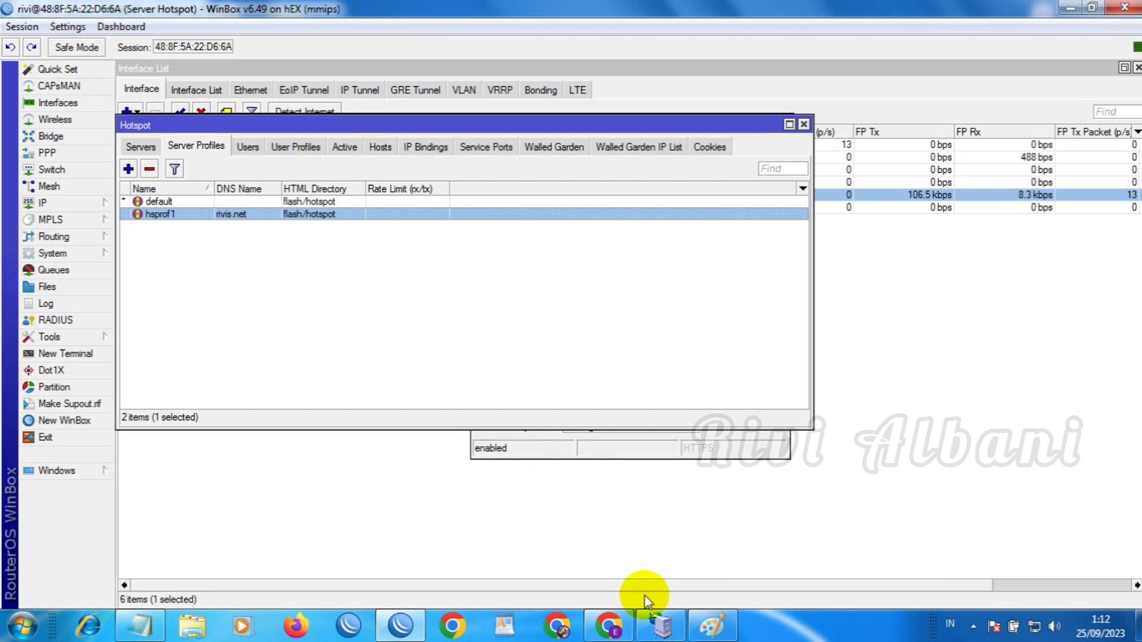
Log in to Mikhmon with the saved admin credentials and dismiss Chrome's password breach warning
left_click(608, 626)
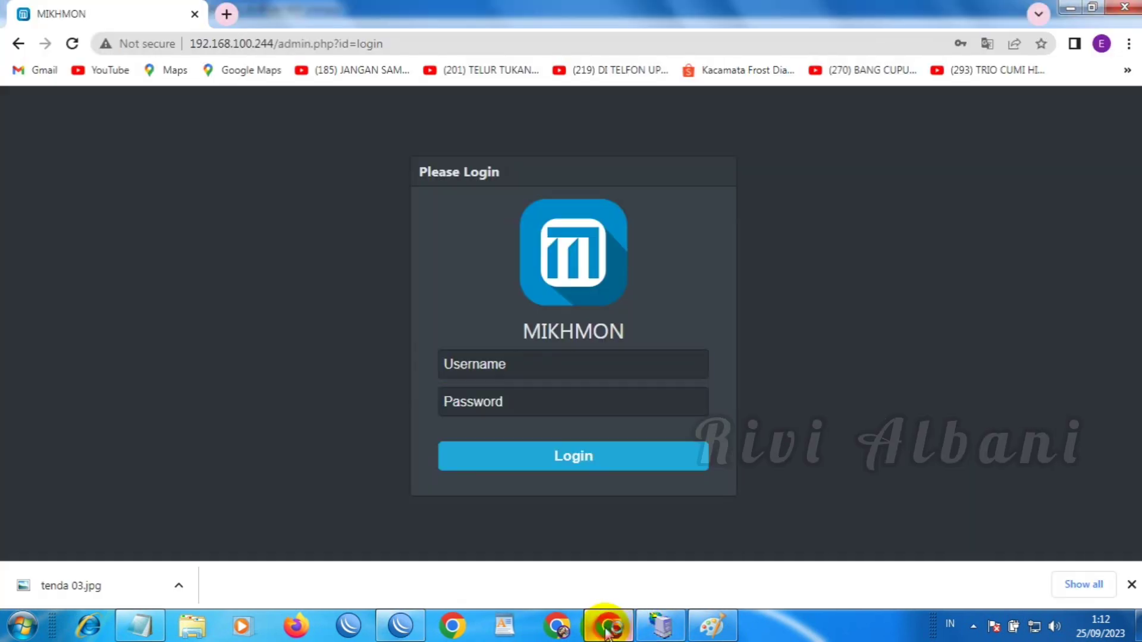
left_click(520, 367)
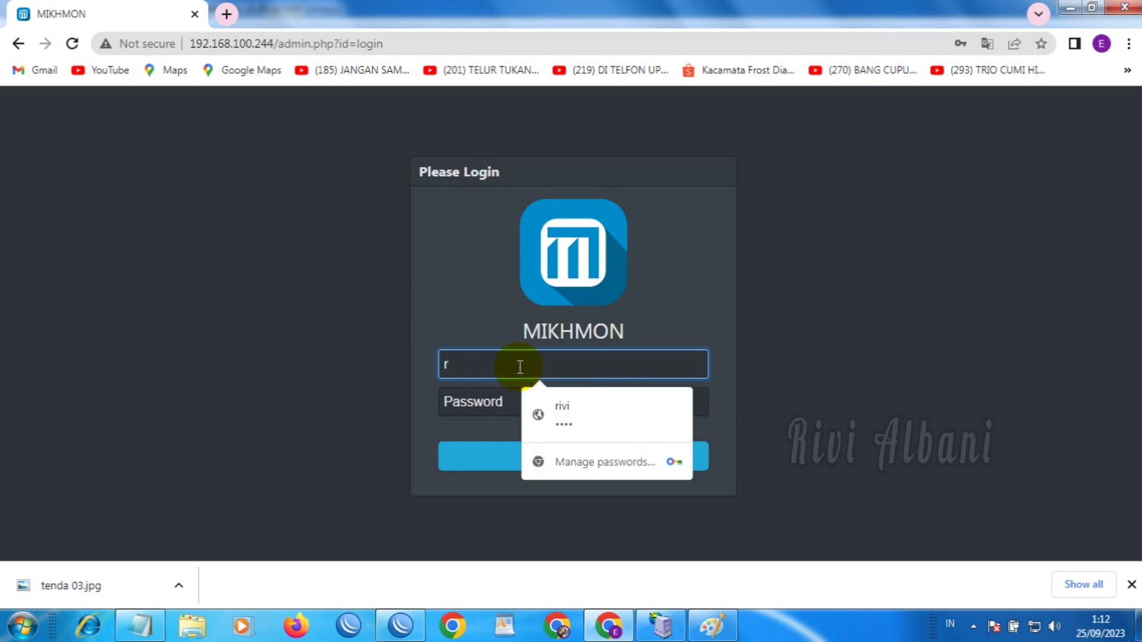
type("ivi")
key("Tab")
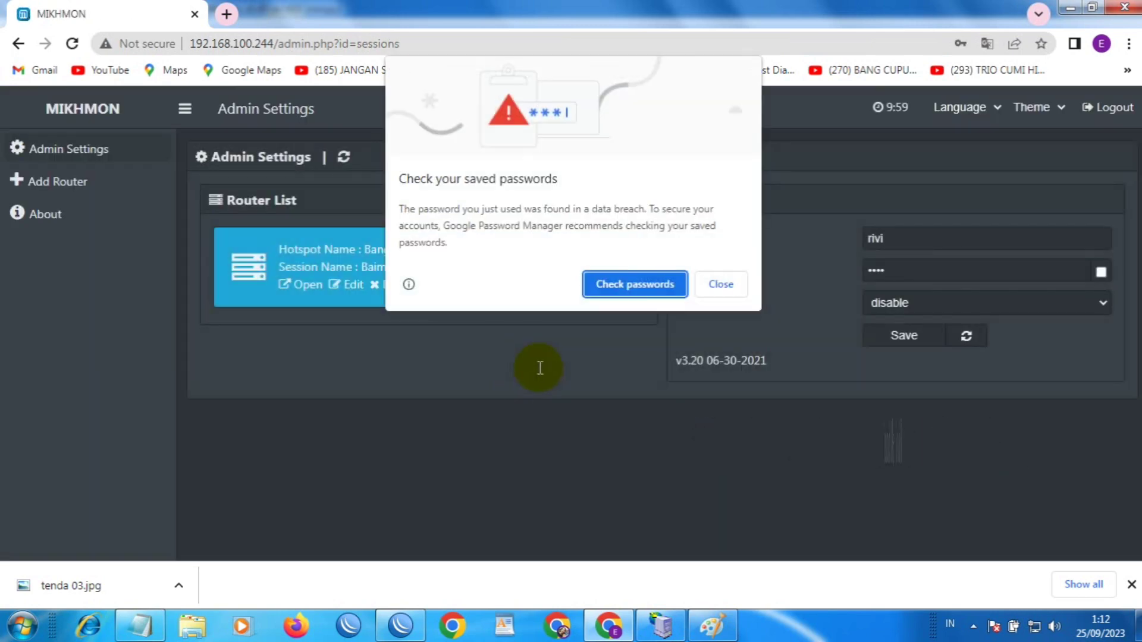
left_click(714, 289)
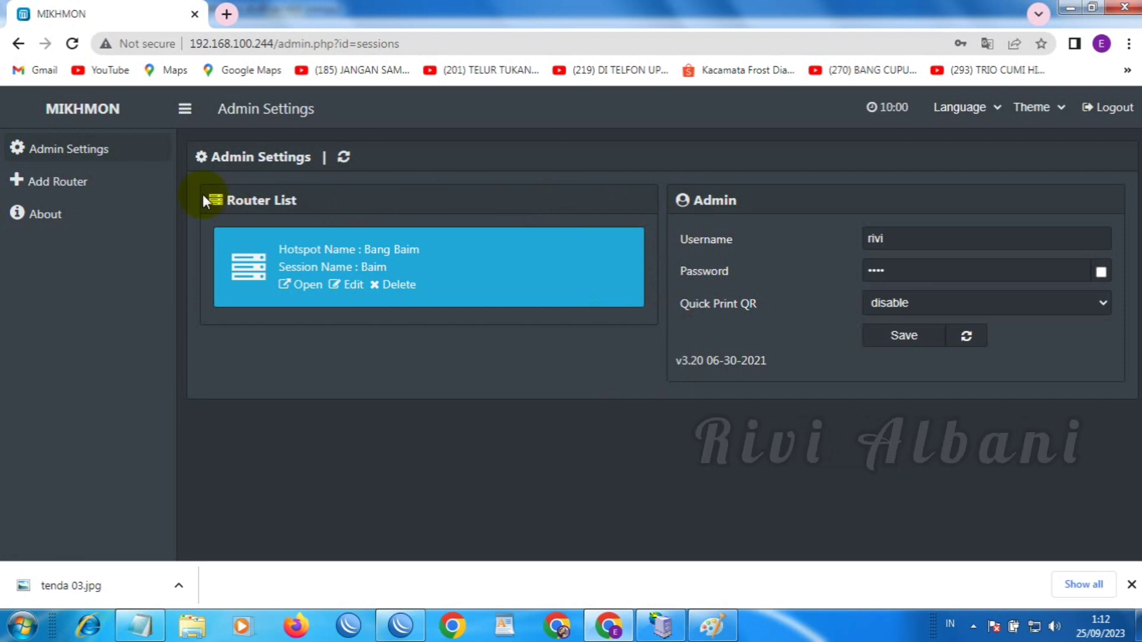
Open the router's dashboard, view user profiles, then the Hotspot User List of 72 users
left_click(291, 286)
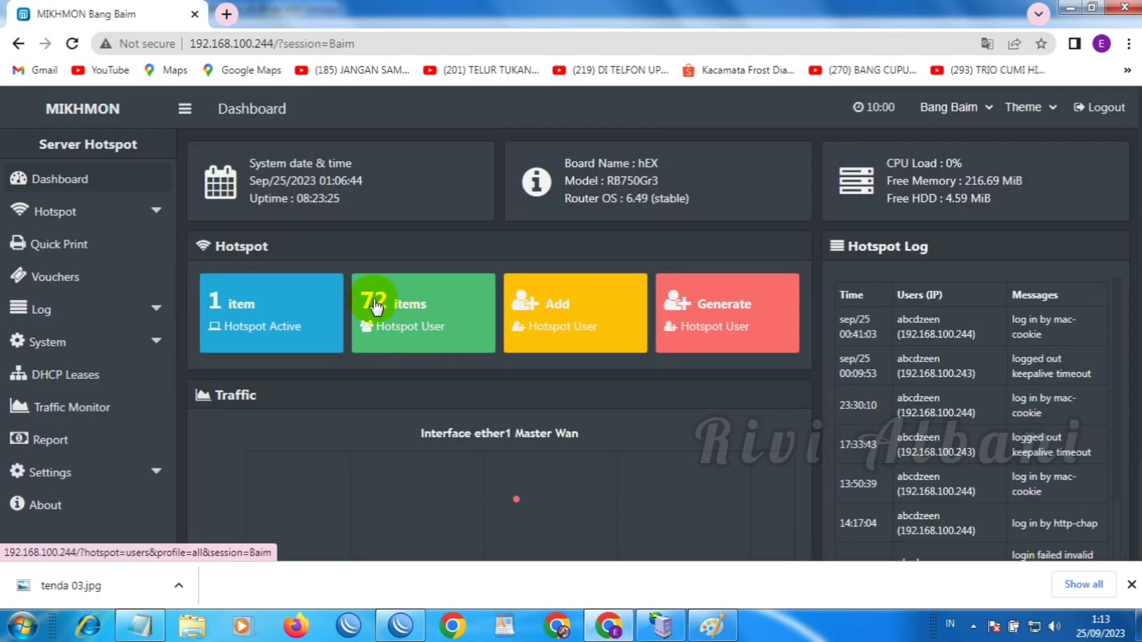
left_click(392, 336)
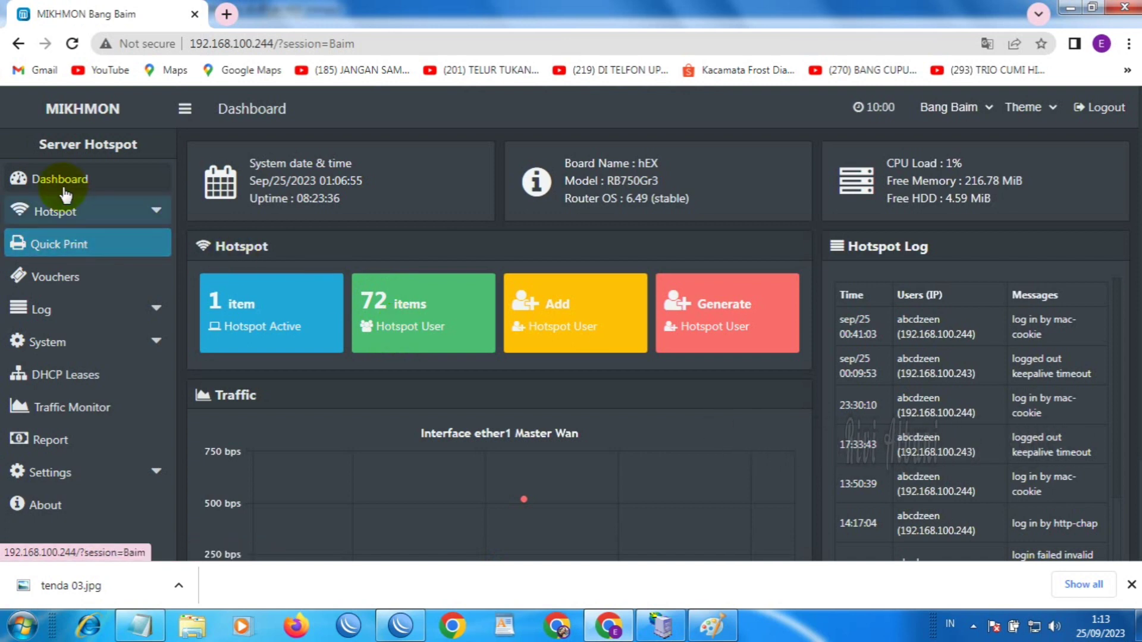
left_click(146, 213)
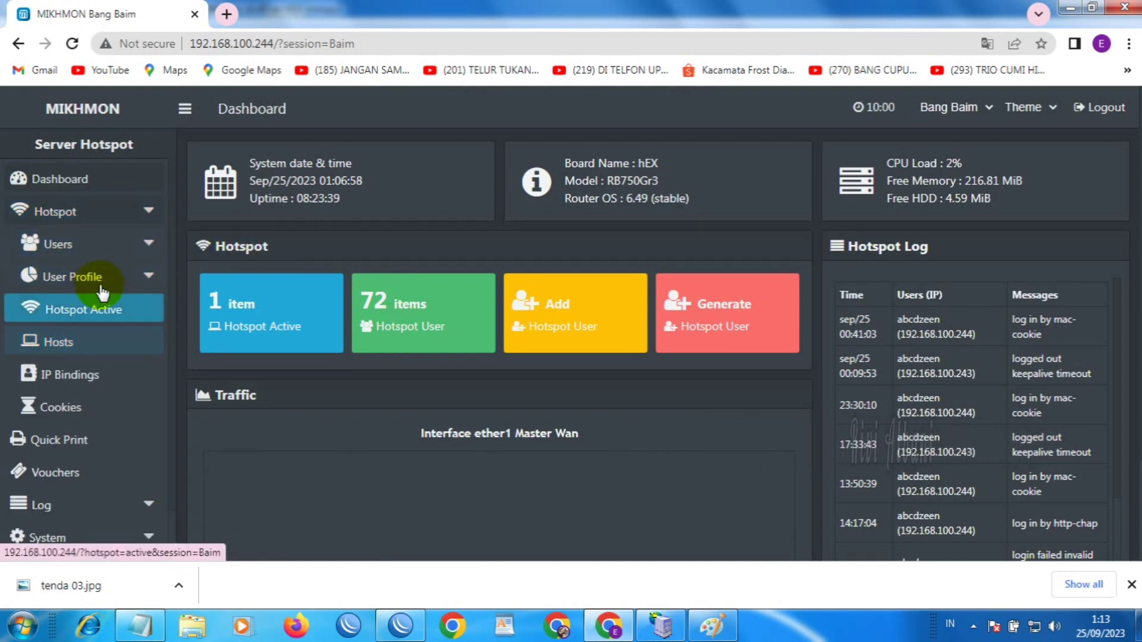
left_click(98, 278)
left_click(90, 310)
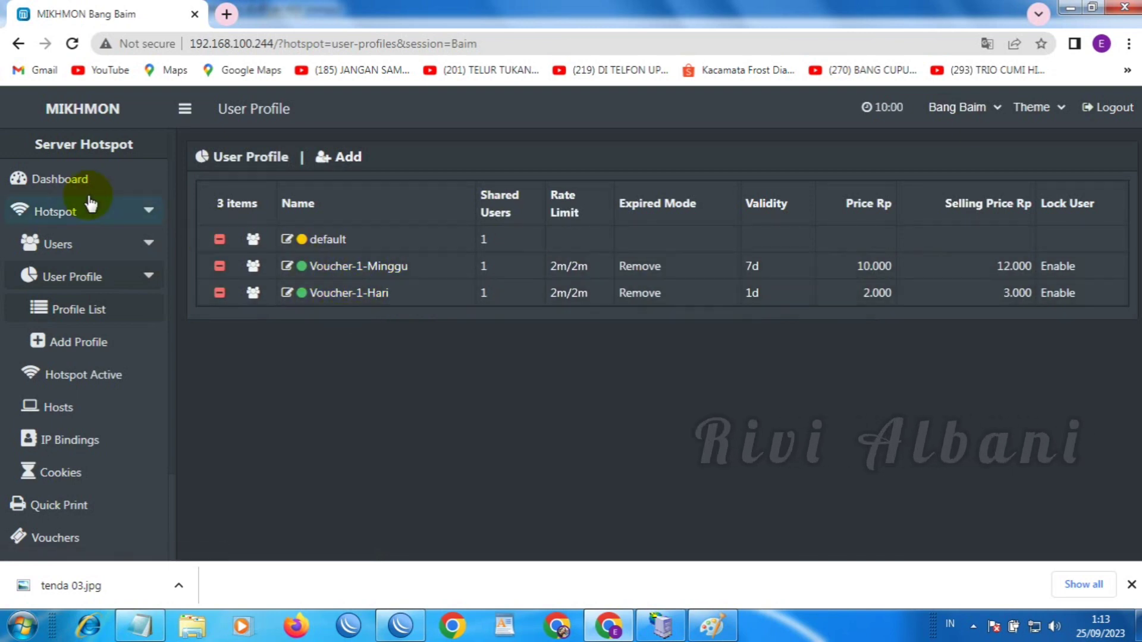
left_click(85, 244)
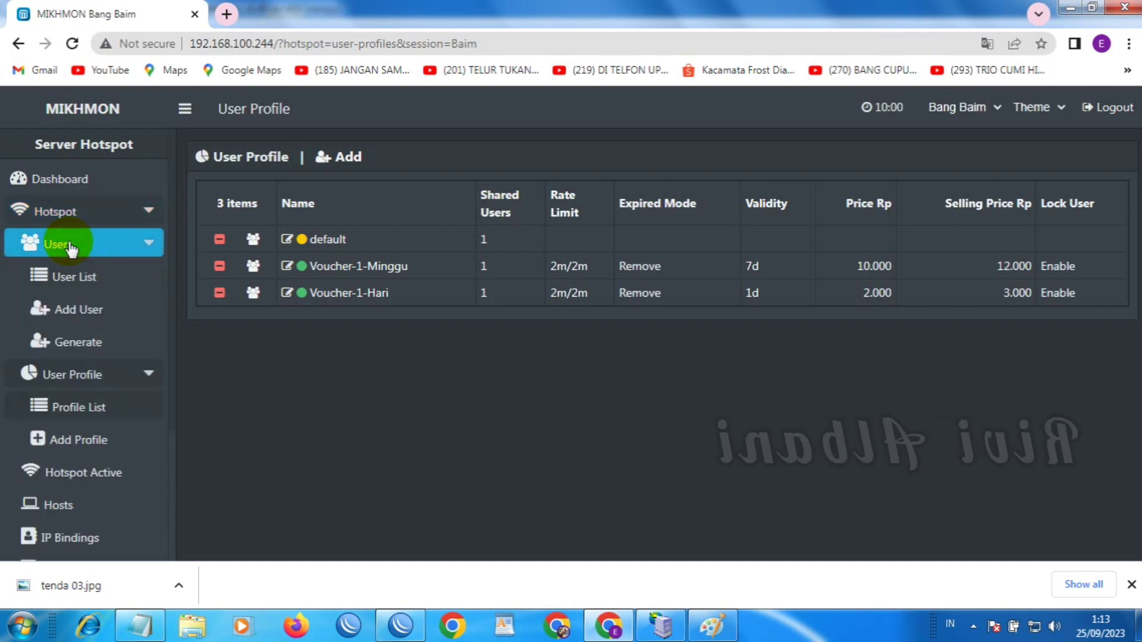
left_click(70, 280)
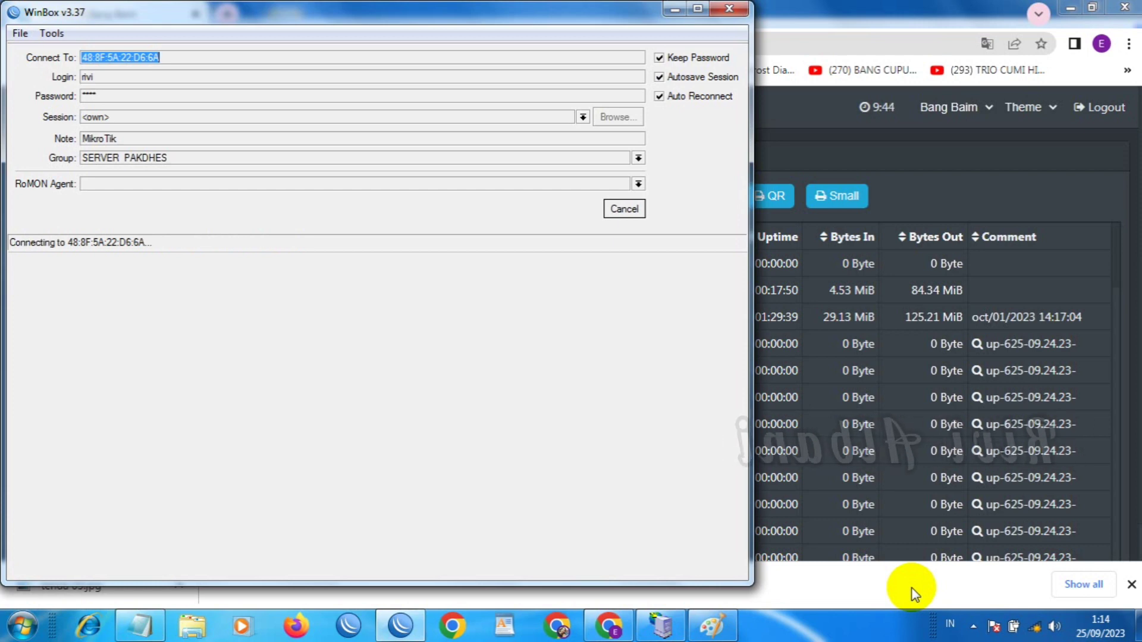
Minimise WinBox's reconnecting connection window so Mikhmon's 72-user list is visible
mouse_move(1036, 635)
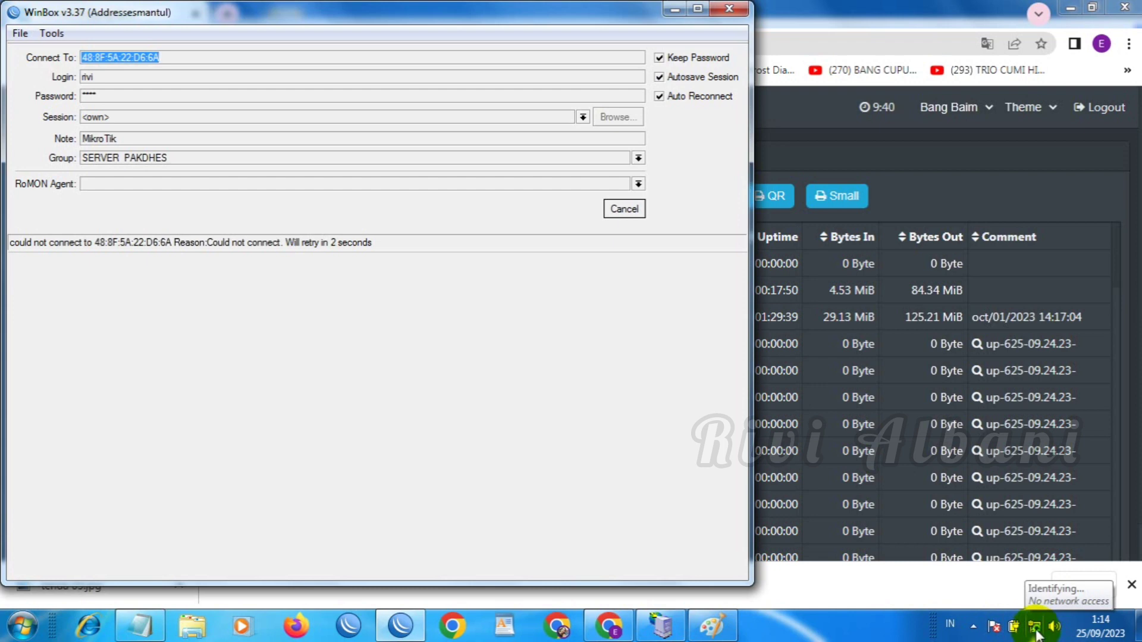
left_click(671, 9)
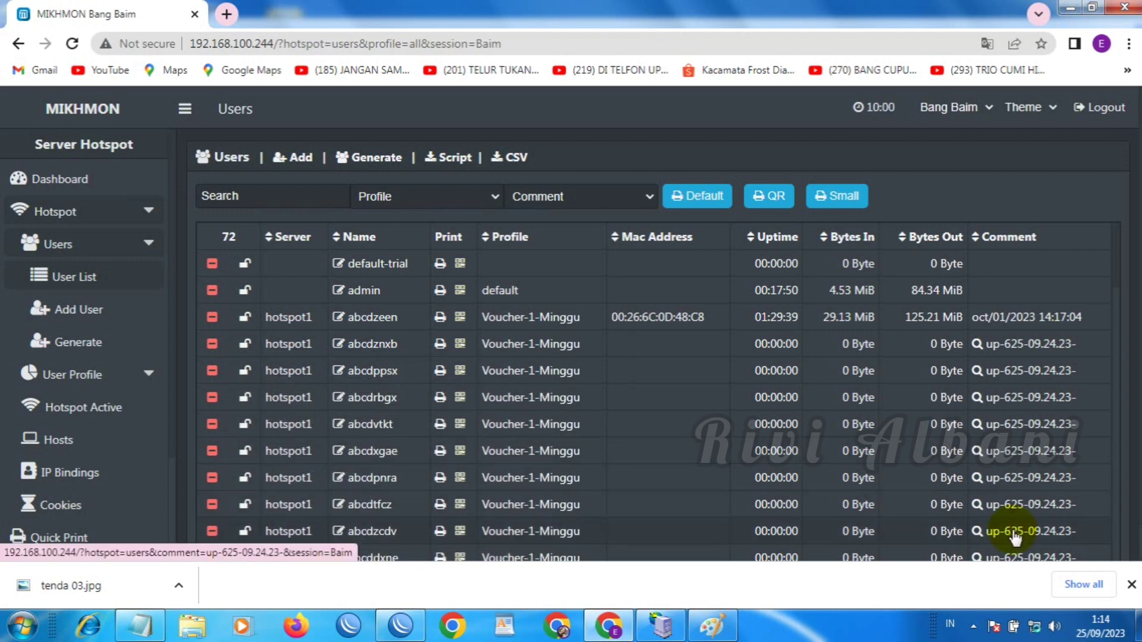
Bring up the context menu of the system tray's network connection icon
mouse_move(1035, 629)
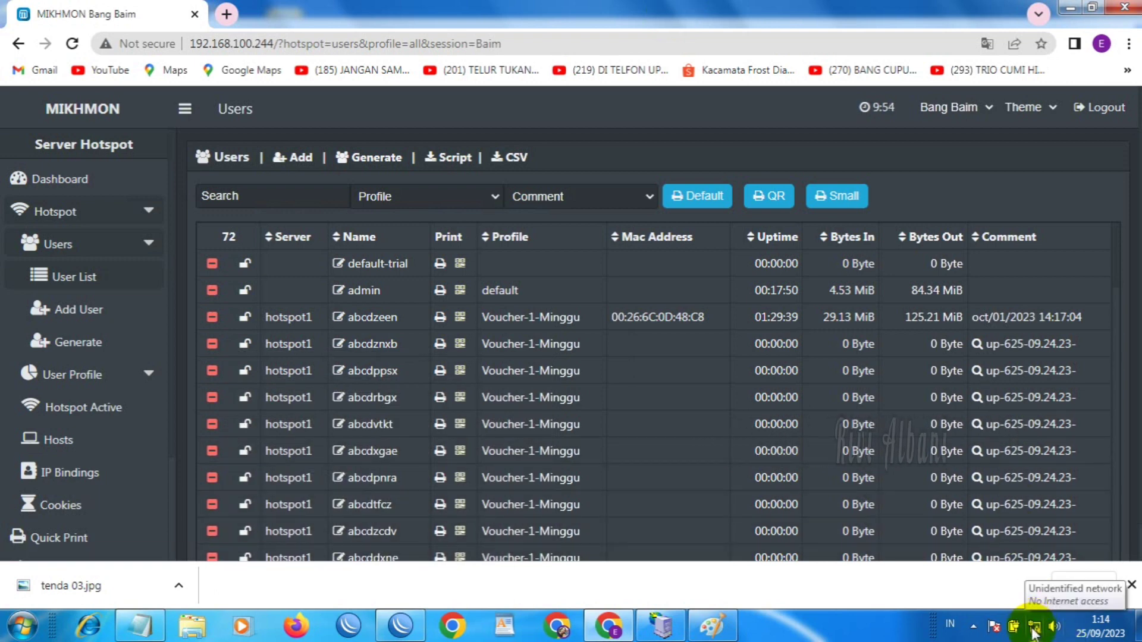
right_click(1034, 629)
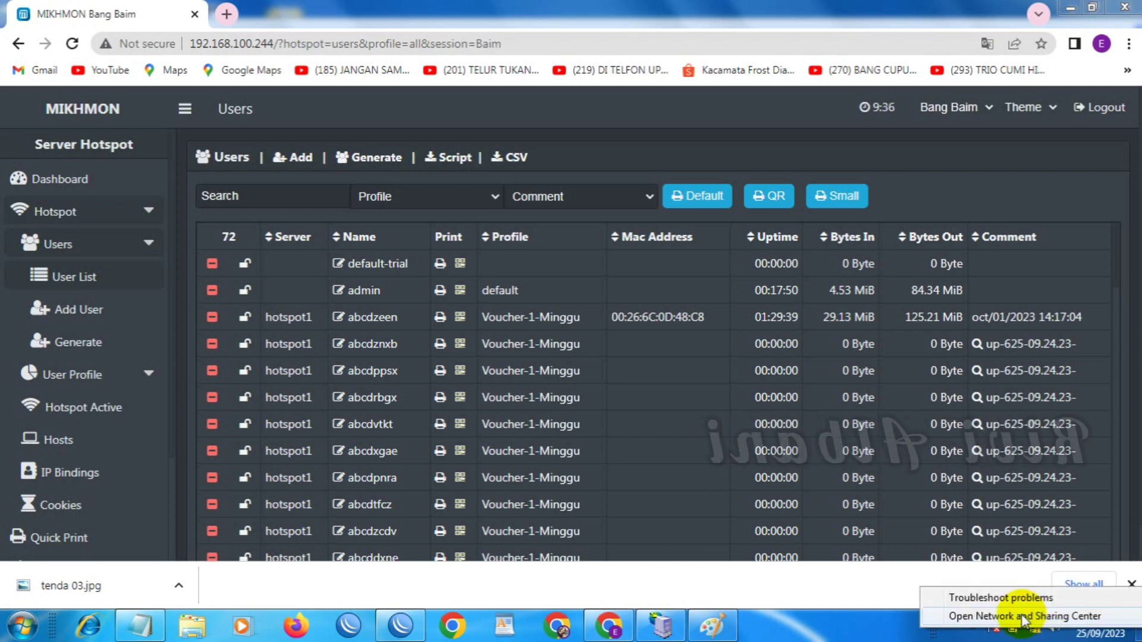
Via Network and Sharing Center, open Local Area Connection's TCP/IPv4 properties, still set to automatic IP and DNS
left_click(1022, 617)
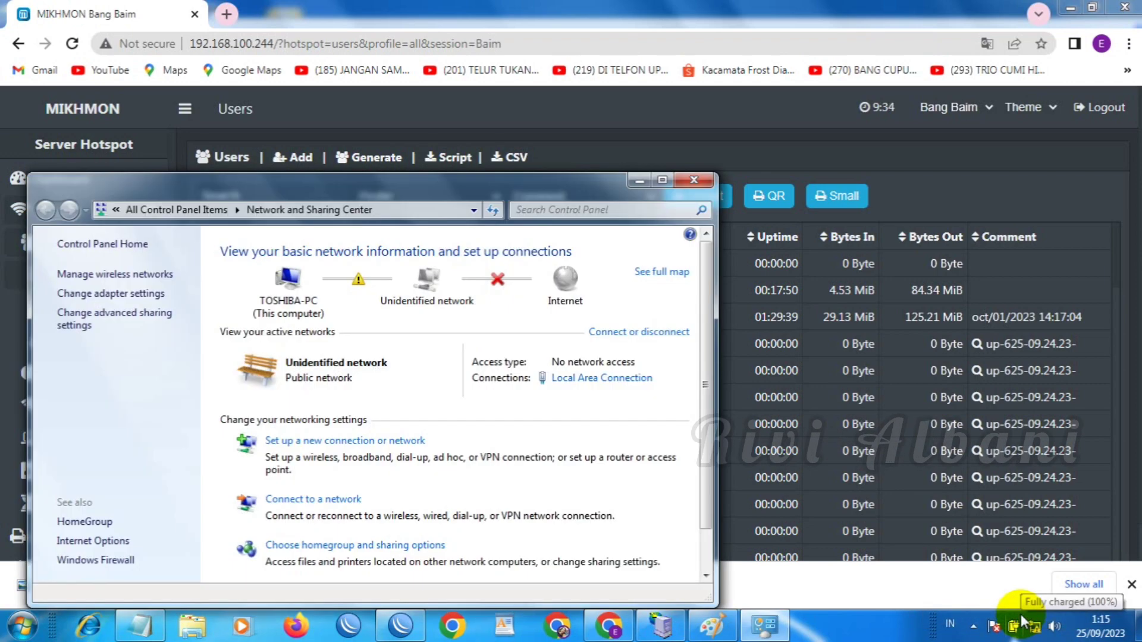
left_click(580, 381)
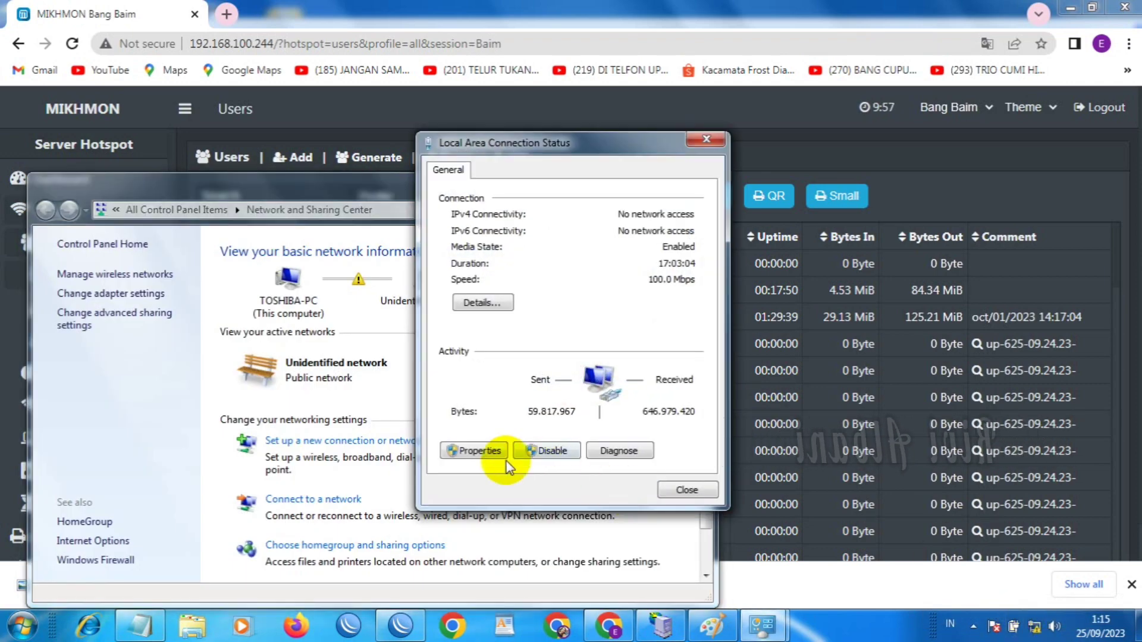
left_click(480, 450)
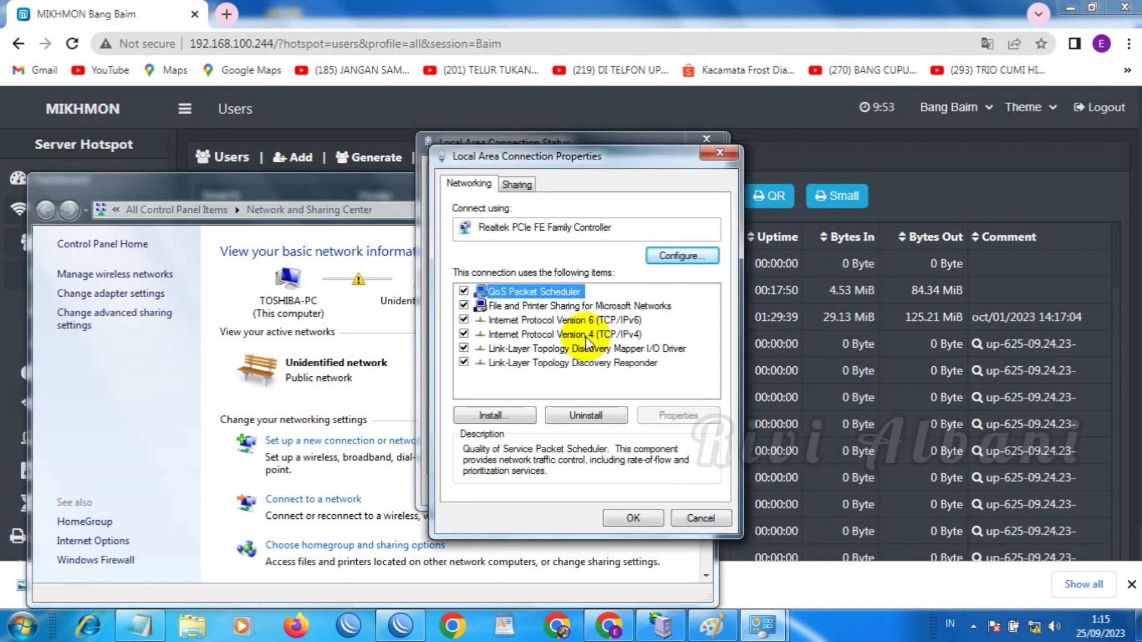
left_click(586, 337)
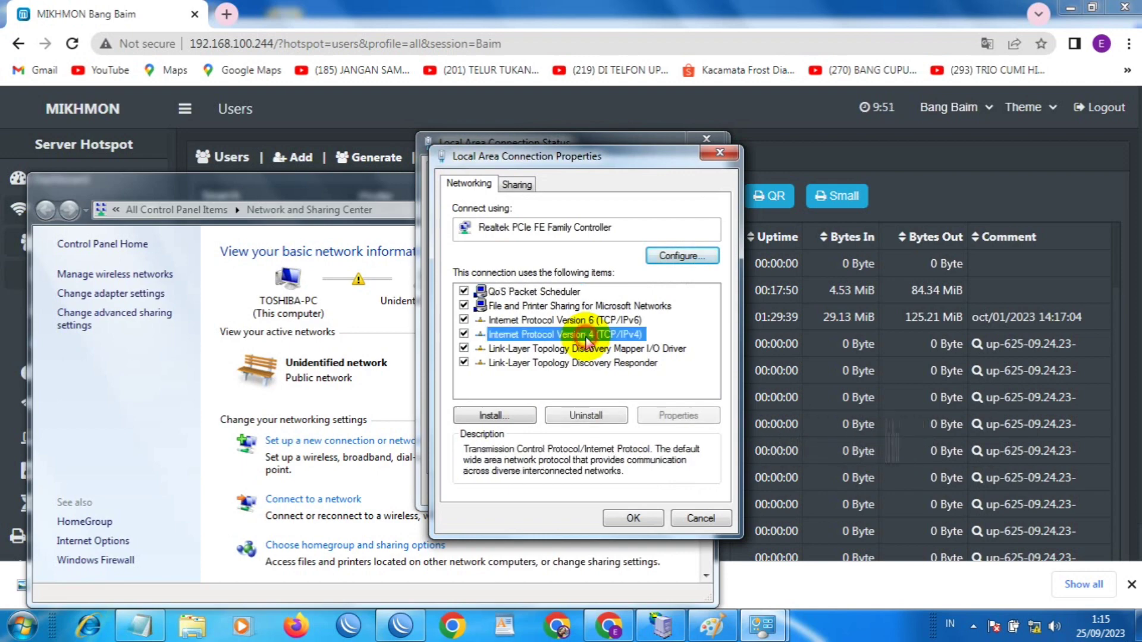
double_click(586, 337)
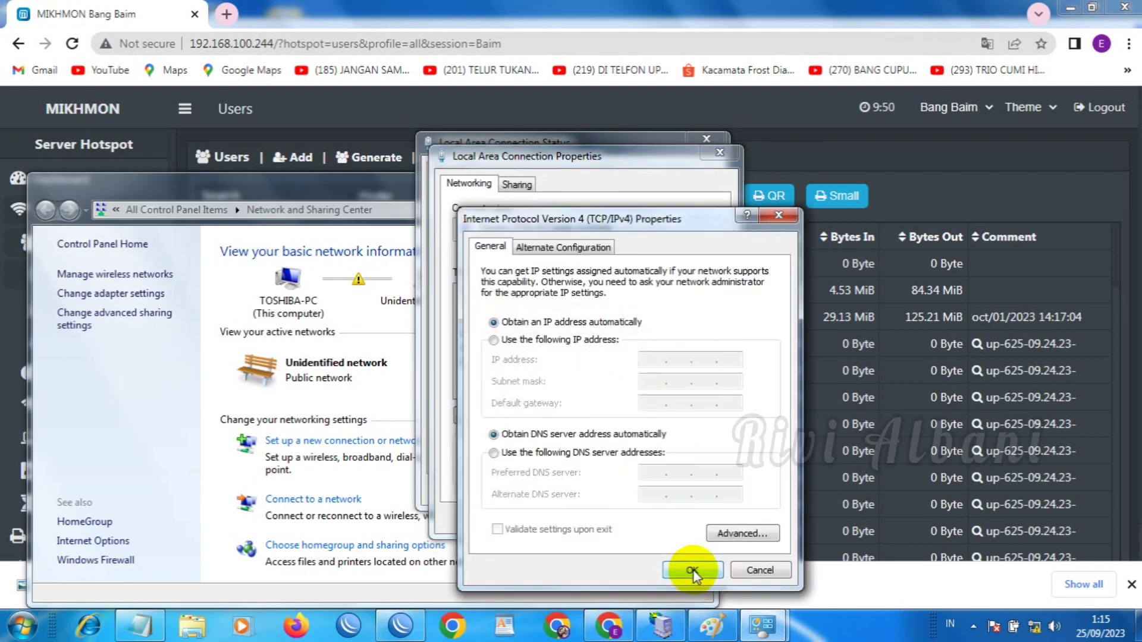
Switch to a manual address, entering IP 192.168.2.253 with subnet mask 255.255.255.0
left_click(577, 344)
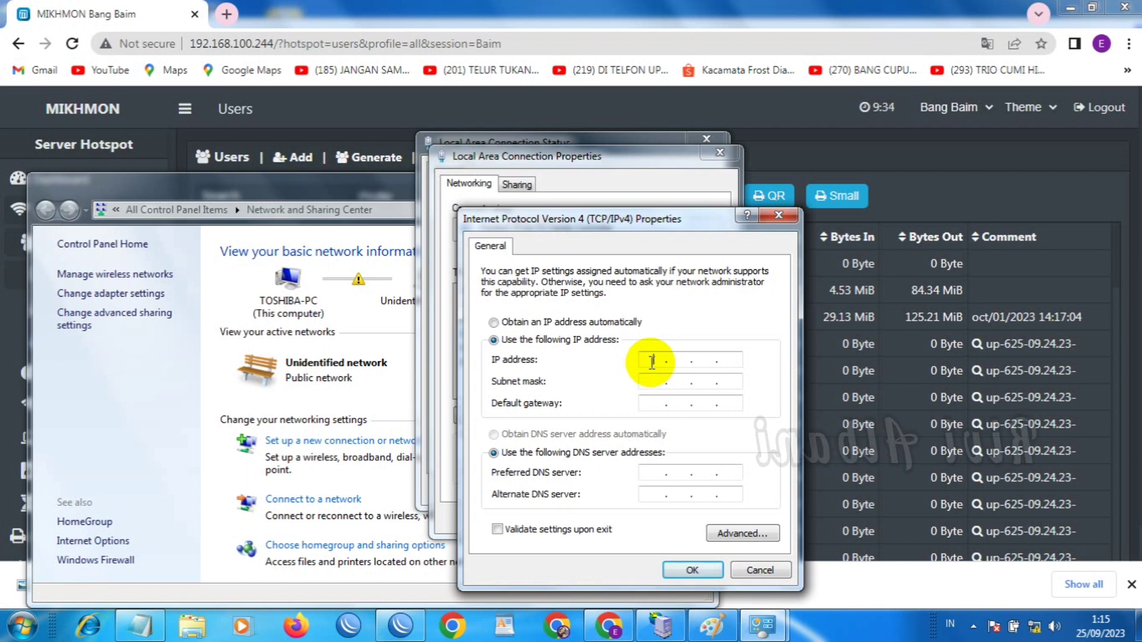
left_click(652, 362)
type("192 . 168 . 2 . 2")
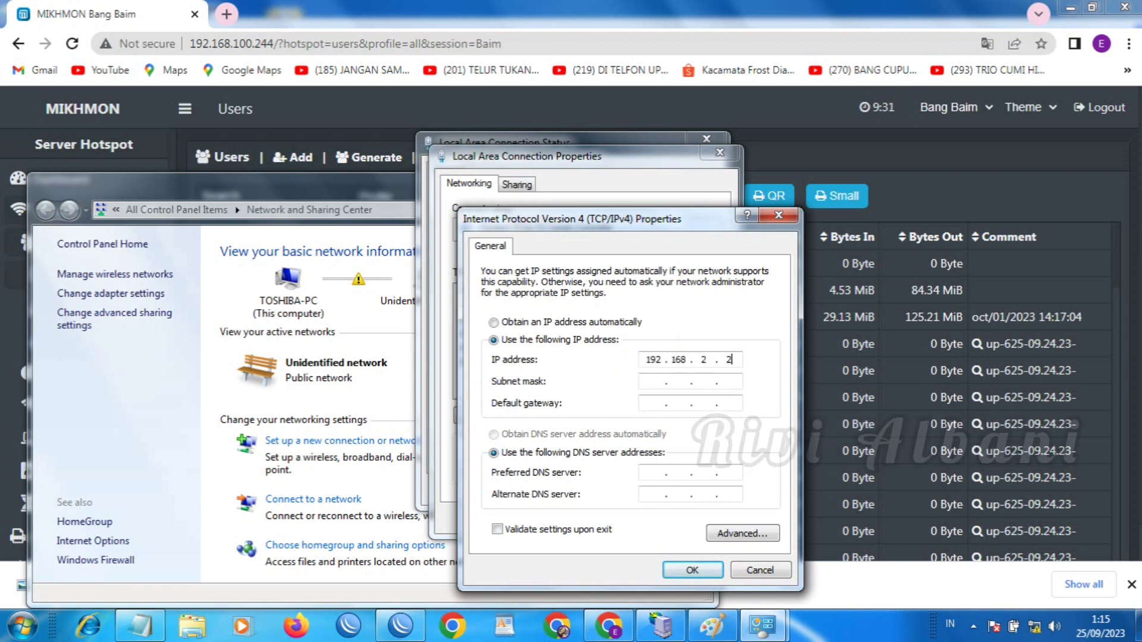
type("53")
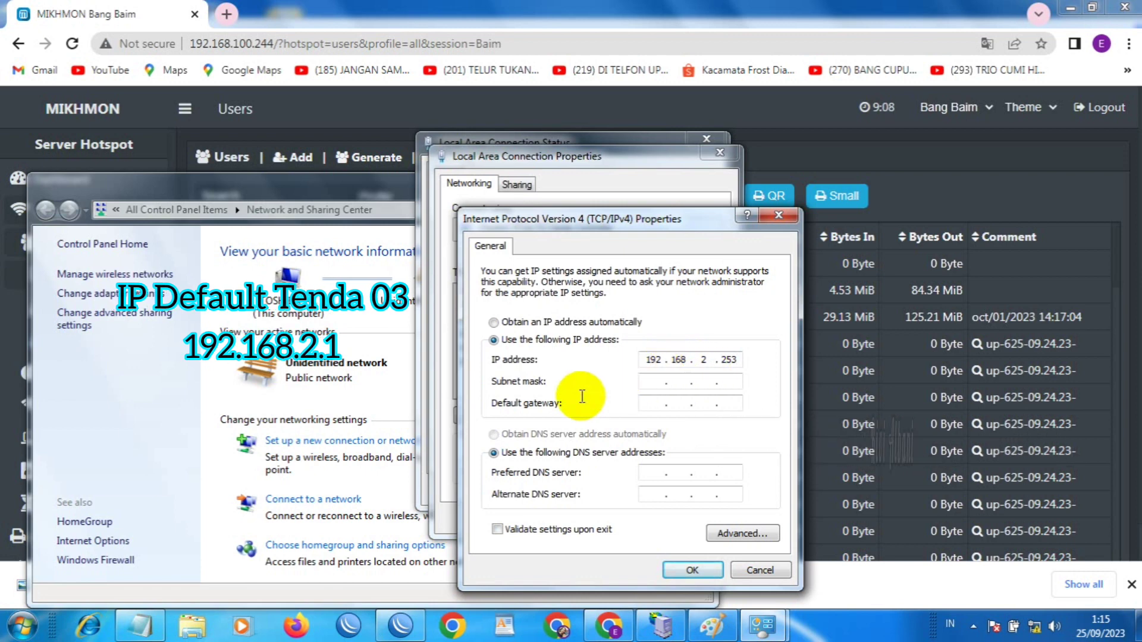
left_click(652, 384)
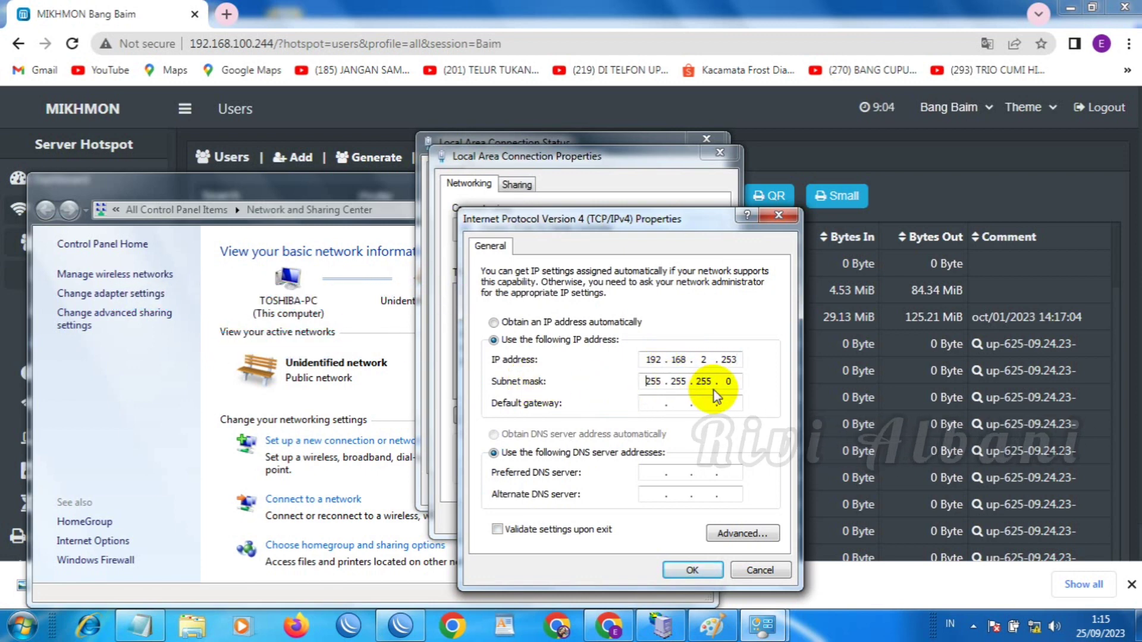
left_click(730, 383)
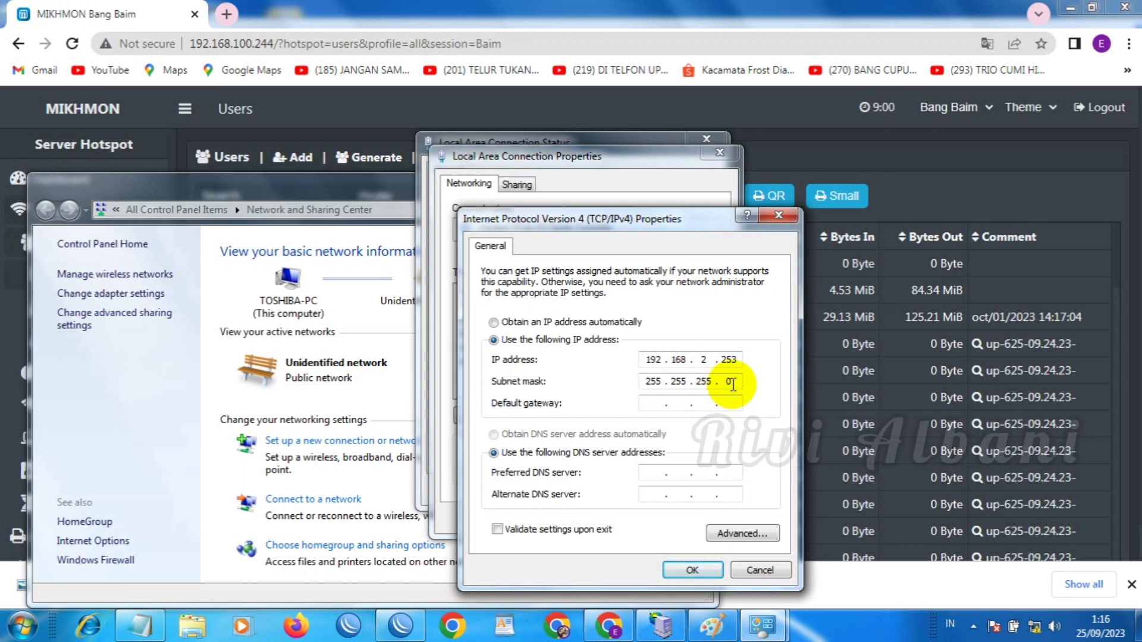
Set default gateway and preferred DNS to 192.168.2.1 and confirm both properties windows
left_click(652, 406)
type("192 . ")
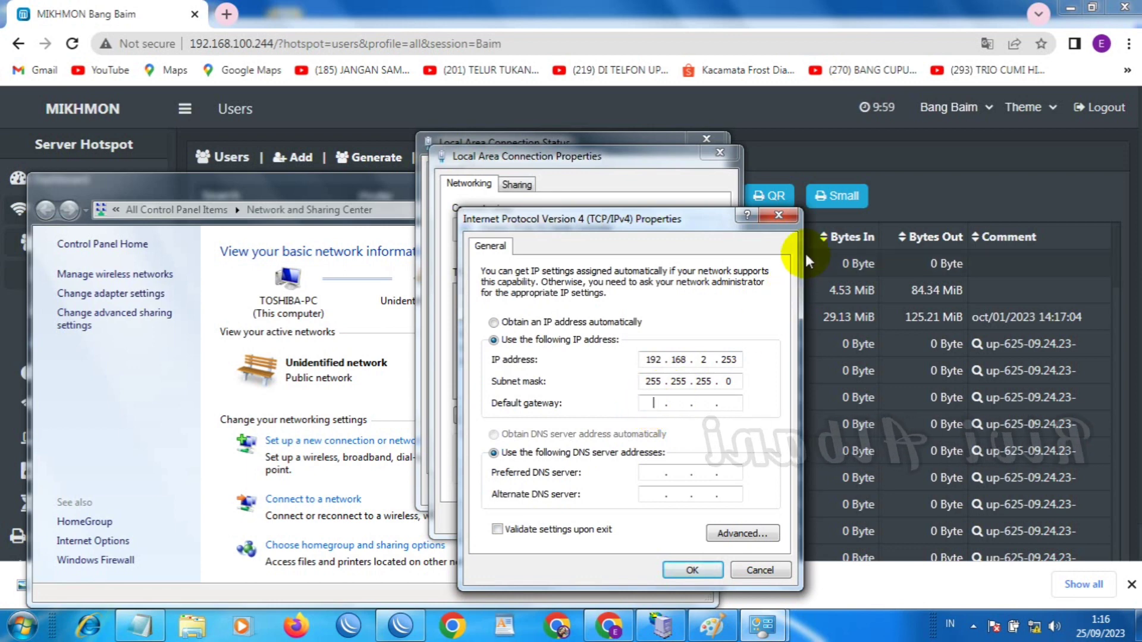
type("1")
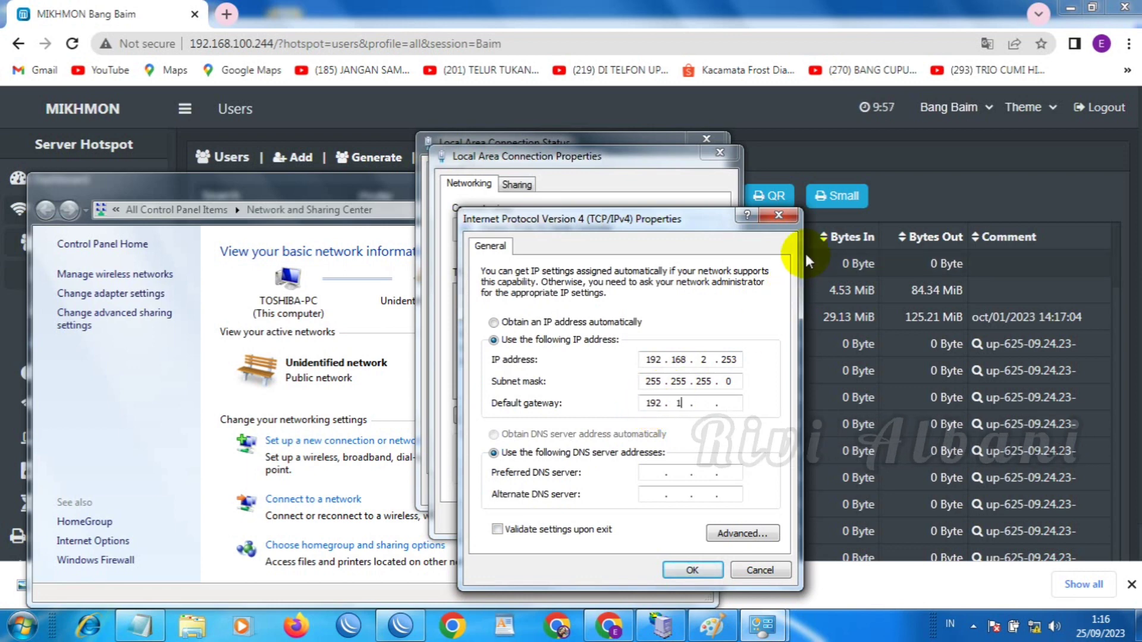
type("68 . 2 . 1")
key("Tab")
key("Tab")
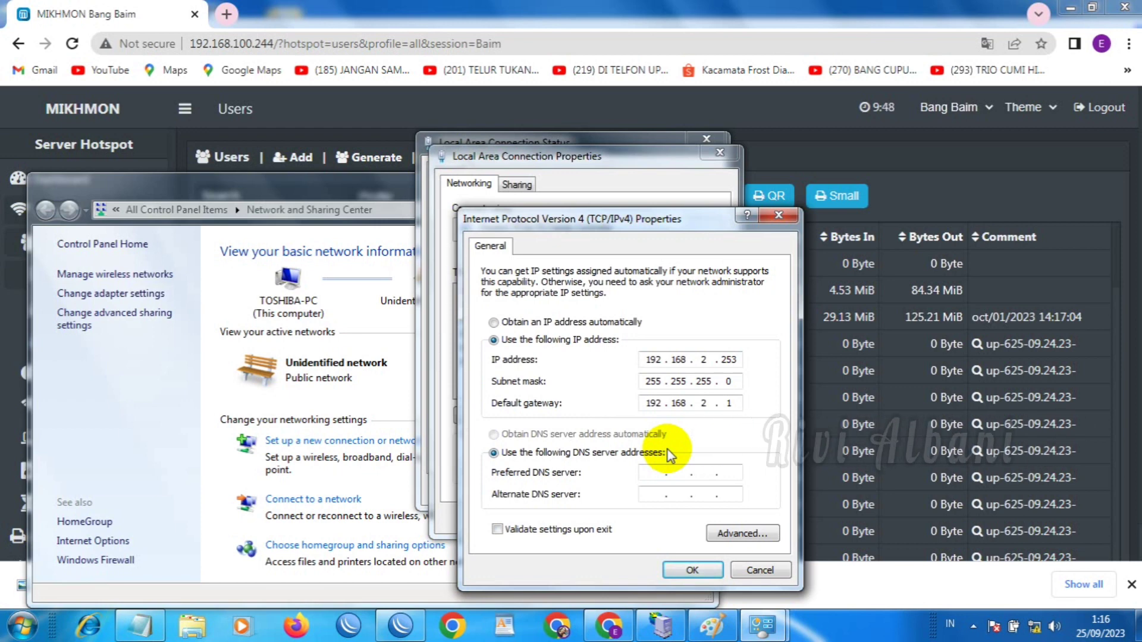
type("1")
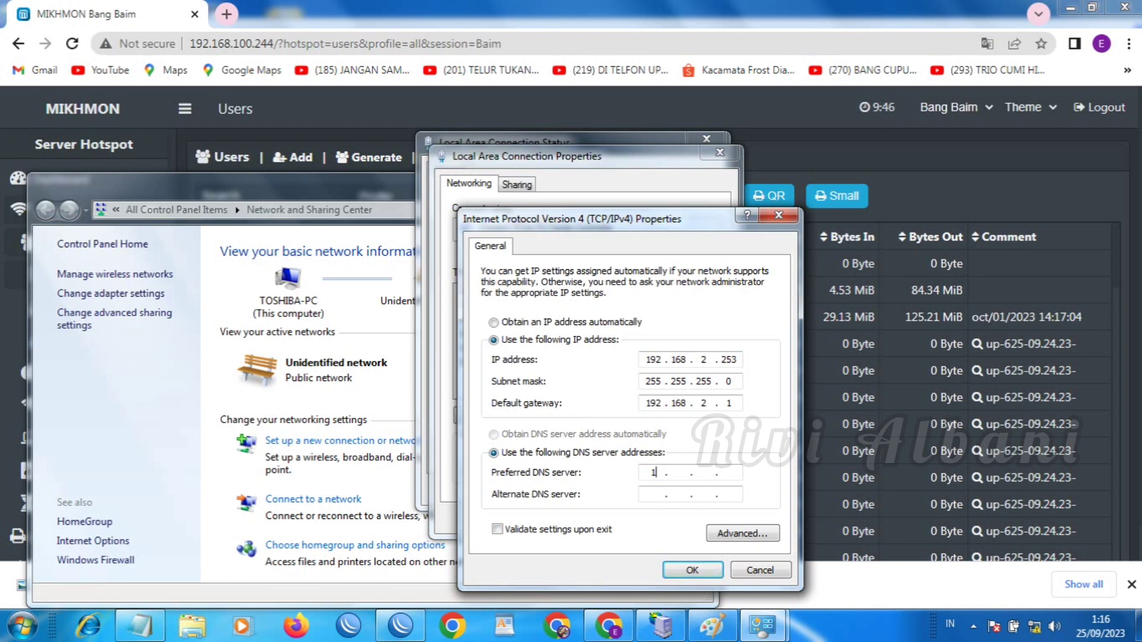
type("92 . 168 . ")
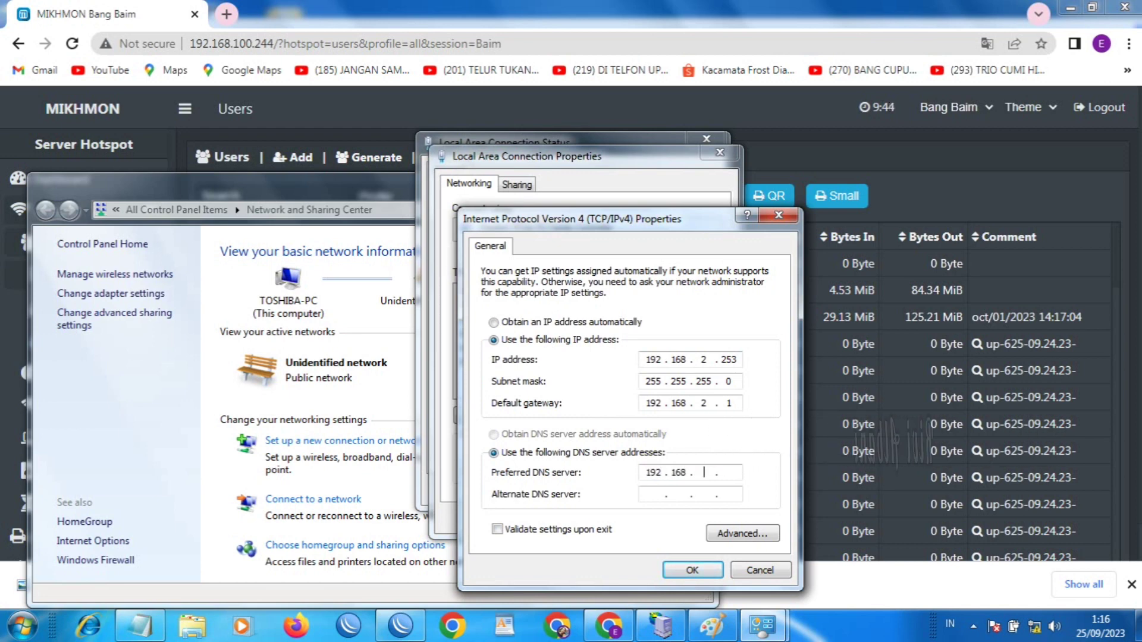
type("2 . 1")
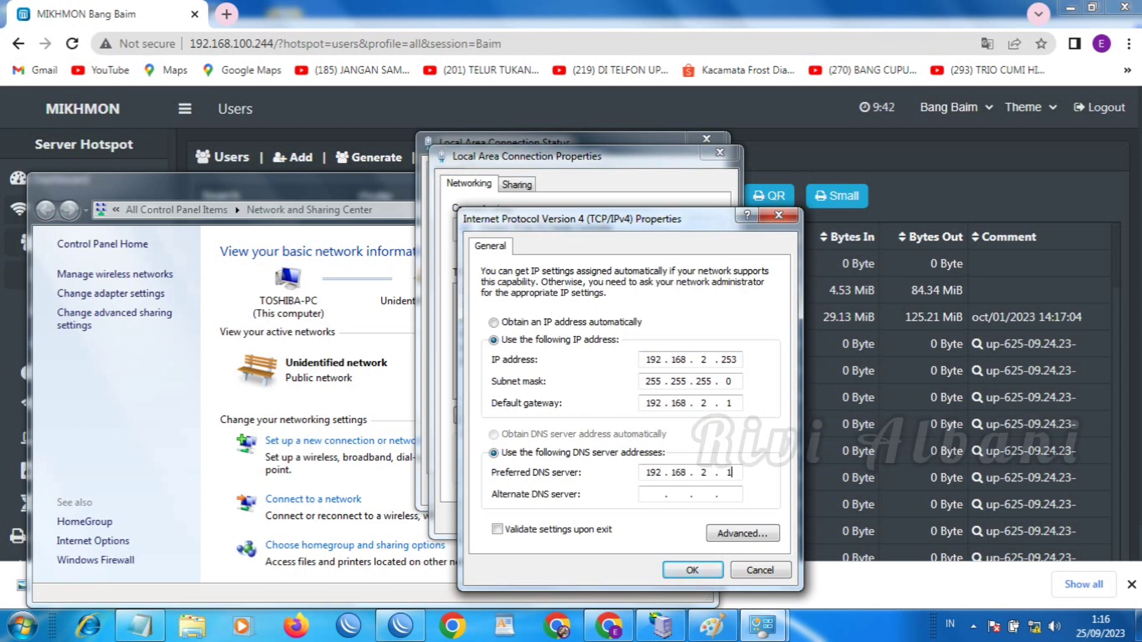
left_click(686, 571)
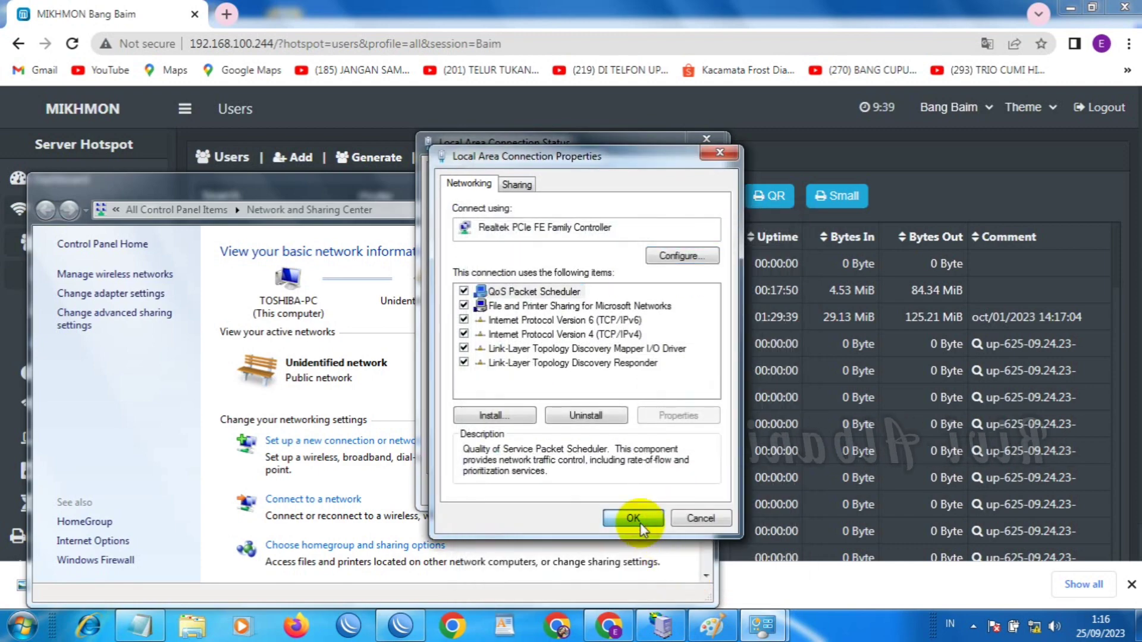
left_click(633, 518)
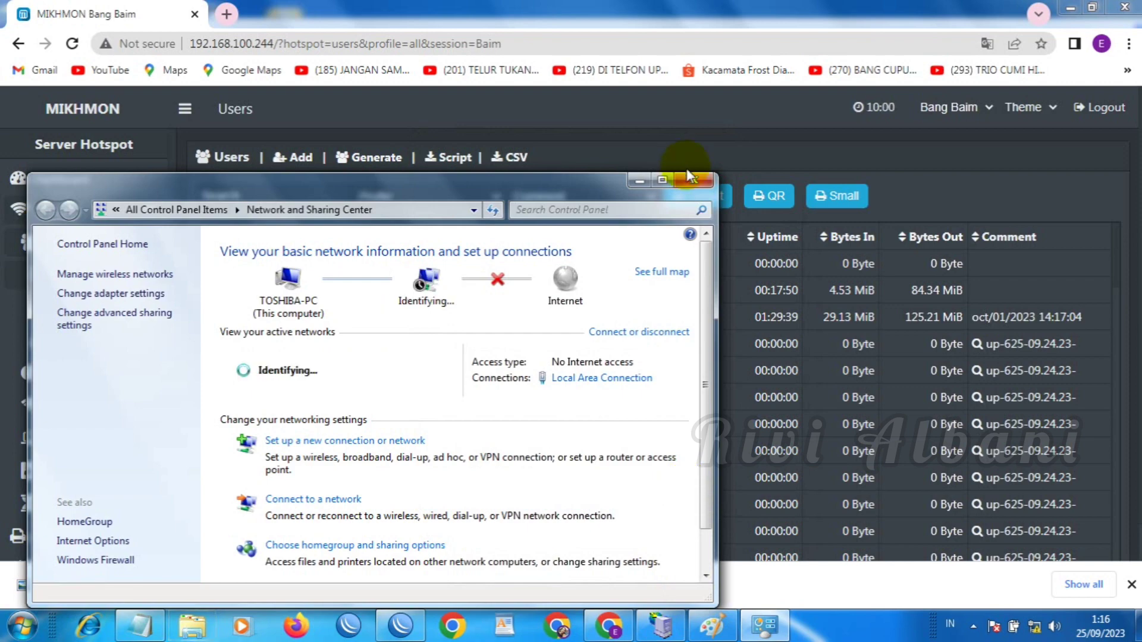
Close Network and Sharing Center and load 192.168.2.1 in a new Chrome tab
left_click(694, 181)
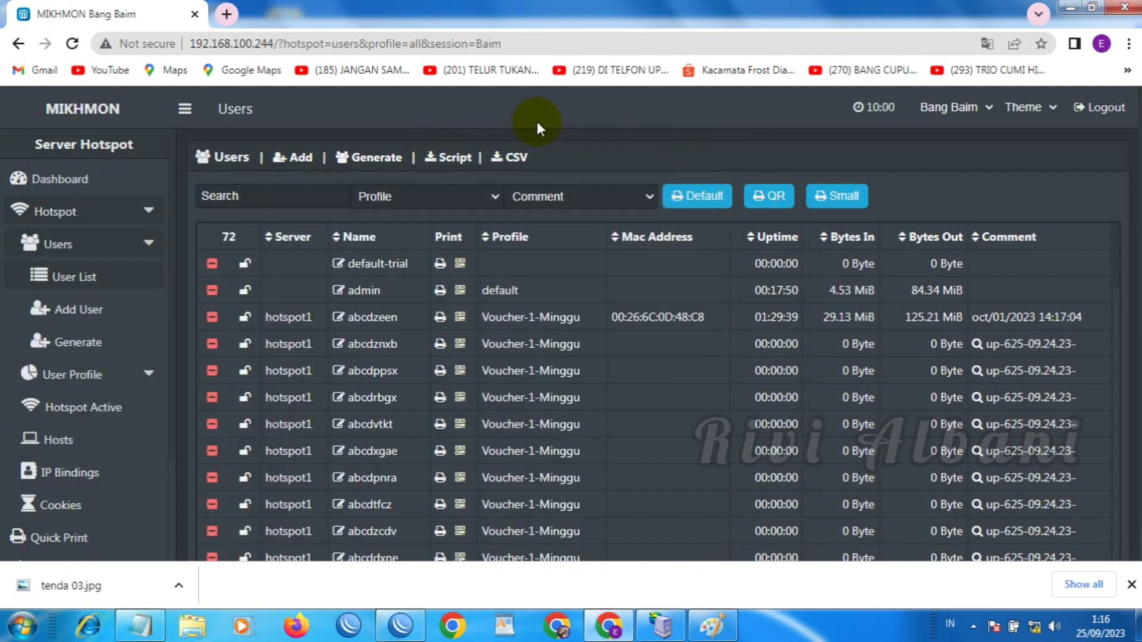
left_click(226, 14)
left_click(215, 43)
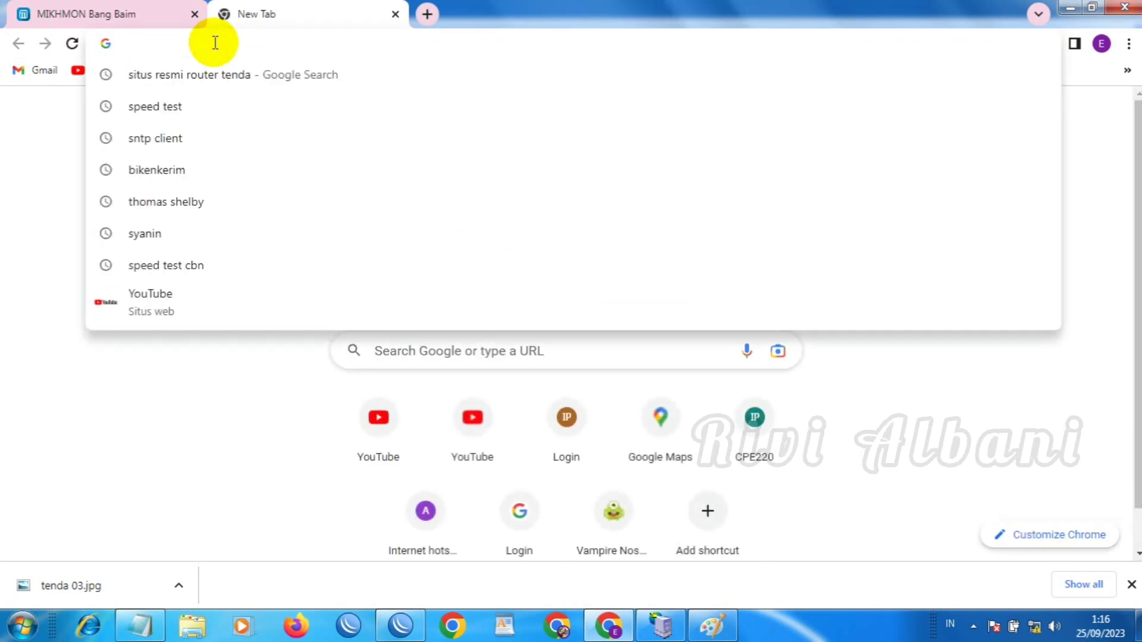
type("192")
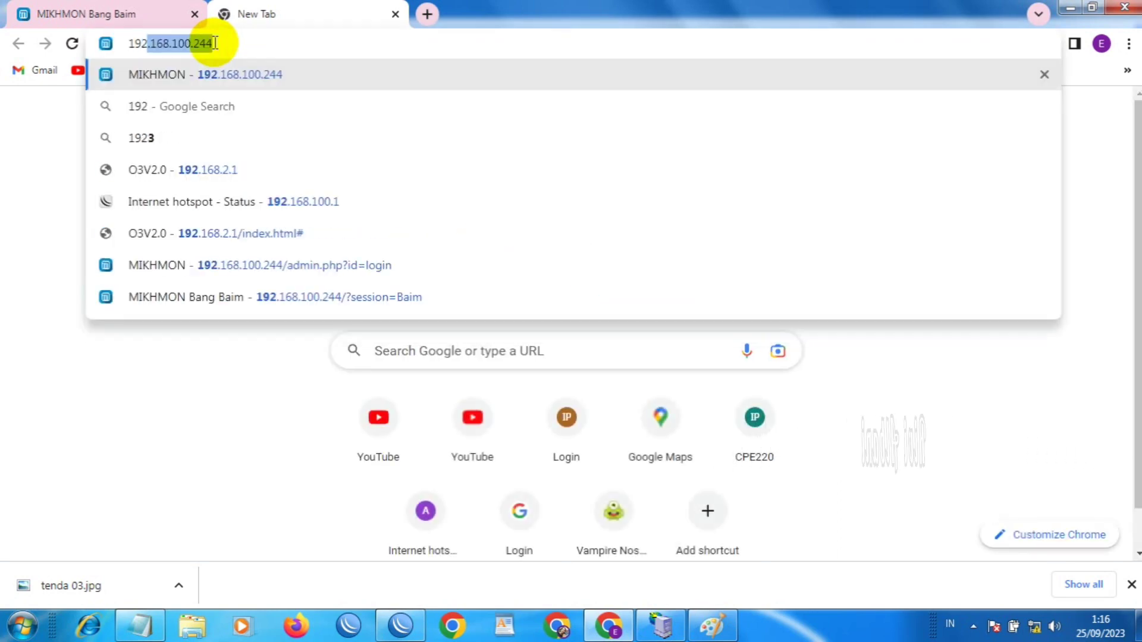
type(".168.2.1")
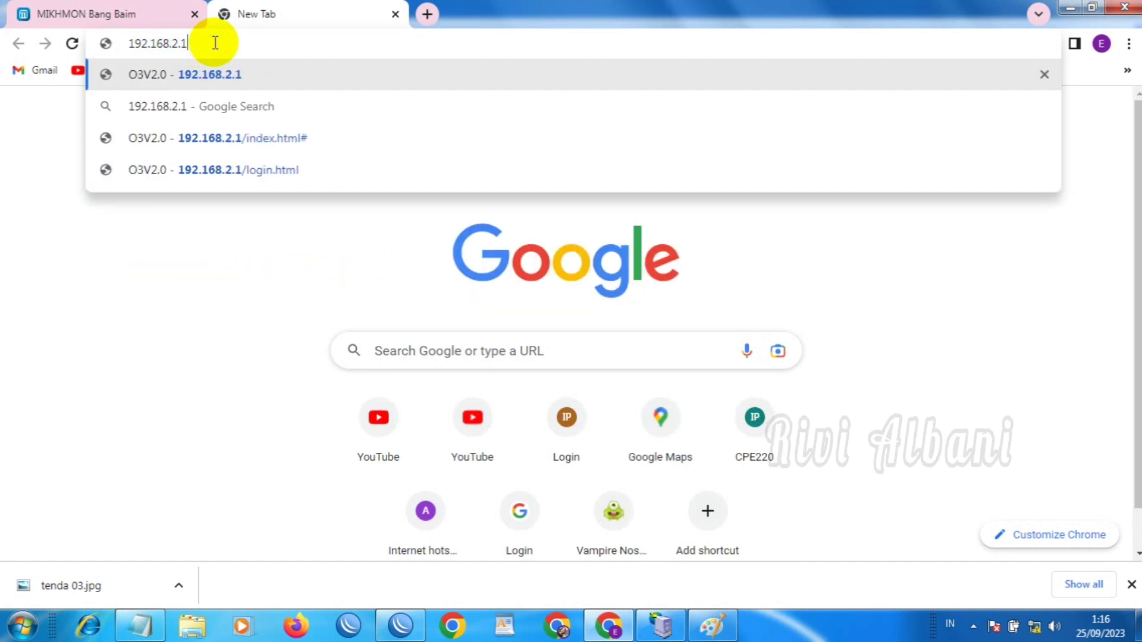
key("Return")
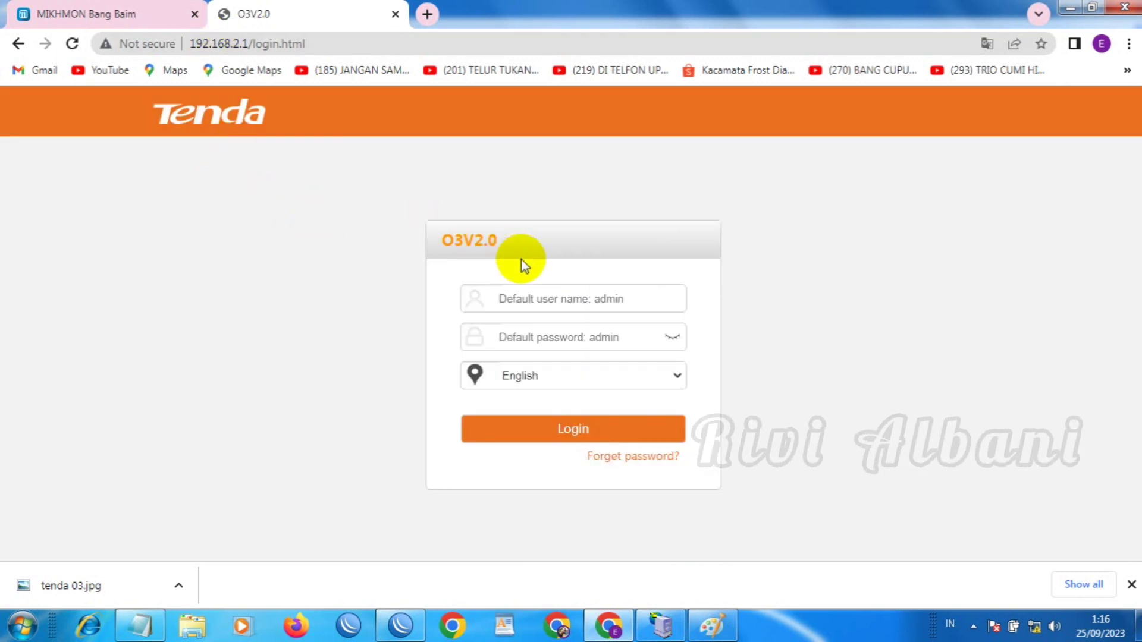
Fill in the default admin username and password on the Tenda O3 login page
left_click(585, 300)
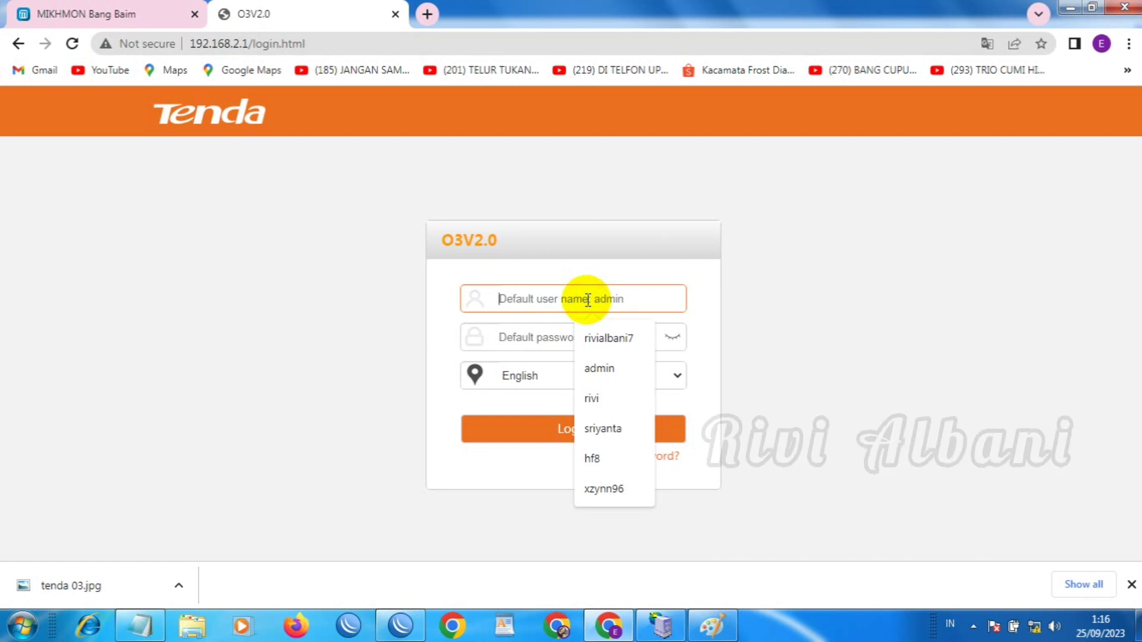
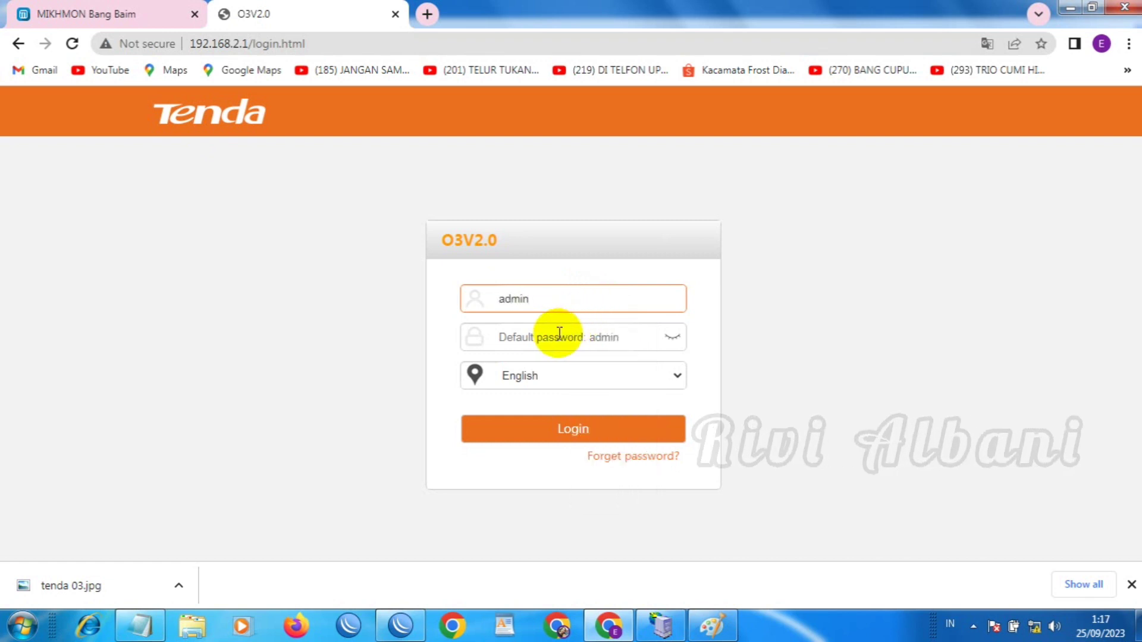
left_click(552, 334)
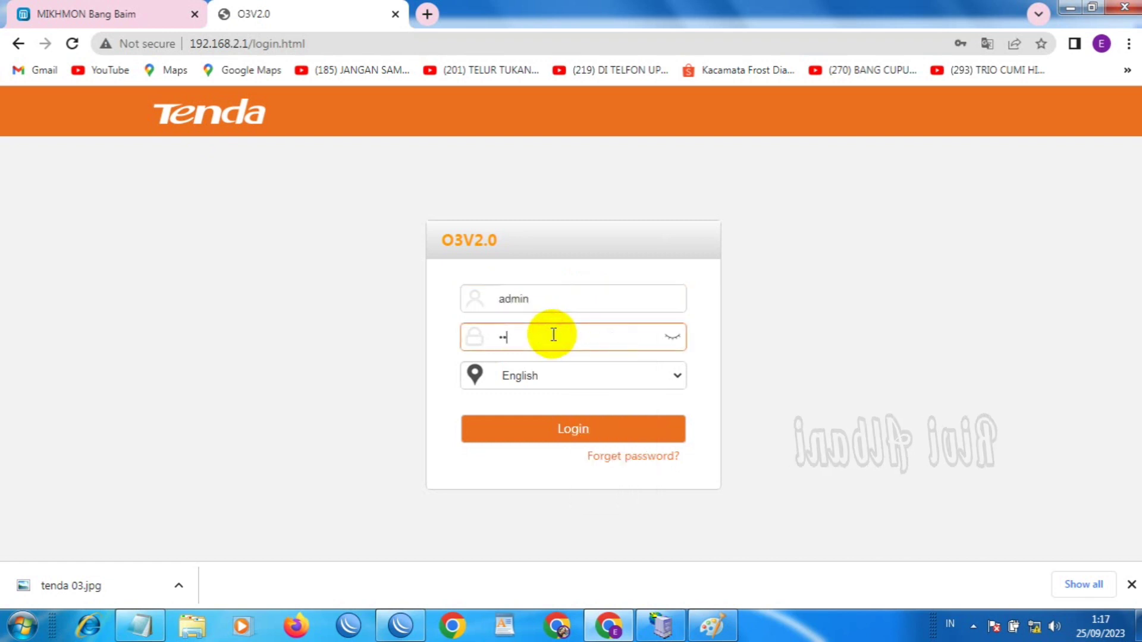
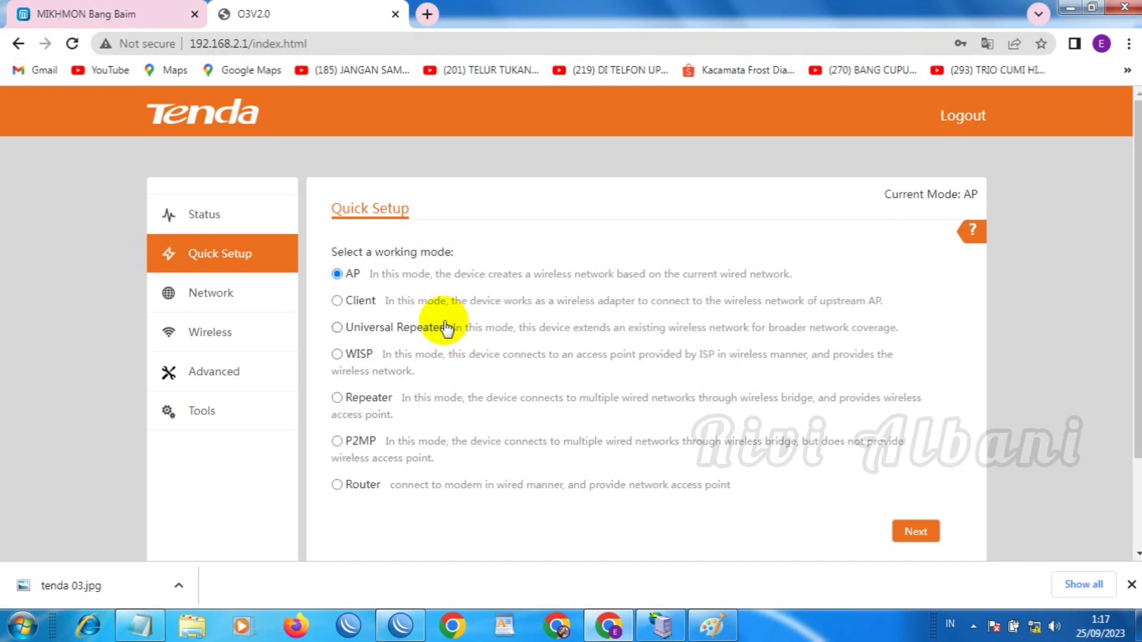
left_click(210, 225)
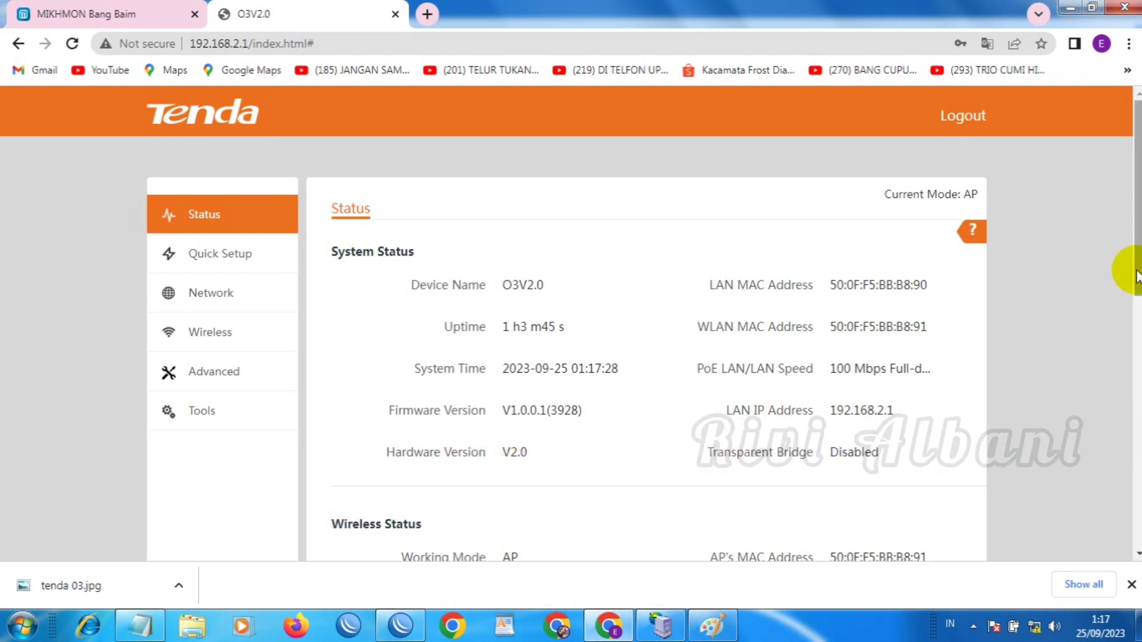
left_click_drag(1133, 267, 1124, 451)
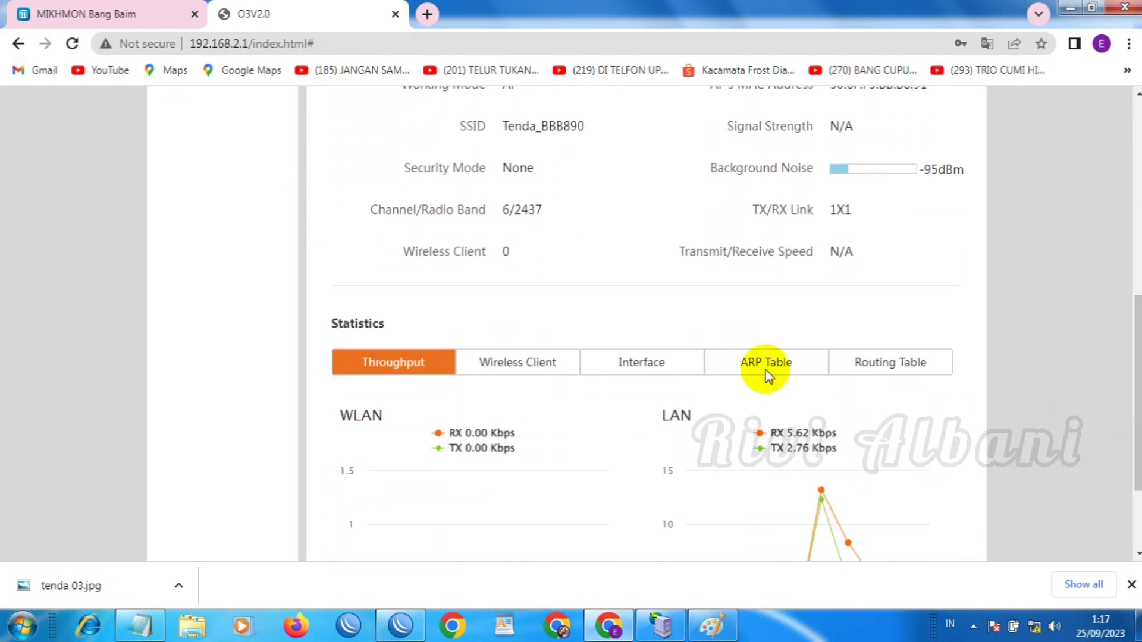
left_click(526, 371)
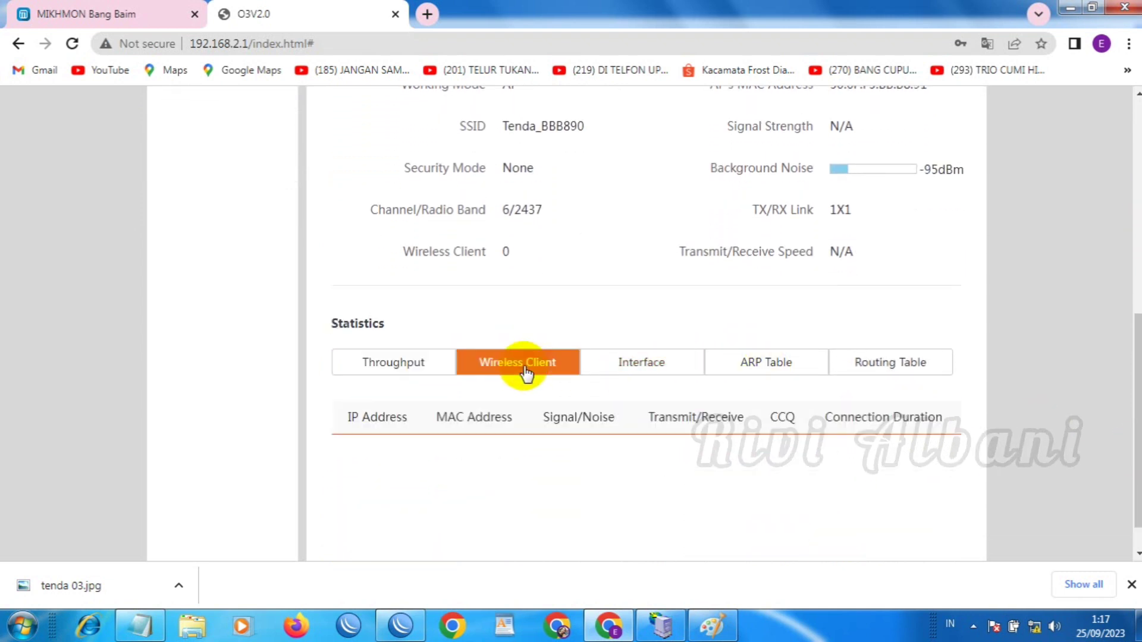
left_click(640, 369)
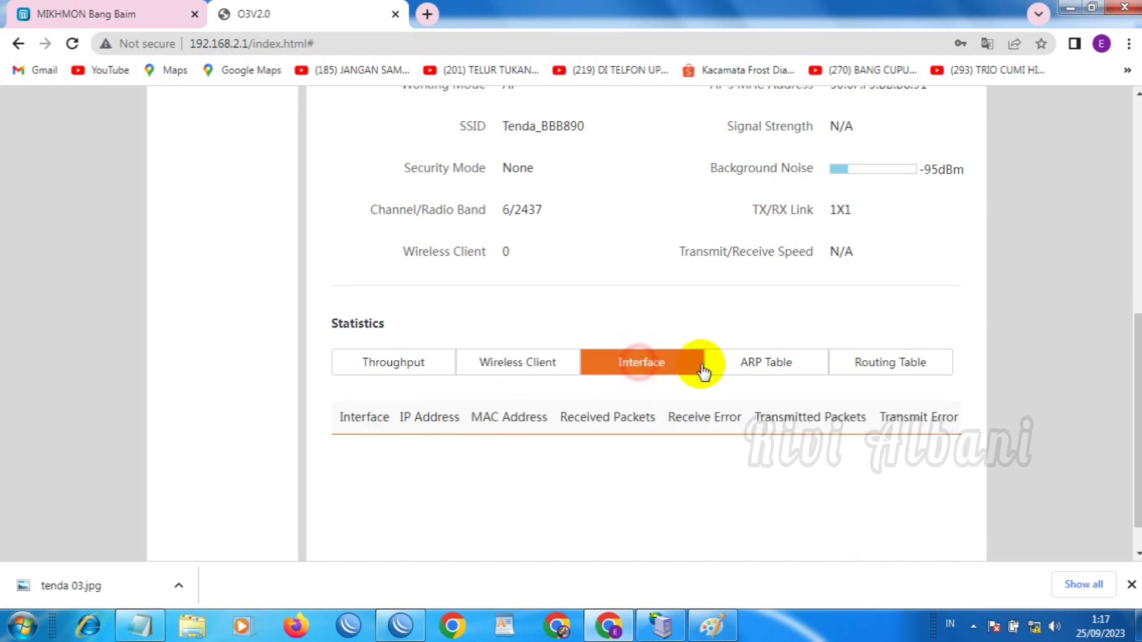
left_click(770, 368)
left_click(889, 408)
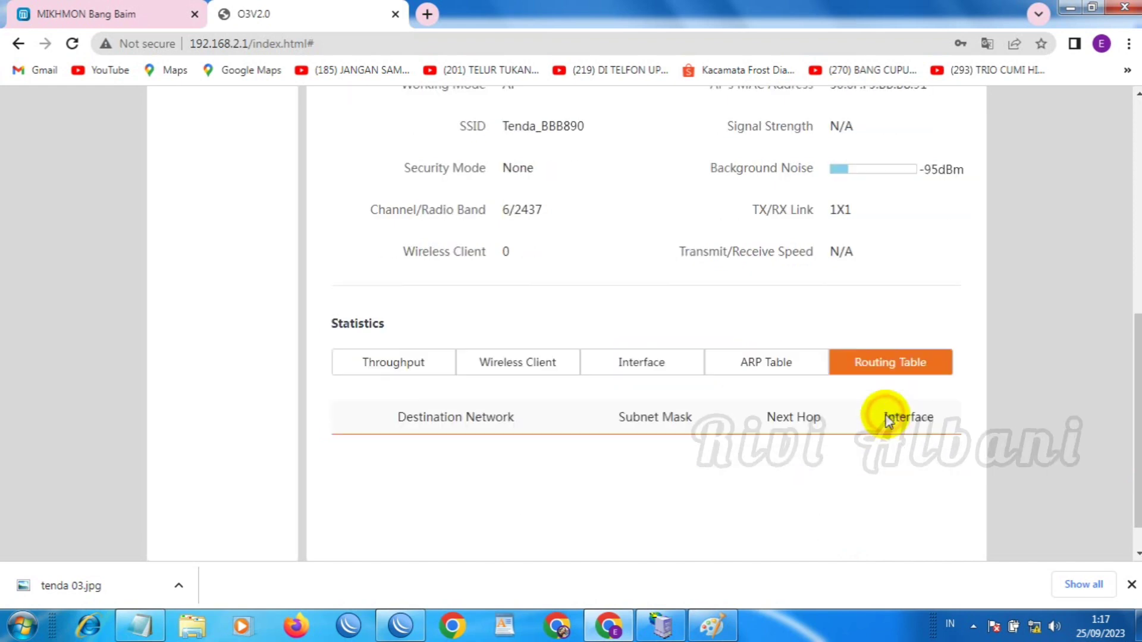
scroll(1122, 178, "up", 8)
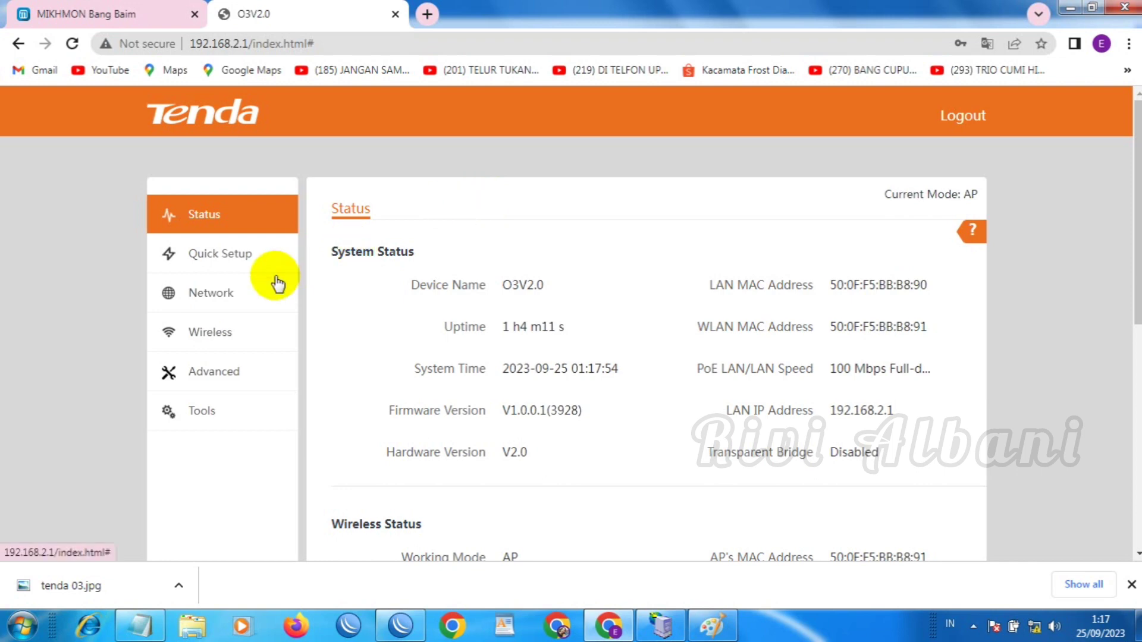
left_click(227, 252)
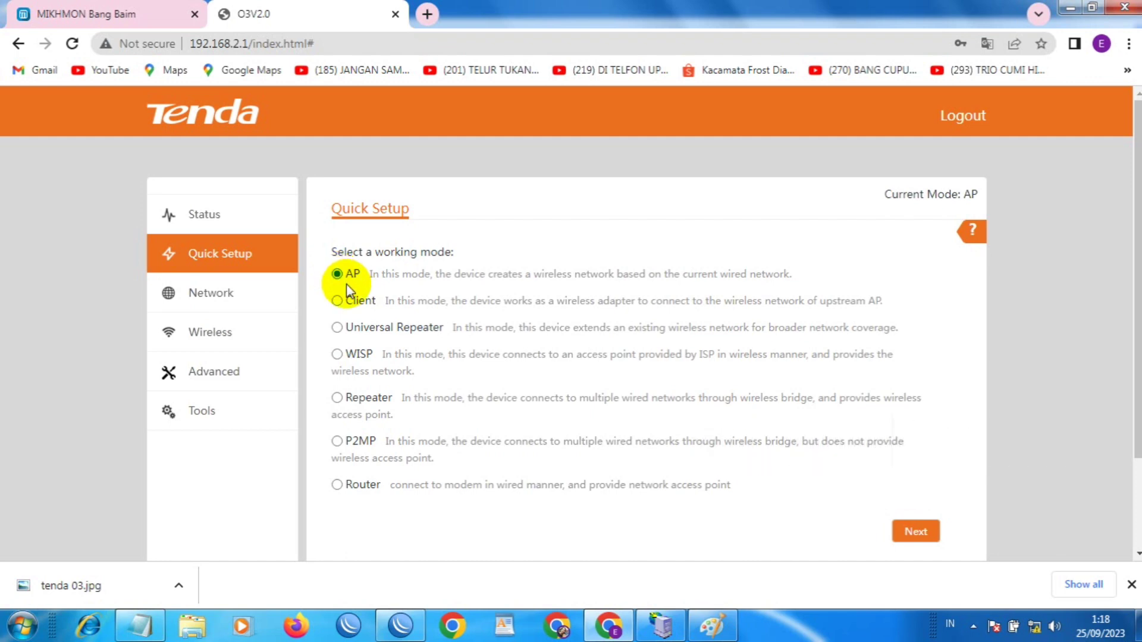
Continue to the AP wireless settings and change the SSID to 'Baim Hotspot'
left_click(930, 532)
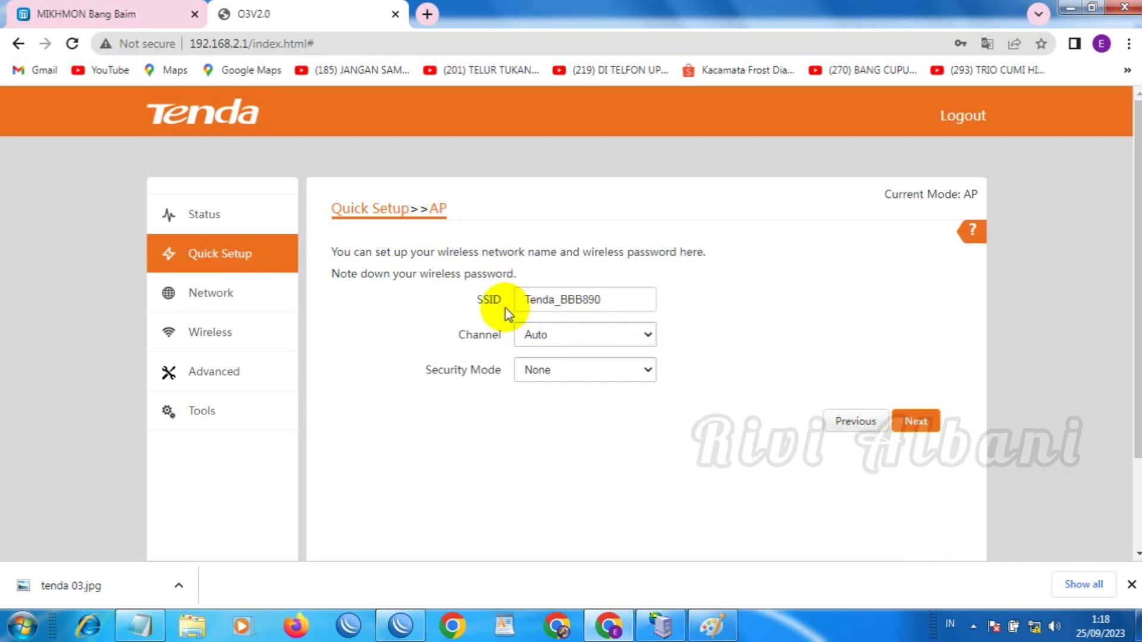
left_click(709, 627)
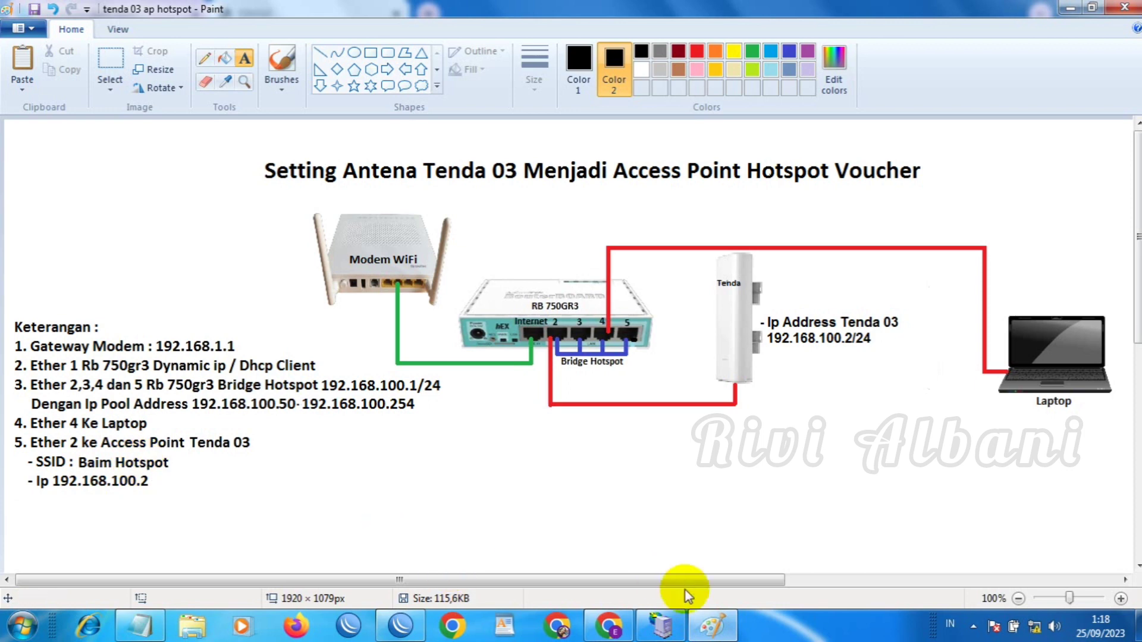
left_click(714, 624)
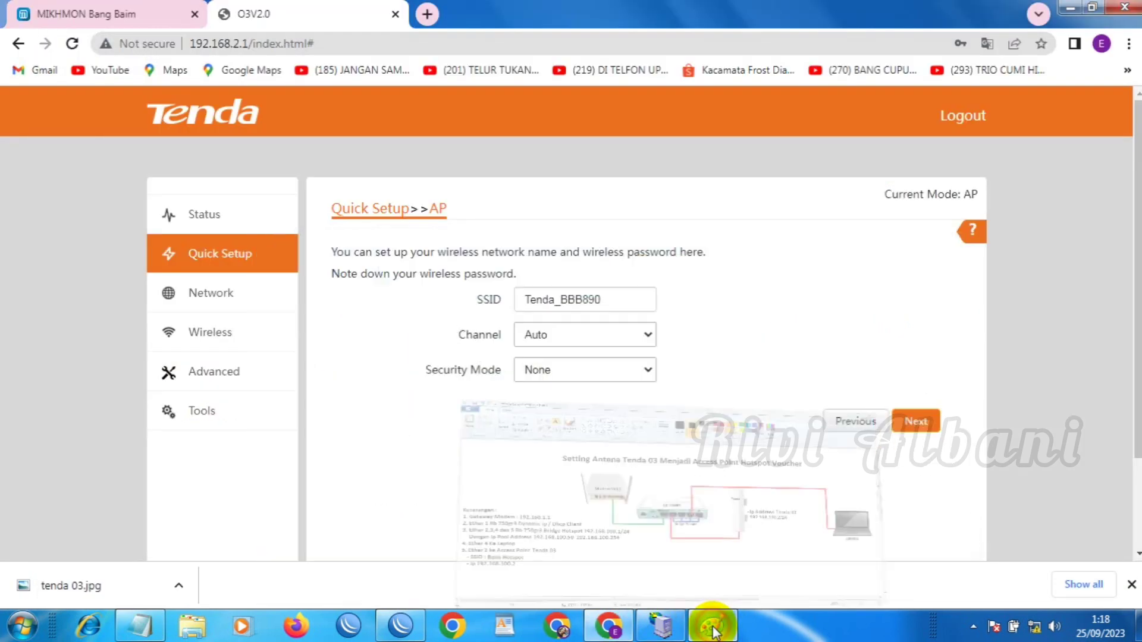
double_click(606, 301)
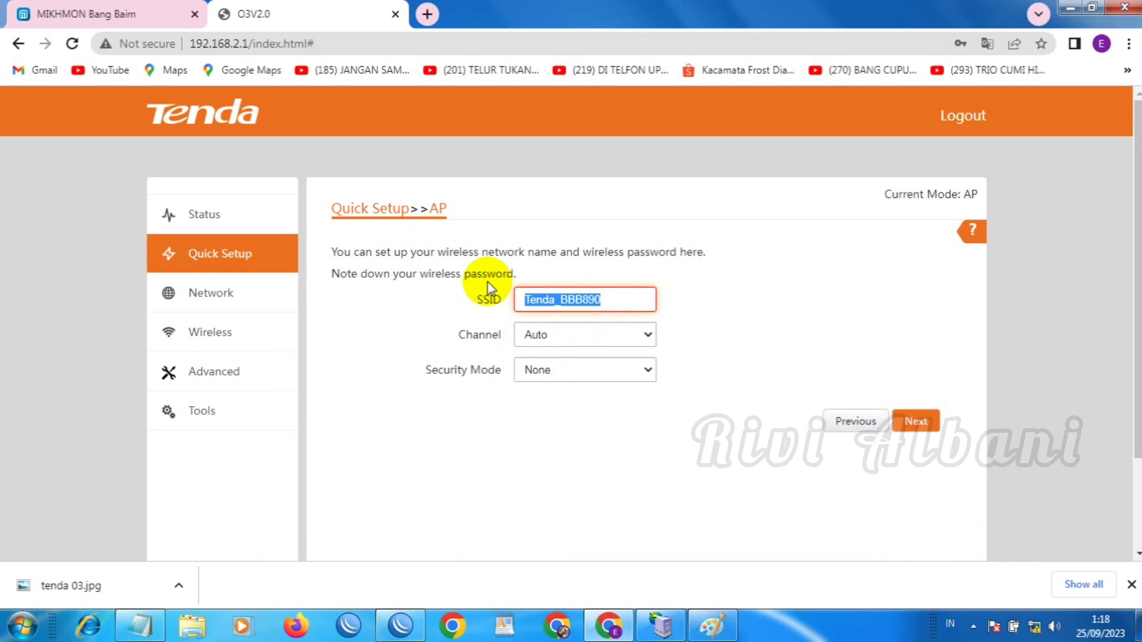
type("Baim Hotsp")
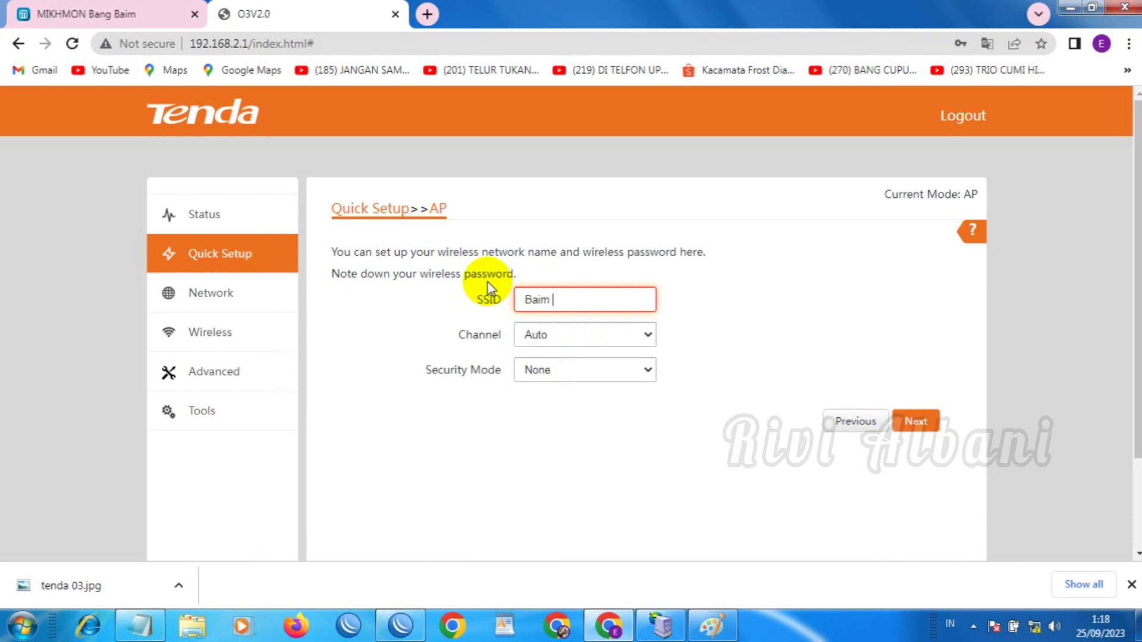
type("ot")
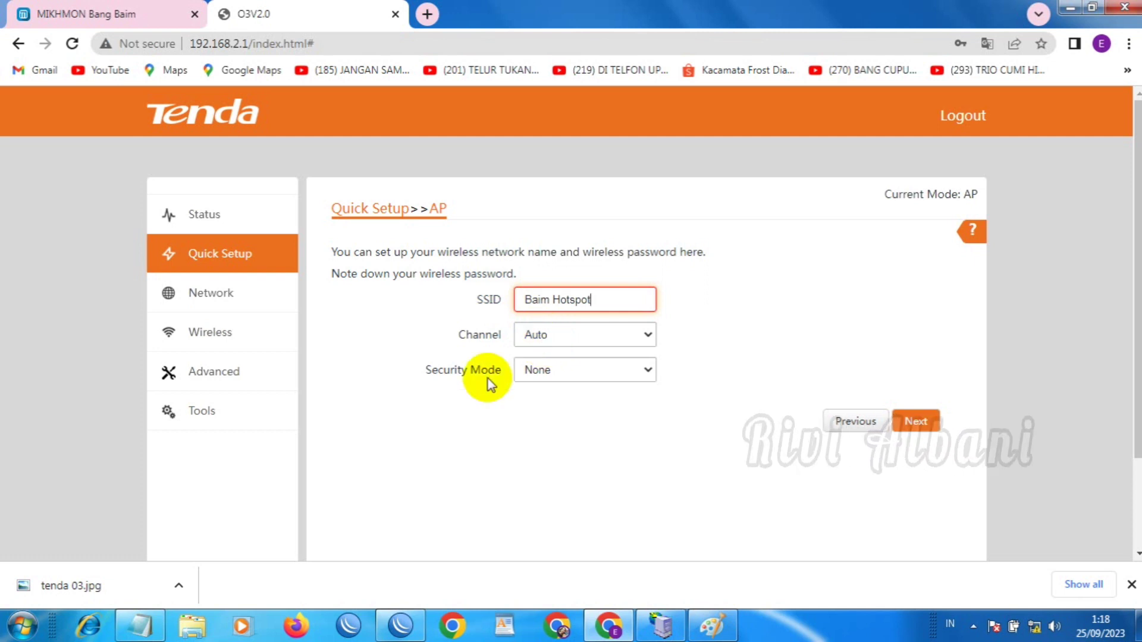
Keep security mode None, then save the settings and reboot the access point
left_click(652, 374)
left_click(652, 374)
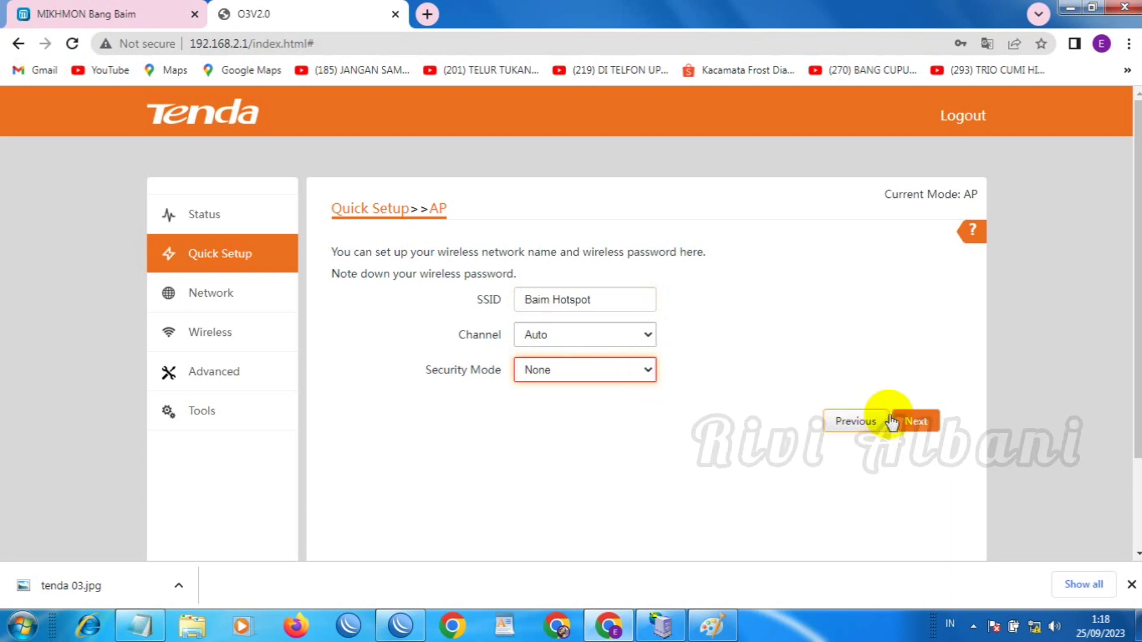
left_click(914, 422)
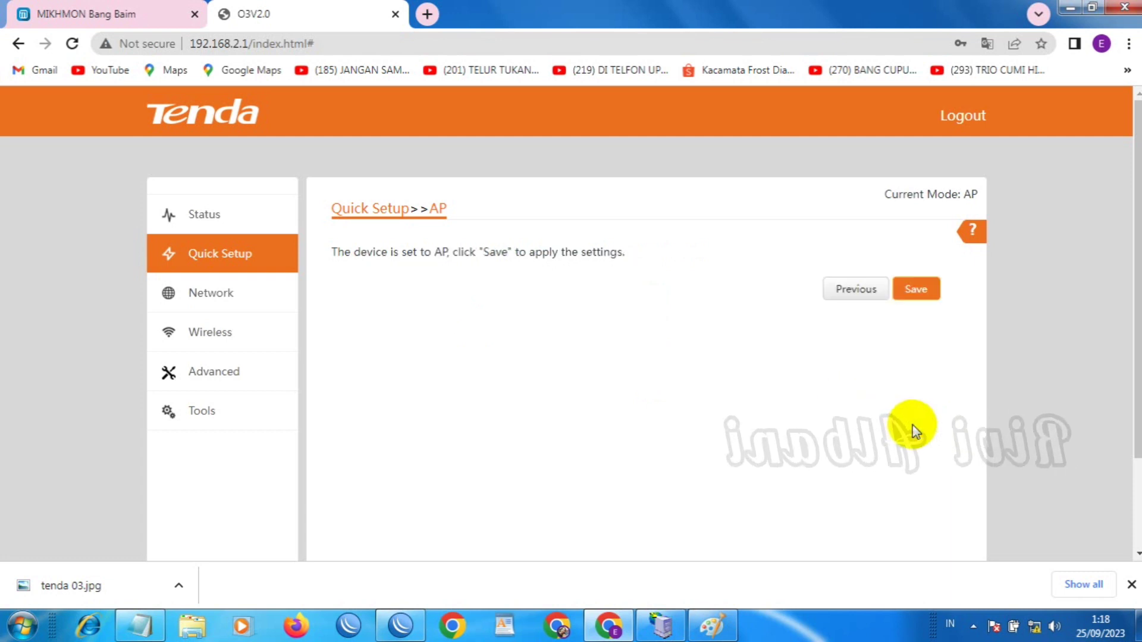
left_click(906, 292)
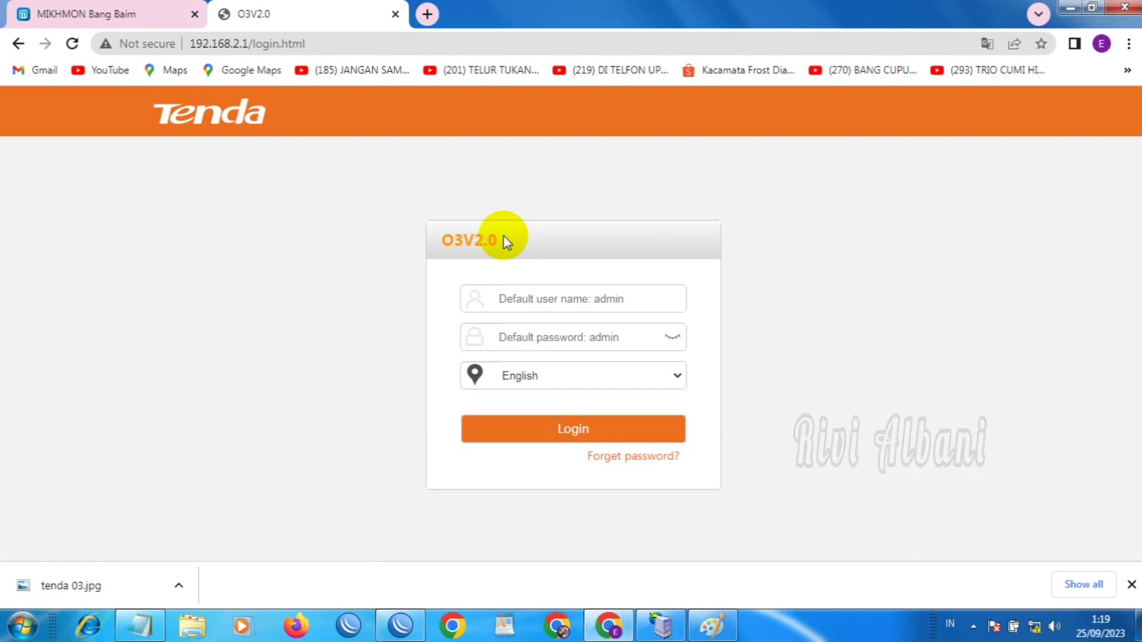
Sign back in with the admin credentials and open the Network LAN Setup page
left_click(551, 303)
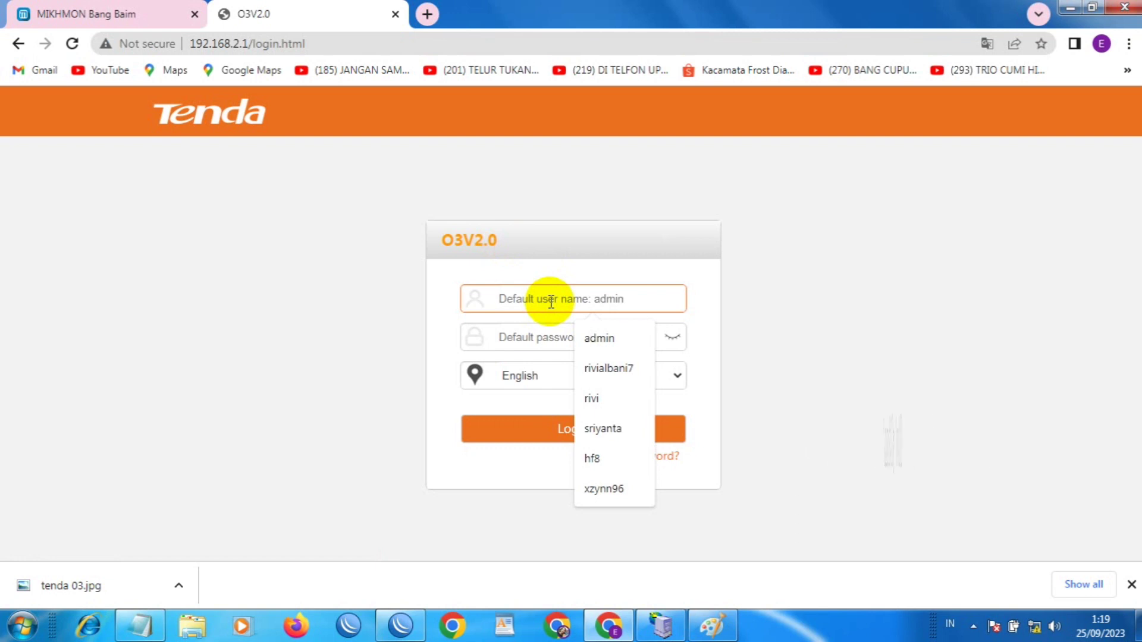
type("admin")
key("Tab")
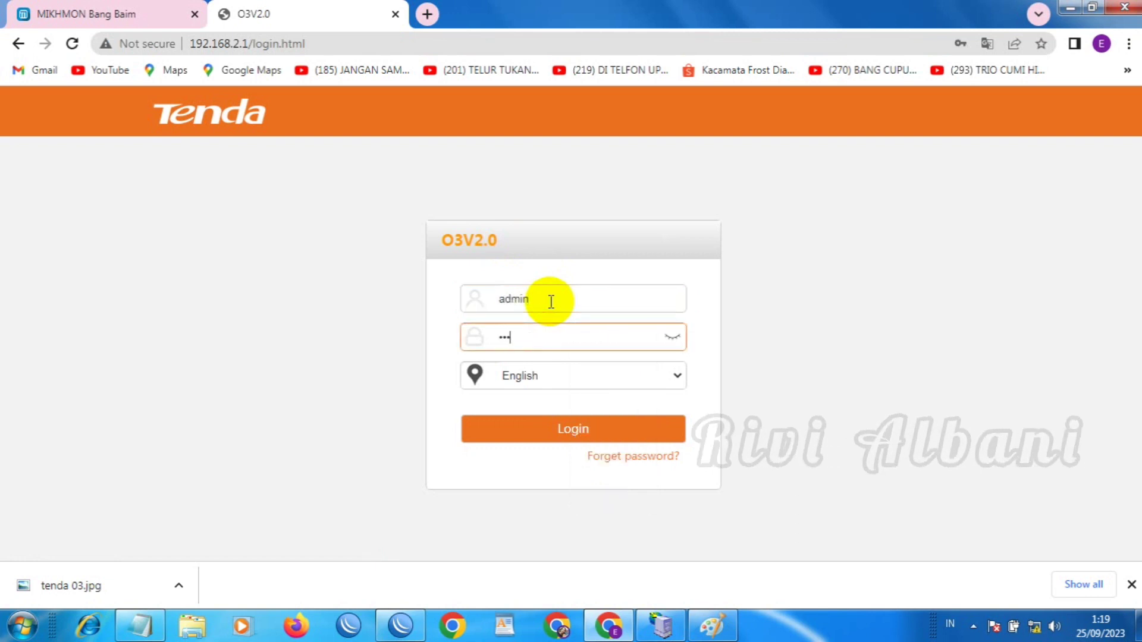
left_click(588, 428)
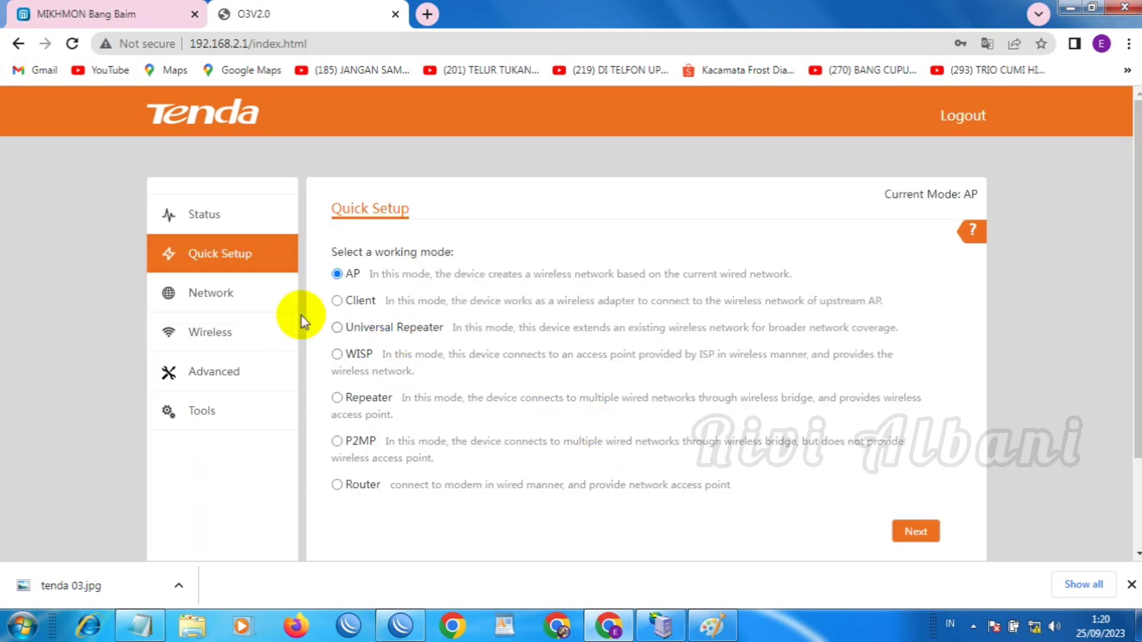
left_click(235, 300)
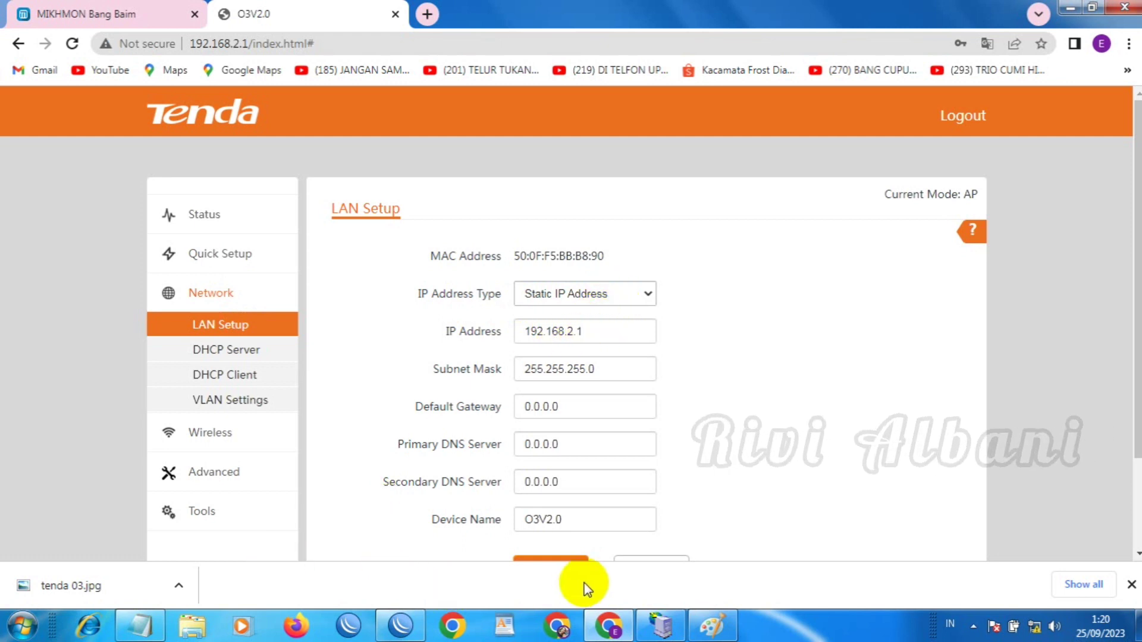
Replace the access point's LAN IP address with 192.168.100.2
left_click(711, 626)
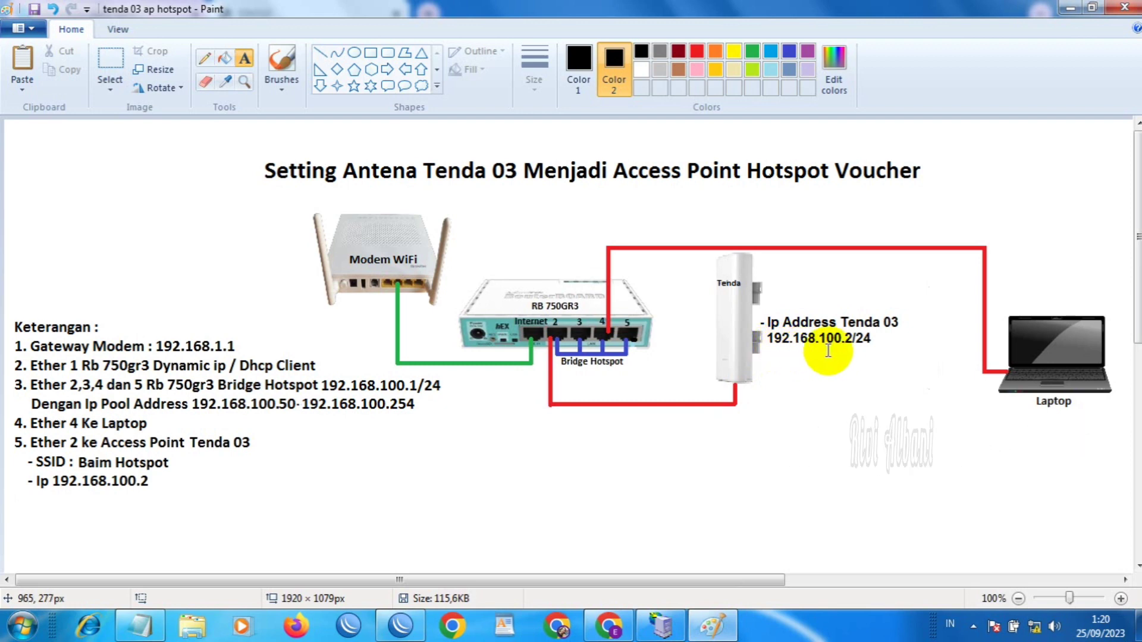
left_click(706, 625)
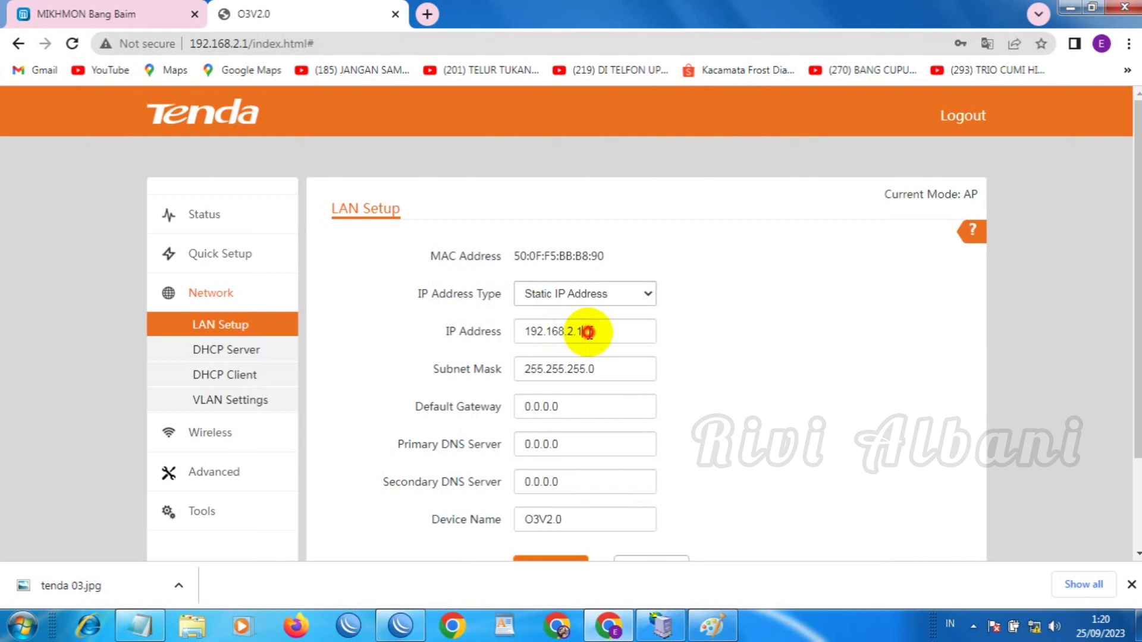
left_click_drag(588, 332, 513, 336)
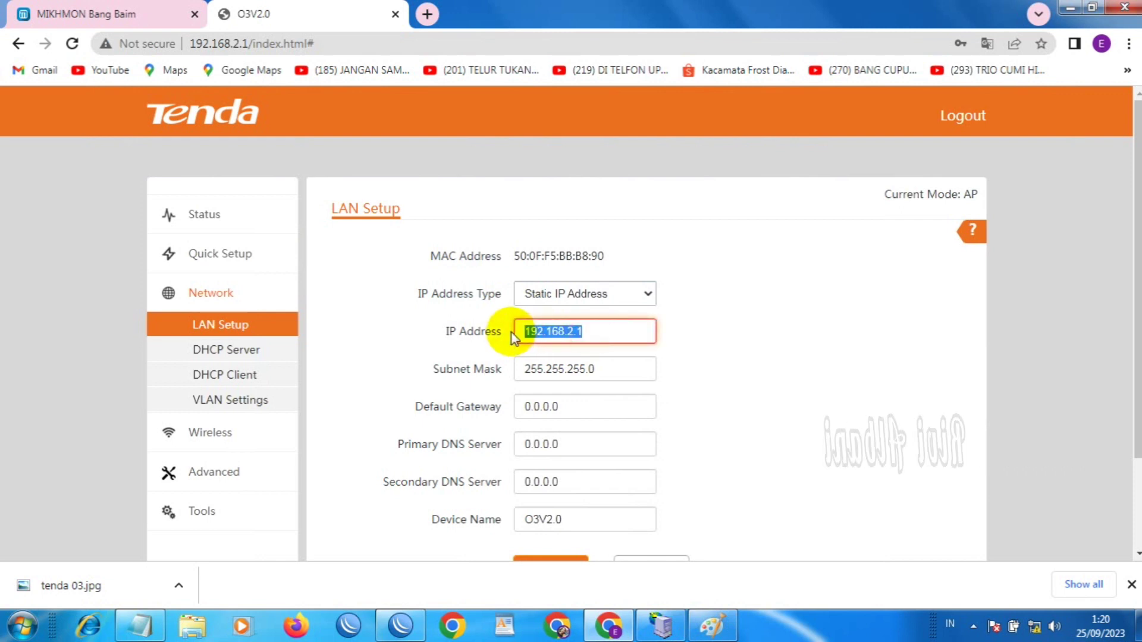
type("192")
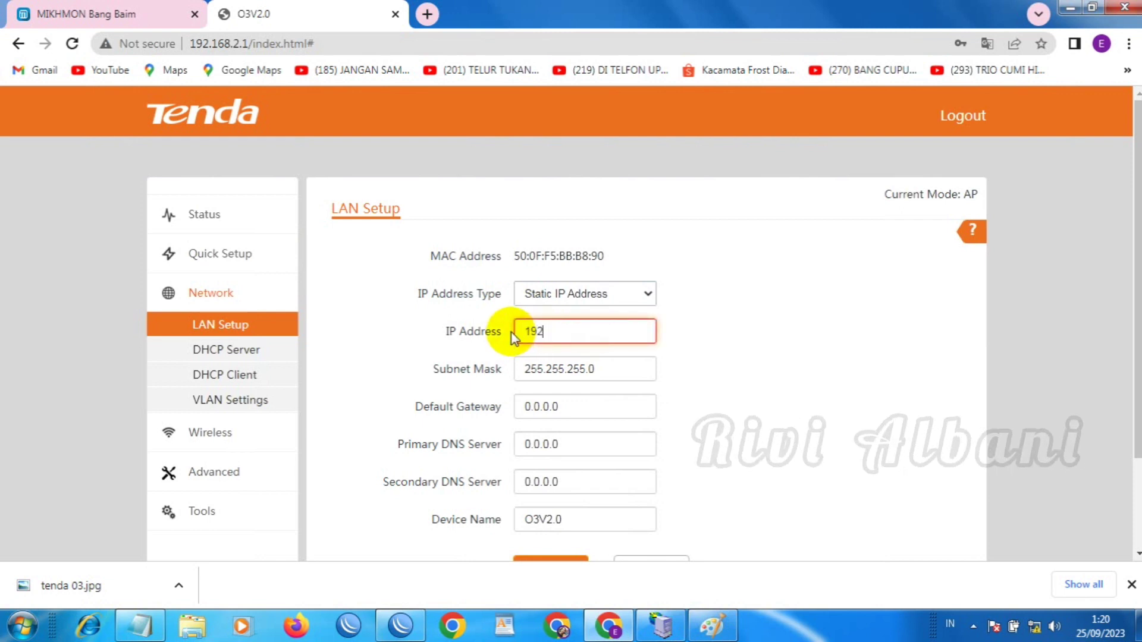
type(".168.100.2")
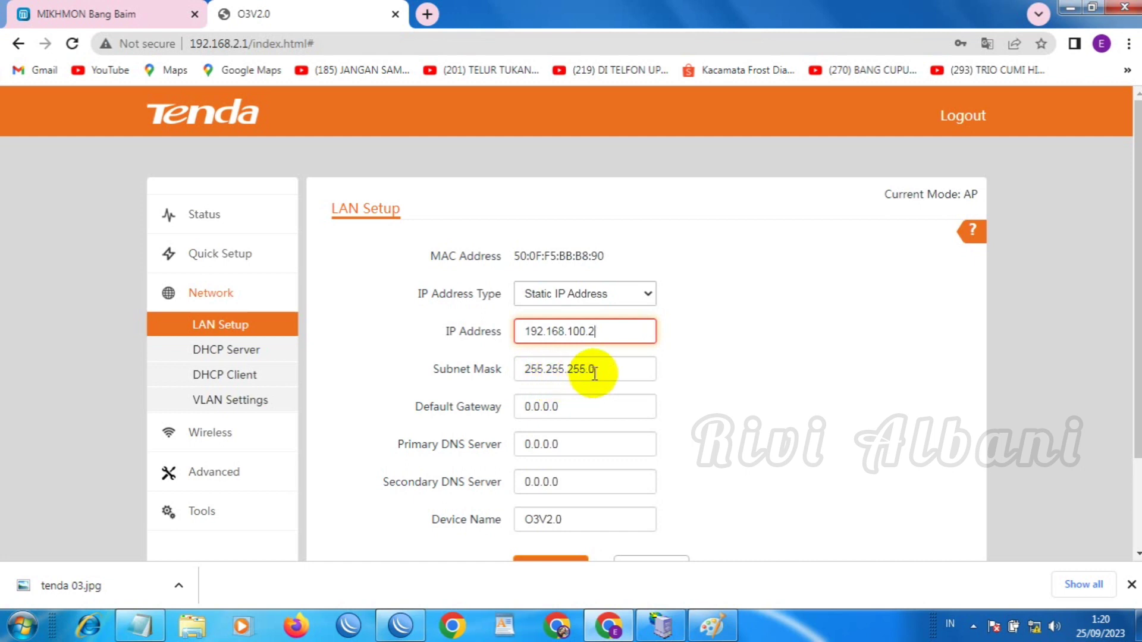
Set default gateway and primary DNS to 192.168.100.1, then save and confirm the change
left_click_drag(554, 405, 497, 413)
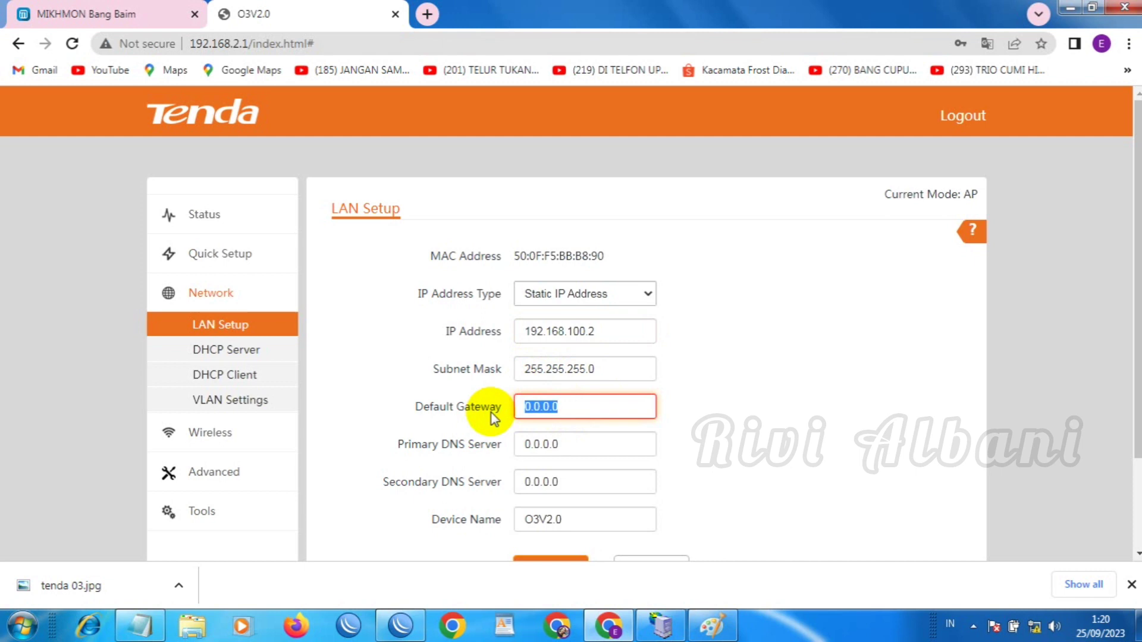
type("8")
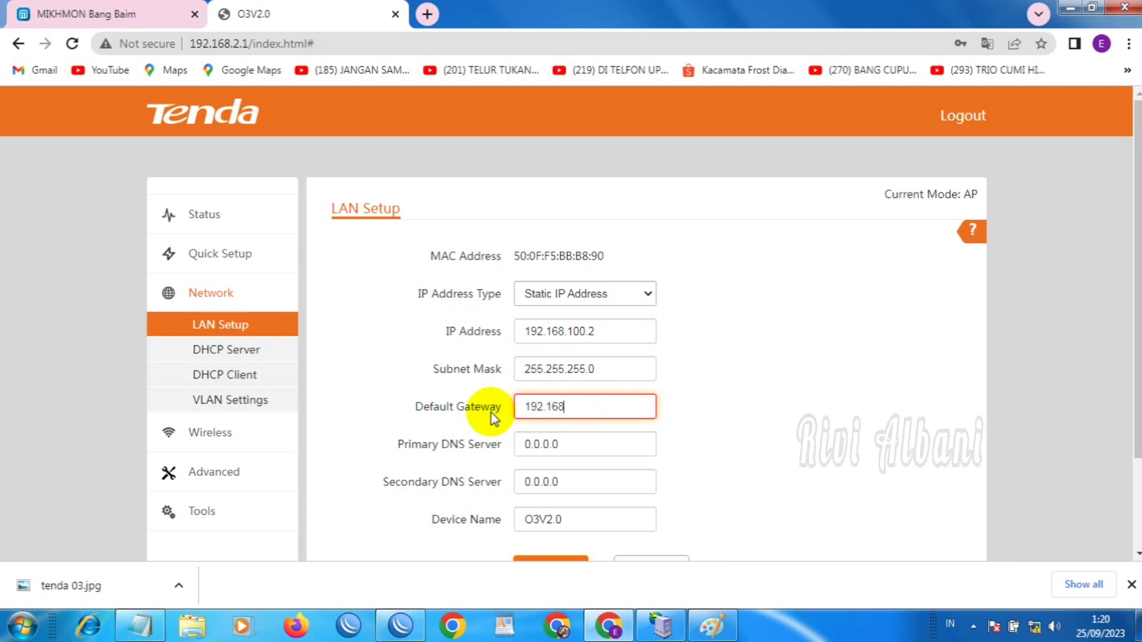
type(".100.1")
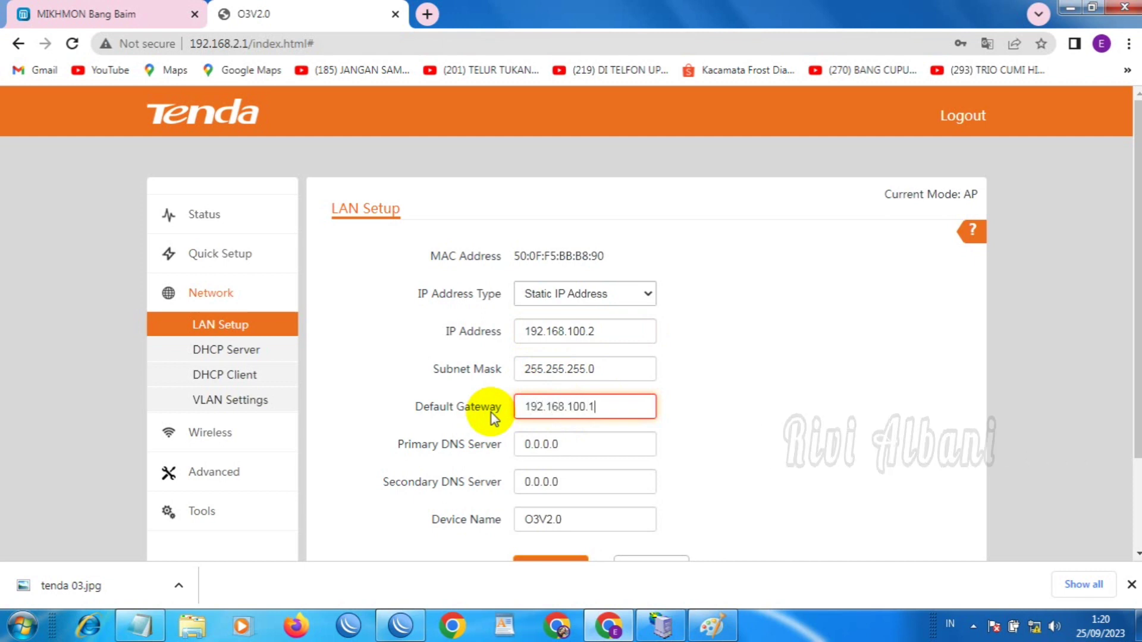
left_click_drag(573, 445, 499, 455)
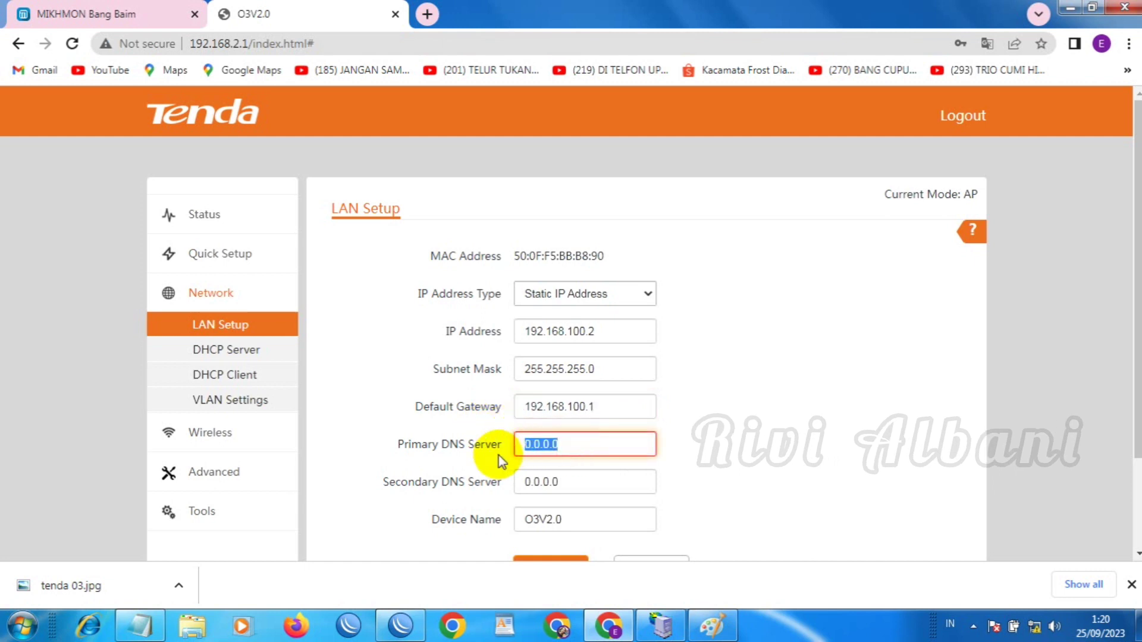
type("192.168.100.1")
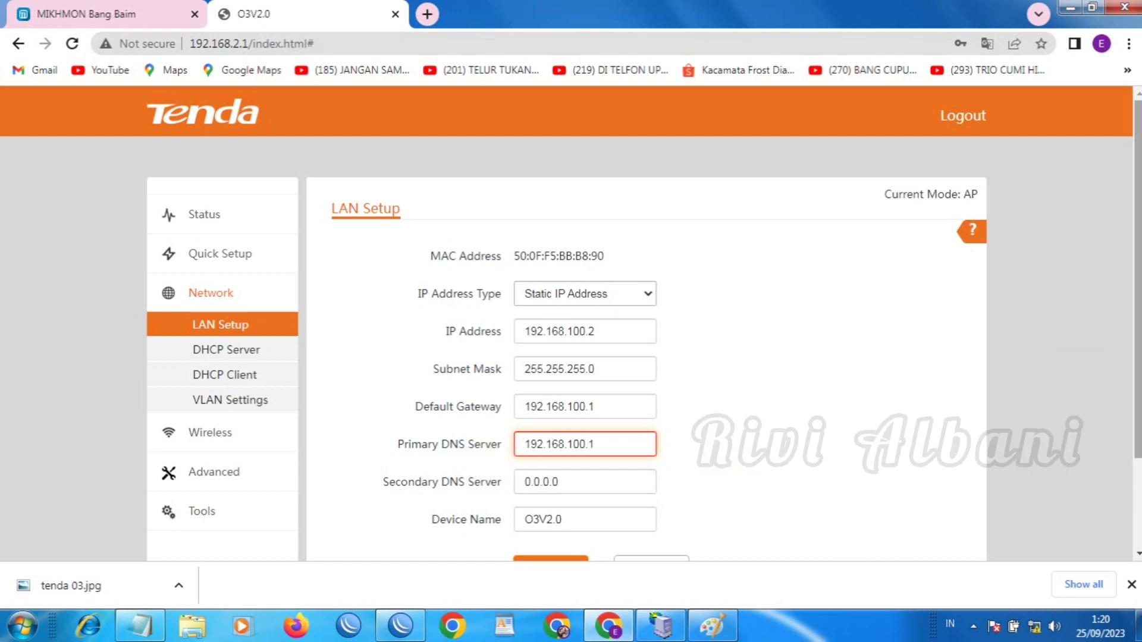
scroll(851, 355, "down", 2)
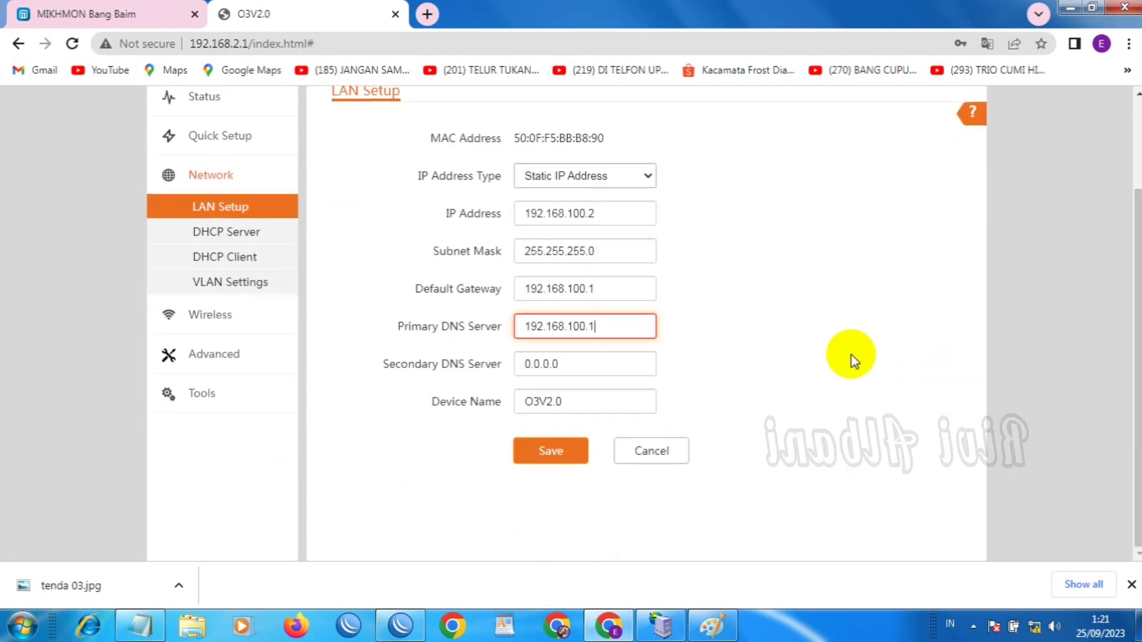
left_click(551, 450)
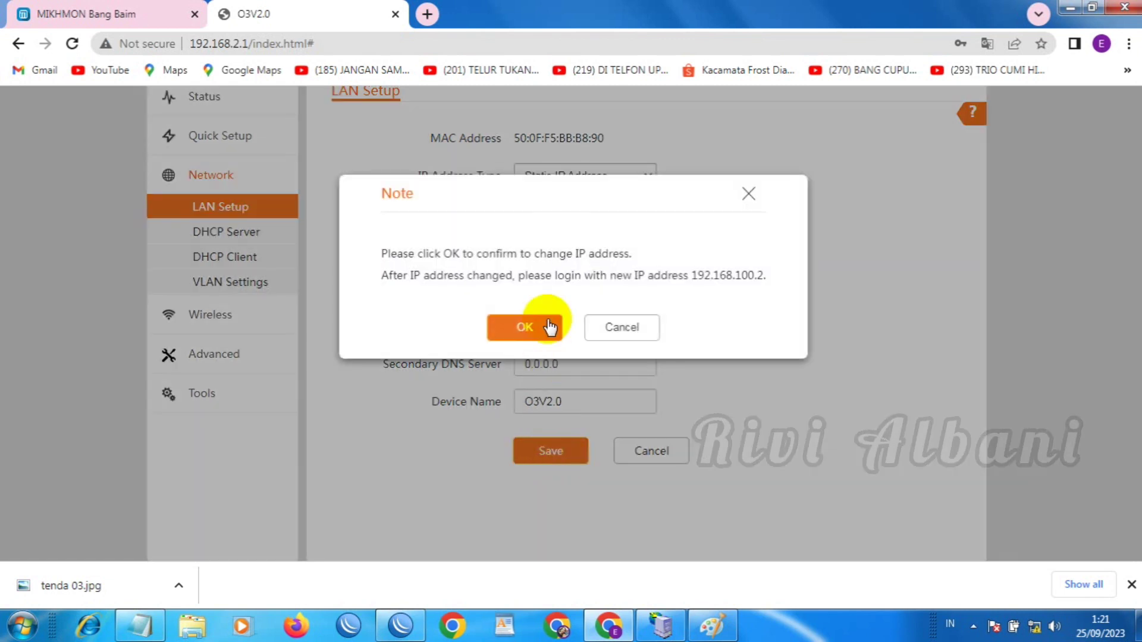
left_click(526, 328)
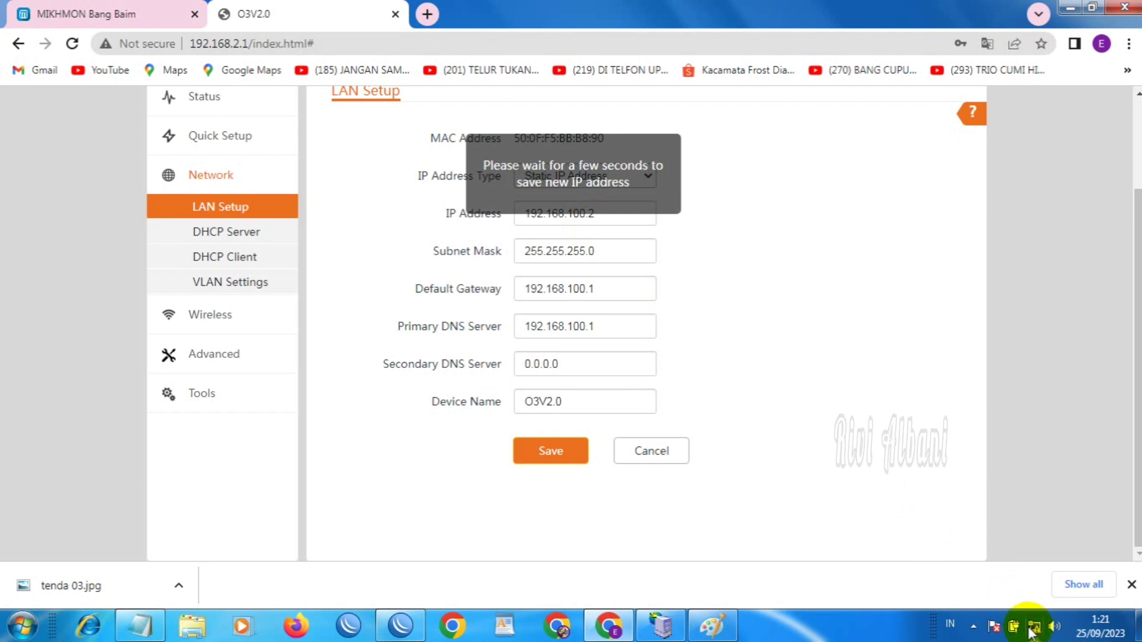
Open the IPv4 properties of the wired Local Area Connection from the tray icon
mouse_move(1031, 632)
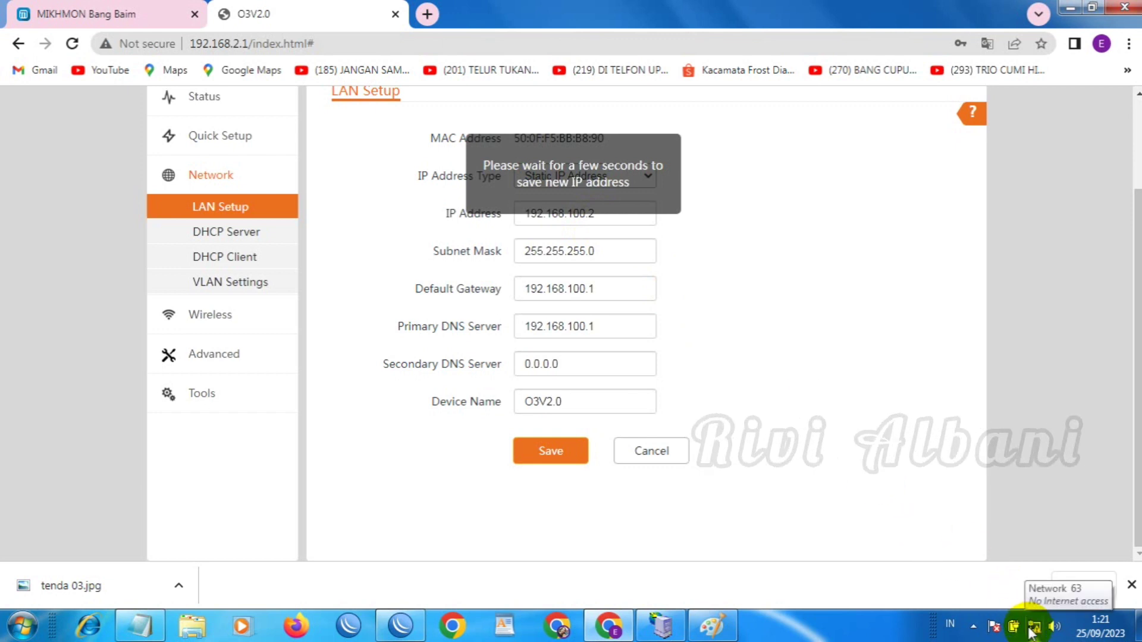
right_click(1033, 629)
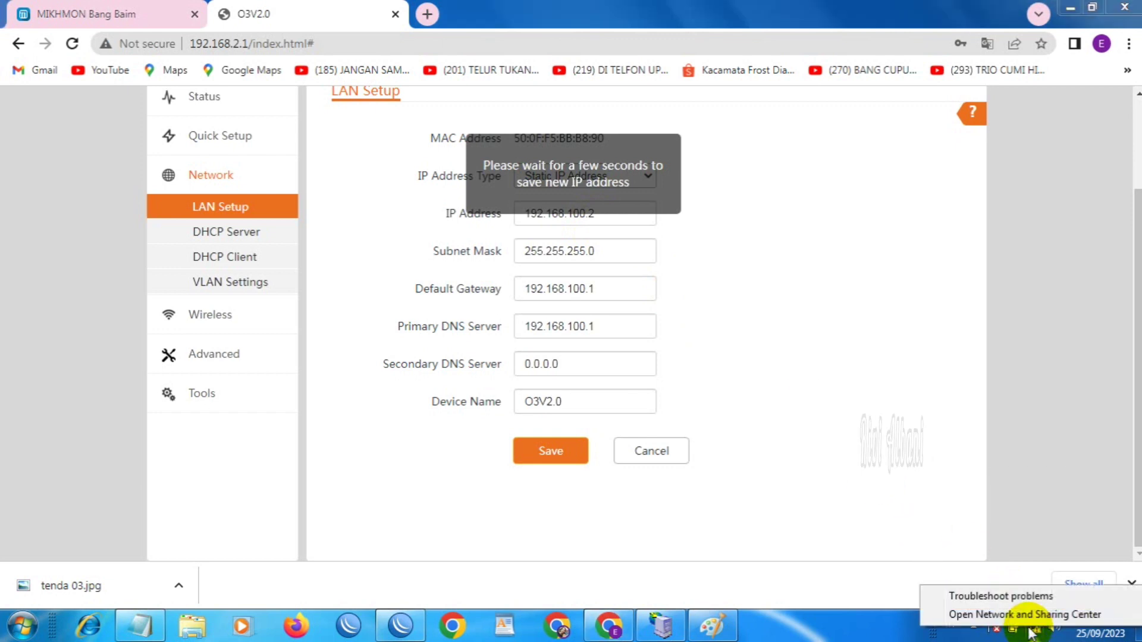
left_click(1029, 616)
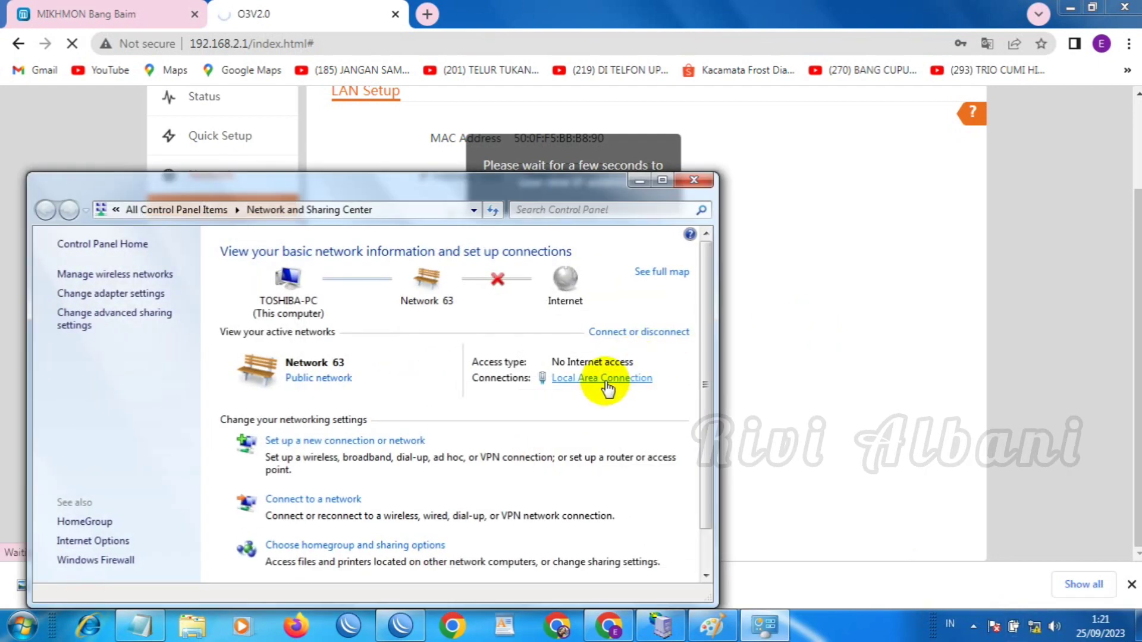
left_click(606, 381)
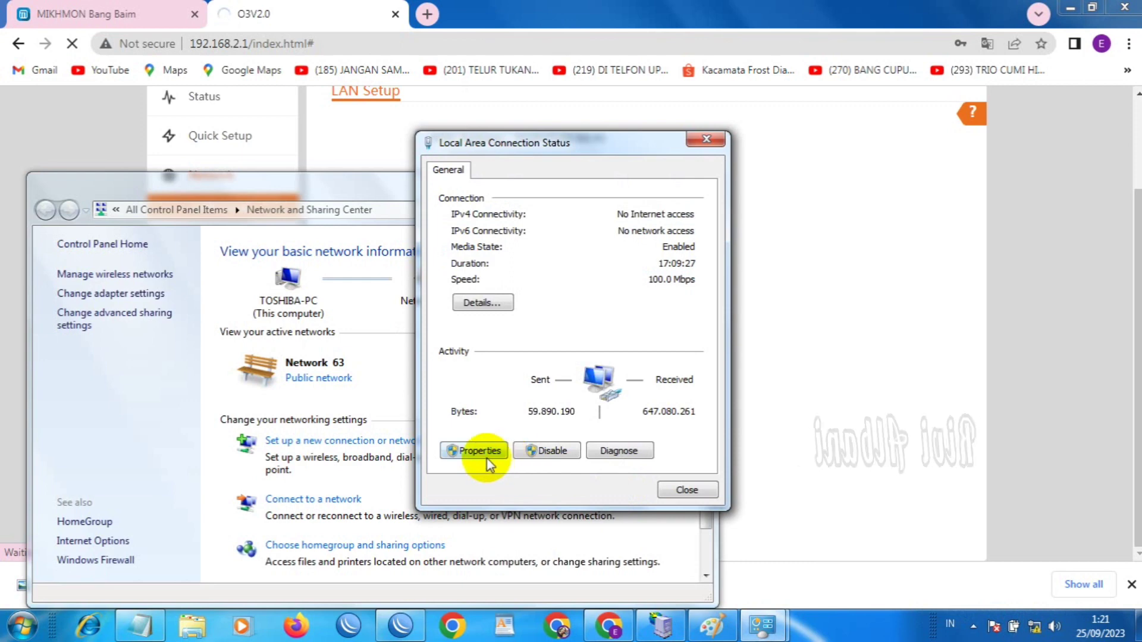
left_click(486, 455)
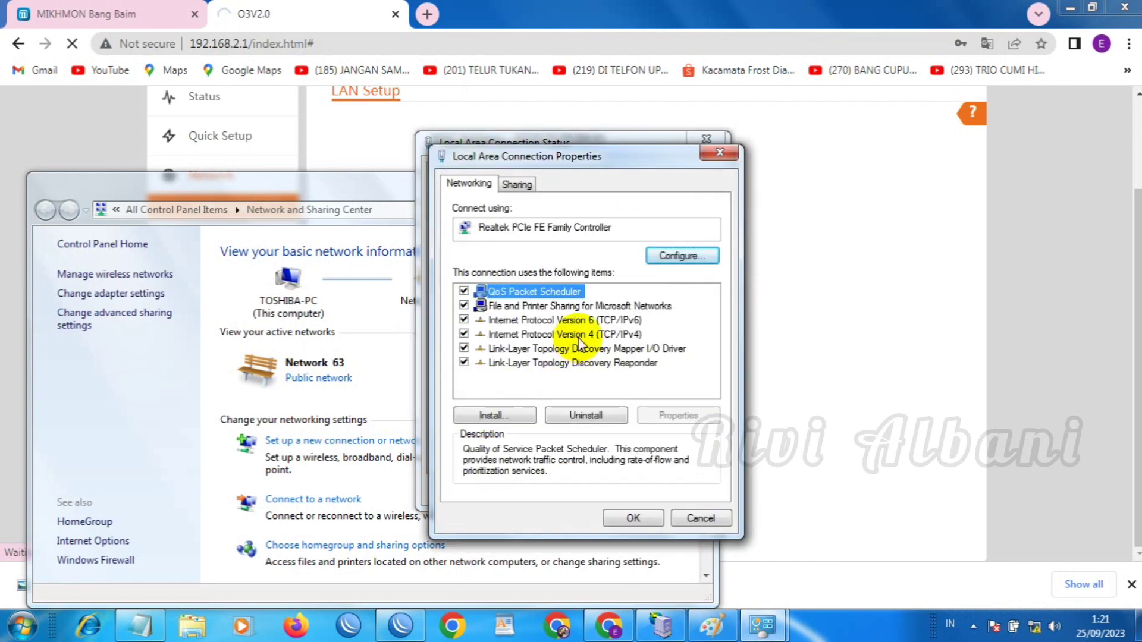
double_click(576, 335)
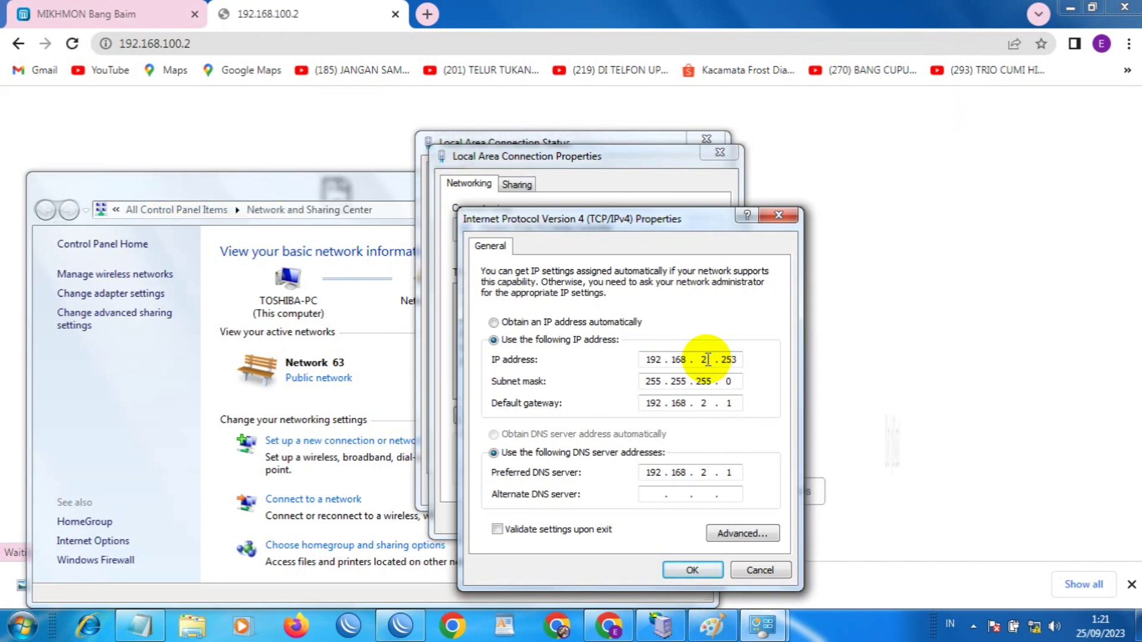
Change the IP to 192.168.100.253 and gateway/DNS to 192.168.100.1, then apply and close
double_click(706, 360)
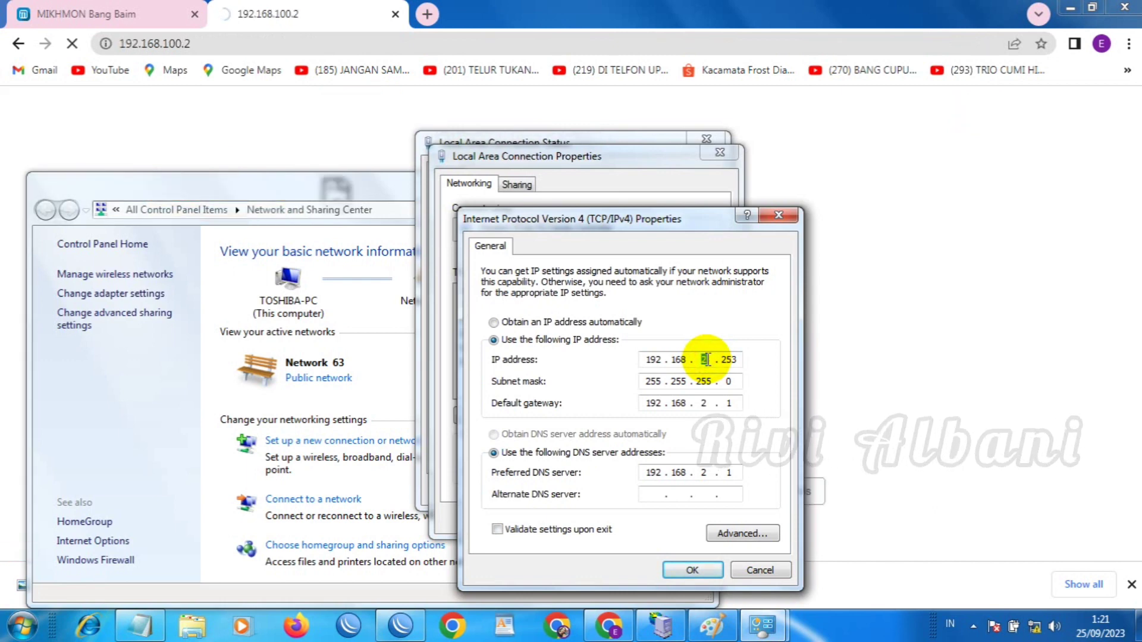
type("10")
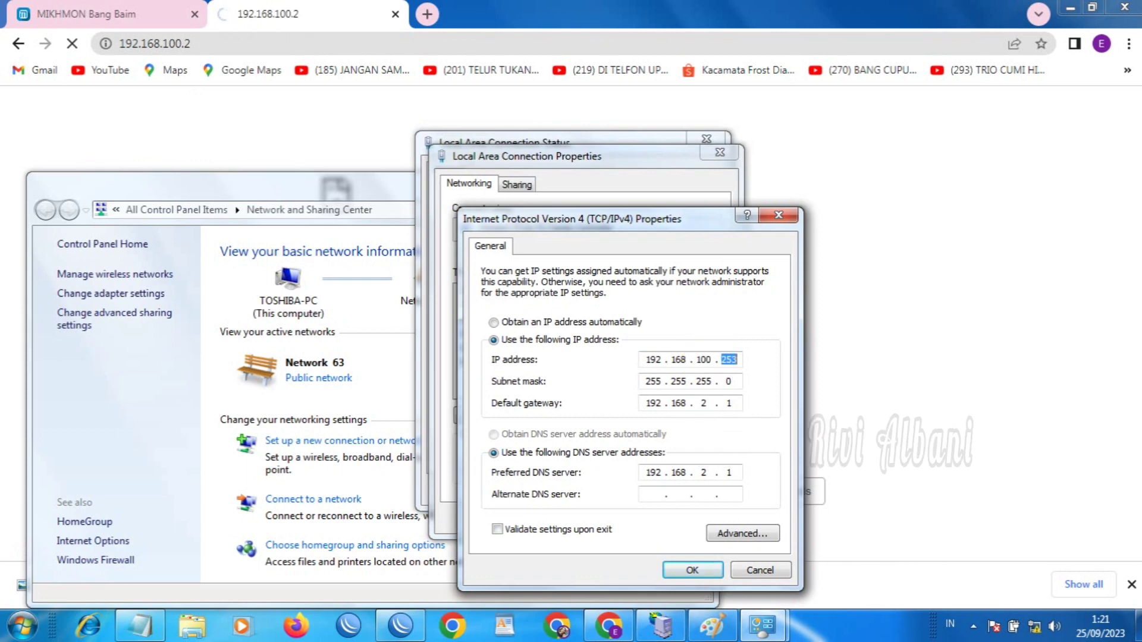
type("0")
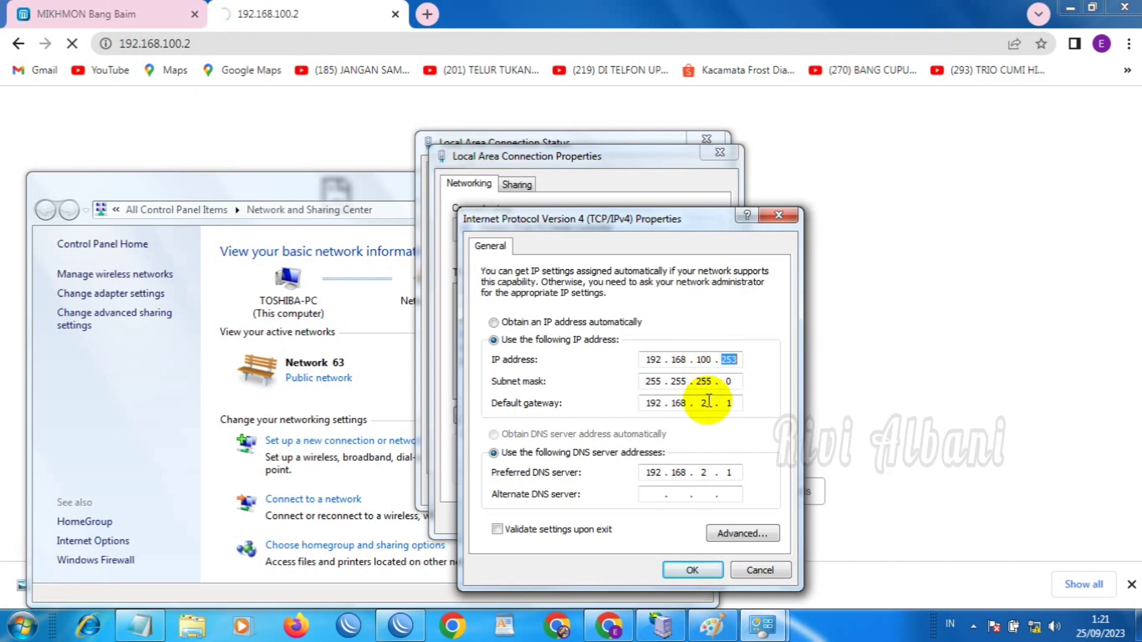
double_click(707, 403)
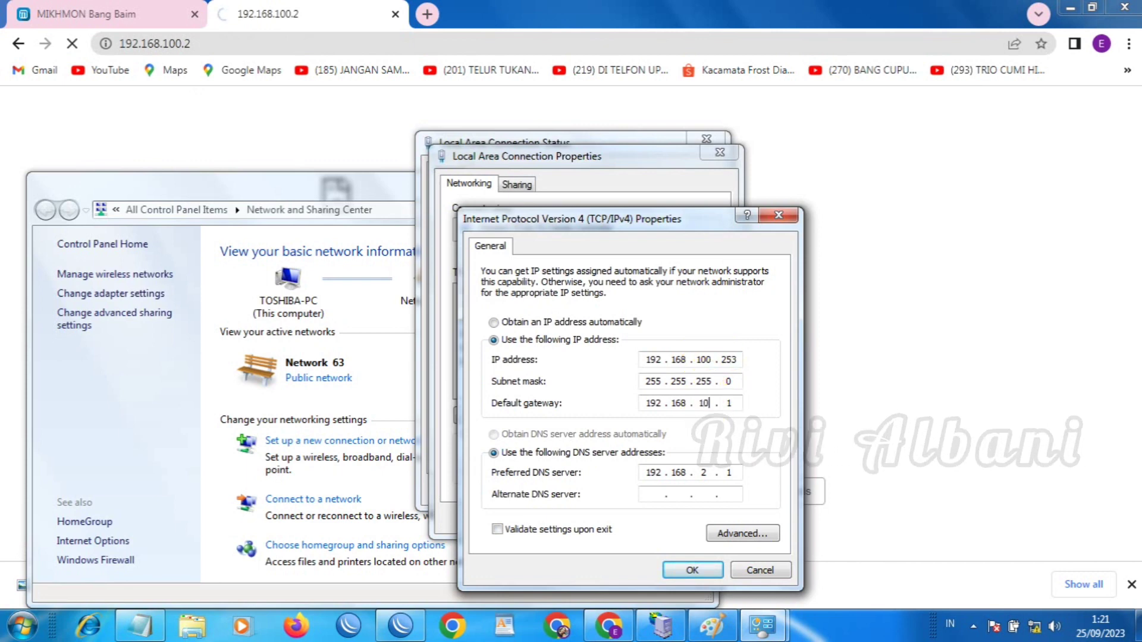
double_click(706, 472)
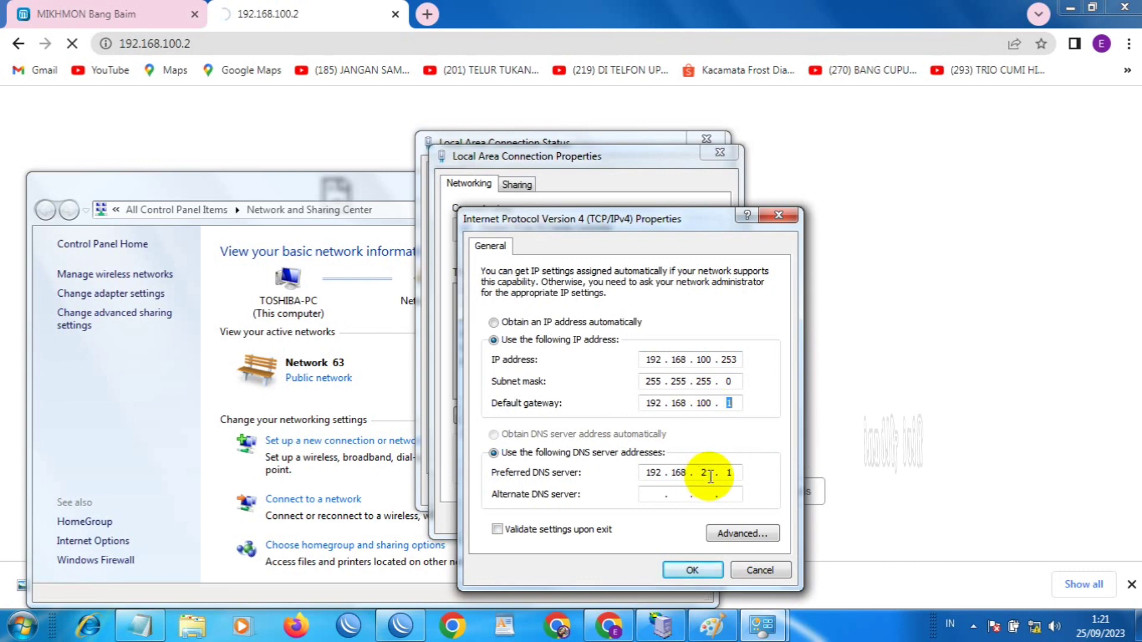
type("100")
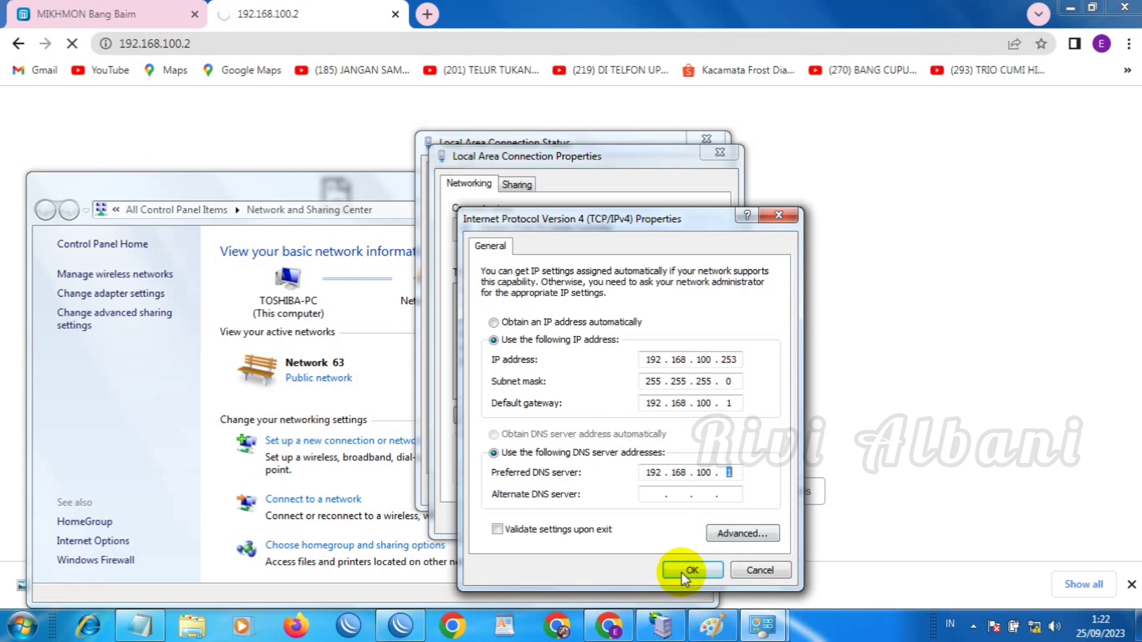
left_click(678, 571)
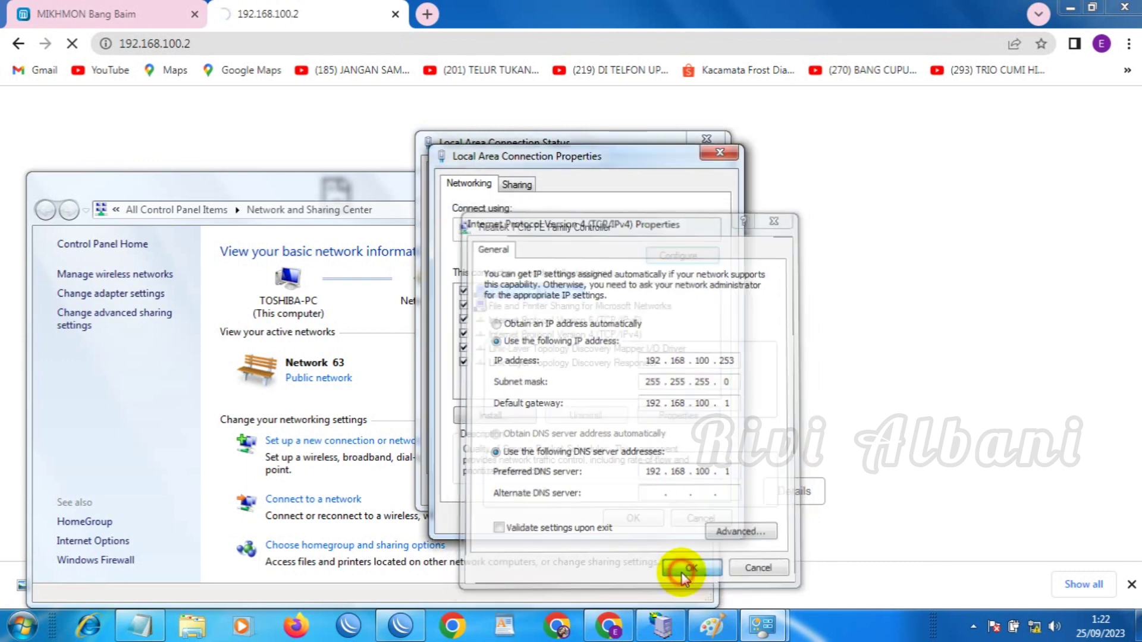
left_click(638, 521)
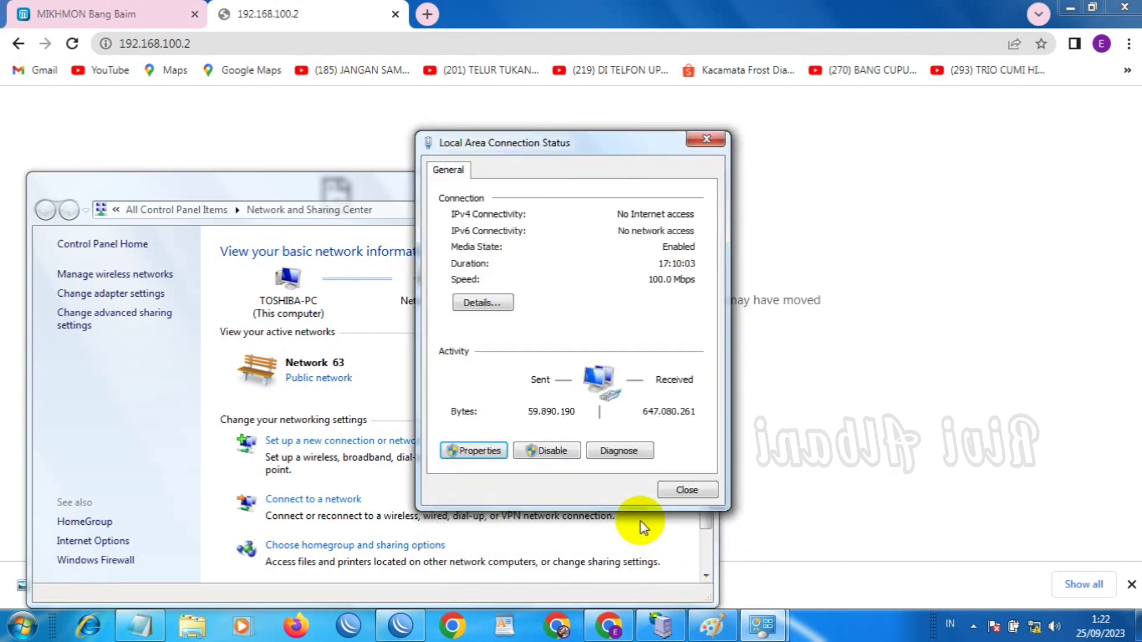
left_click(681, 488)
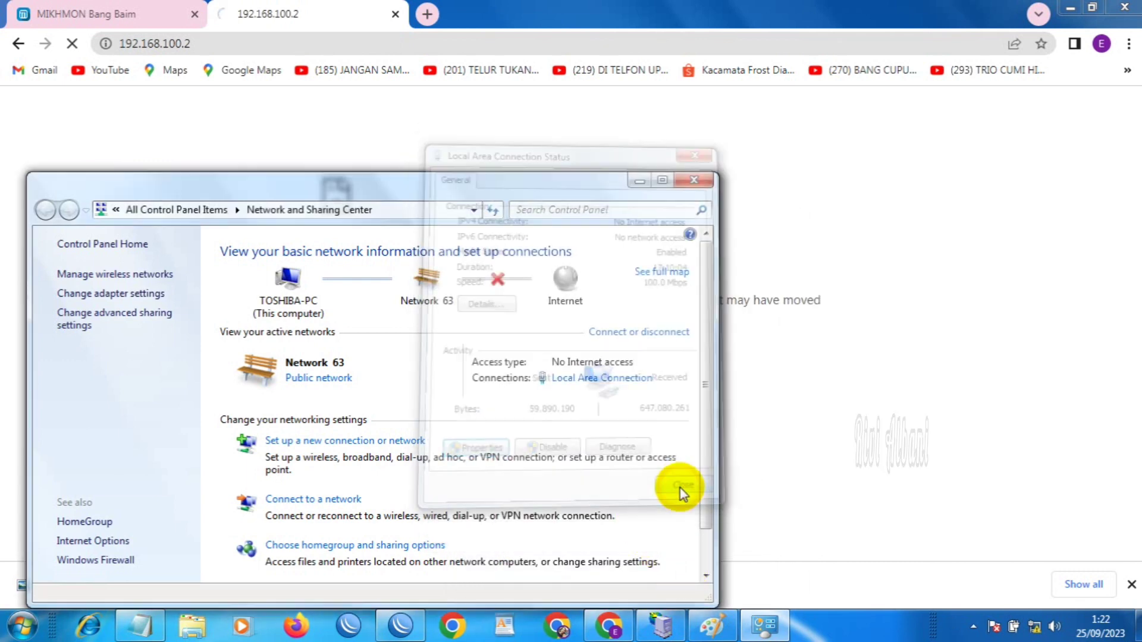
Log in to the Tenda at 192.168.100.2 and decline Chrome's offer to save the password
left_click(693, 179)
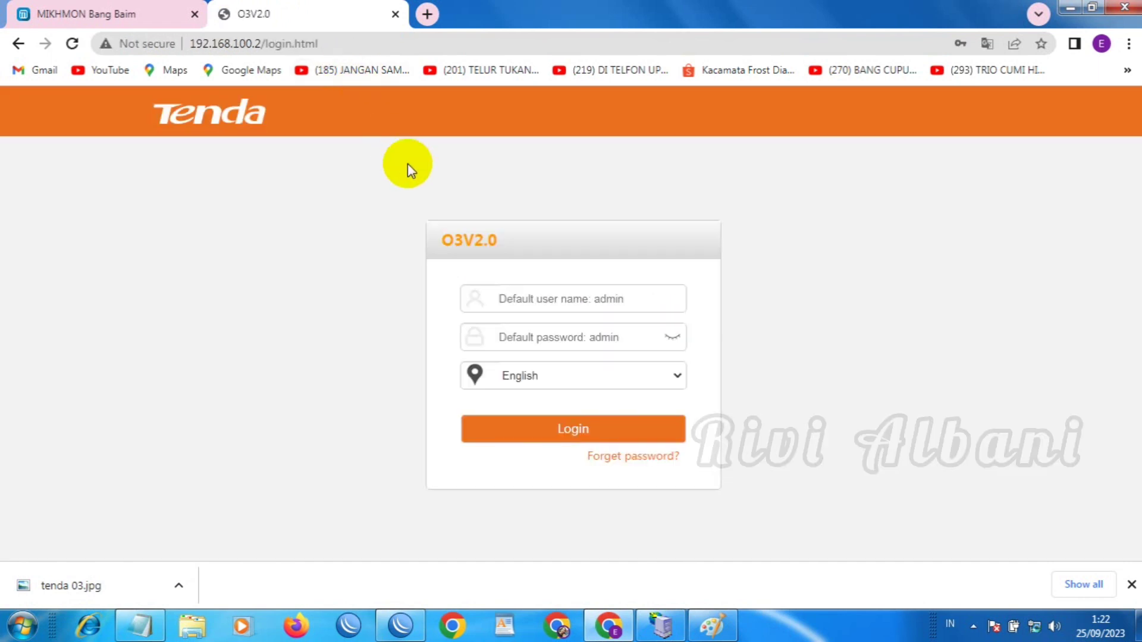
left_click(547, 302)
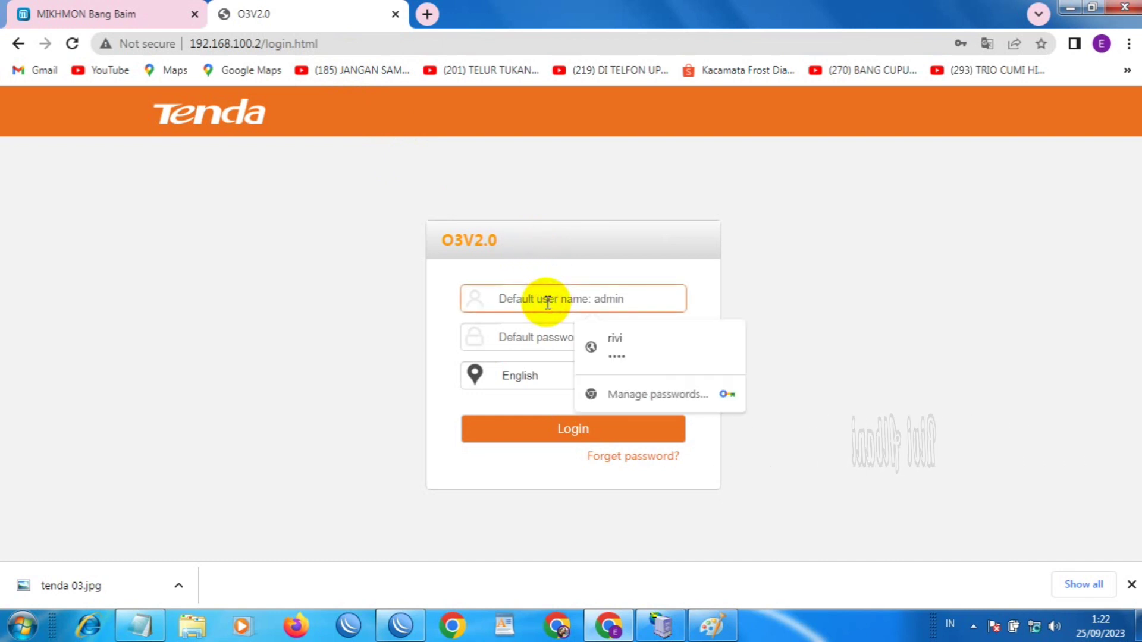
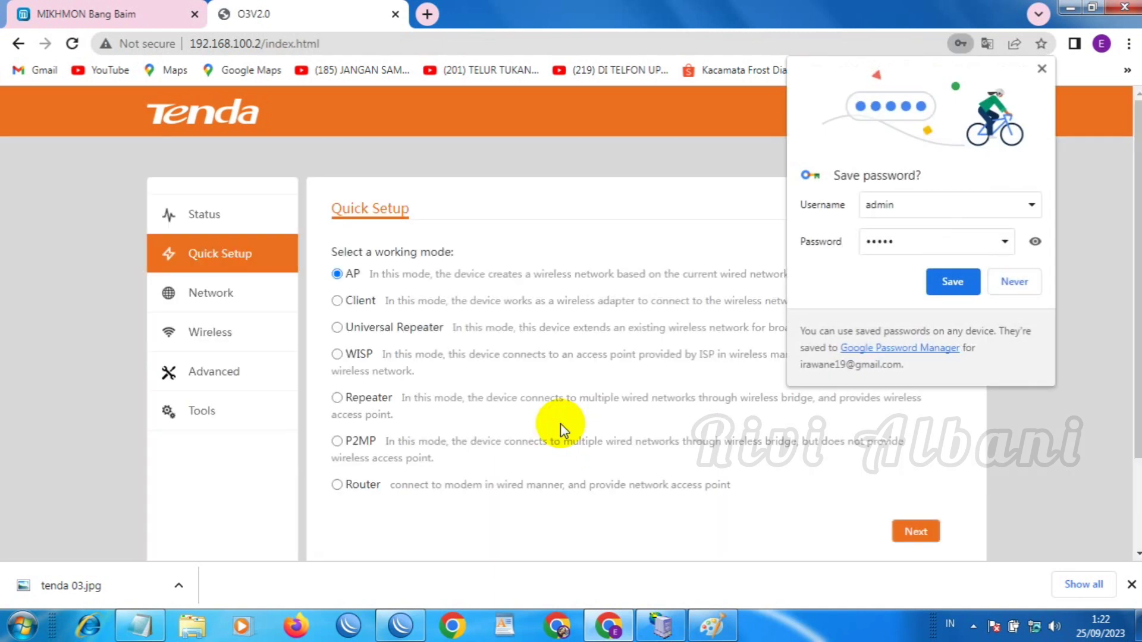
left_click(994, 285)
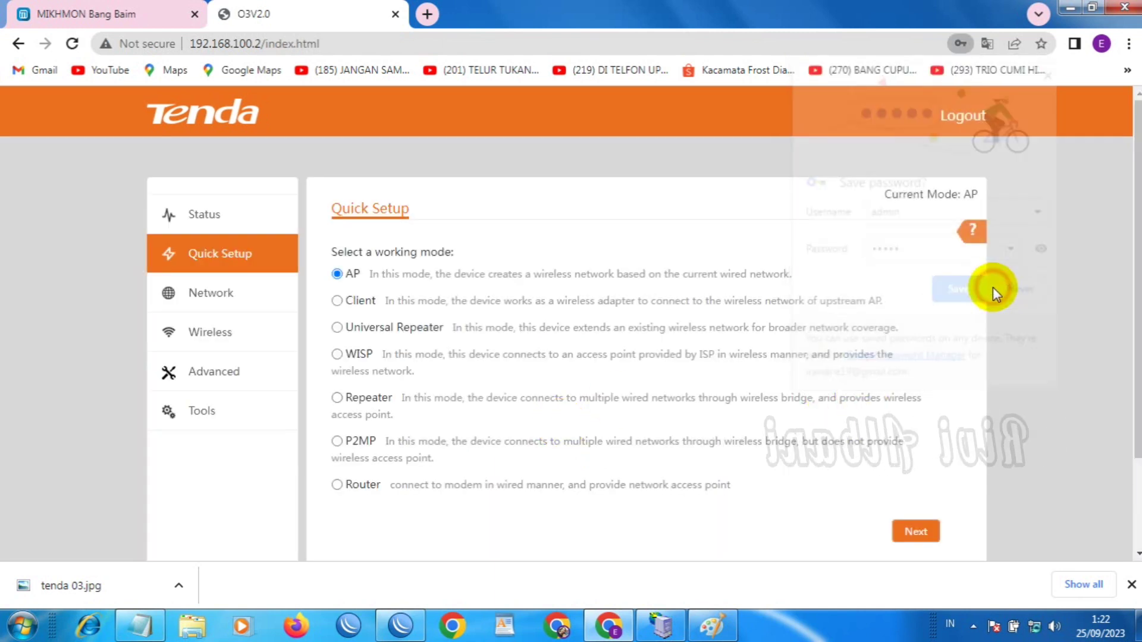
In Wireless Basic settings, set Country/Region to Indonesia
left_click(220, 340)
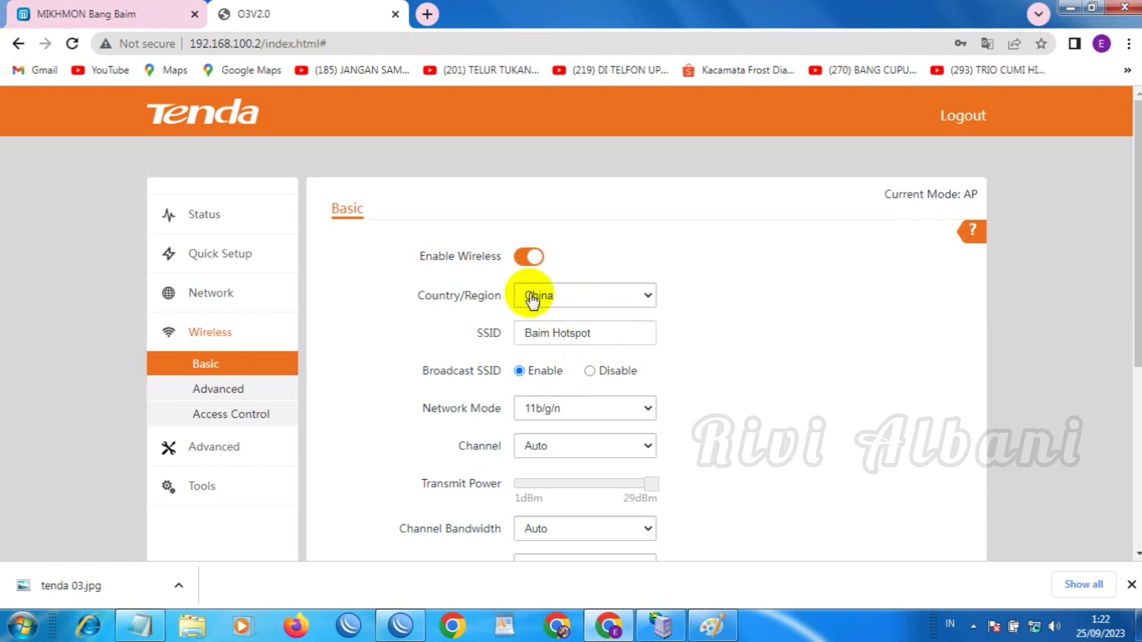
left_click(647, 297)
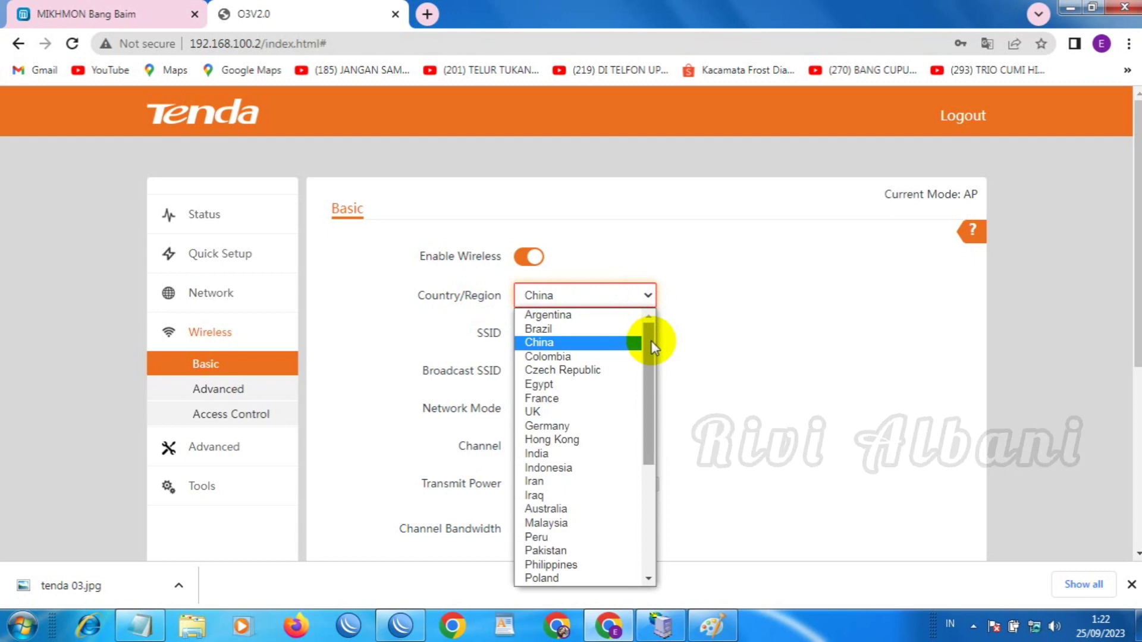
left_click(567, 470)
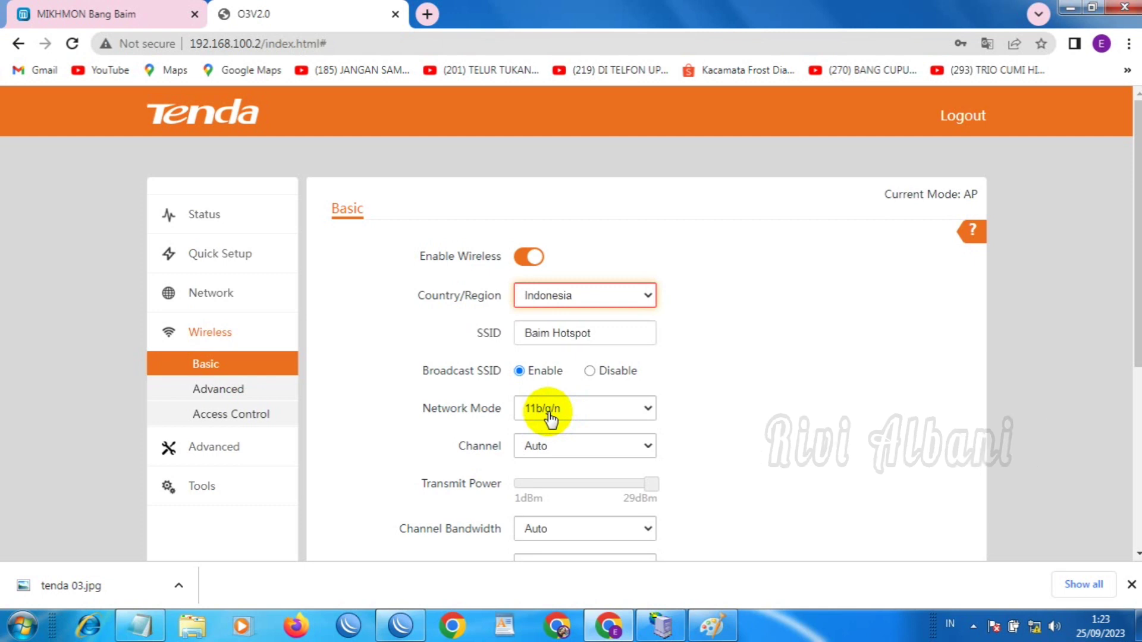
Leave network mode at 11b/g/n and save the basic wireless settings
left_click(636, 410)
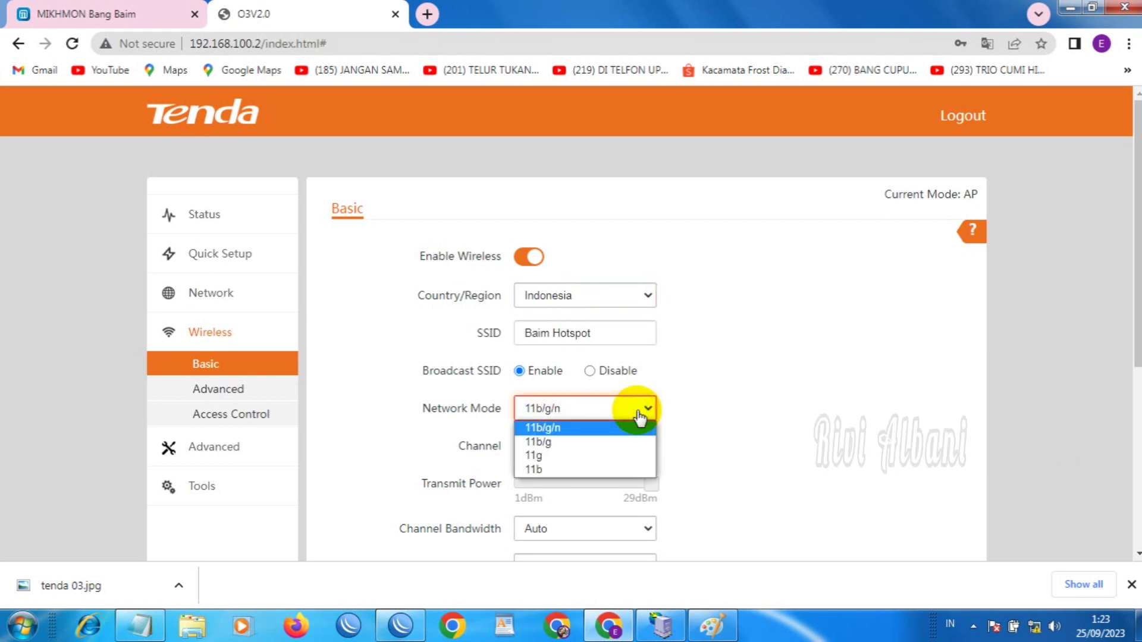
left_click(637, 410)
left_click(638, 412)
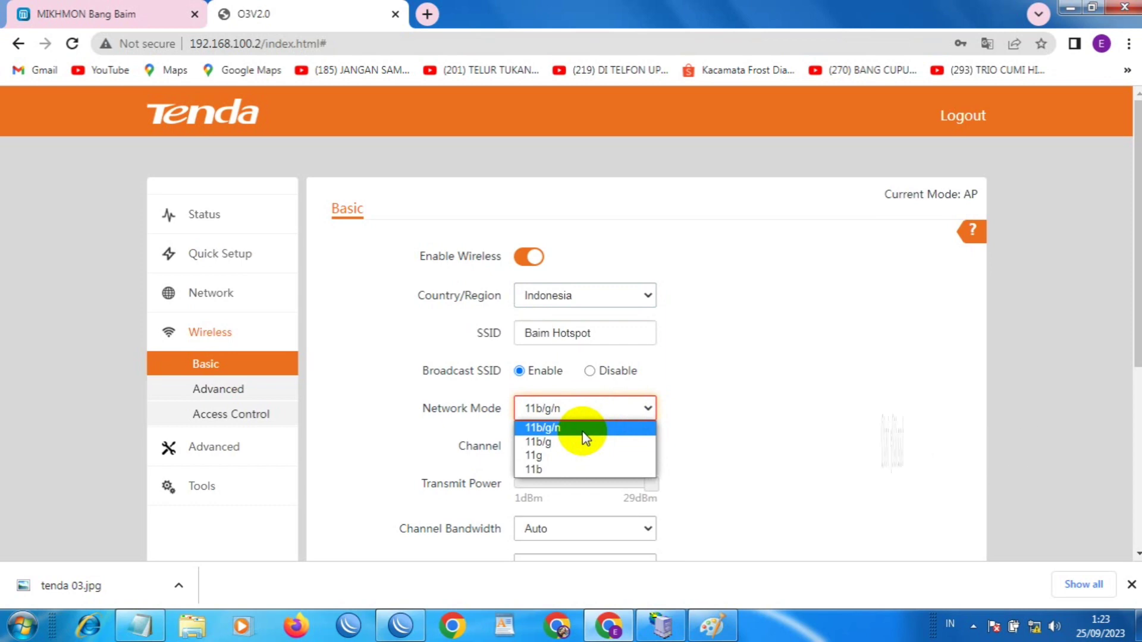
left_click(640, 408)
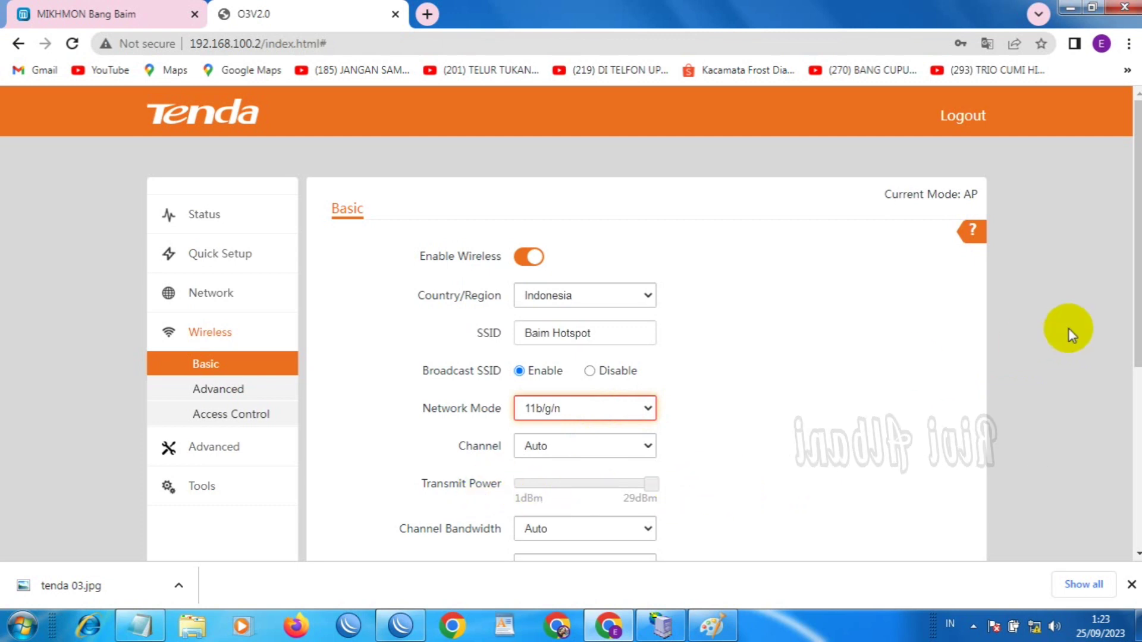
scroll(1133, 330, "down", 4)
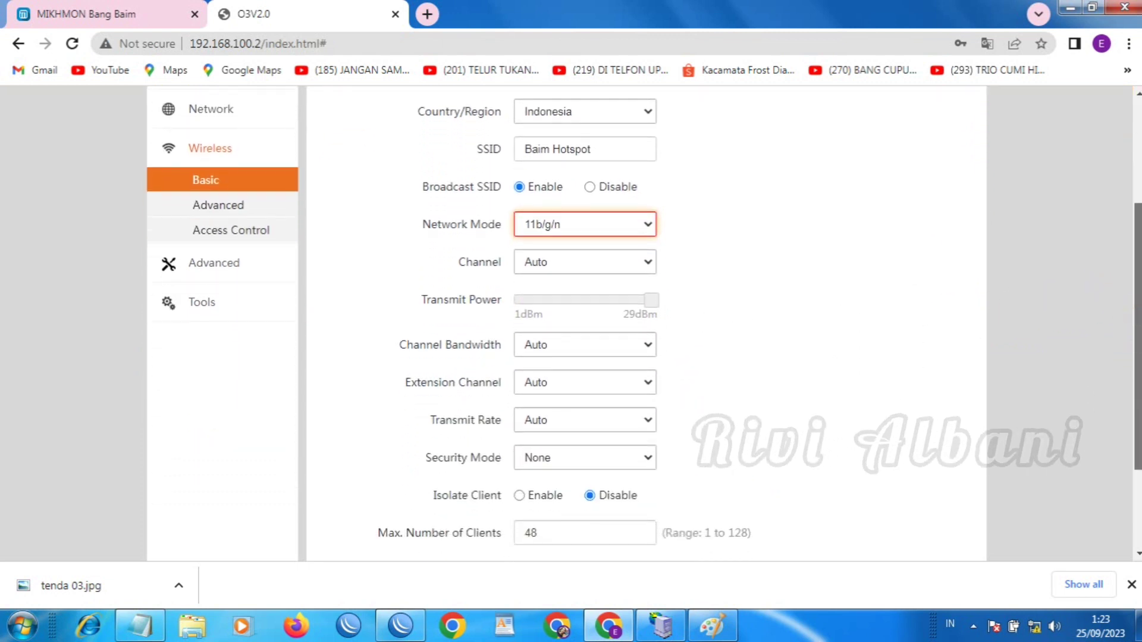
scroll(645, 324, "down", 1)
scroll(1139, 396, "up", 3)
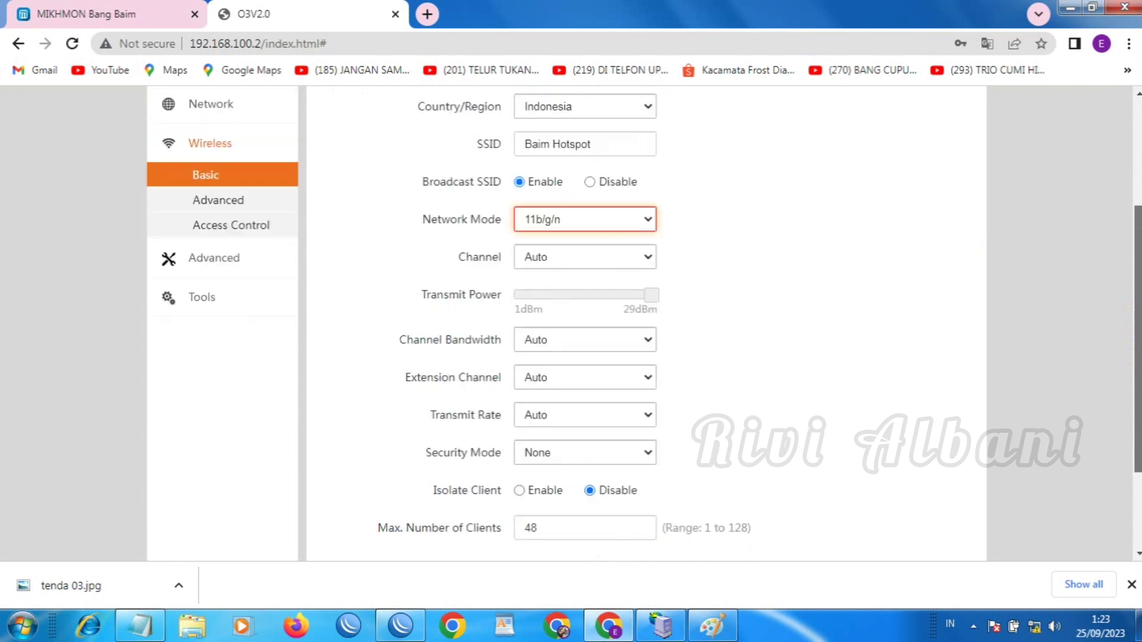
scroll(1124, 394, "down", 2)
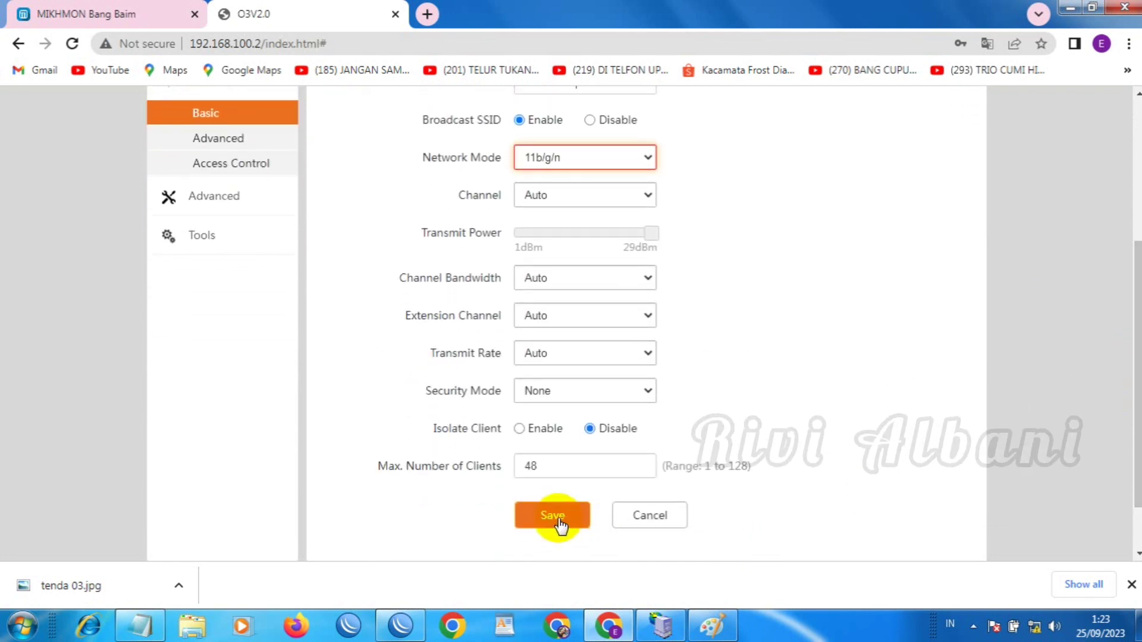
left_click(559, 523)
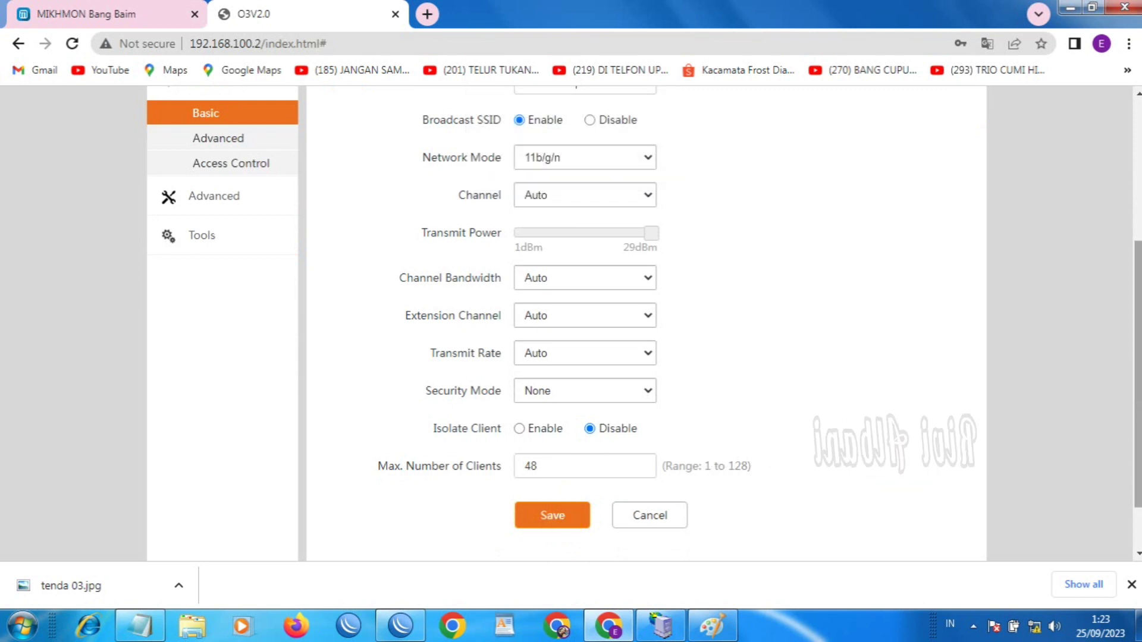
scroll(815, 321, "up", 3)
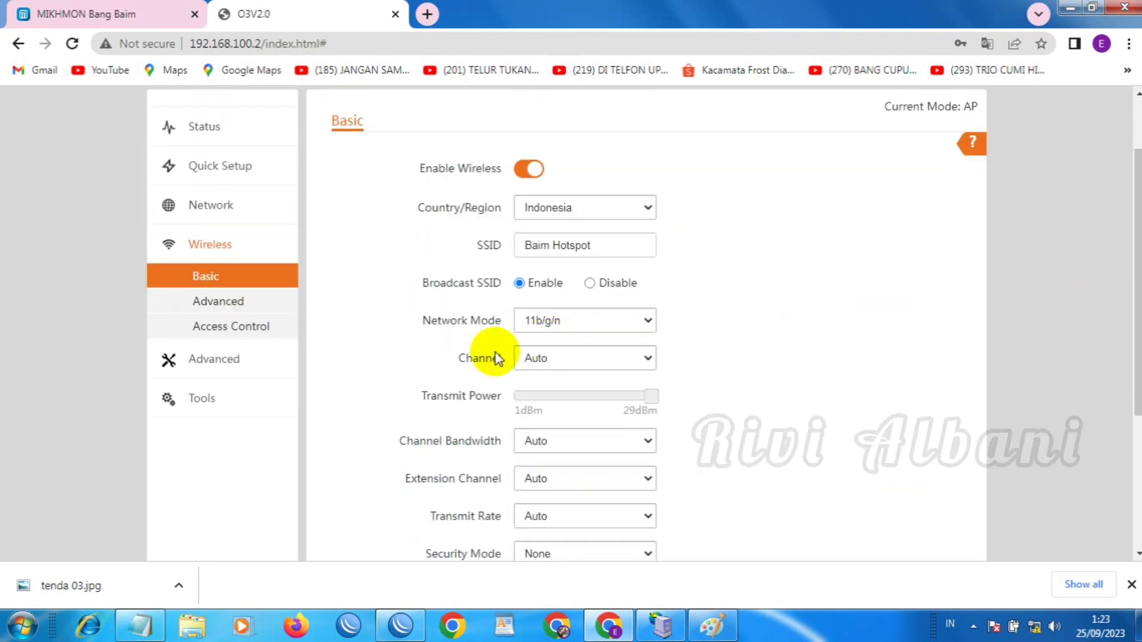
Save the Wireless Advanced settings at their defaults and go to Access Control
left_click(224, 302)
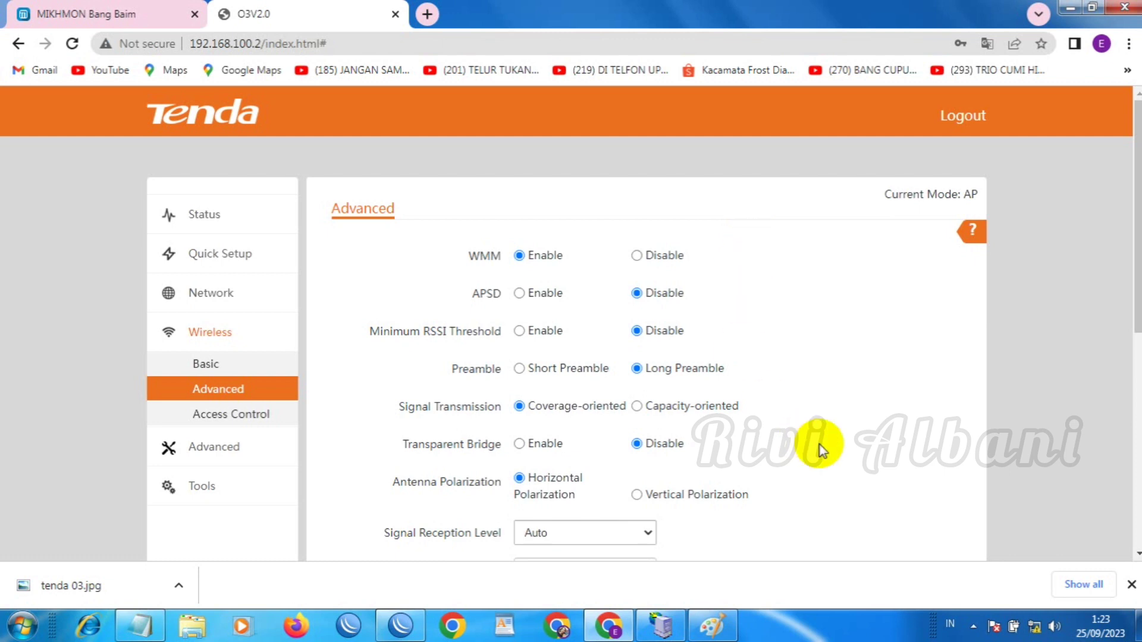
scroll(805, 361, "down", 3)
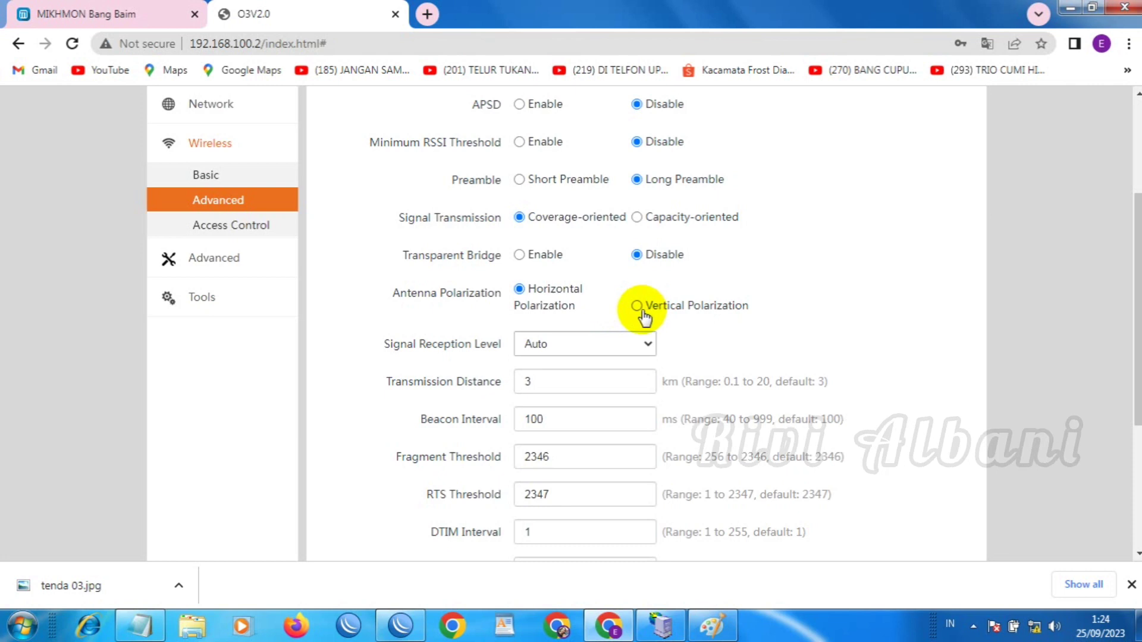
left_click_drag(1137, 386, 1136, 502)
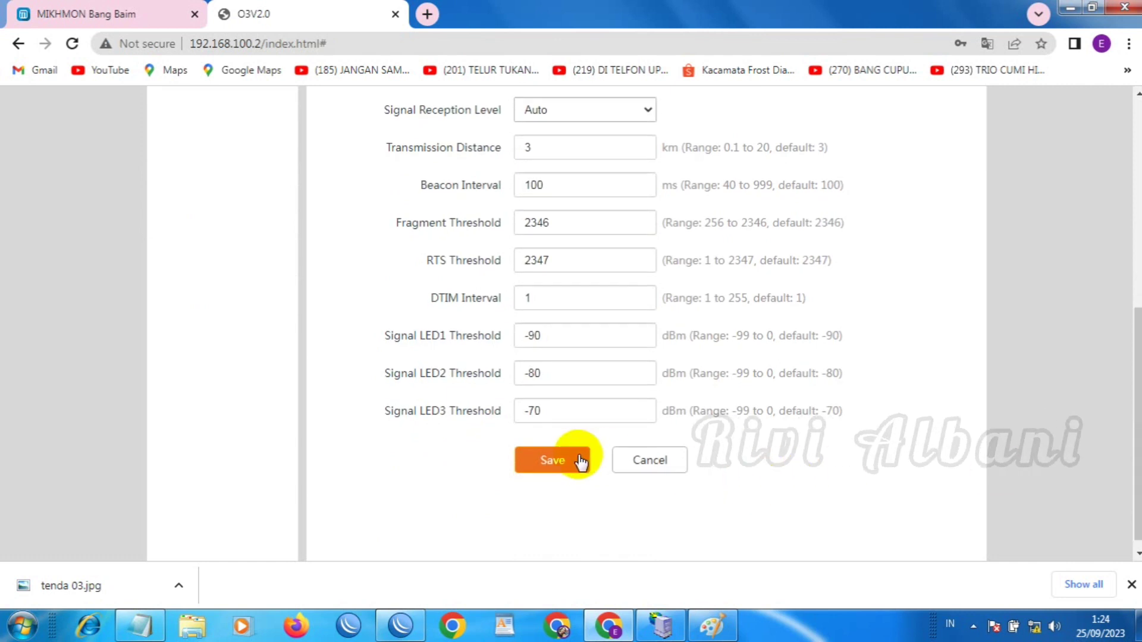
left_click(579, 462)
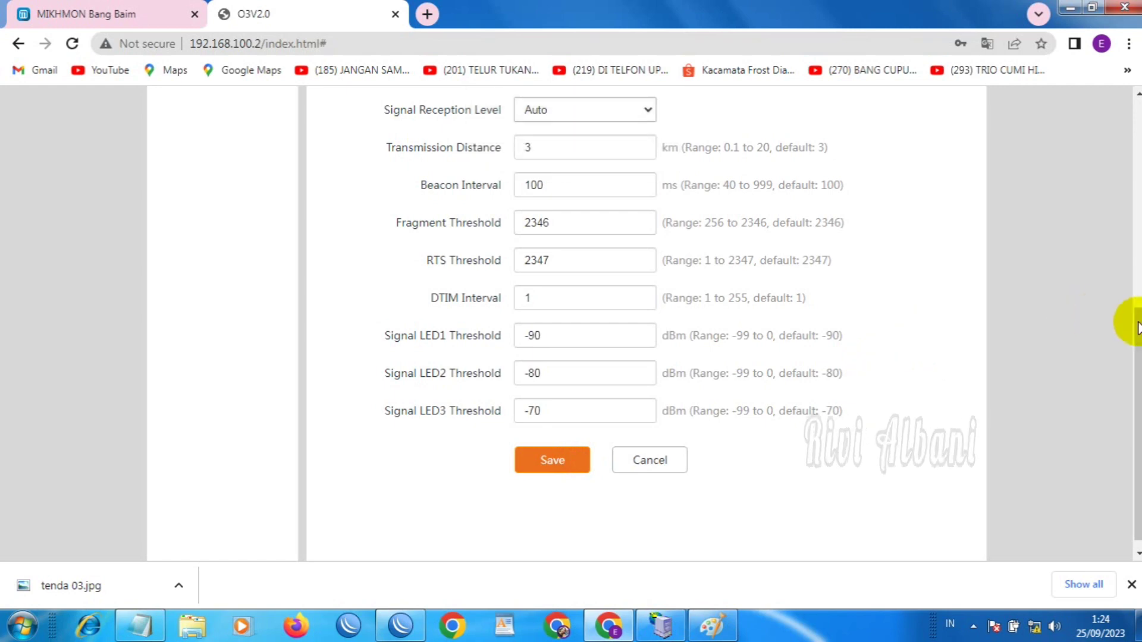
left_click_drag(1137, 321, 1137, 142)
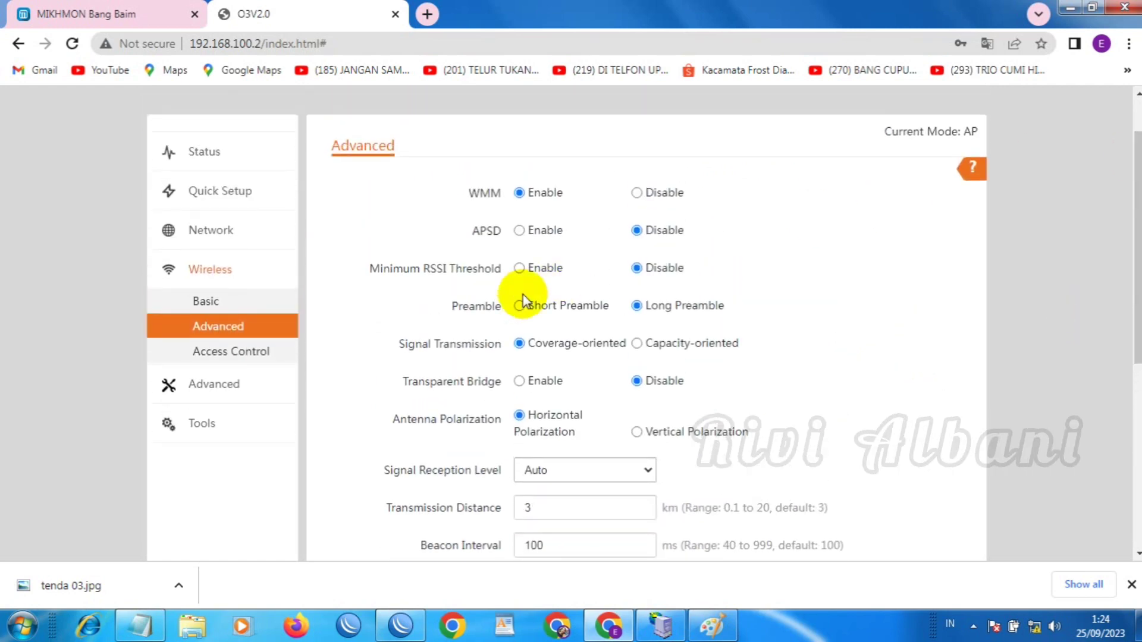
left_click(249, 354)
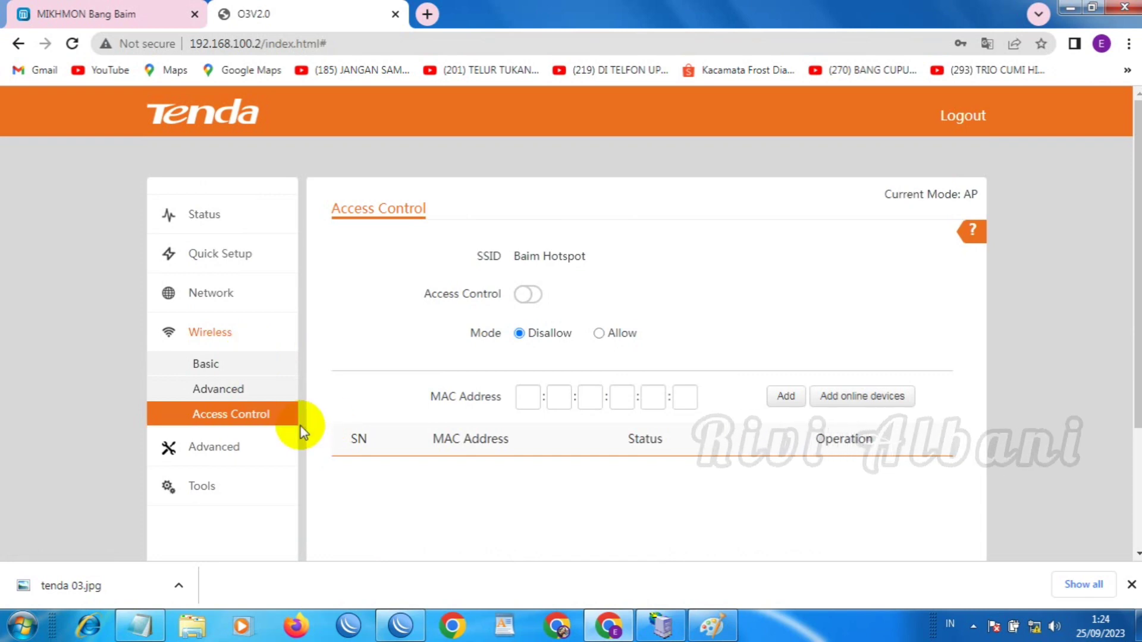
Look through the LAN Rate, Diagnose and Network Service pages, scrolling to the SNMP options
left_click(215, 457)
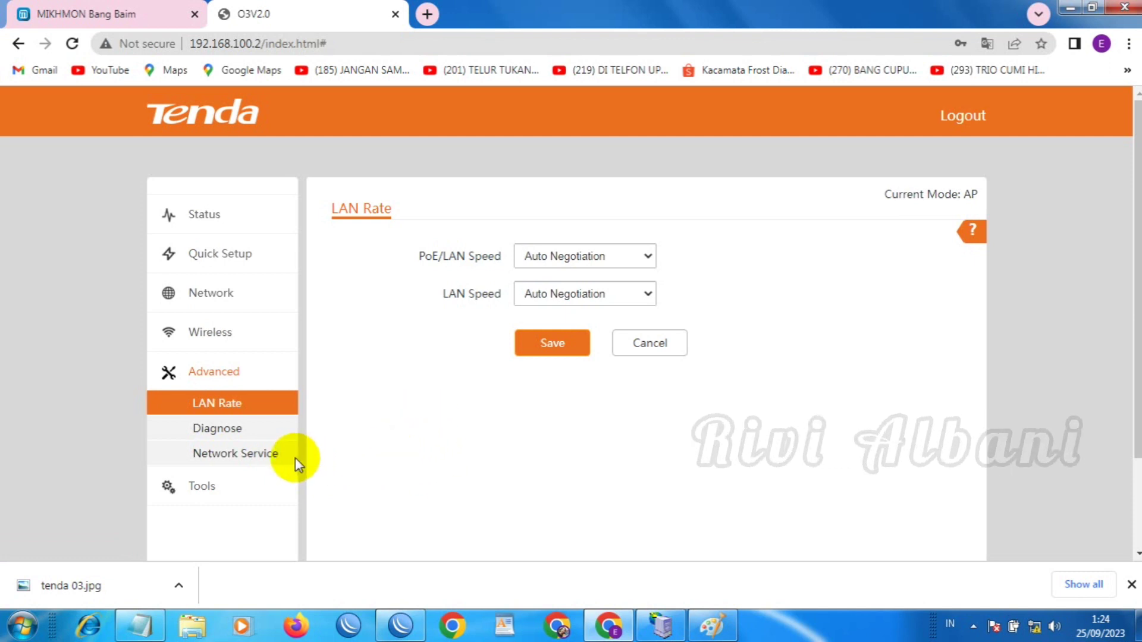
left_click(246, 430)
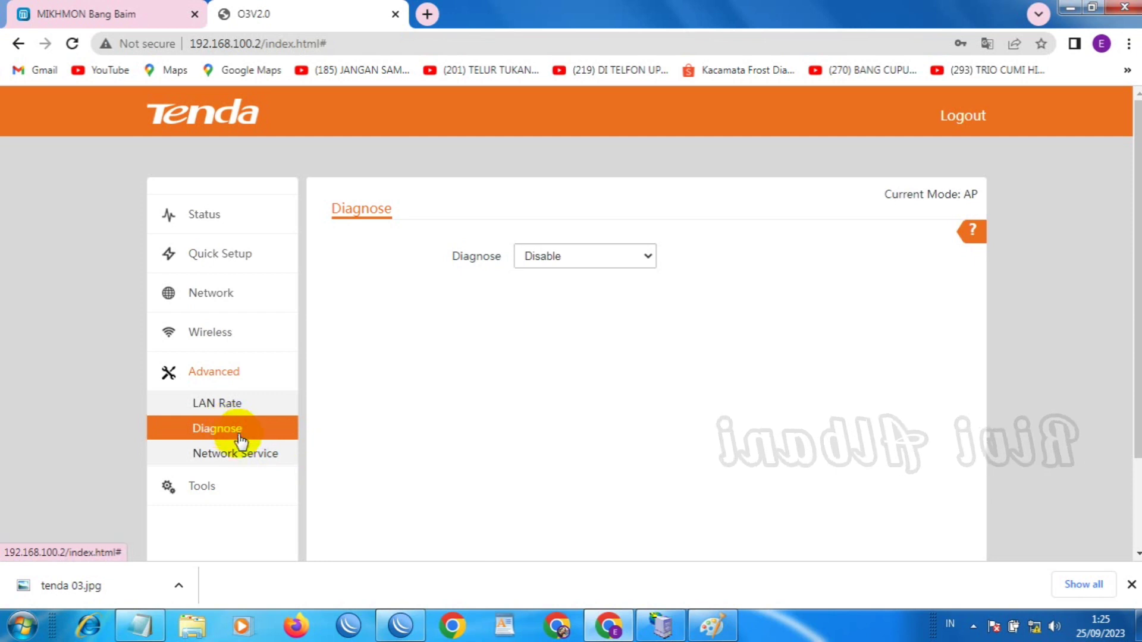
left_click(230, 456)
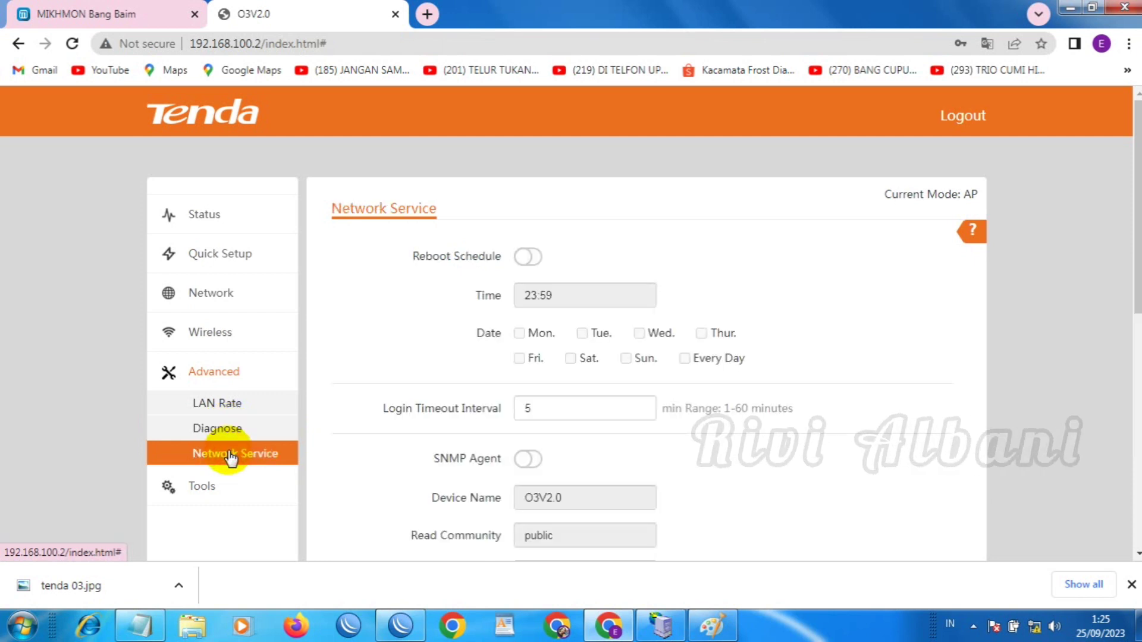
left_click(1137, 311)
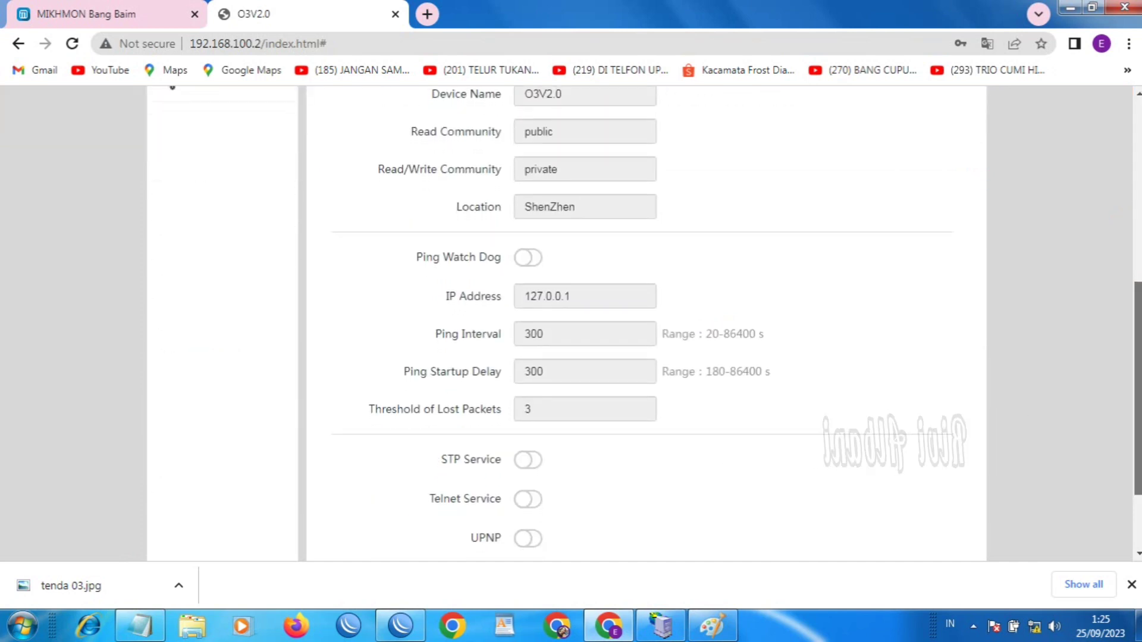
scroll(654, 324, "up", 4)
scroll(654, 324, "down", 5)
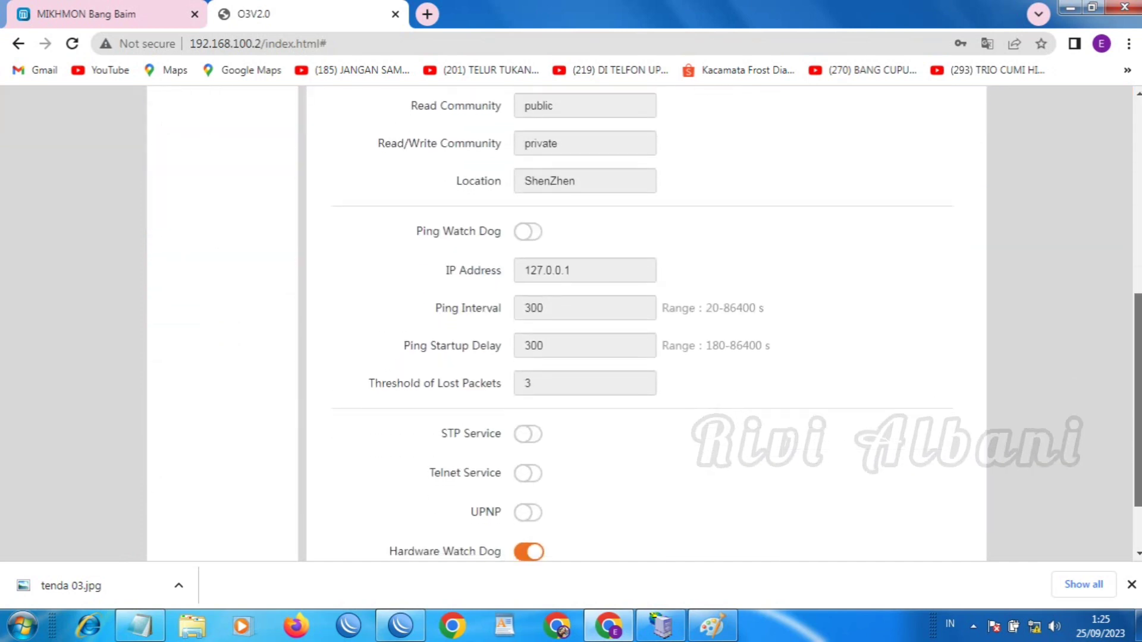
scroll(654, 324, "down", 2)
scroll(833, 268, "up", 8)
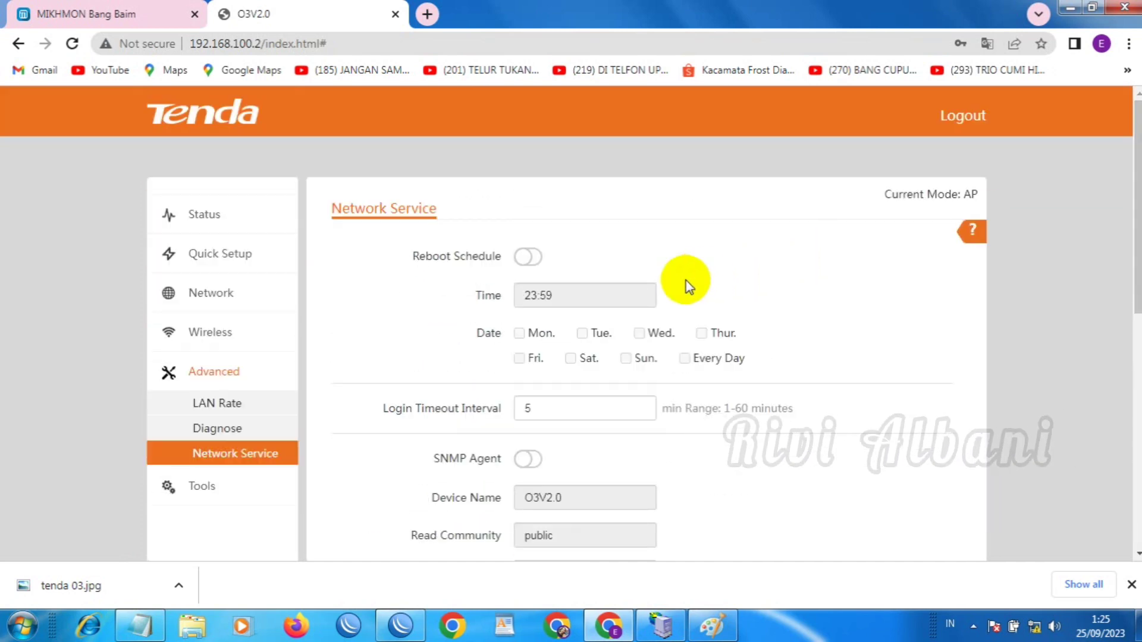
Set the time sync interval to 2 weeks and save the date and time settings
left_click(202, 487)
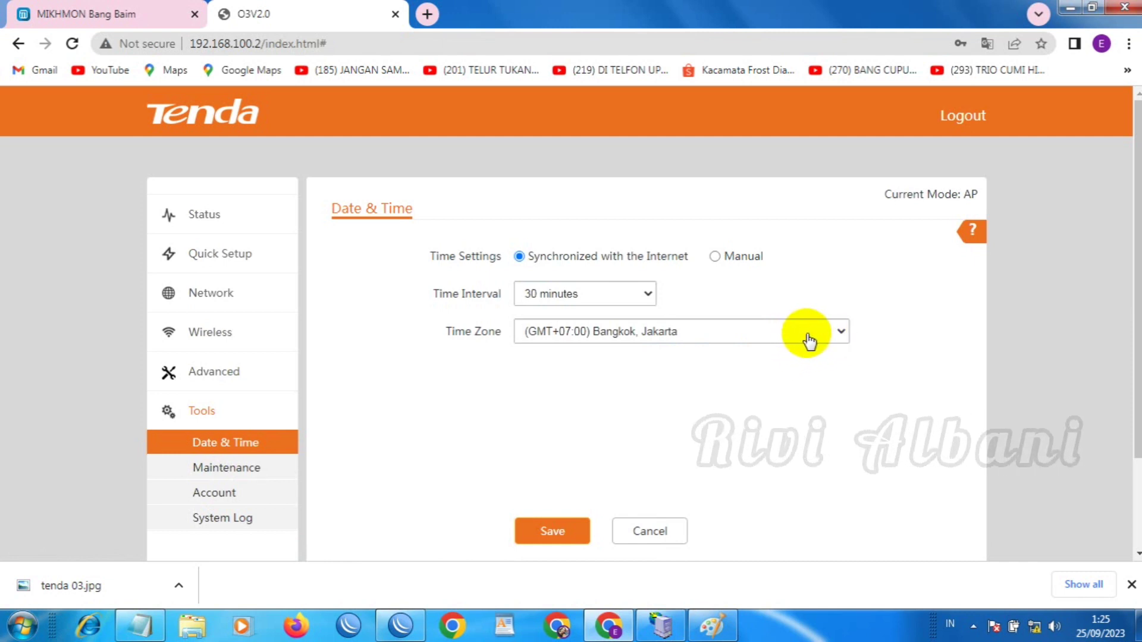
left_click(637, 294)
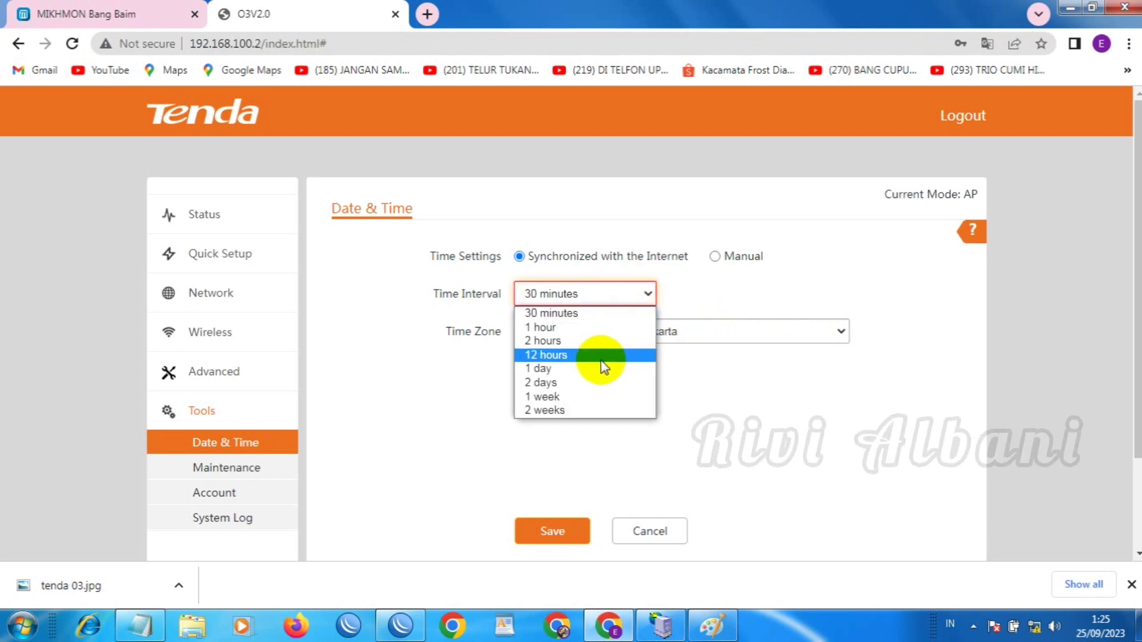
left_click(552, 410)
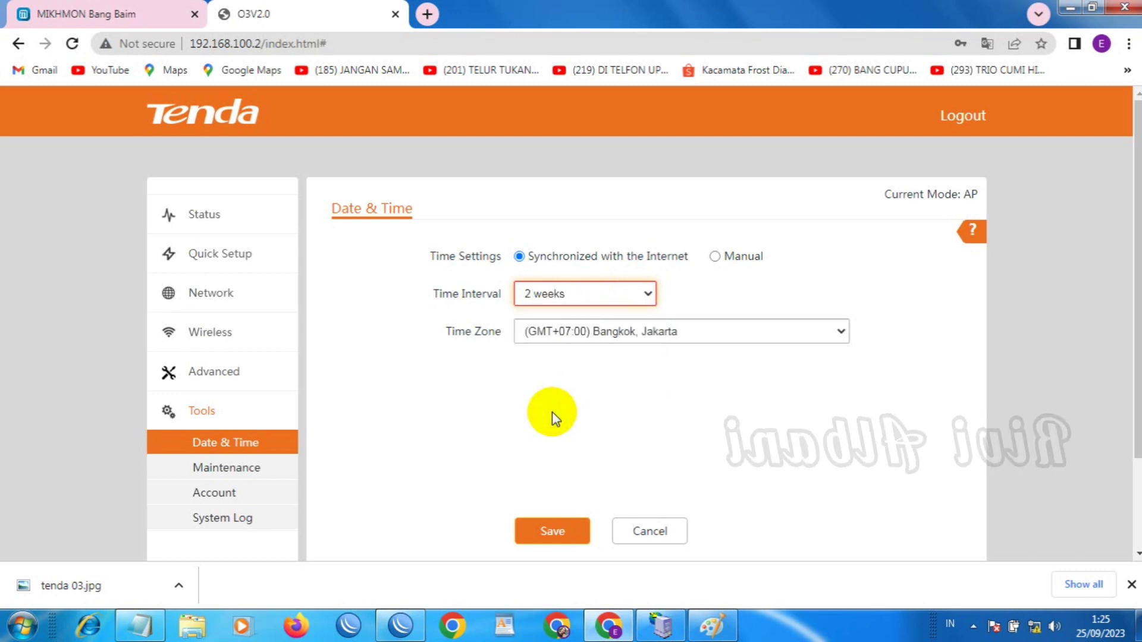
left_click(552, 540)
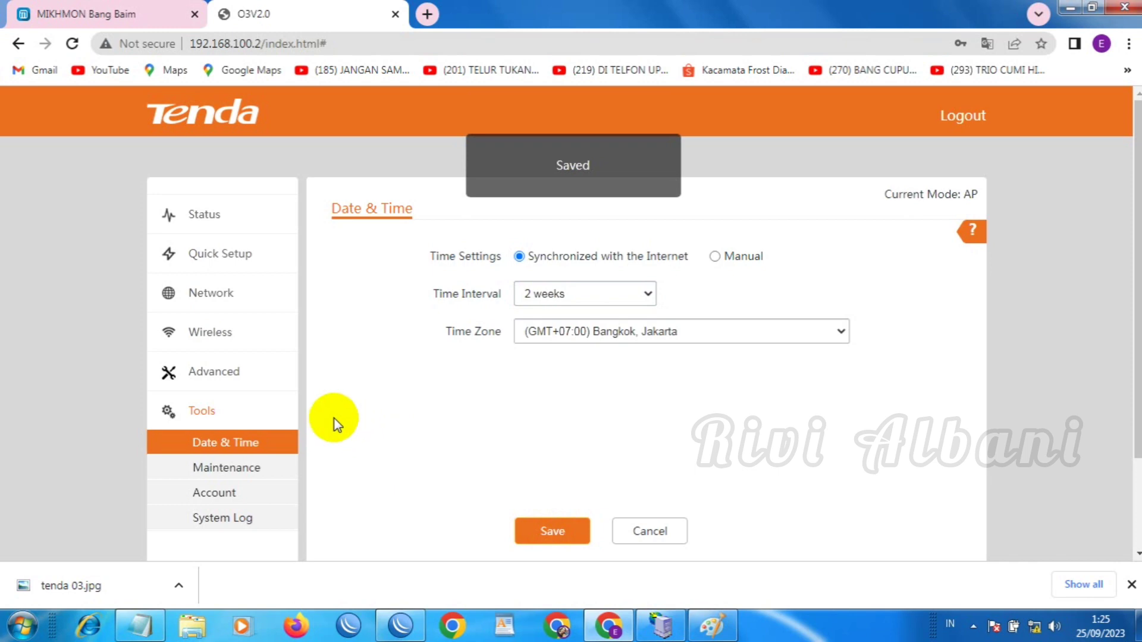
Open Tools > Maintenance and scroll through the reboot, reset, upgrade and backup options
left_click(221, 470)
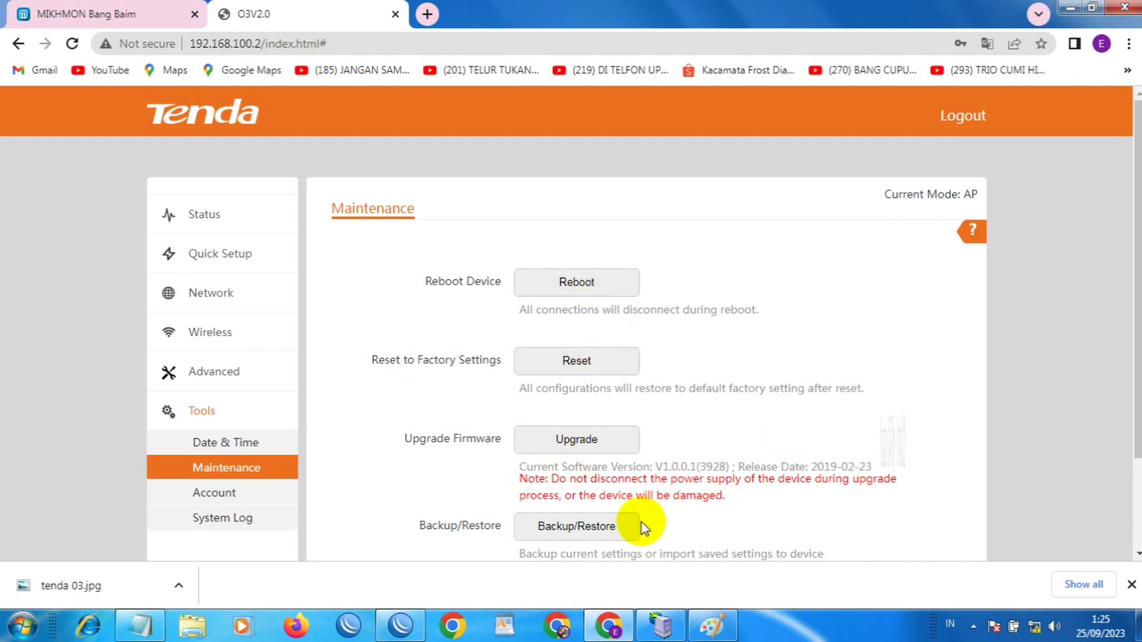
scroll(842, 391, "down", 2)
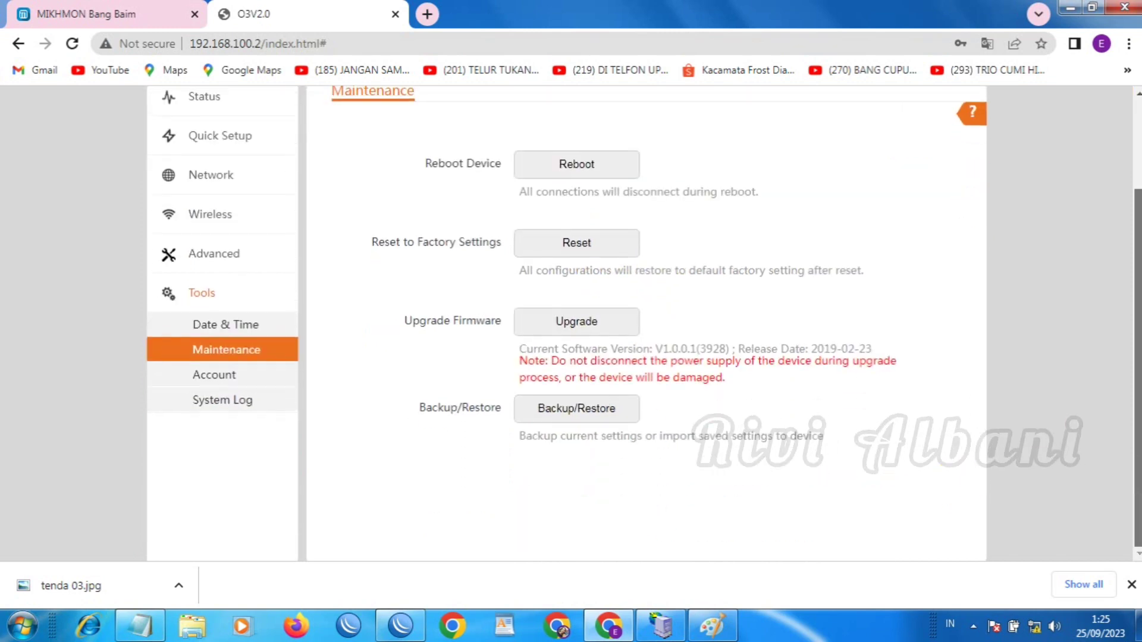
scroll(842, 391, "up", 1)
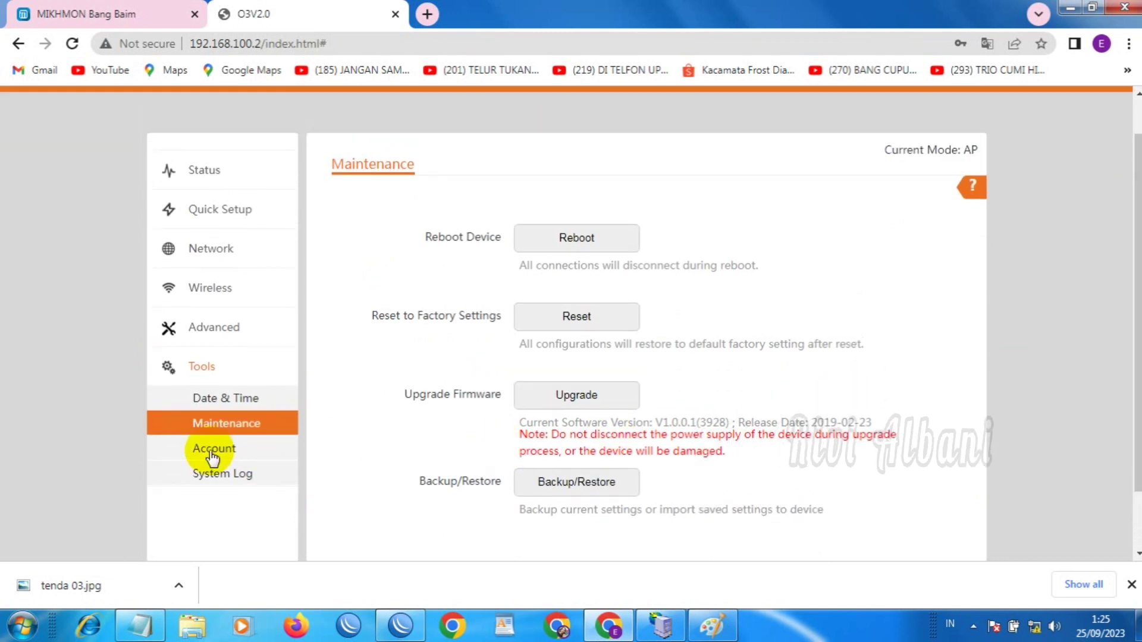
Edit the Administrator account, entering the current password and keeping user name admin
left_click(208, 451)
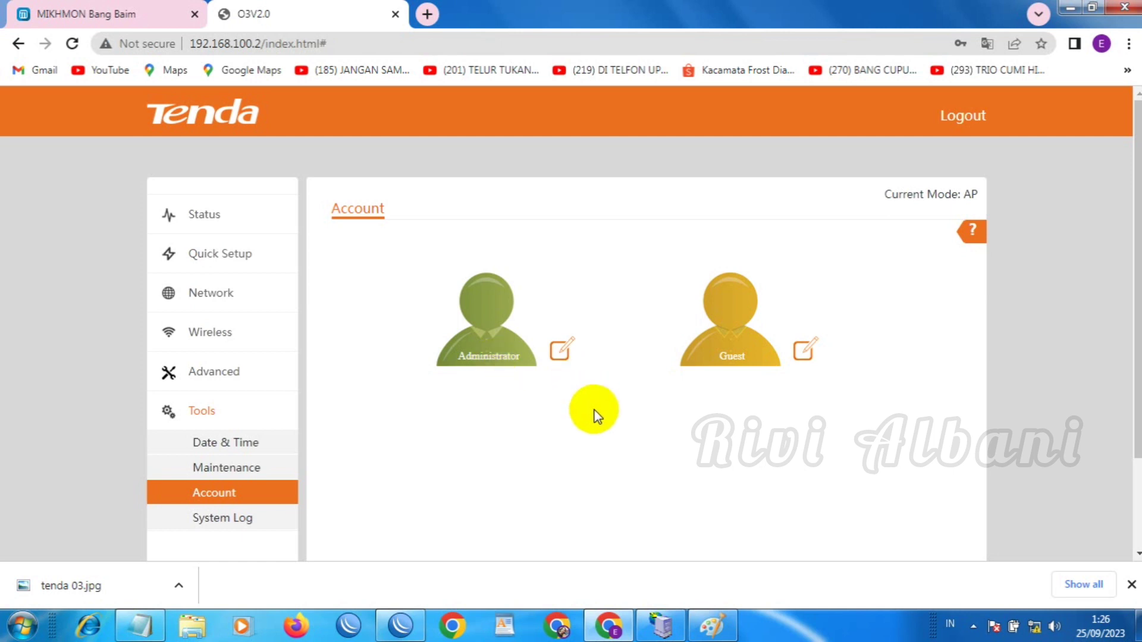
left_click(564, 351)
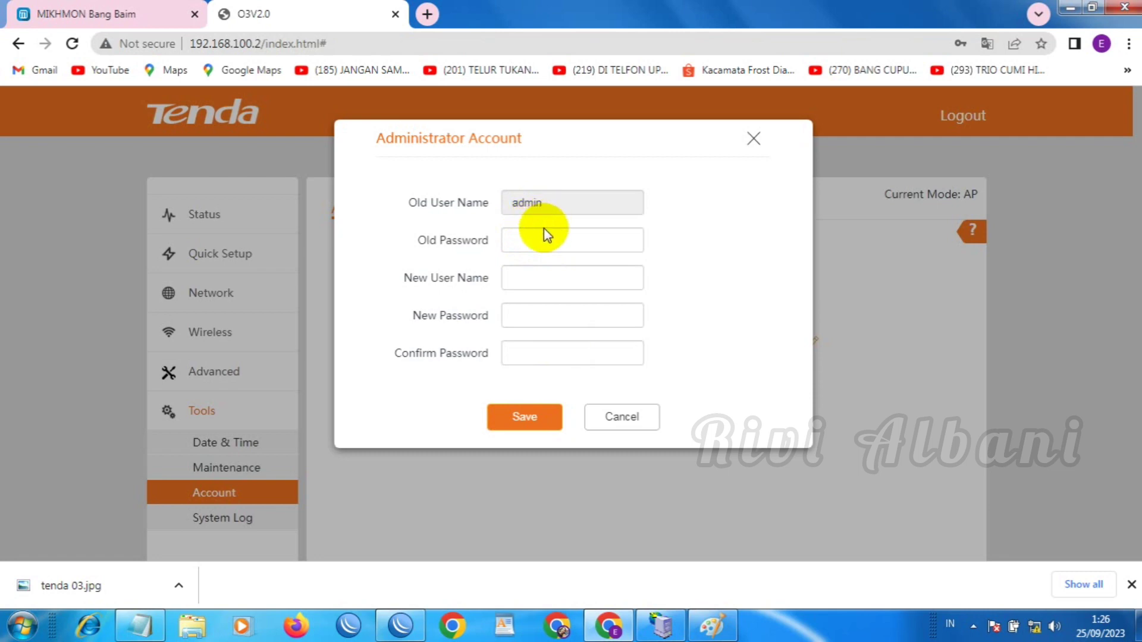
left_click(540, 239)
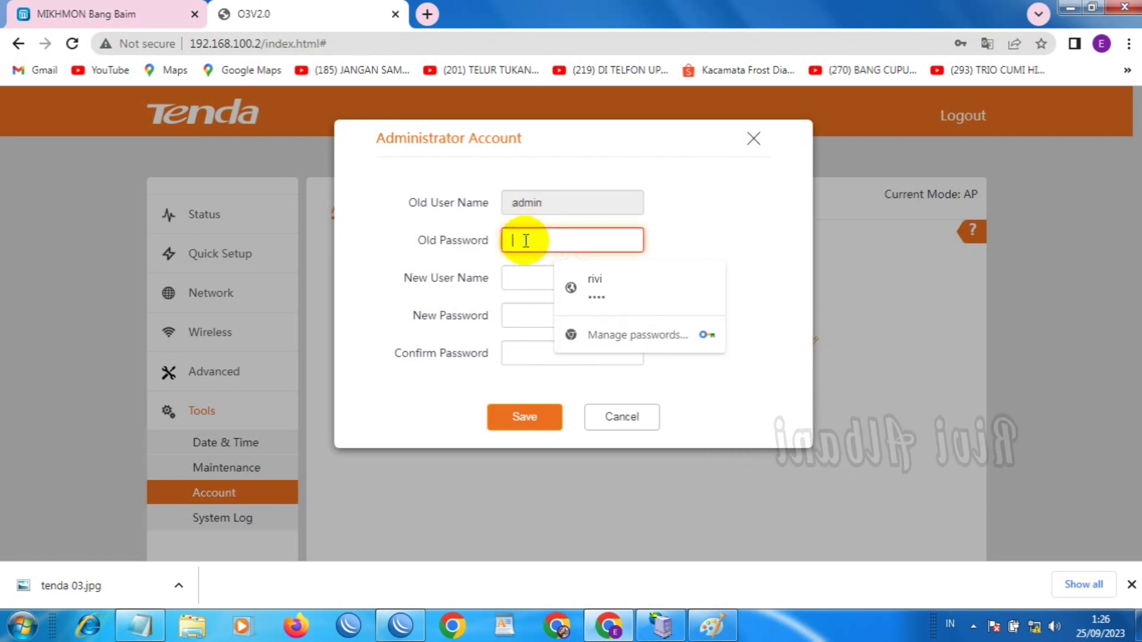
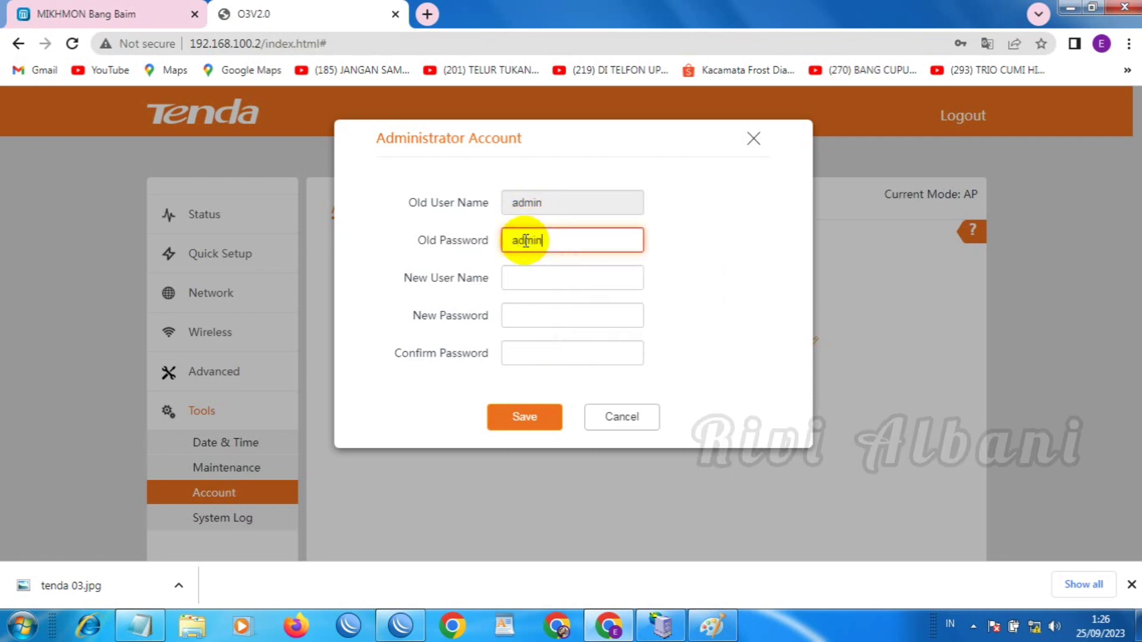
left_click(518, 281)
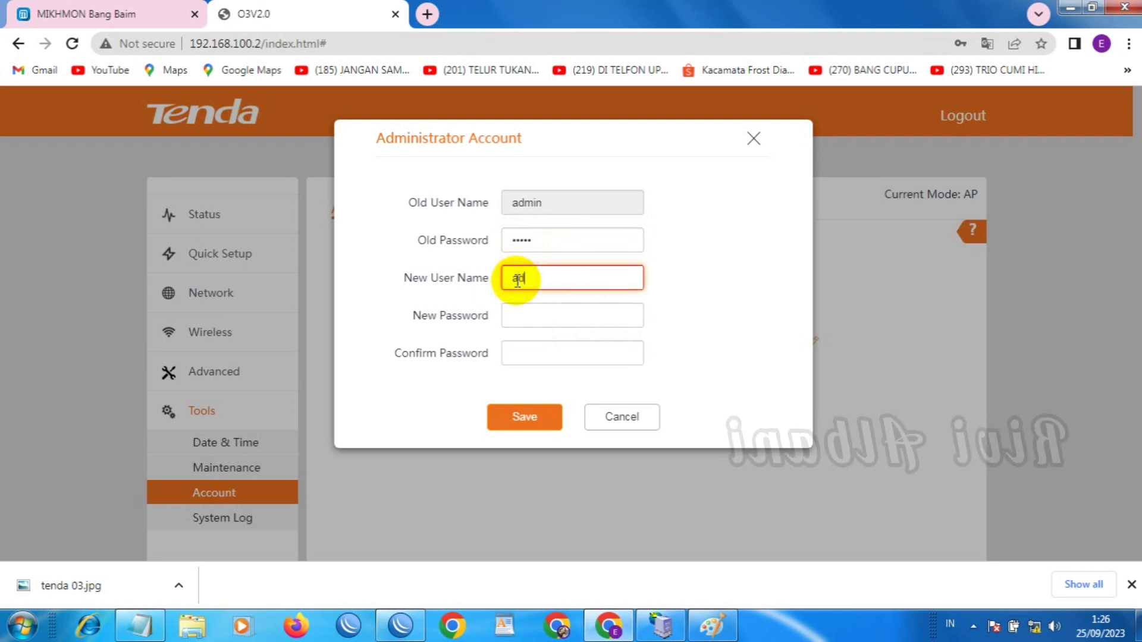
Enter and confirm the new password, restore the user name to admin, and save
left_click(517, 316)
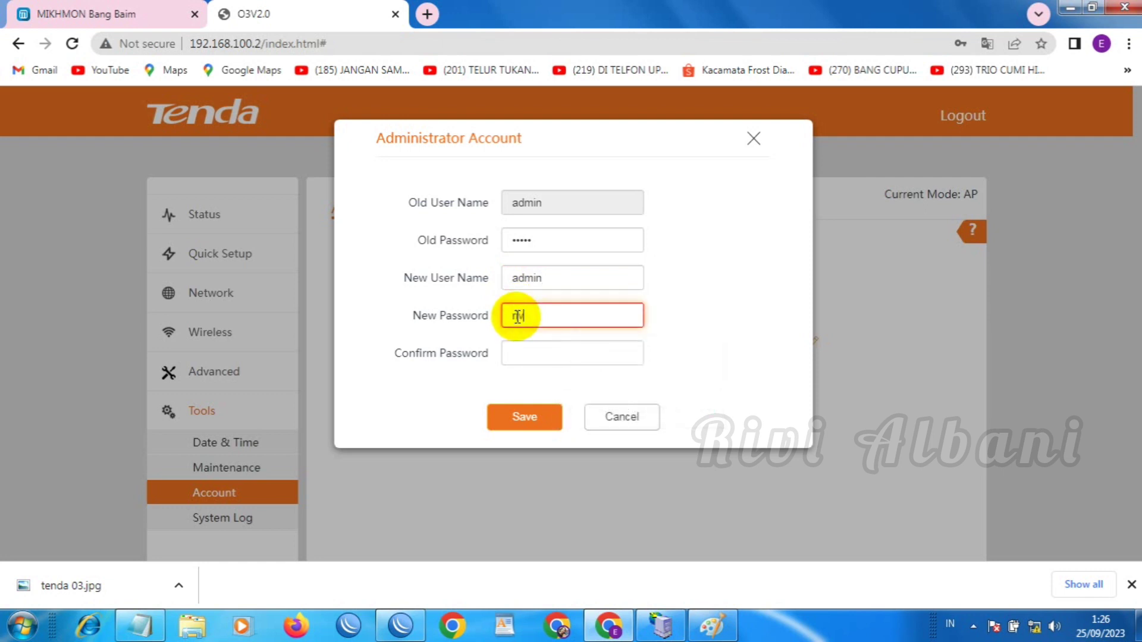
left_click(520, 351)
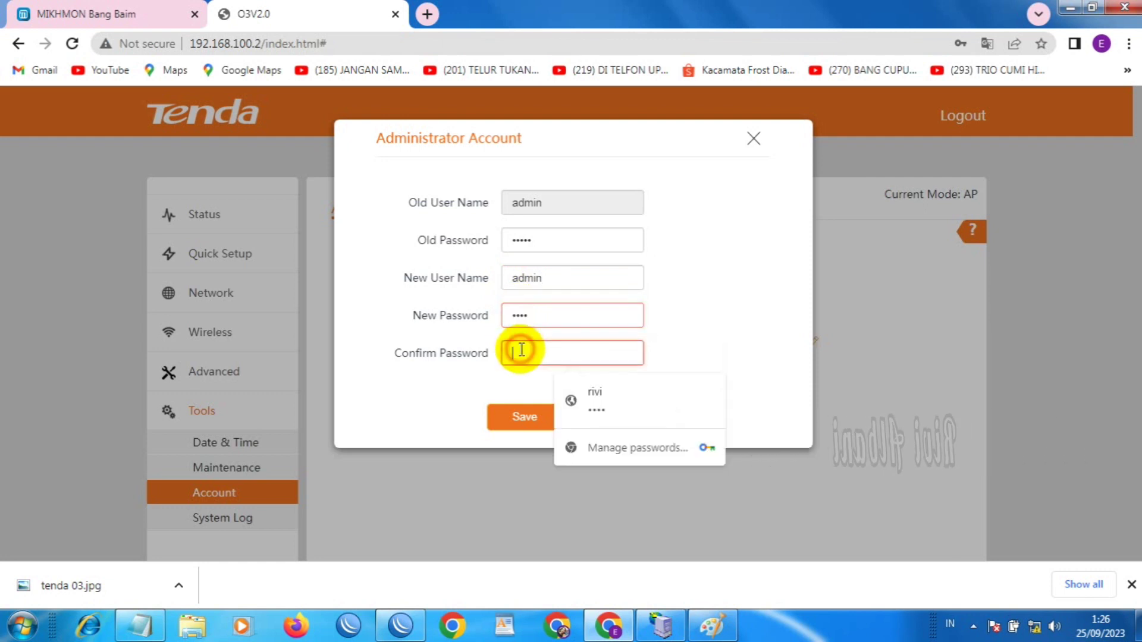
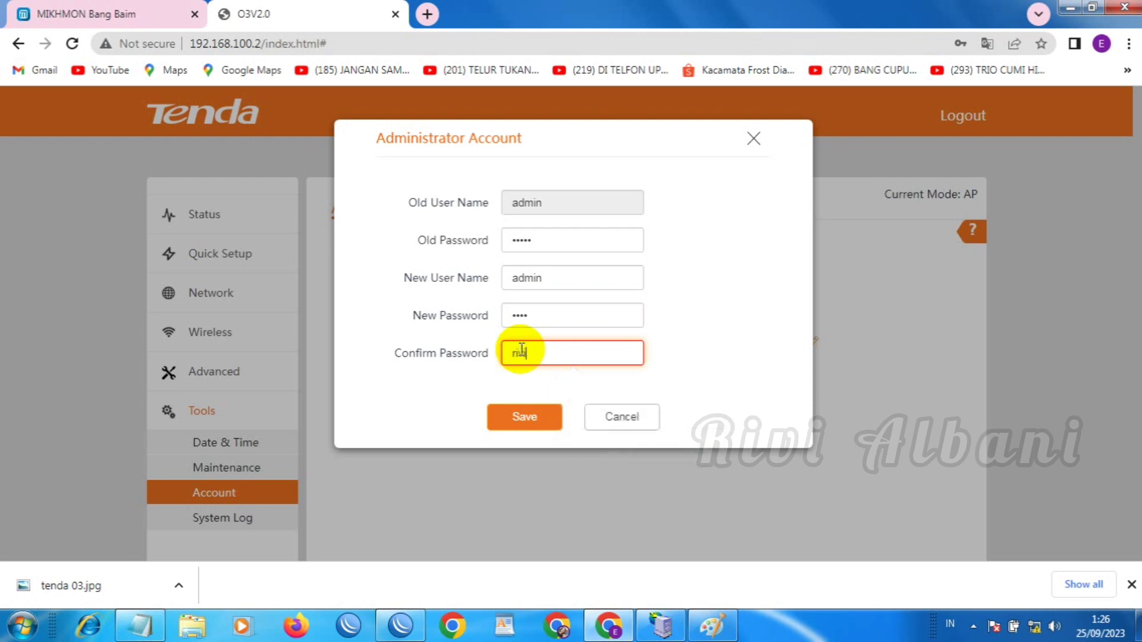
double_click(543, 281)
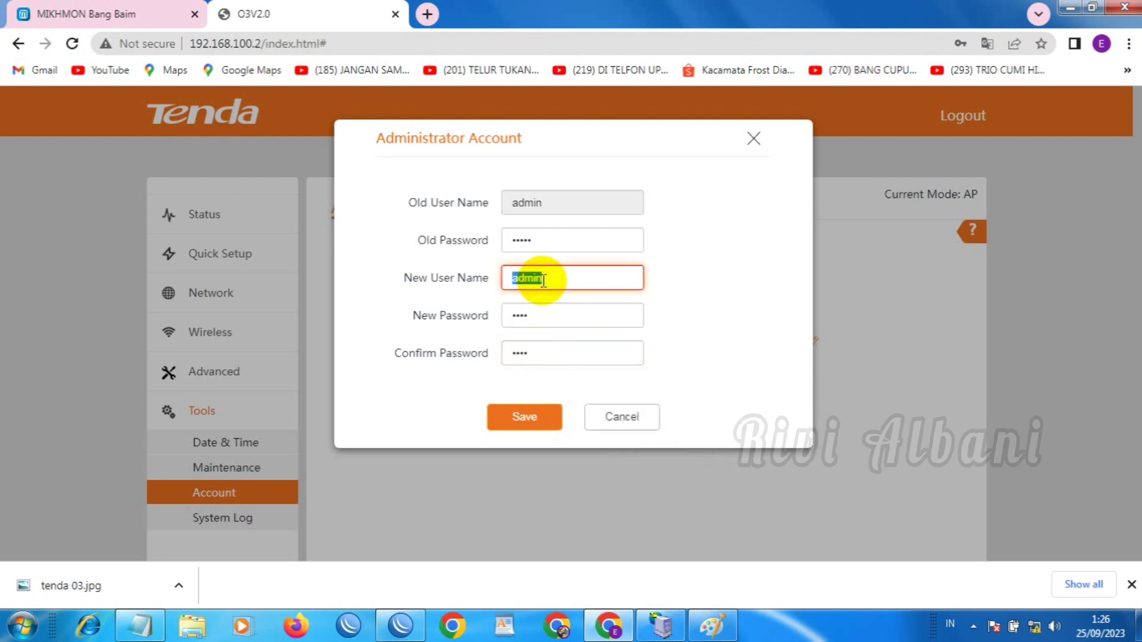
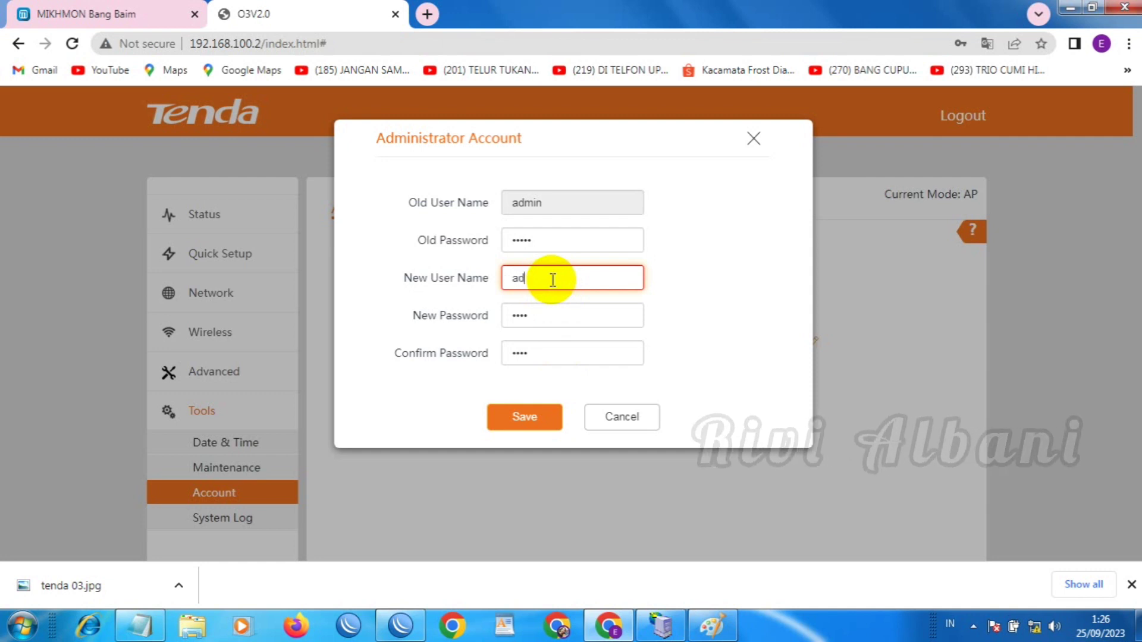
left_click(507, 428)
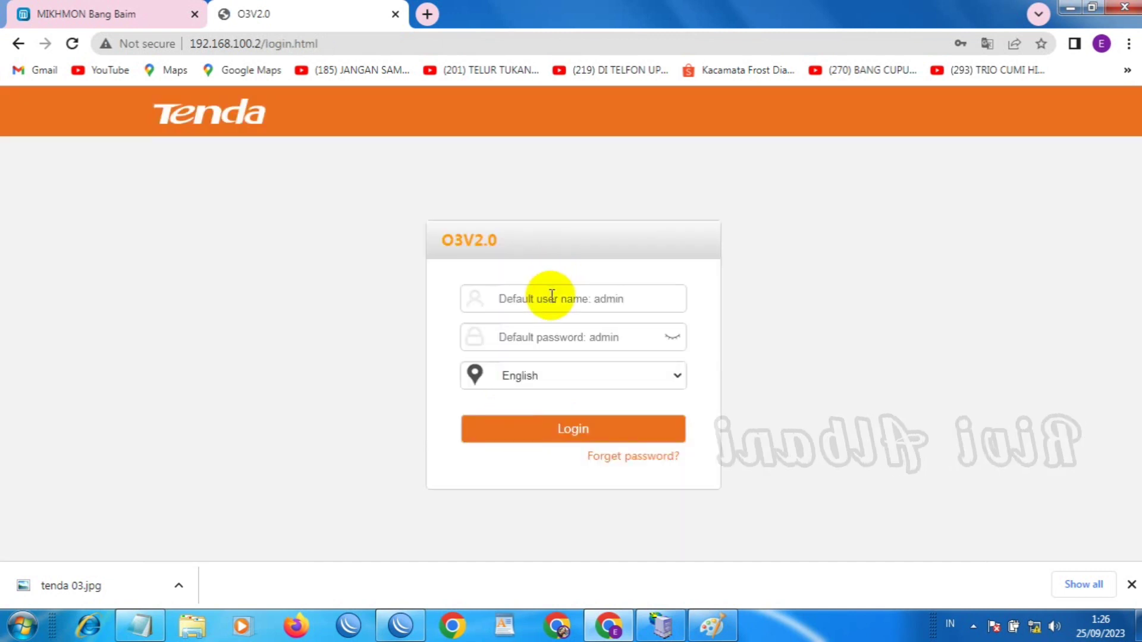
Log back in to the access point as admin with the new password
left_click(552, 296)
type("adm")
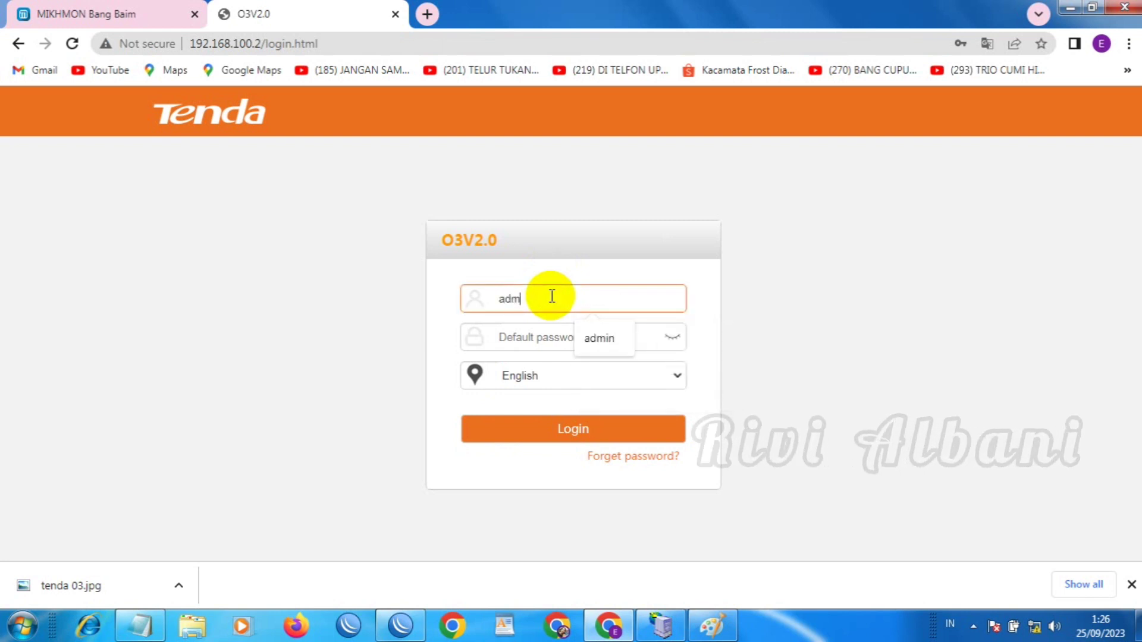
type("in")
left_click(541, 345)
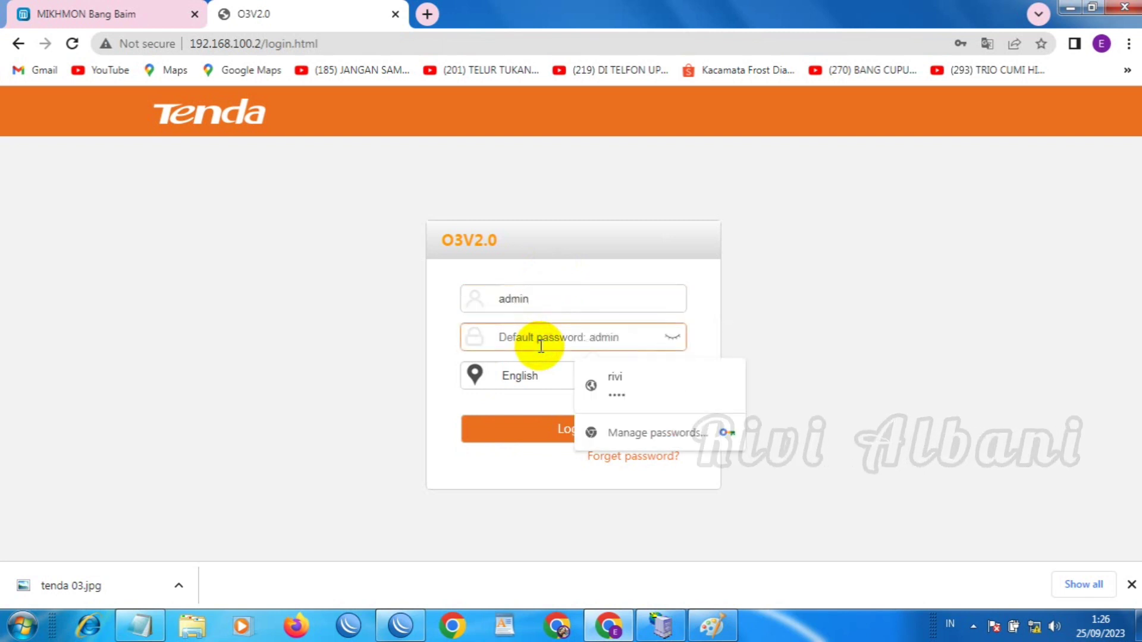
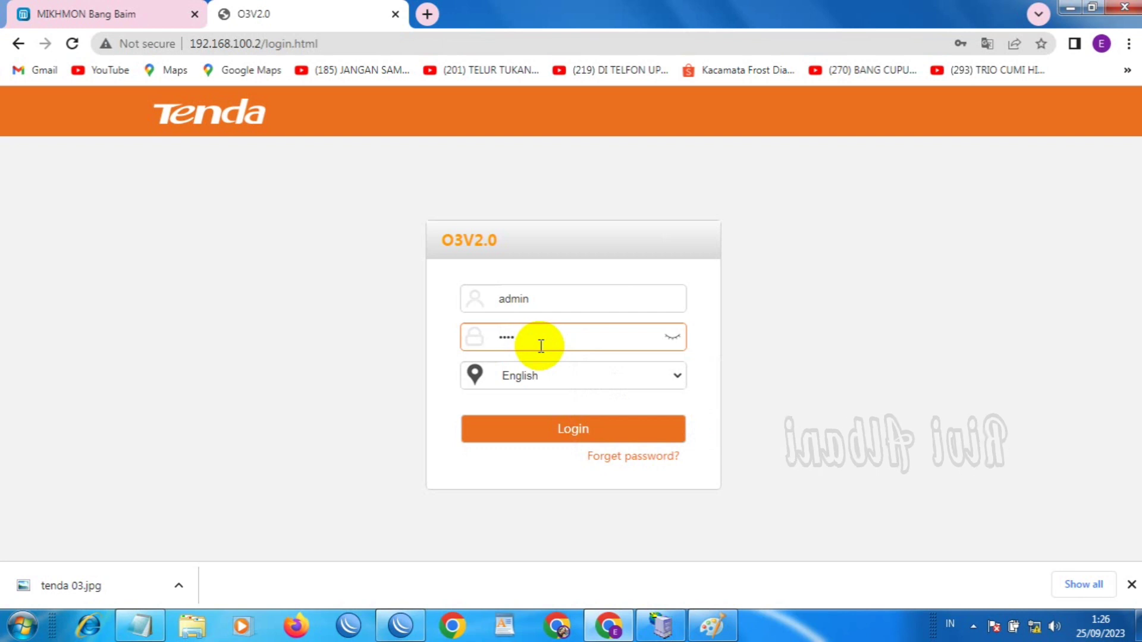
left_click(565, 430)
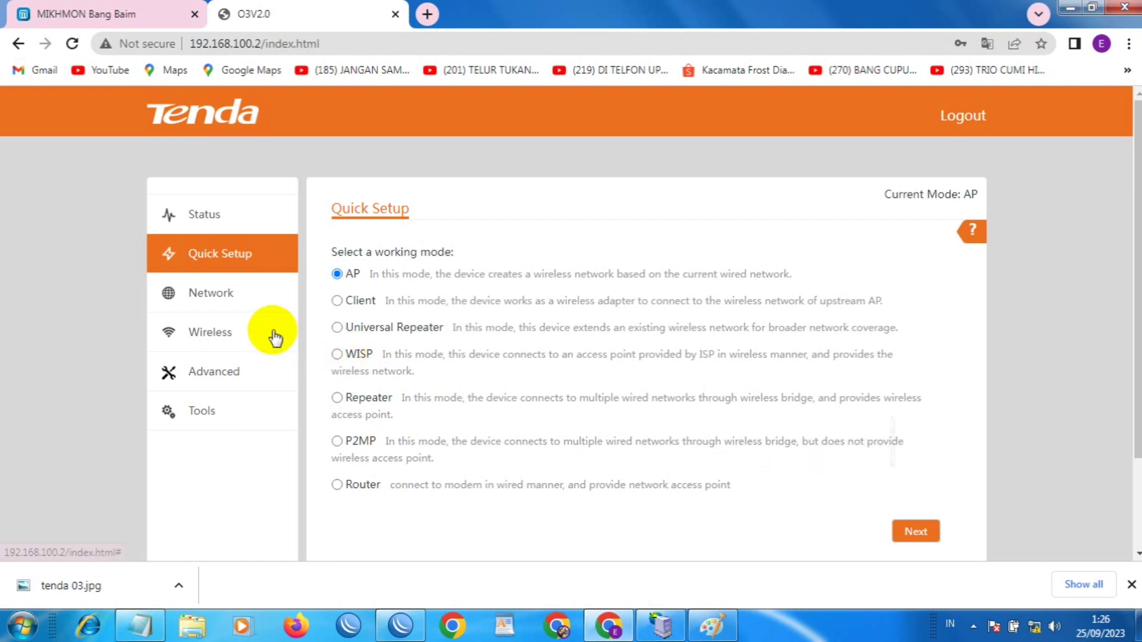
Open LAN Setup to confirm static IP 192.168.100.2 with gateway and DNS 192.168.100.1
left_click(212, 294)
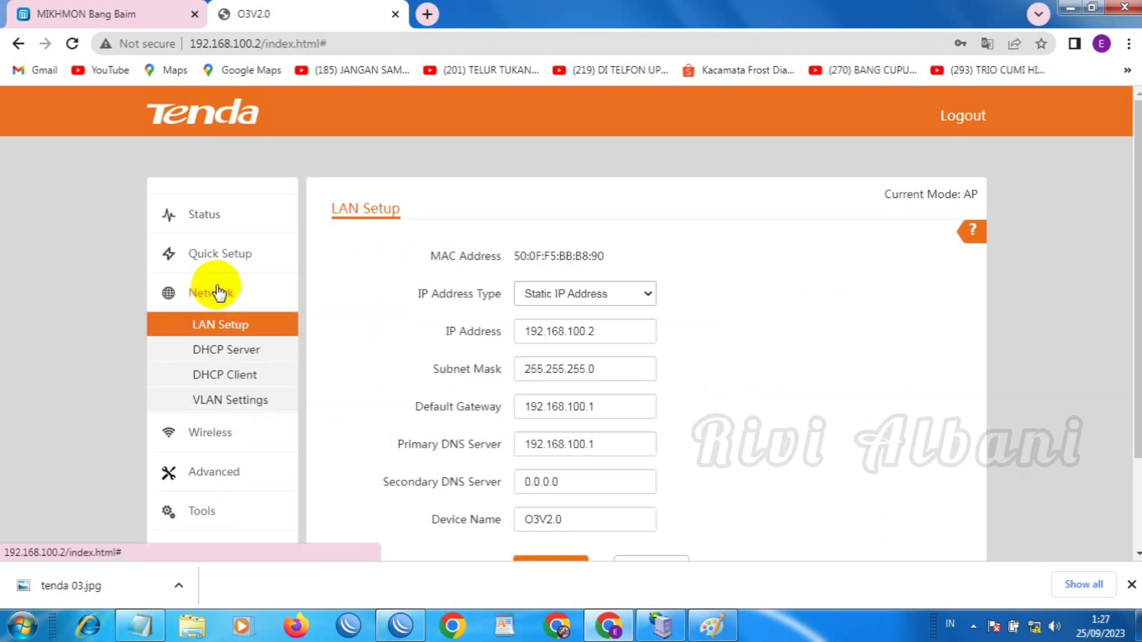
scroll(1130, 283, "down", 1)
scroll(1133, 283, "down", 2)
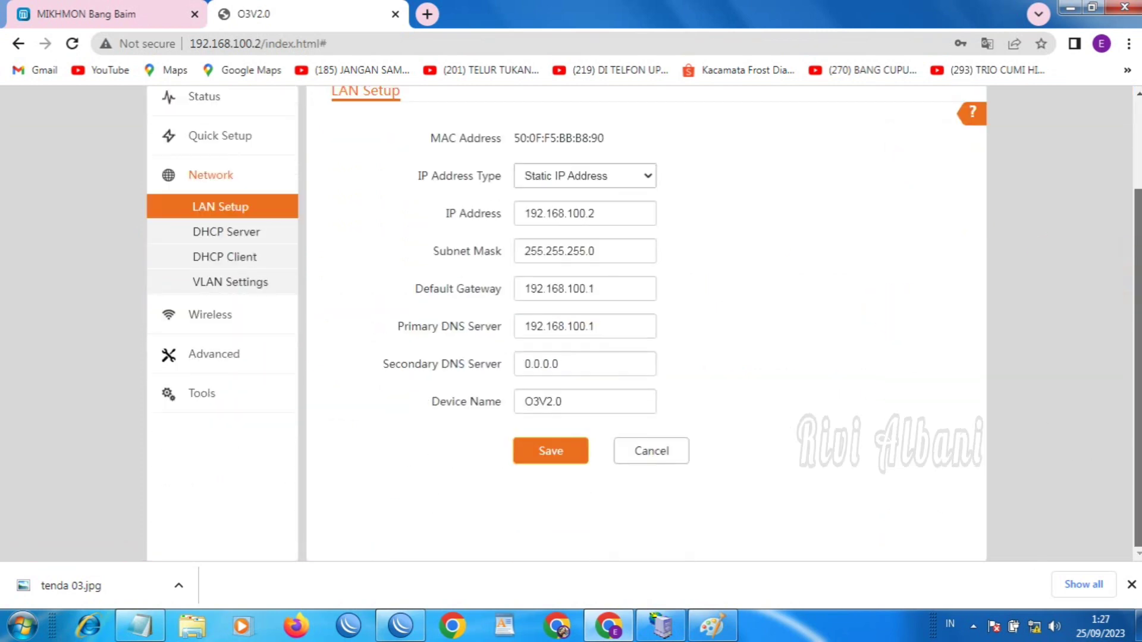
scroll(641, 257, "up", 1)
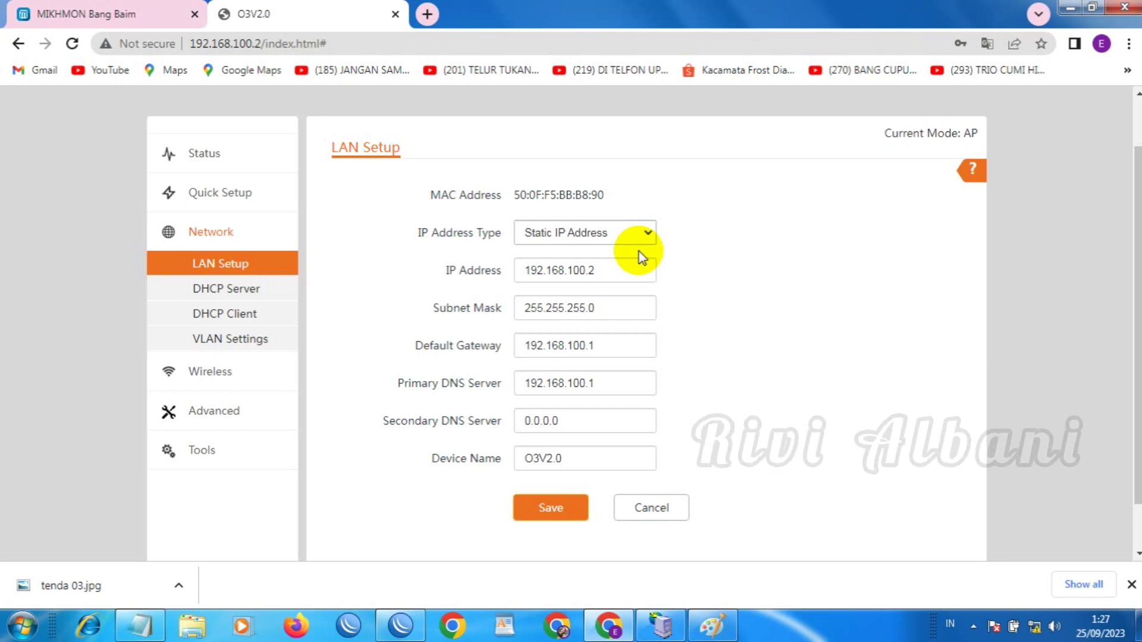
Confirm the DHCP server is off and the client list is empty, then view VLAN Settings
left_click(225, 290)
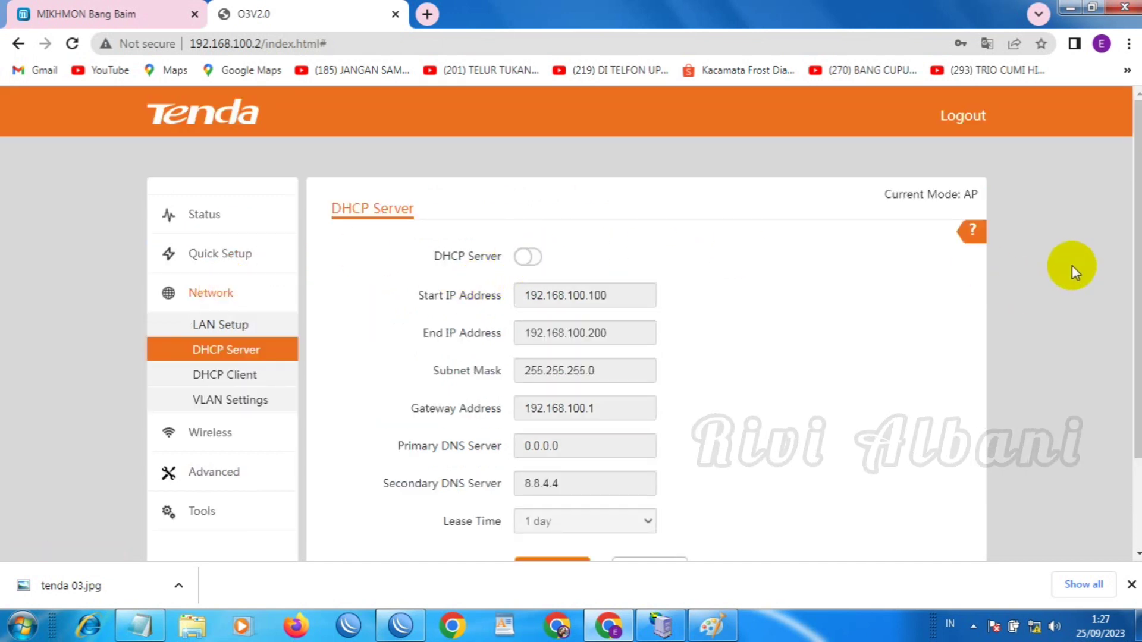
scroll(571, 322, "down", 2)
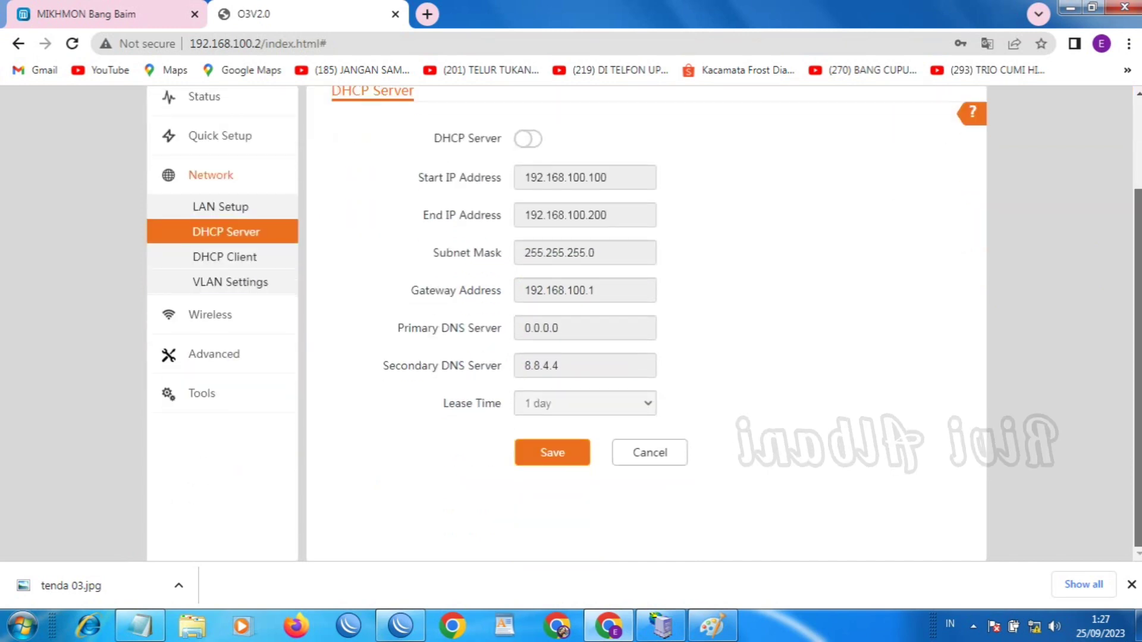
left_click(245, 266)
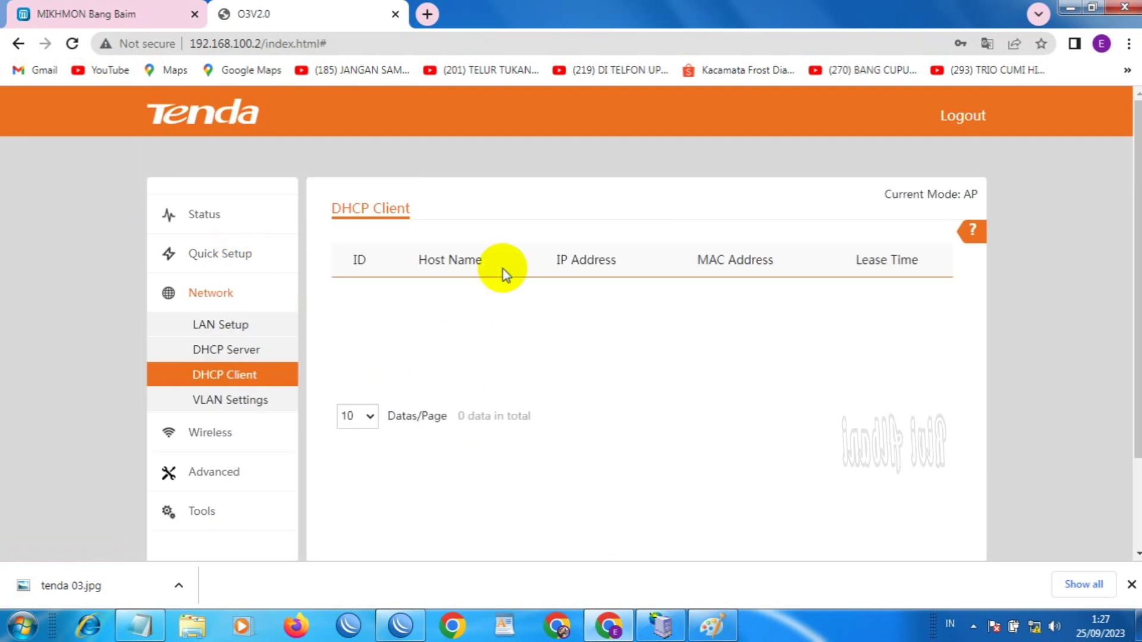
scroll(571, 315, "down", 2)
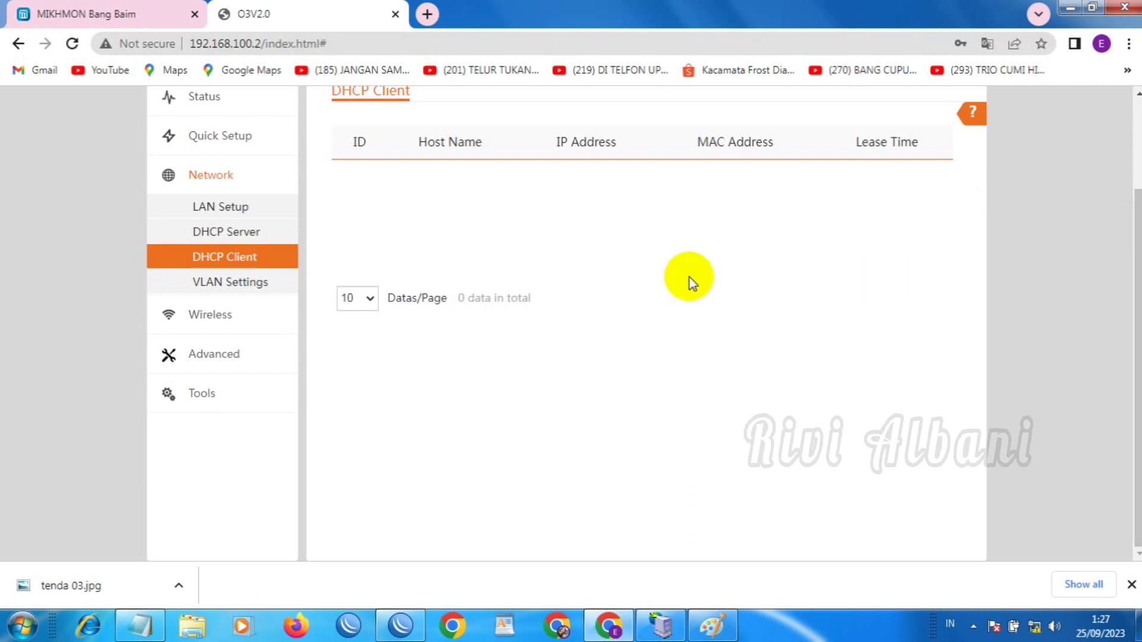
scroll(1071, 285, "up", 2)
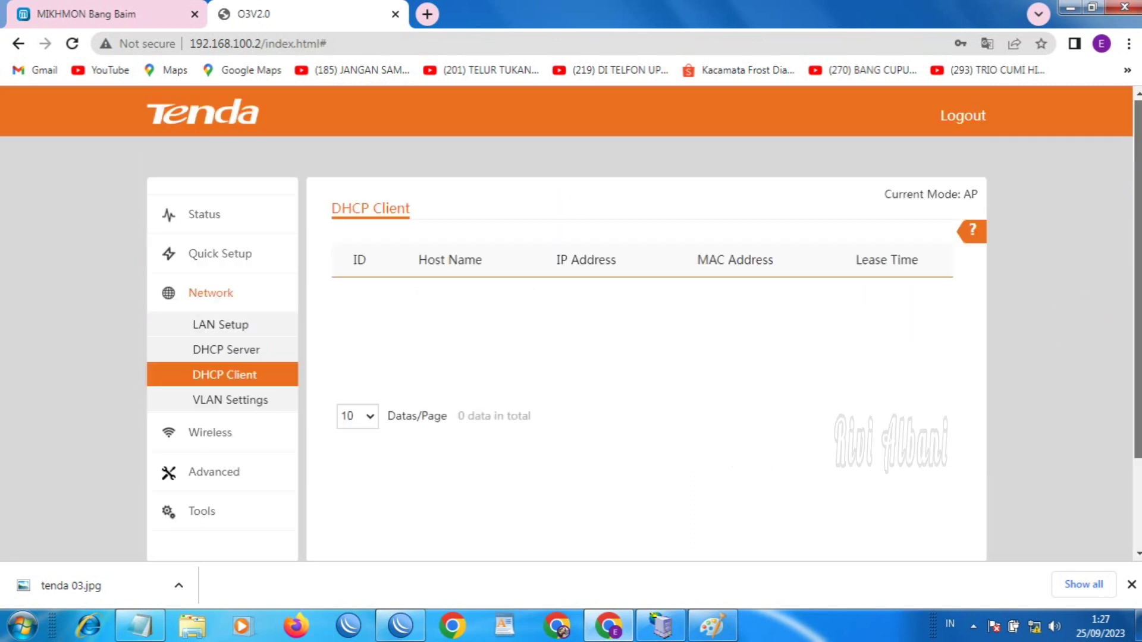
left_click(225, 404)
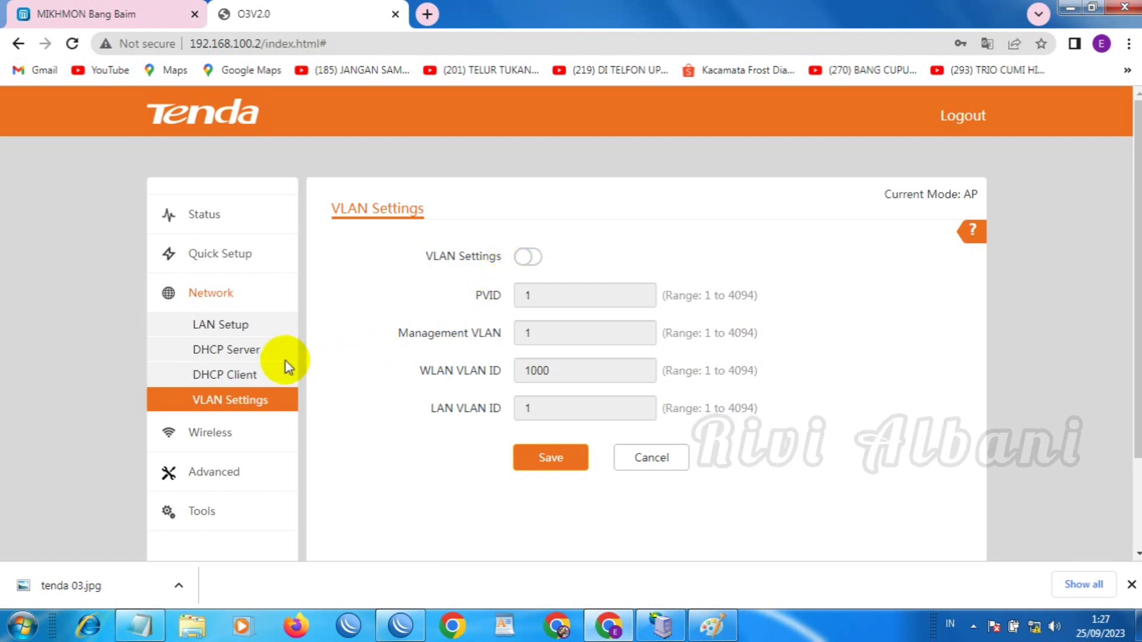
Go to Tools > Maintenance and request a reboot, reaching the confirmation prompt
left_click(240, 352)
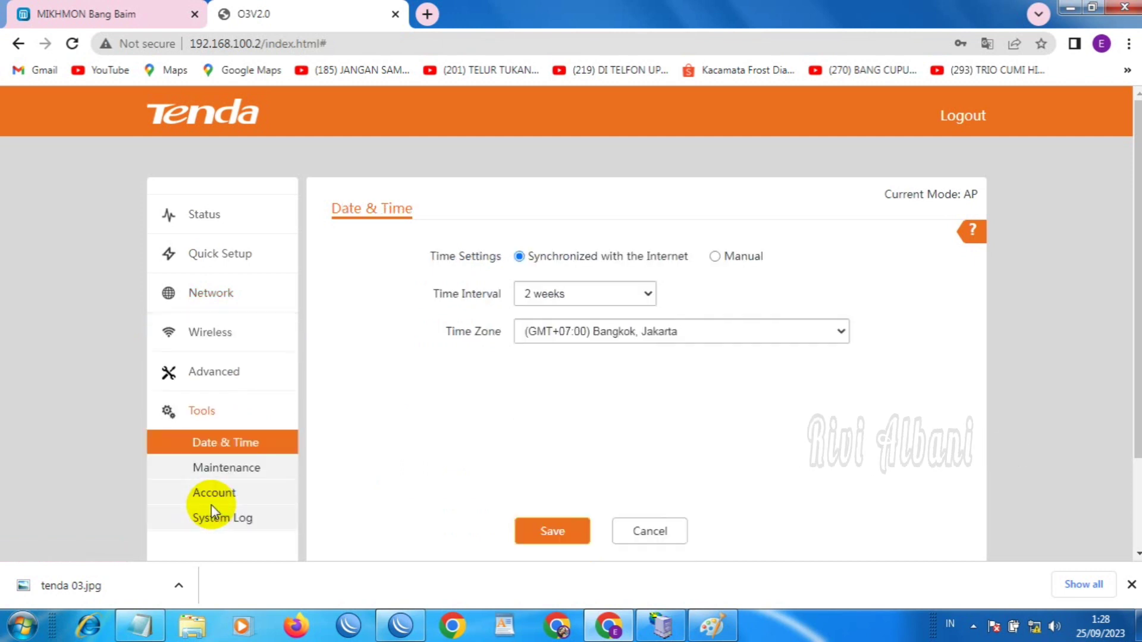
left_click(252, 473)
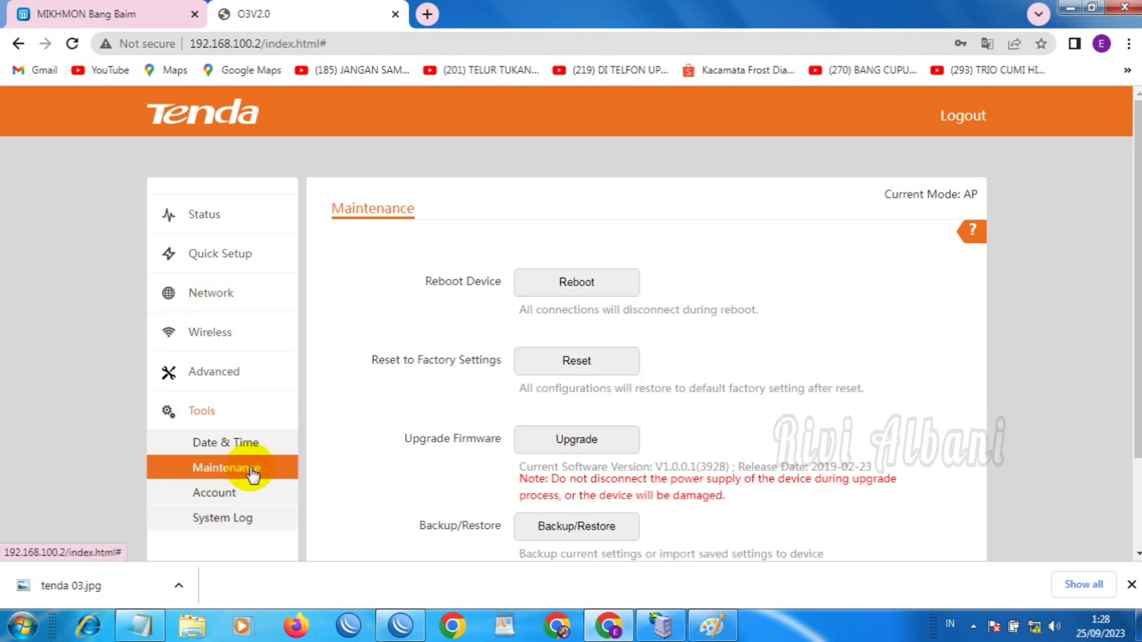
left_click(580, 283)
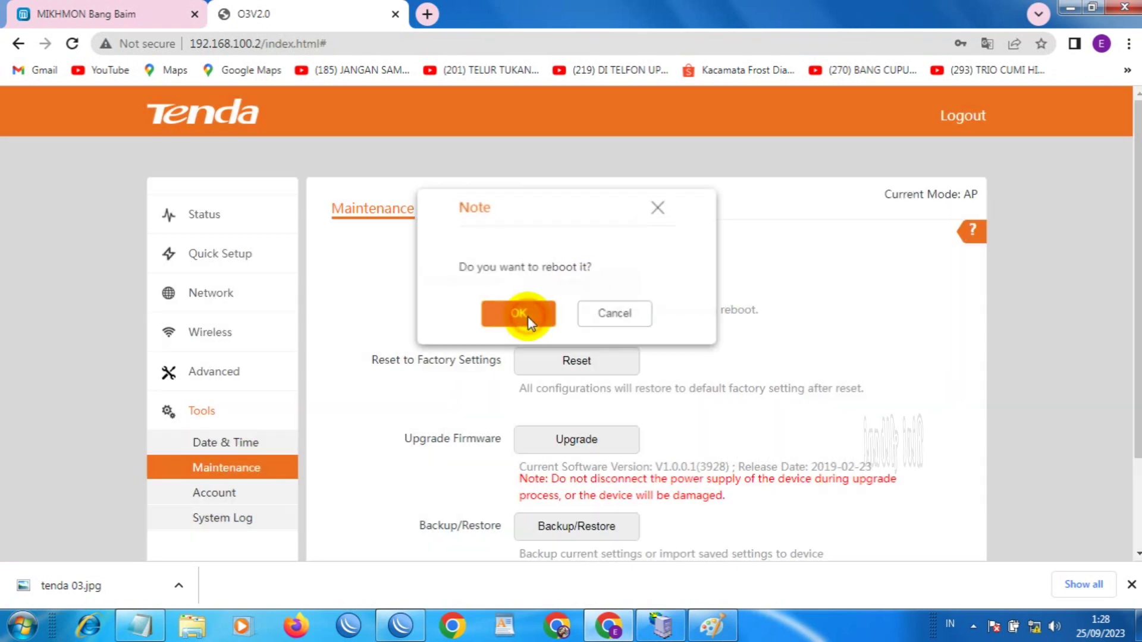
Confirm the access point reboot, then show Windows' list of available wireless networks
left_click(527, 316)
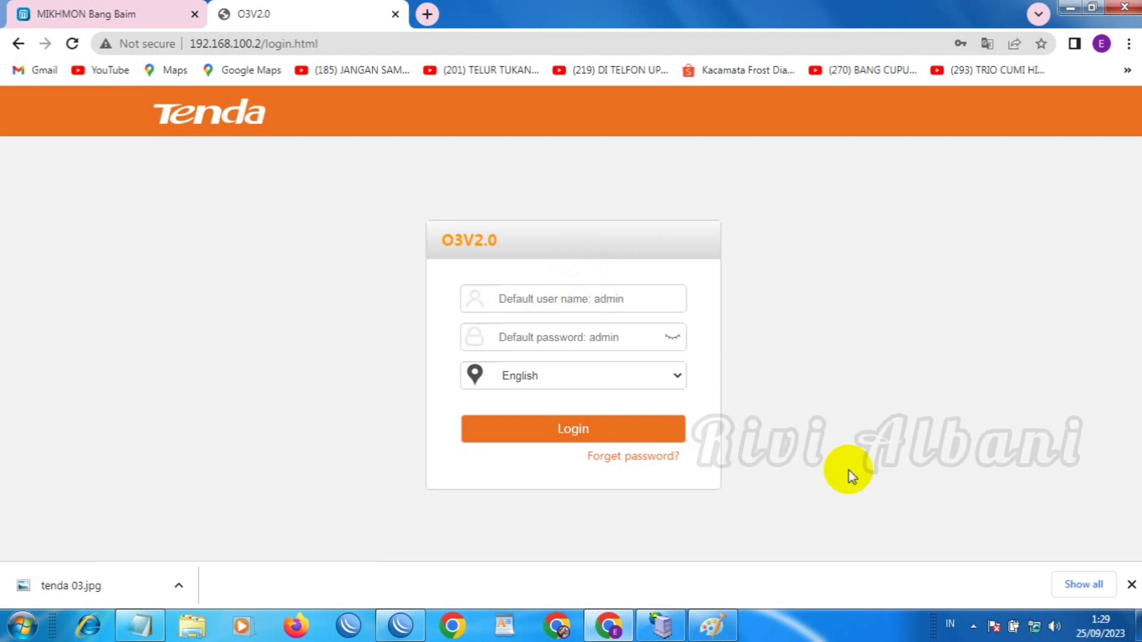
mouse_move(1035, 627)
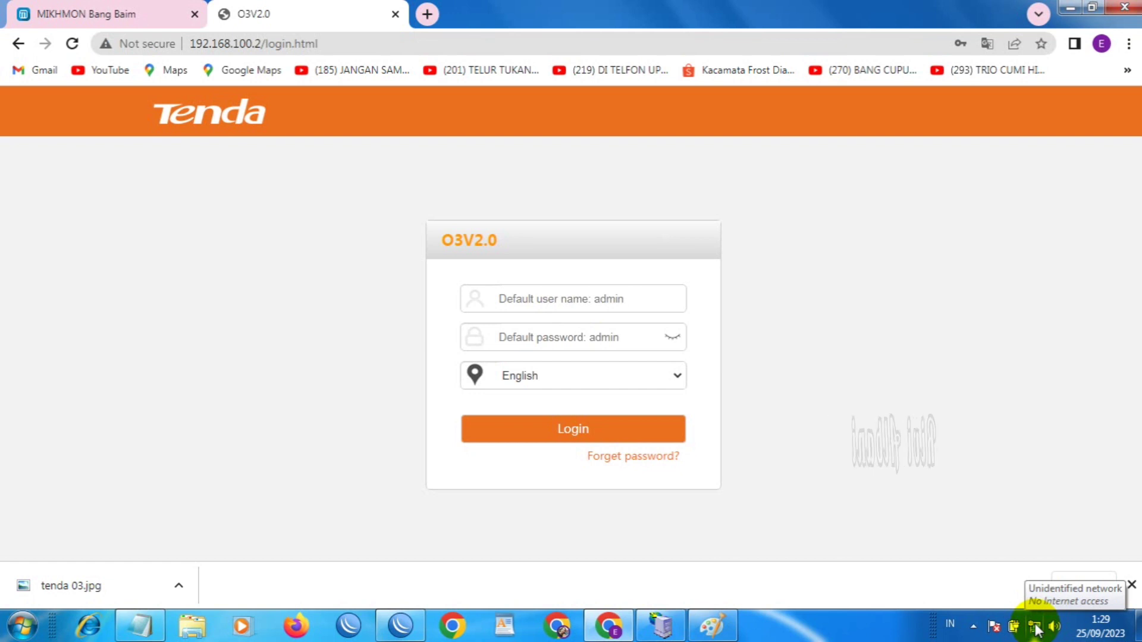
left_click(1034, 628)
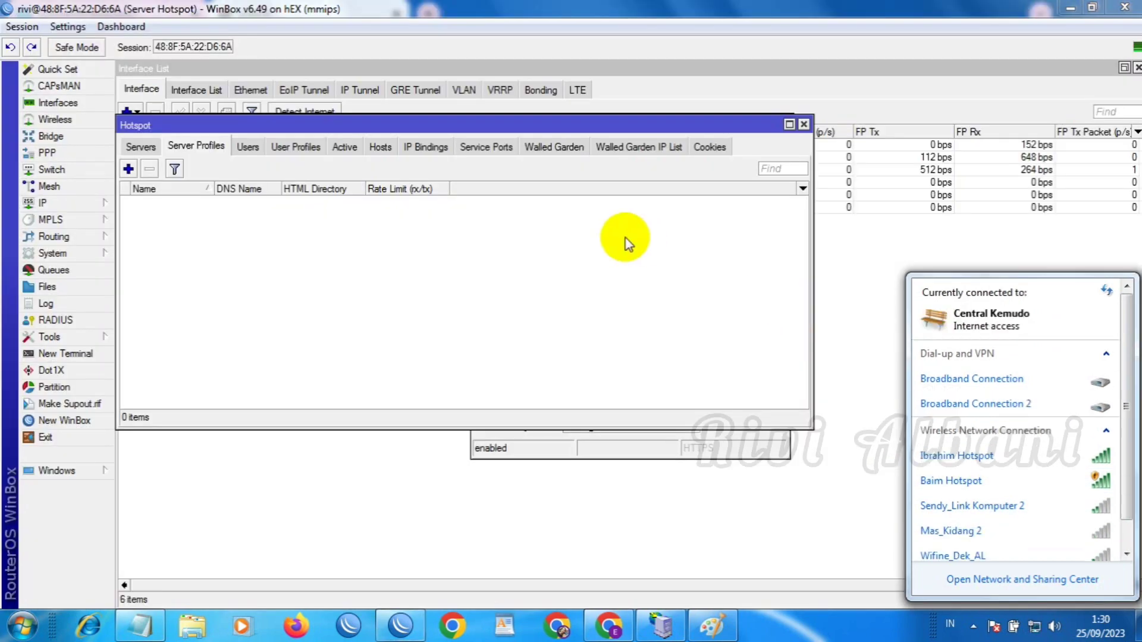
Check the DHCP leases and Neighbors list, then select the ether2 - Ap Tenda N03 interface
left_click(70, 205)
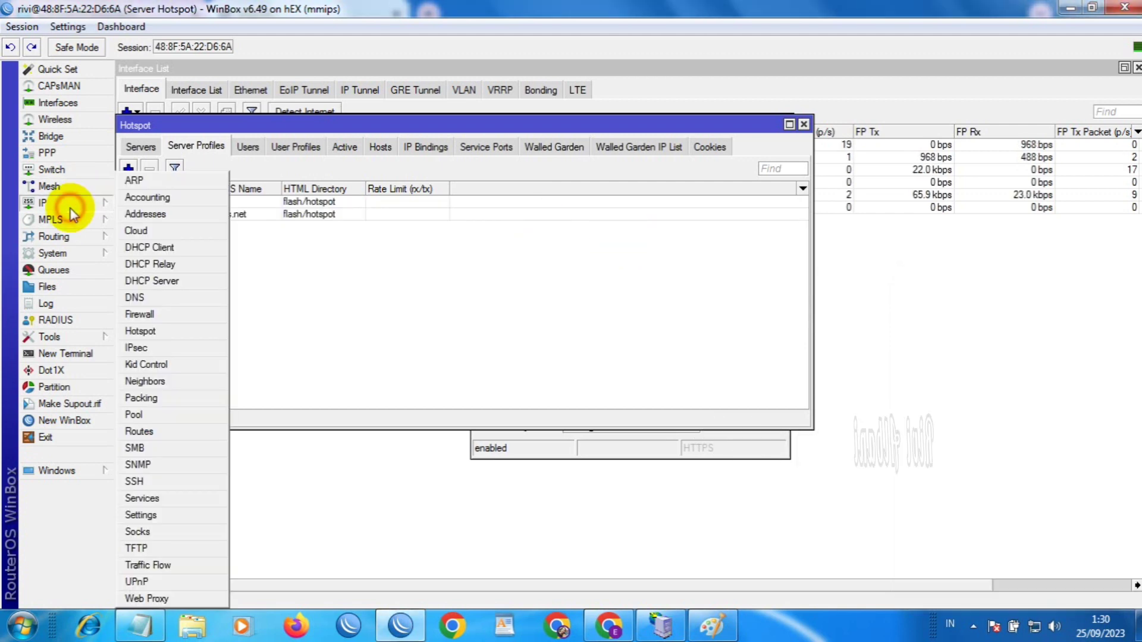
left_click(169, 280)
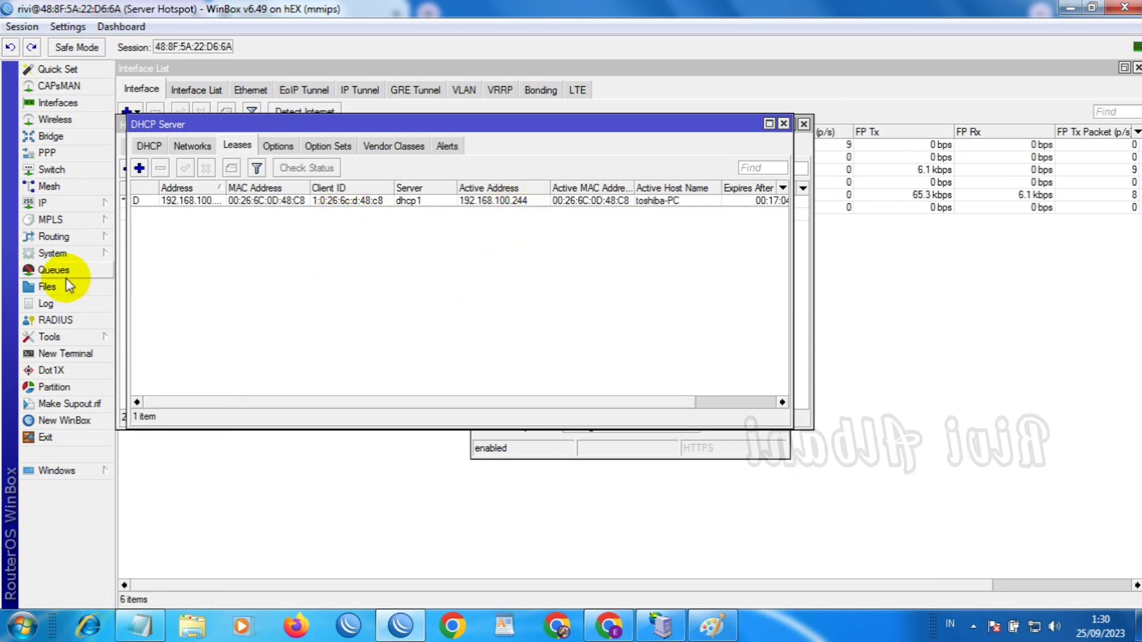
left_click(47, 204)
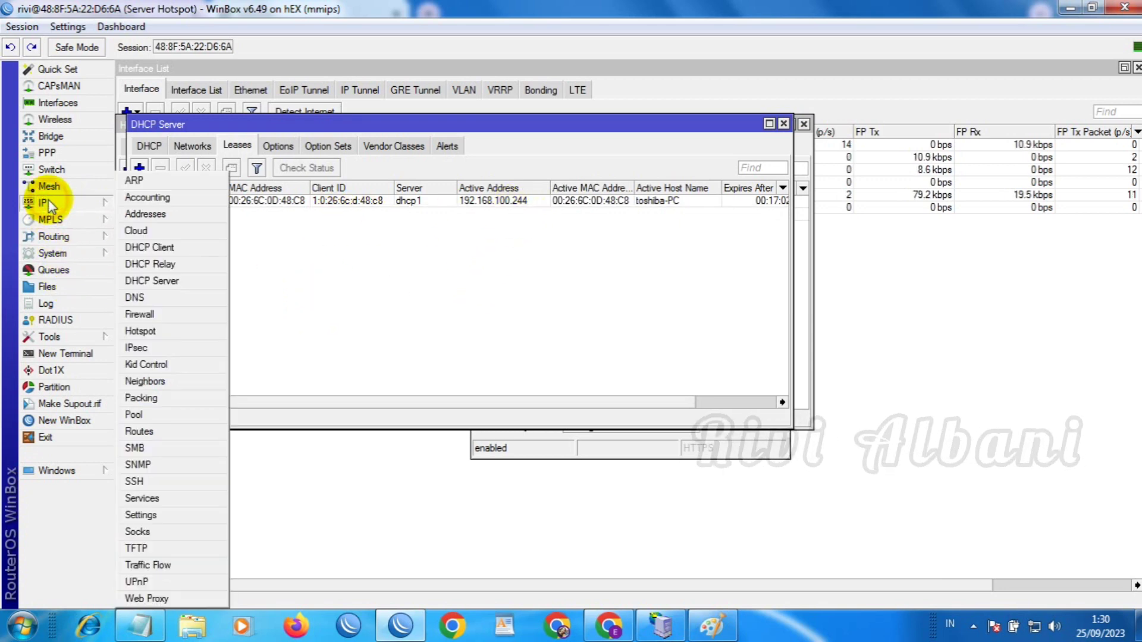
left_click(153, 378)
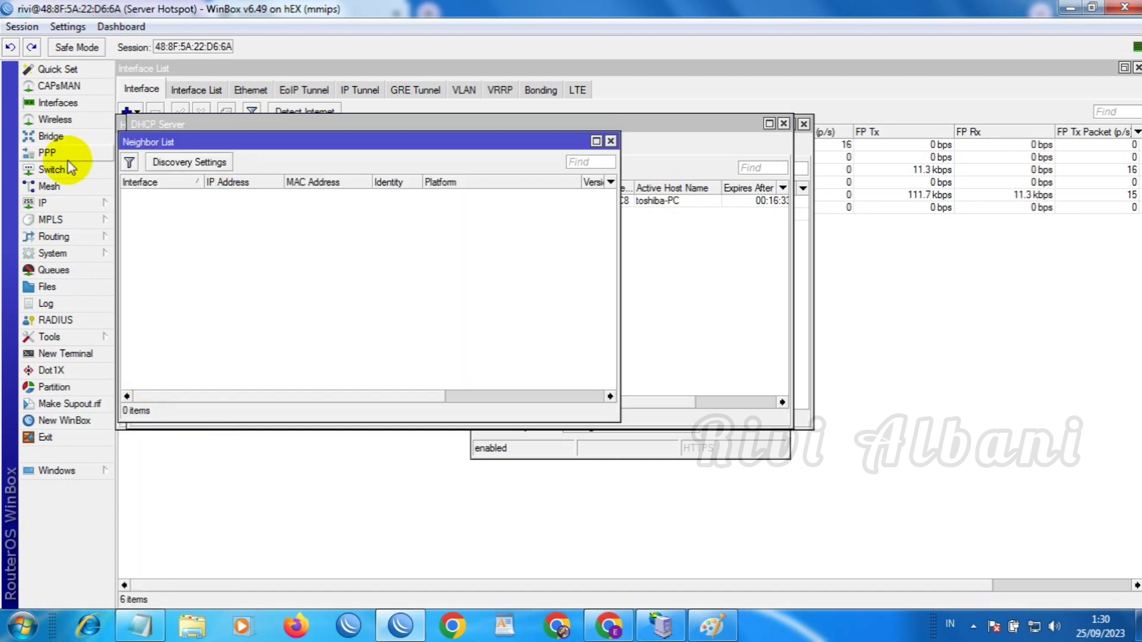
left_click(53, 102)
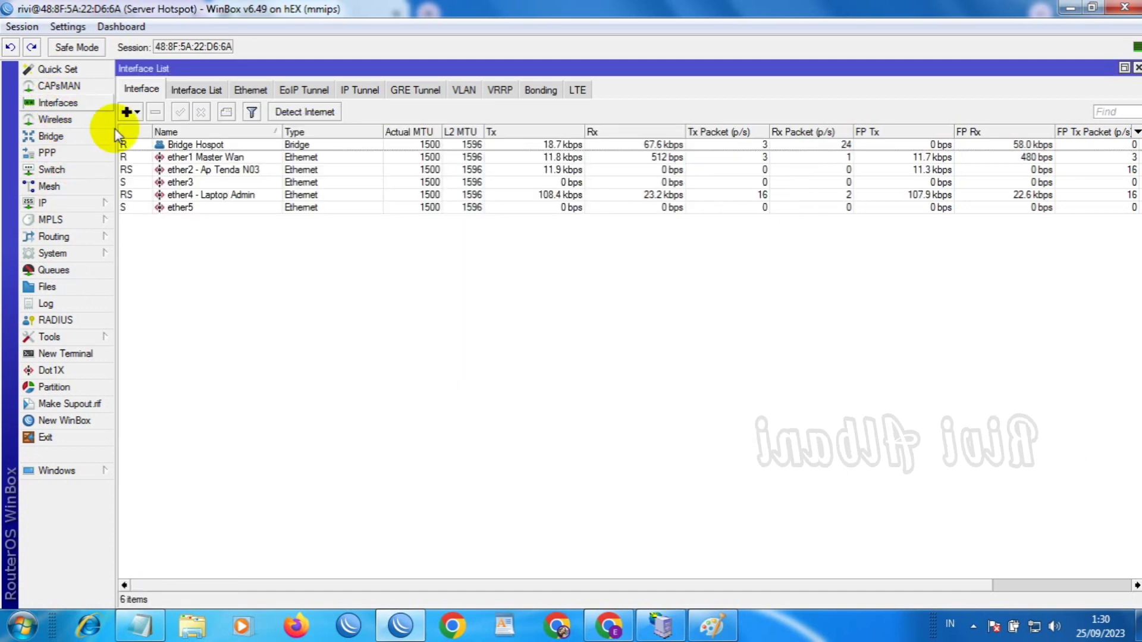
left_click(210, 171)
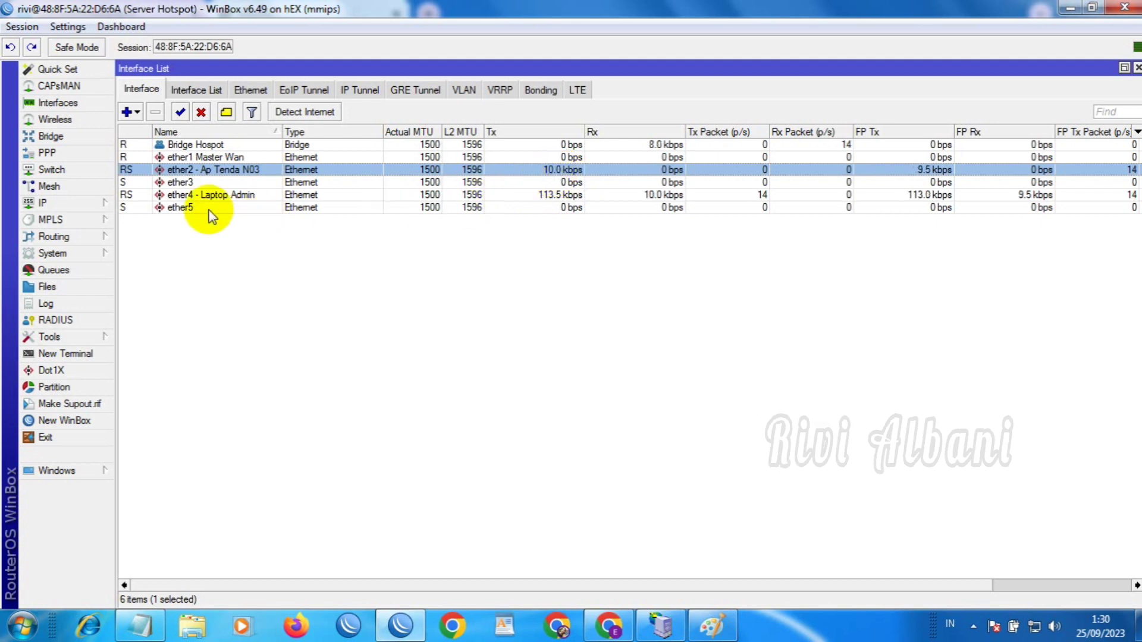
Open the ARP list and select the access point entry 192.168.100.242
left_click(96, 203)
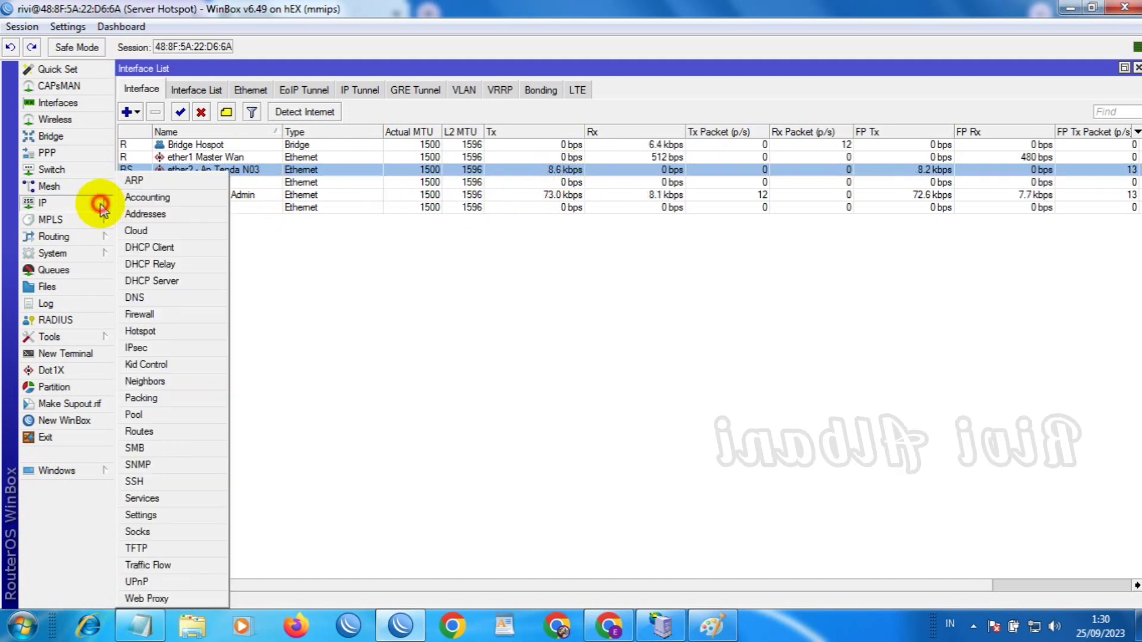
left_click(144, 180)
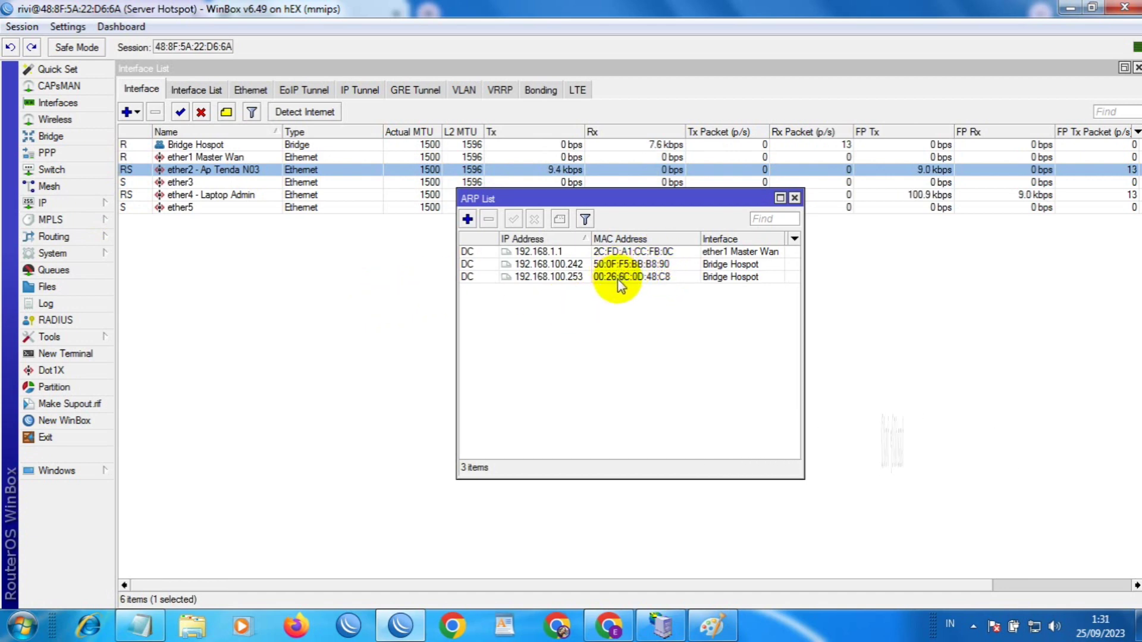
left_click(582, 265)
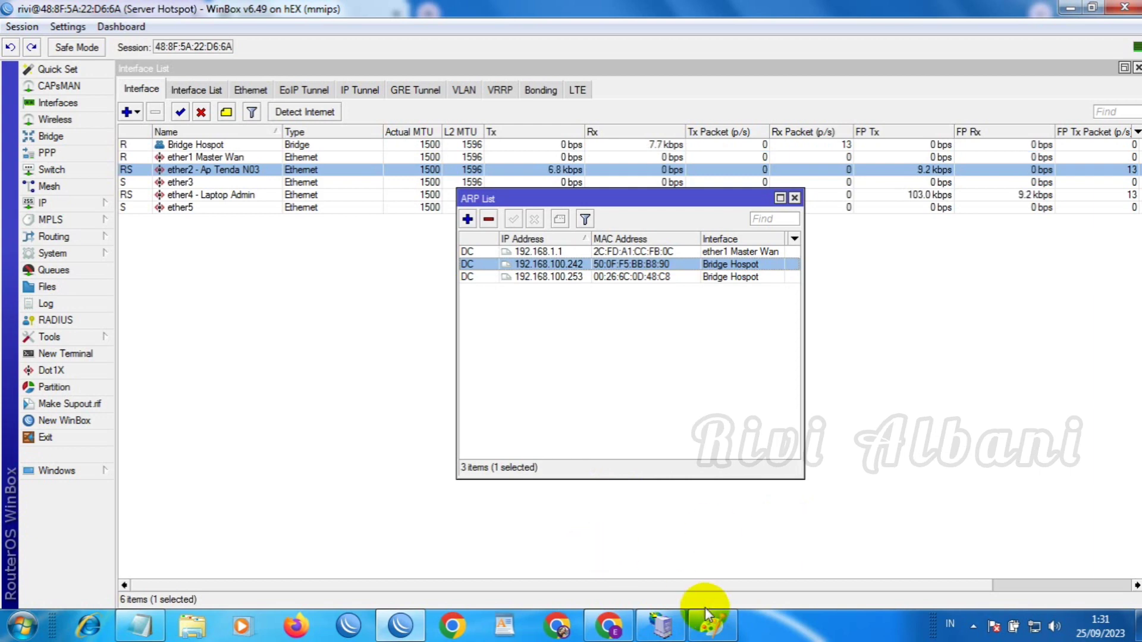
left_click(706, 628)
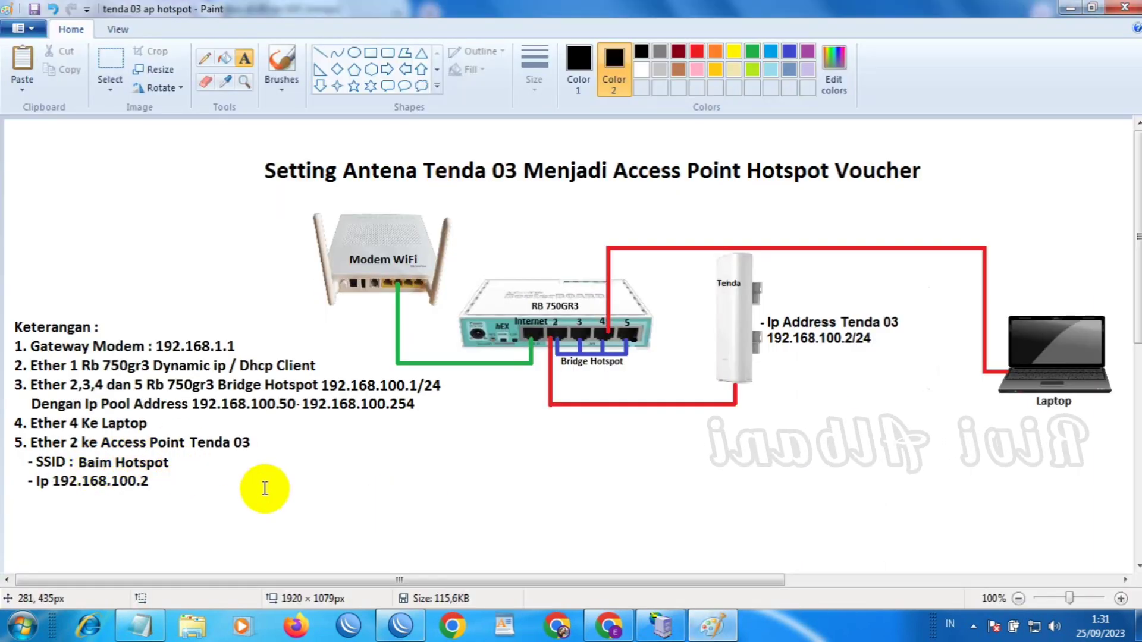
Minimize the Paint diagram to bring the WinBox ARP list back
left_click(719, 626)
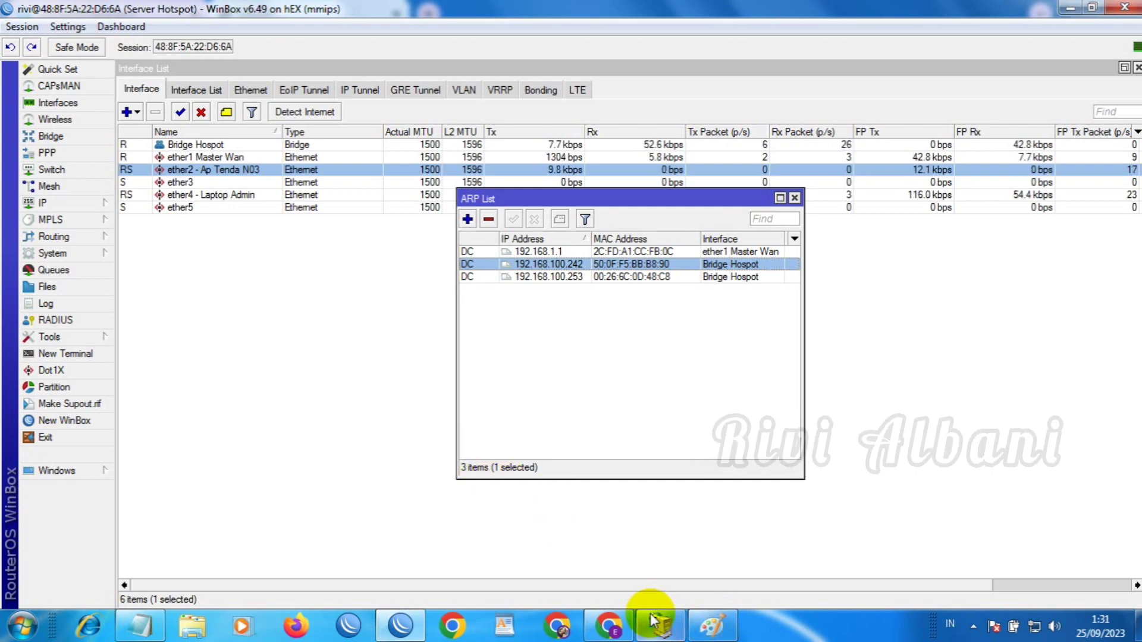
Switch to Chrome's MIKHMON tab and scroll through the 72 hotspot voucher users
left_click(610, 621)
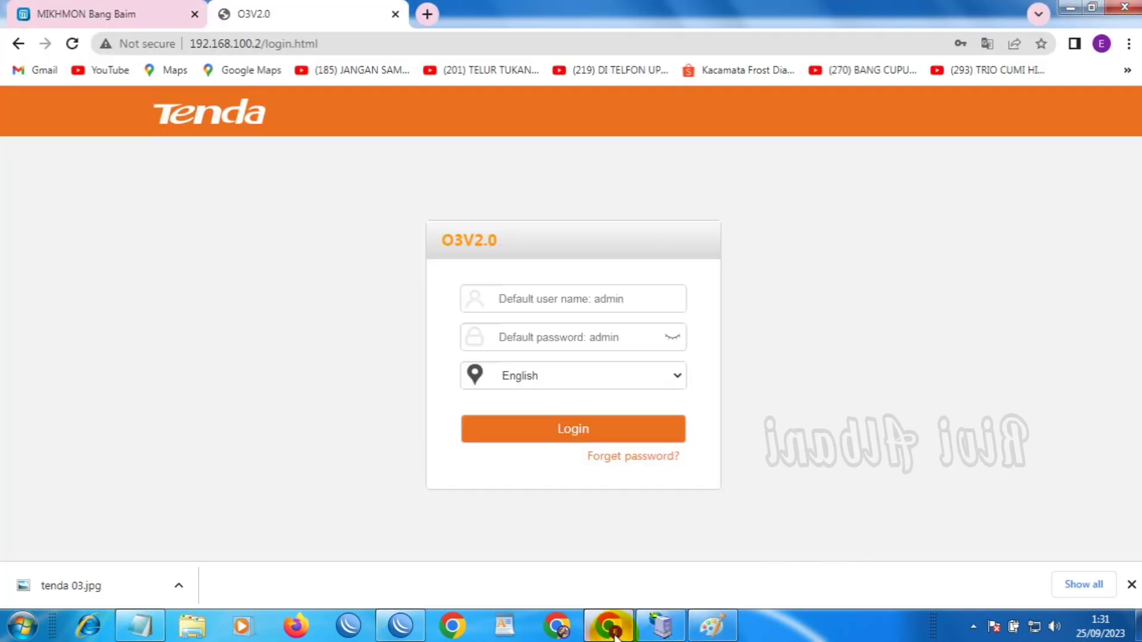
left_click(99, 12)
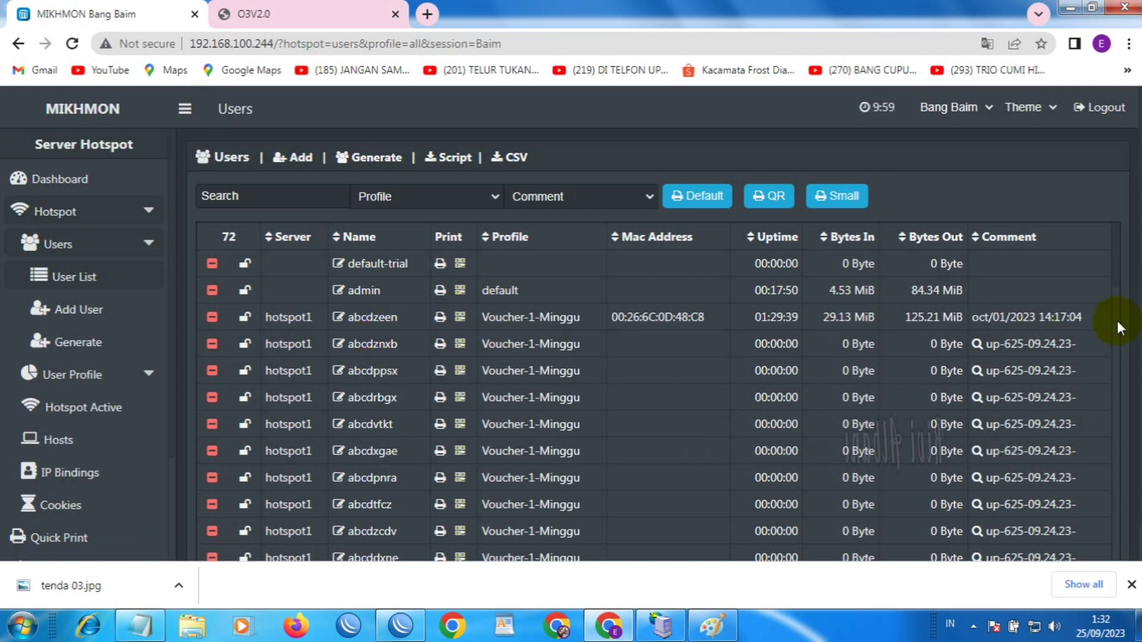
scroll(1119, 328, "down", 5)
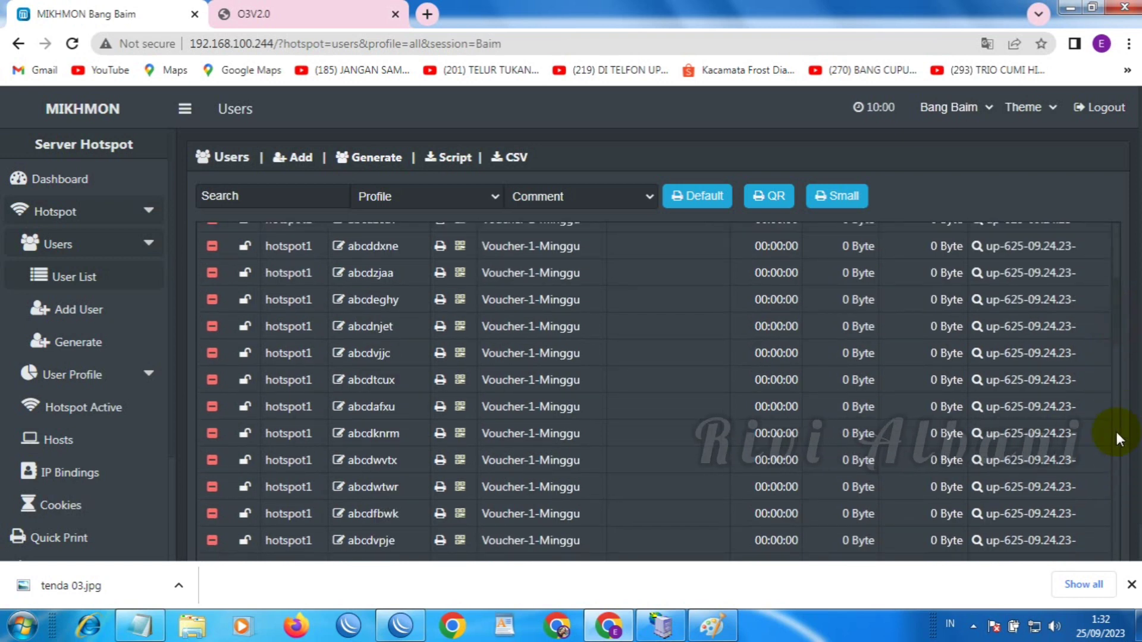
scroll(1118, 368, "down", 15)
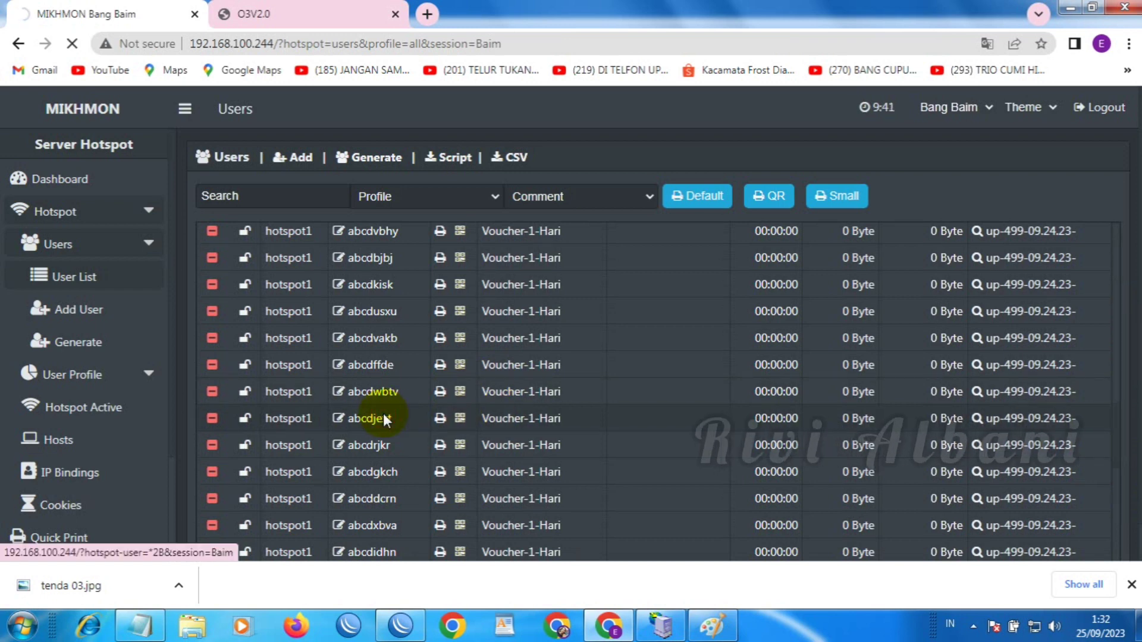
Close the old MIKHMON tab and browse to Downloads > mikhmonv3ws > Mikhmon Server in Explorer
left_click(194, 14)
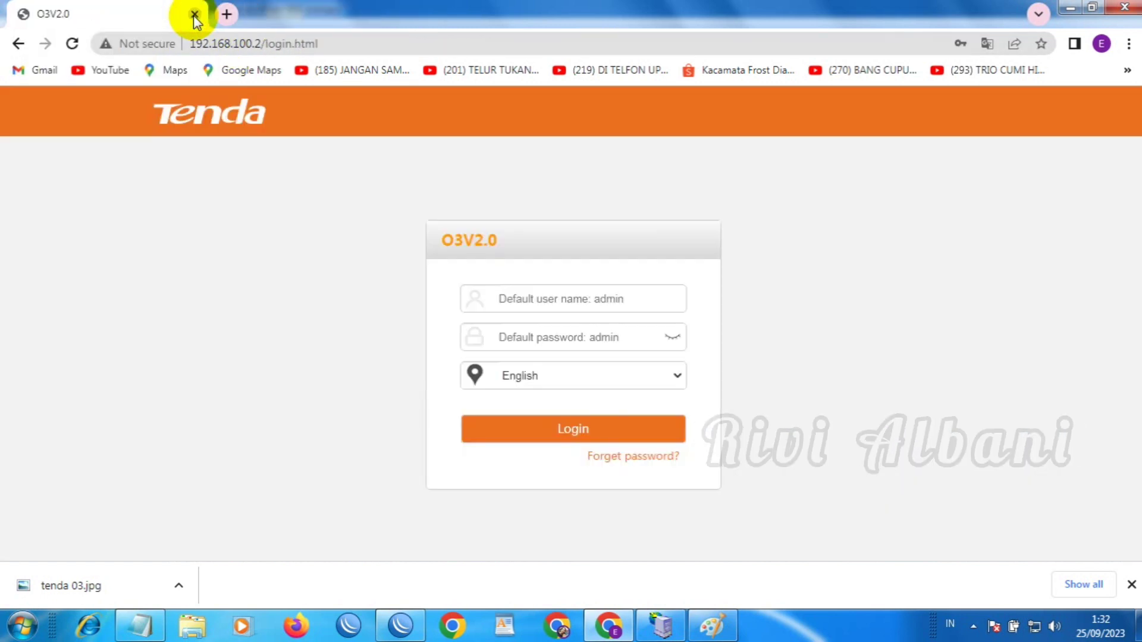
left_click(191, 629)
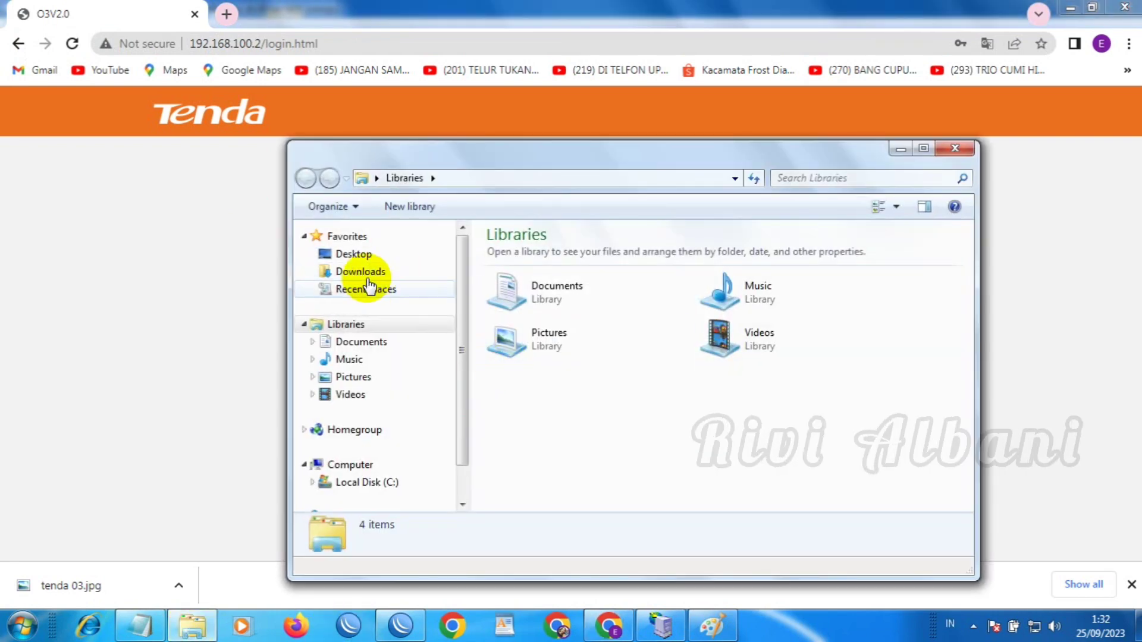
left_click(367, 280)
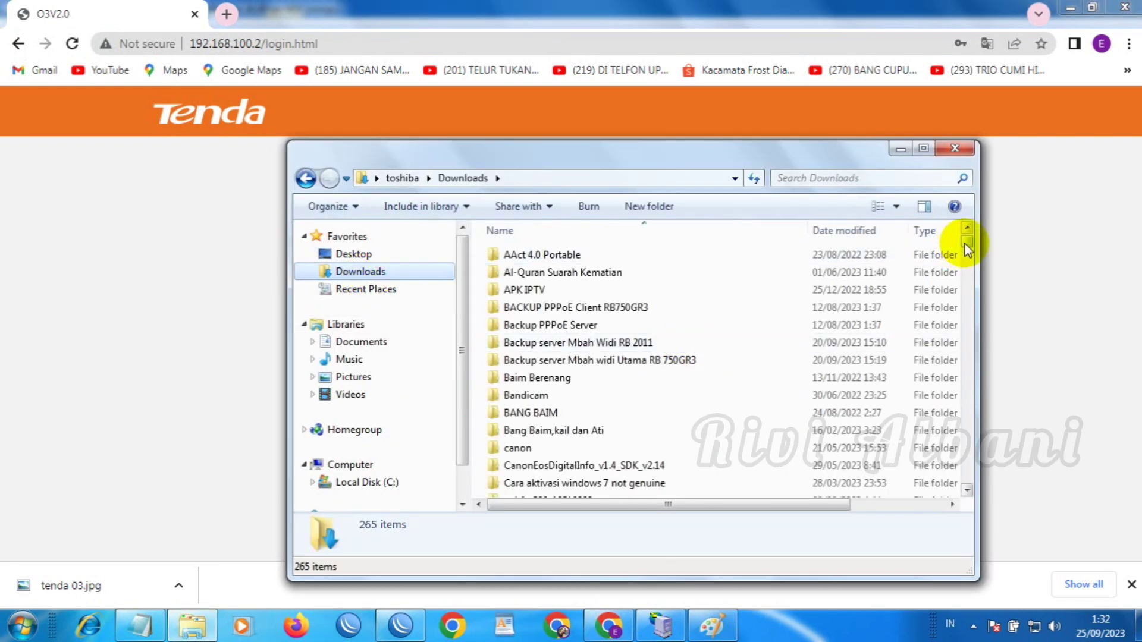
left_click_drag(968, 233, 965, 273)
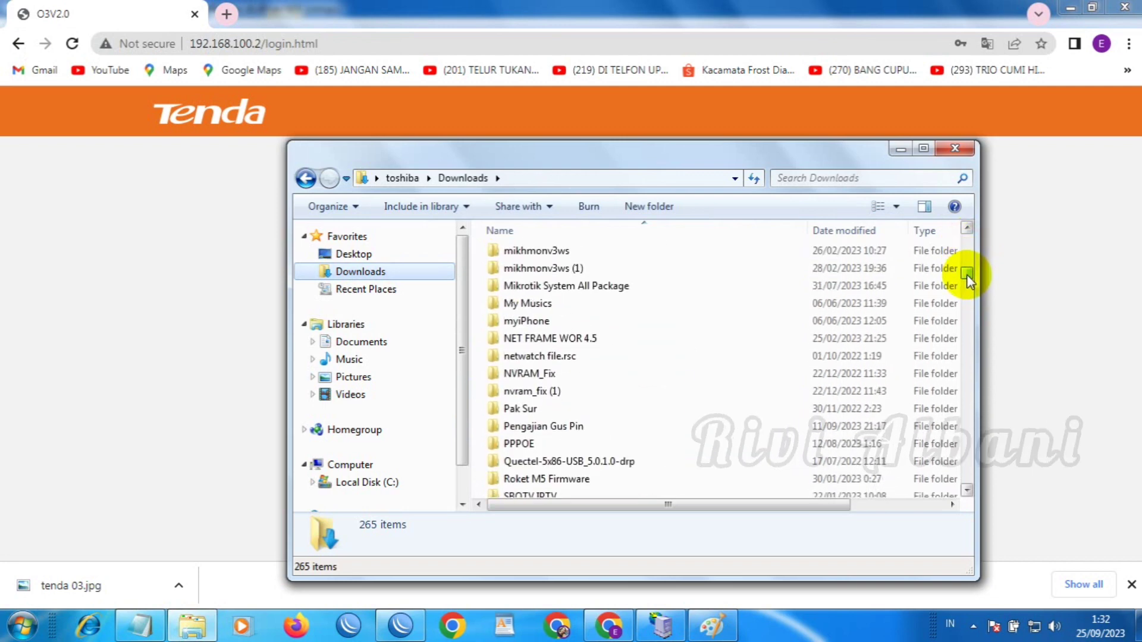
double_click(685, 249)
double_click(648, 253)
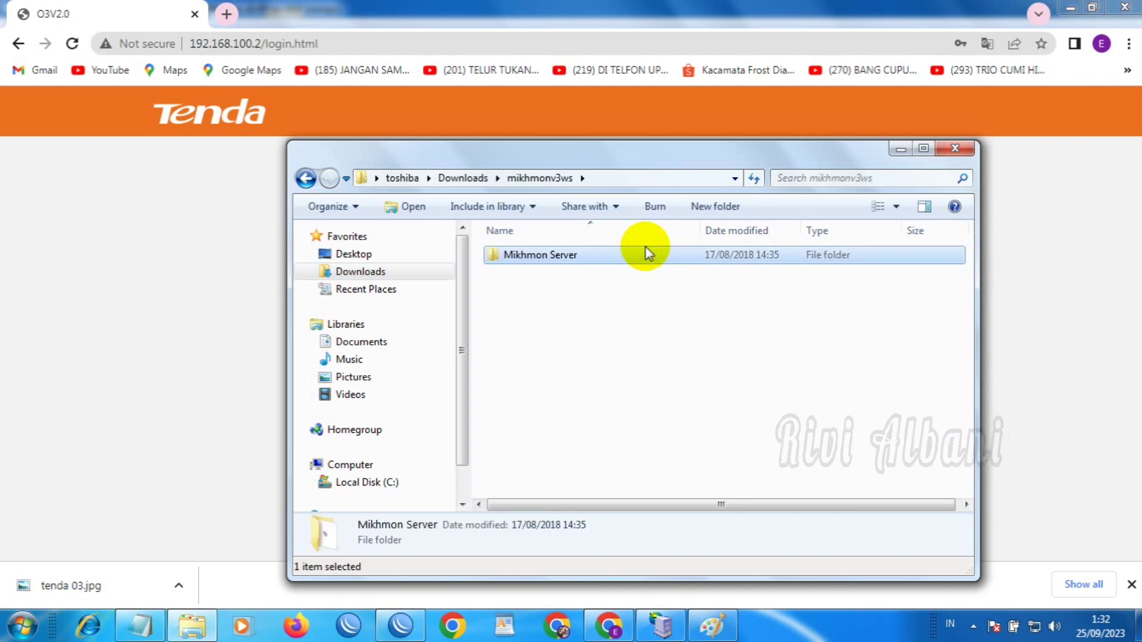
Run MikhmonServer as administrator
left_click(570, 289)
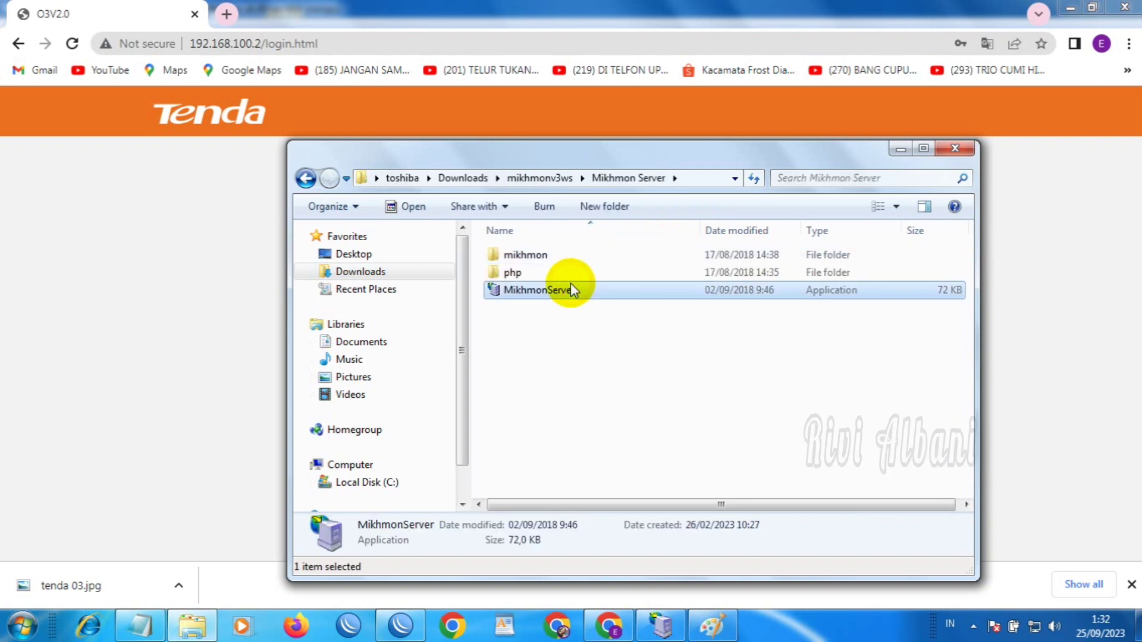
right_click(572, 290)
left_click(620, 255)
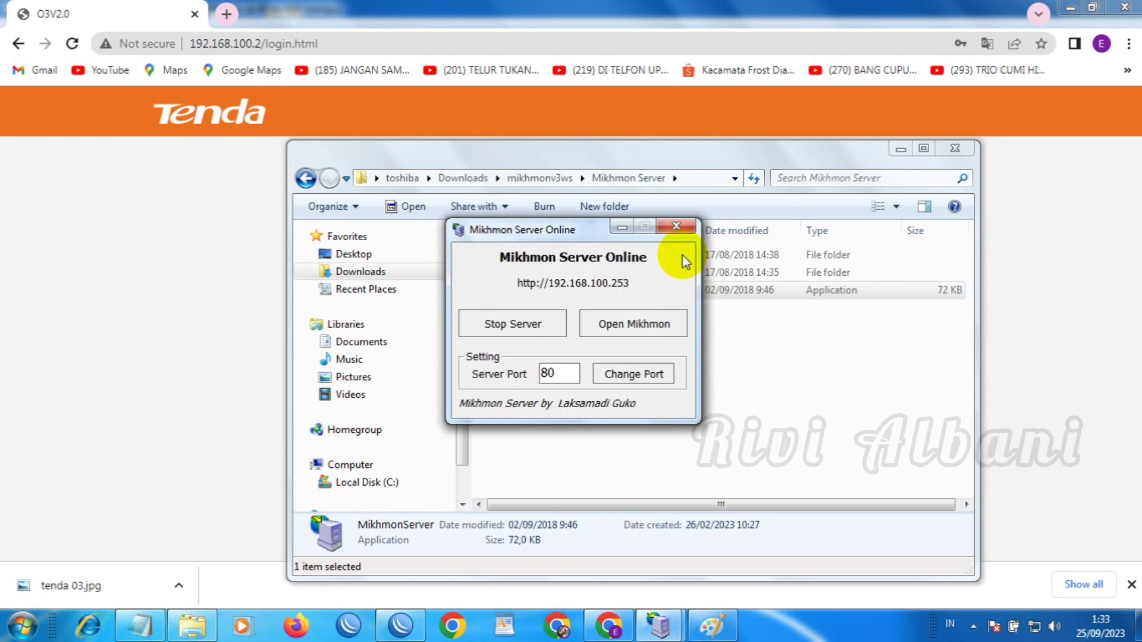
Open Mikhmon in the browser, log in, and dismiss the saved-passwords warning
left_click(636, 326)
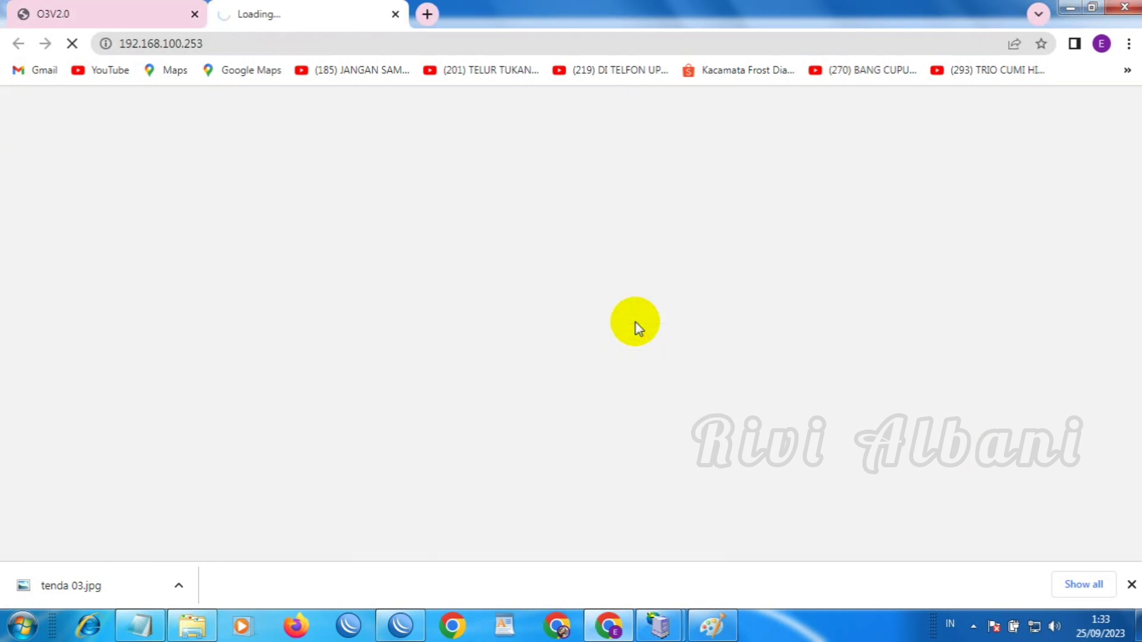
left_click(579, 366)
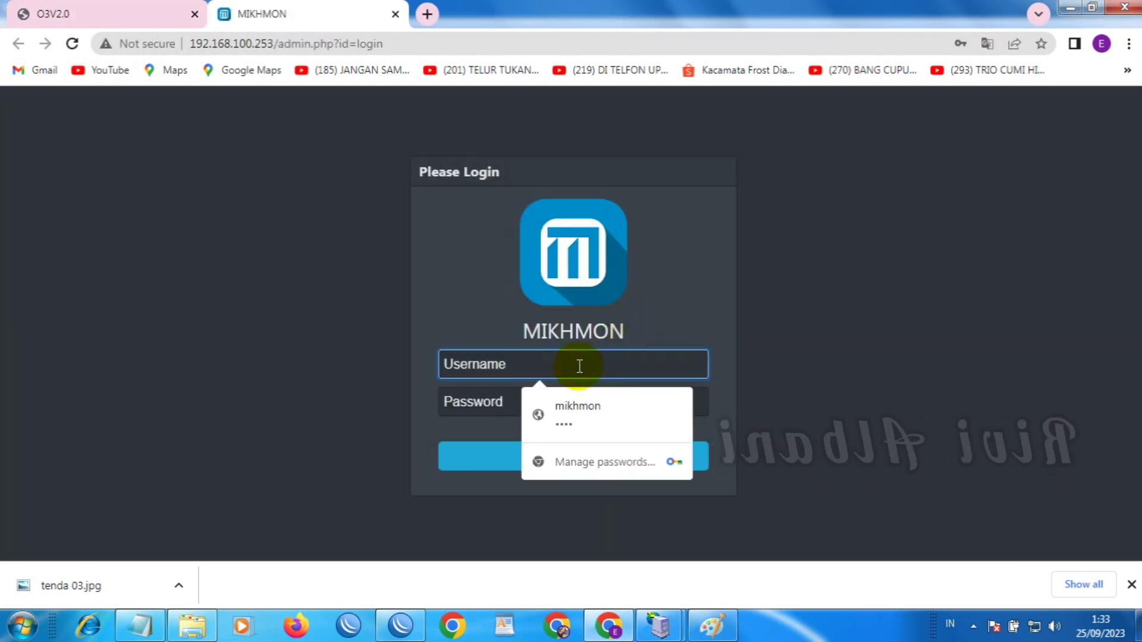
type("rivi")
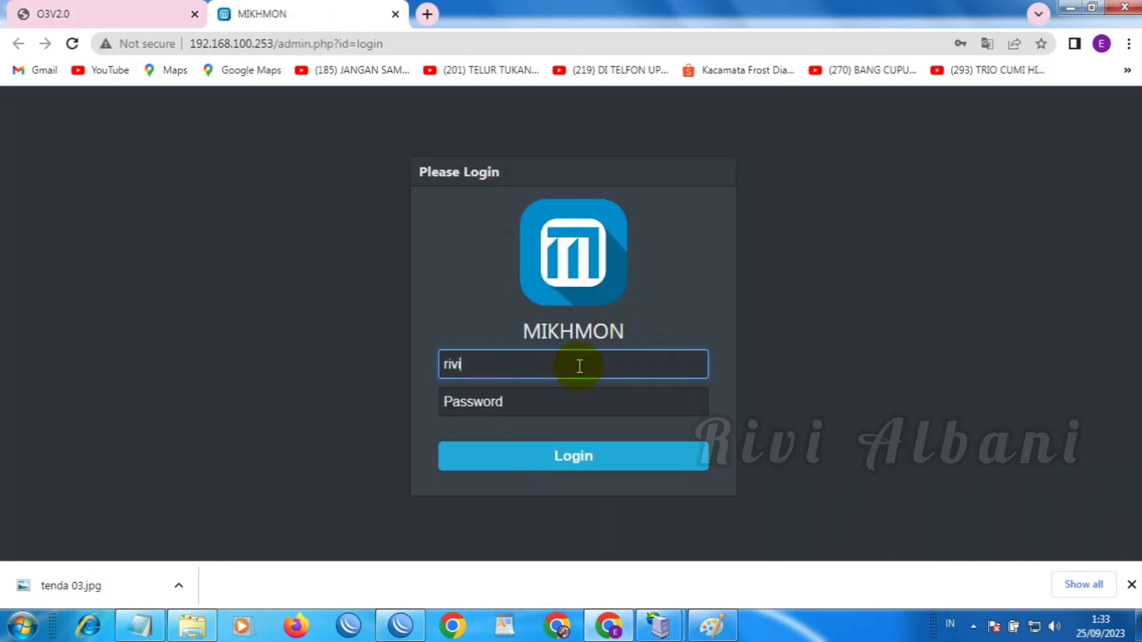
key("Tab")
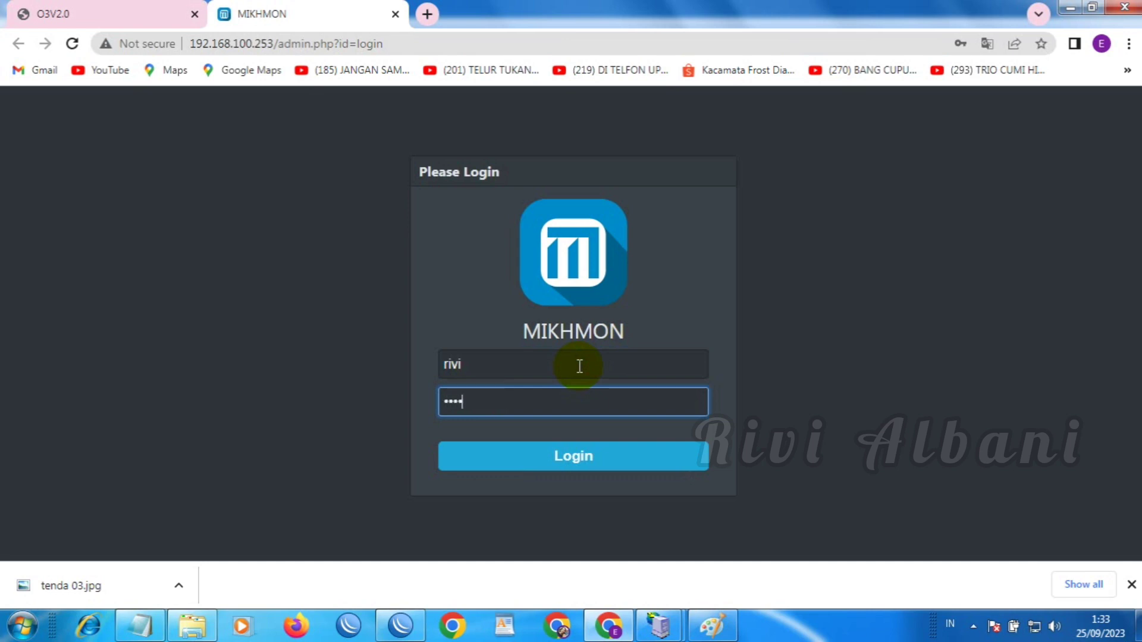
key("Return")
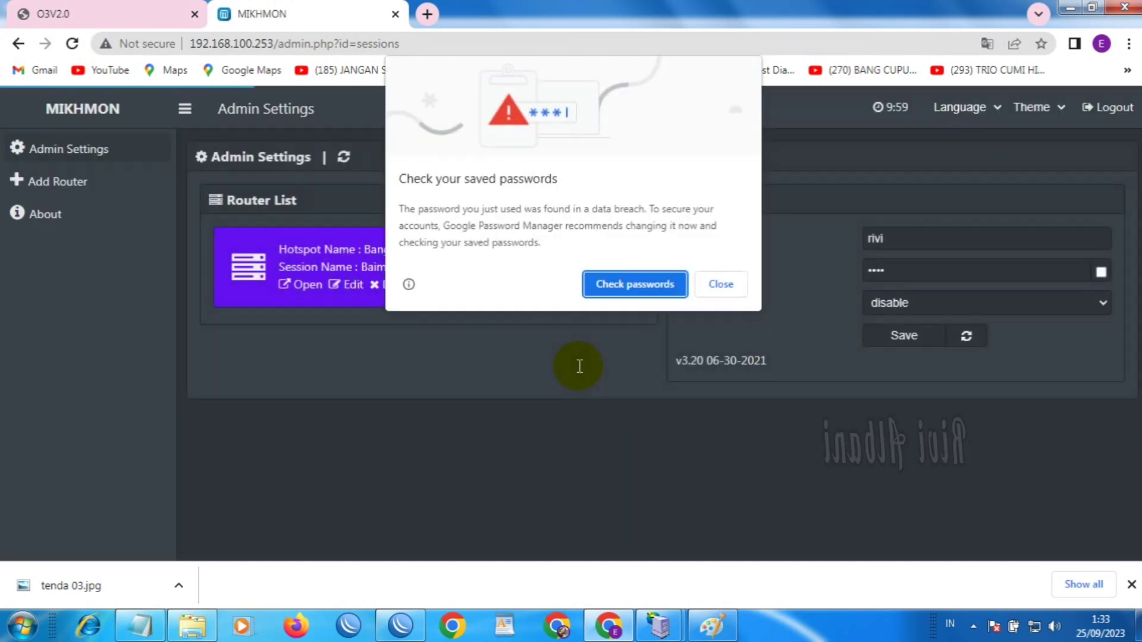
left_click(719, 285)
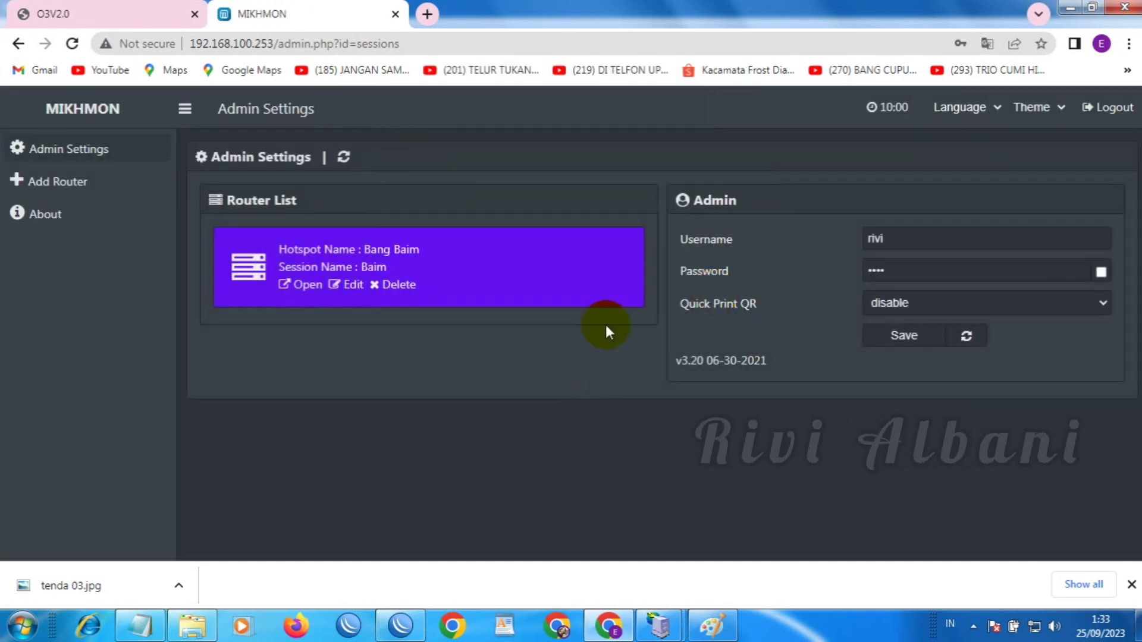
Open the Baim router session's hotspot user list and scroll down to the Voucher-1-Hari entries
left_click(309, 294)
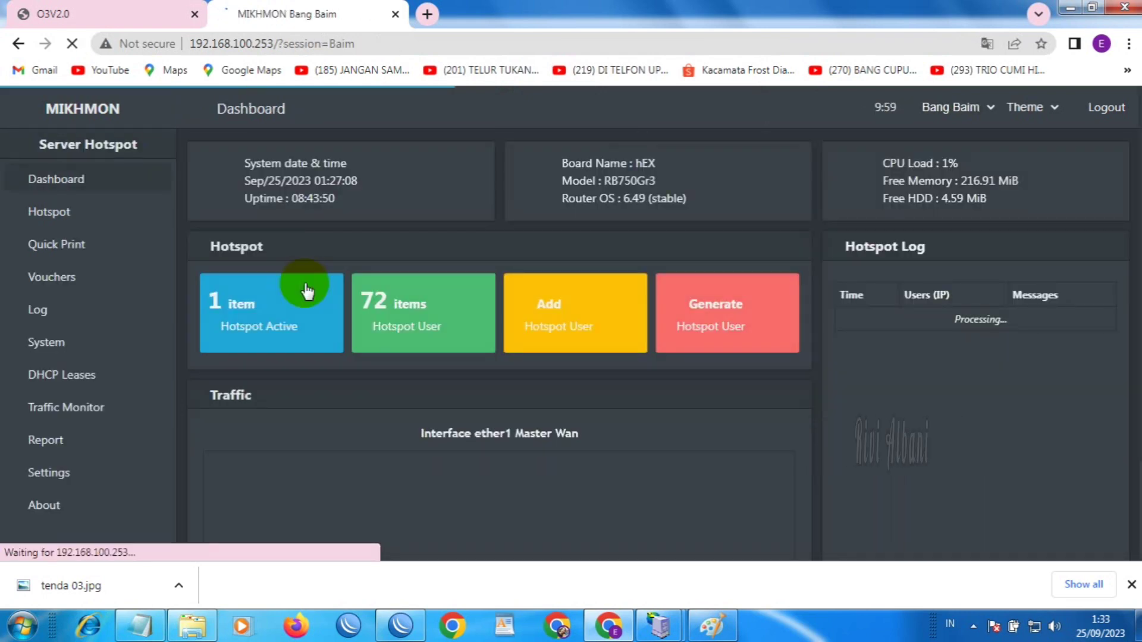
left_click(406, 333)
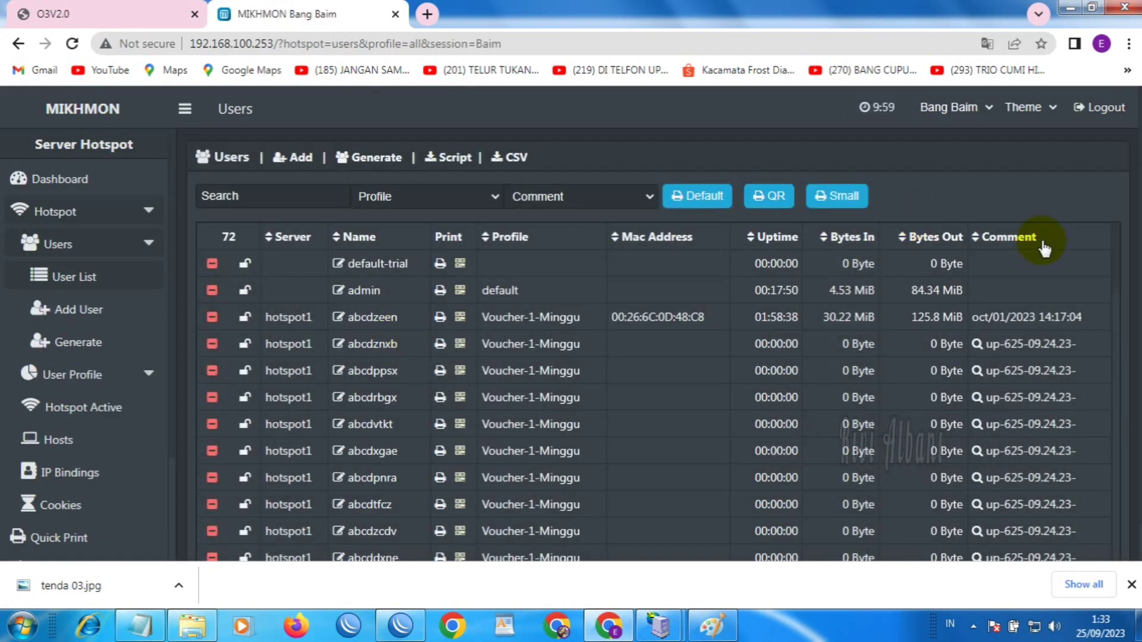
scroll(1112, 333, "down", 5)
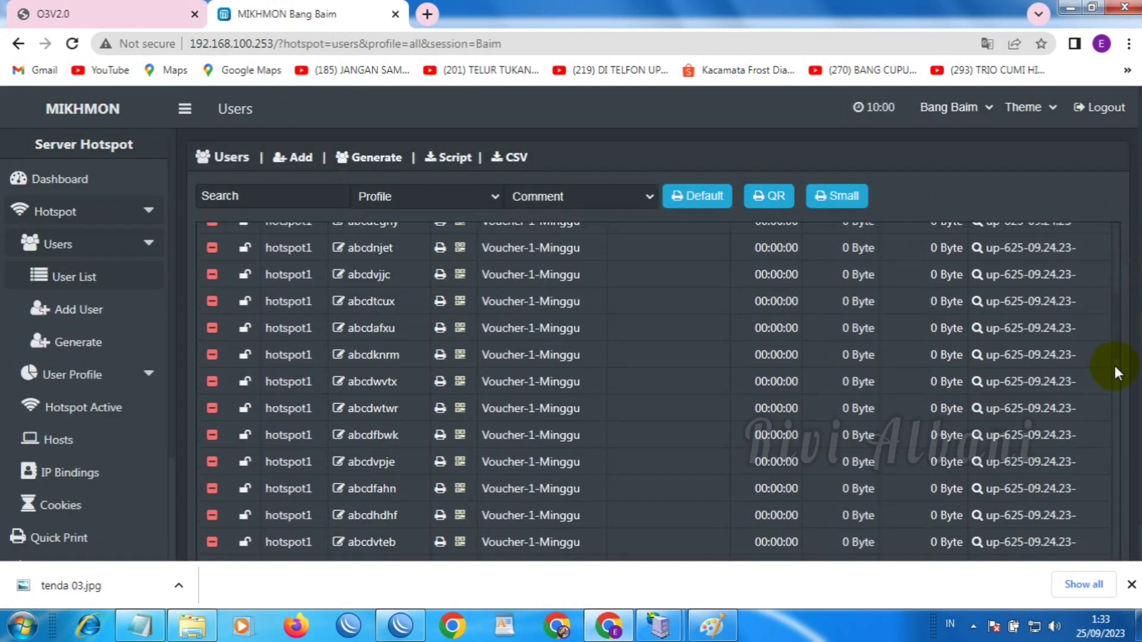
scroll(1114, 381, "down", 5)
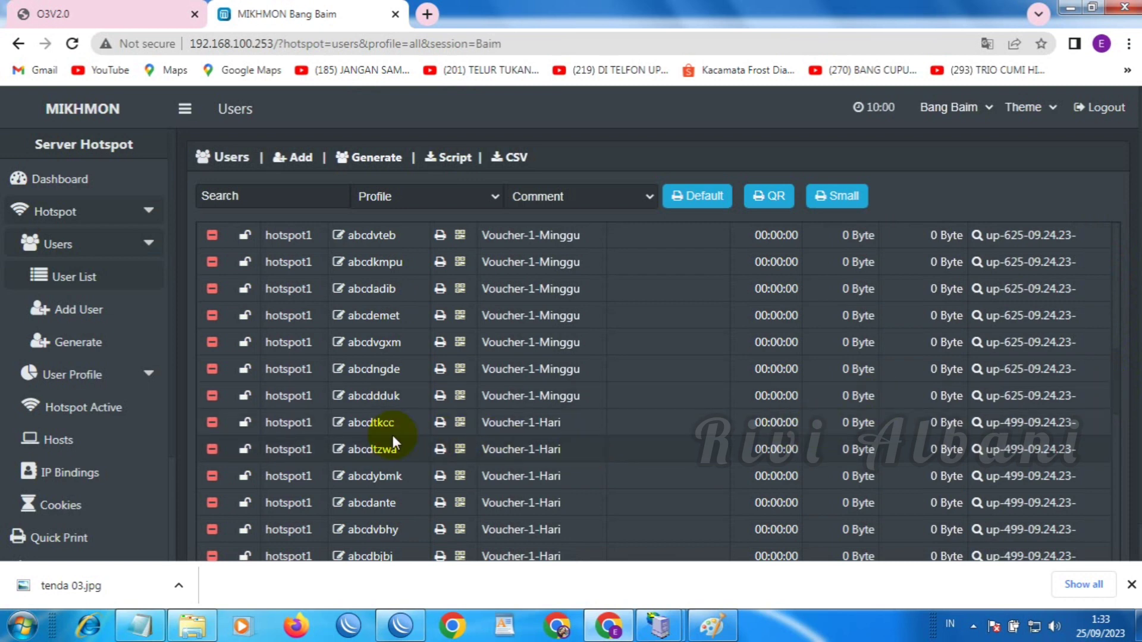
Copy the first Voucher-1-Hari user's name and paste it into a new Notepad note
left_click(371, 423)
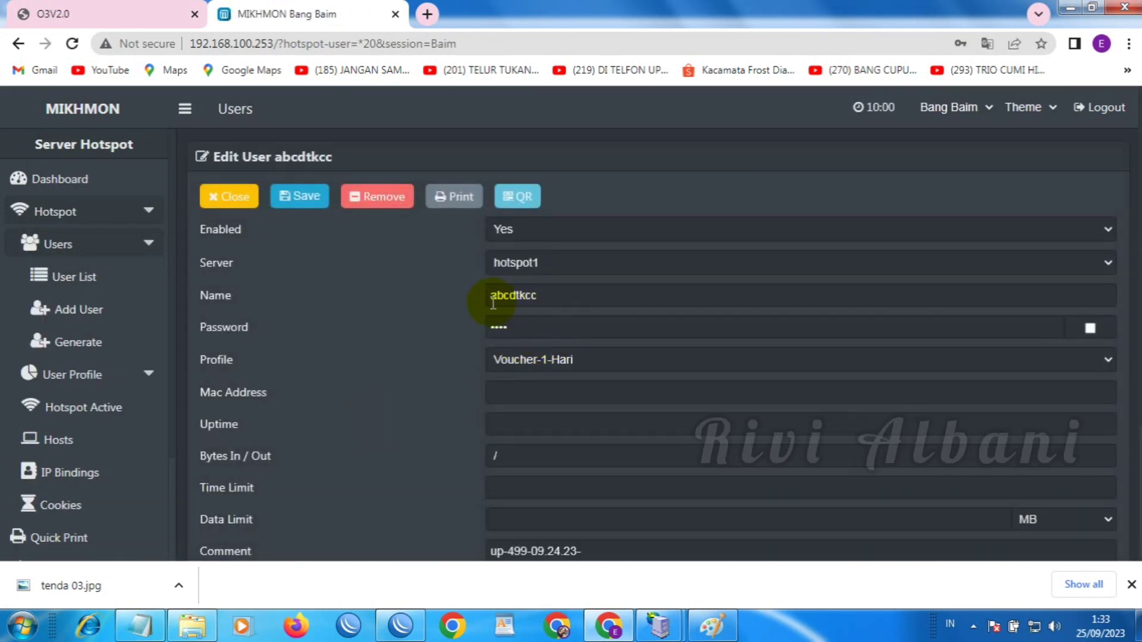
double_click(491, 299)
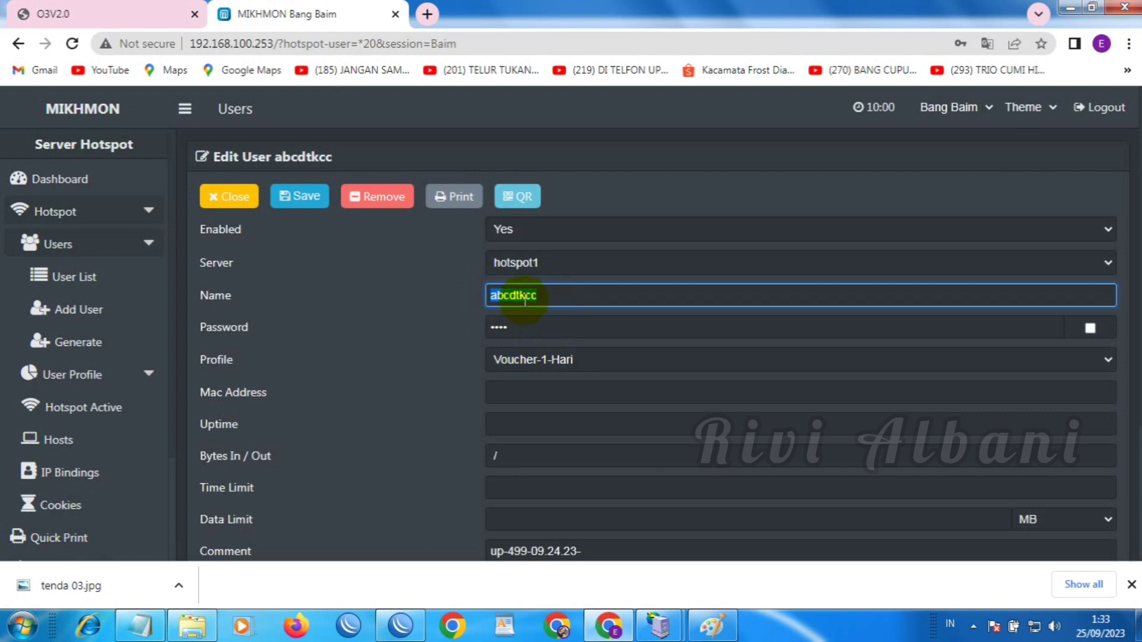
right_click(523, 297)
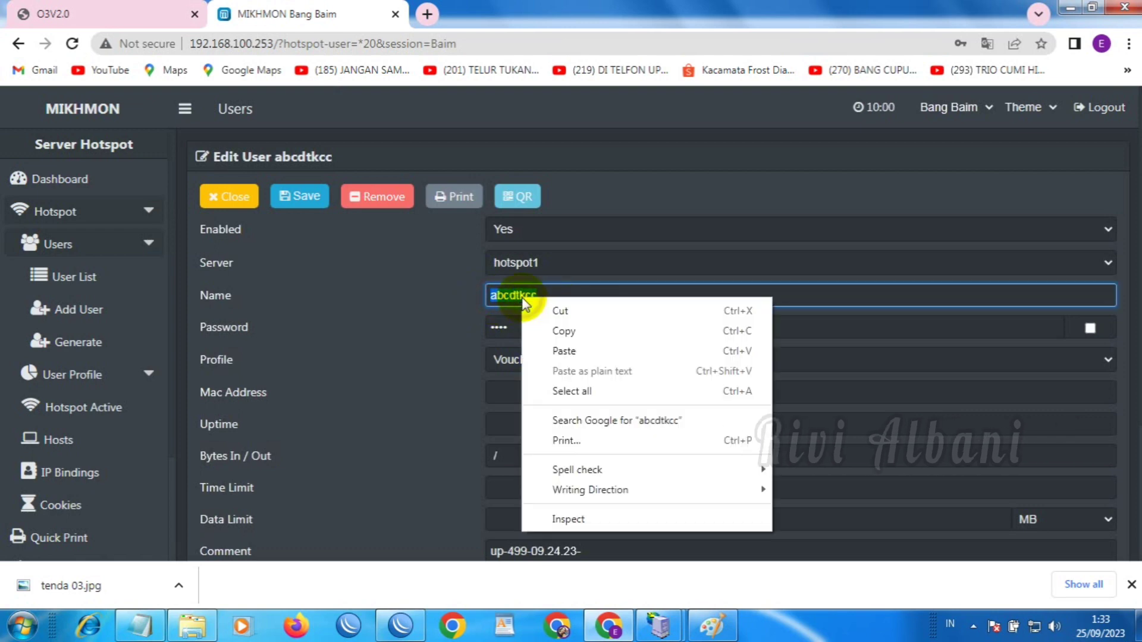
left_click(560, 331)
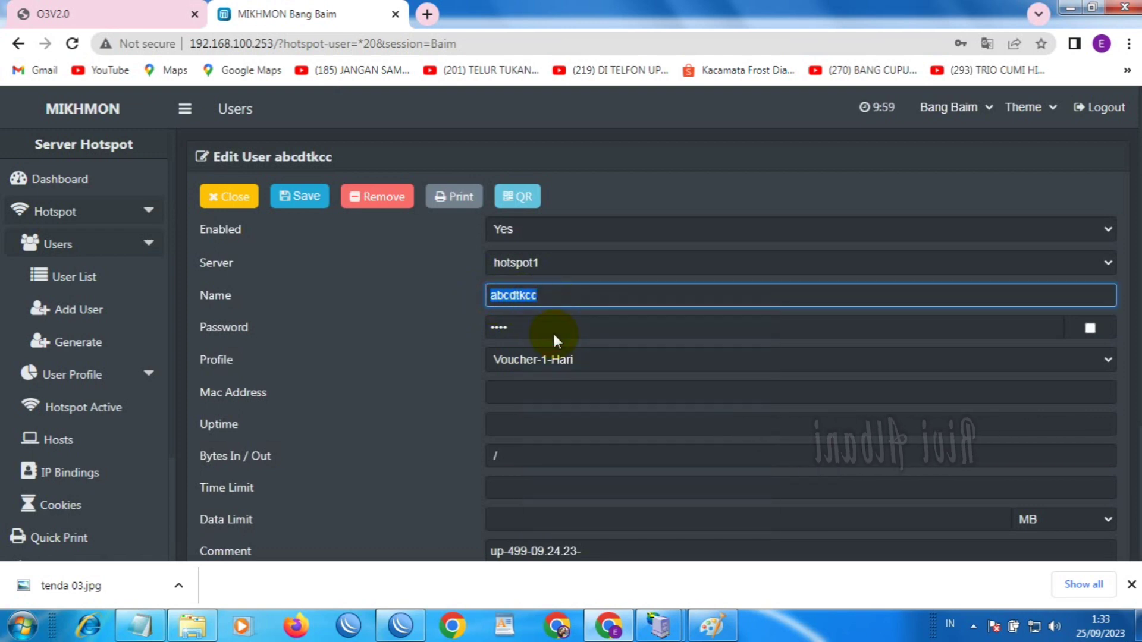
right_click(141, 627)
left_click(122, 543)
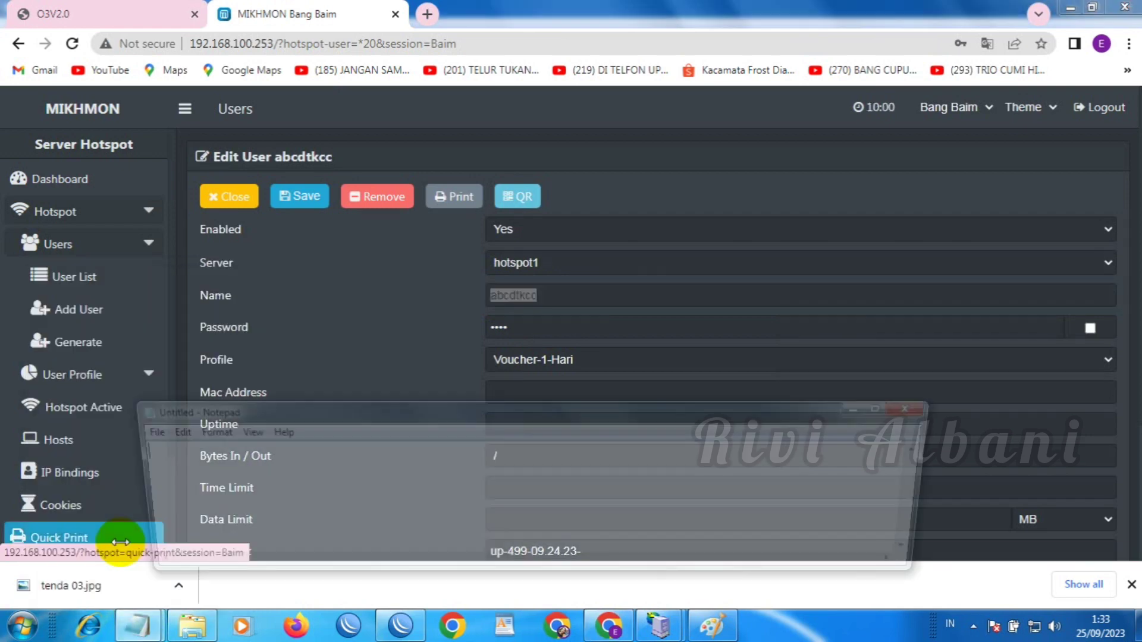
key("ctrl+v")
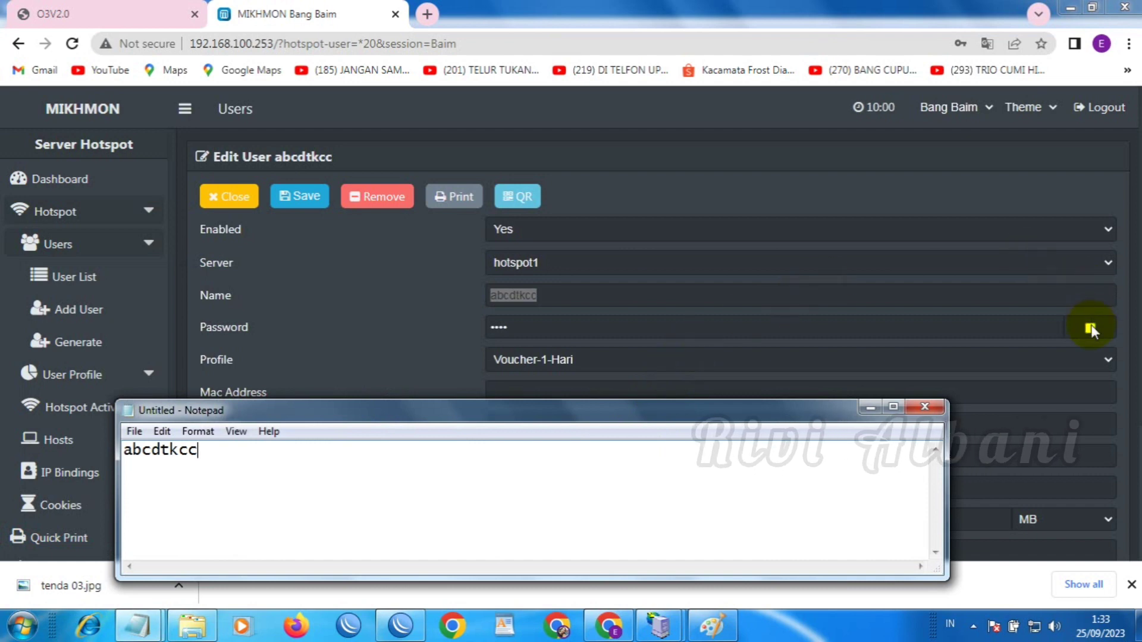
Reveal and copy the voucher's password, paste it under the username, then close the edit form
key("alt+Tab")
left_click(1090, 327)
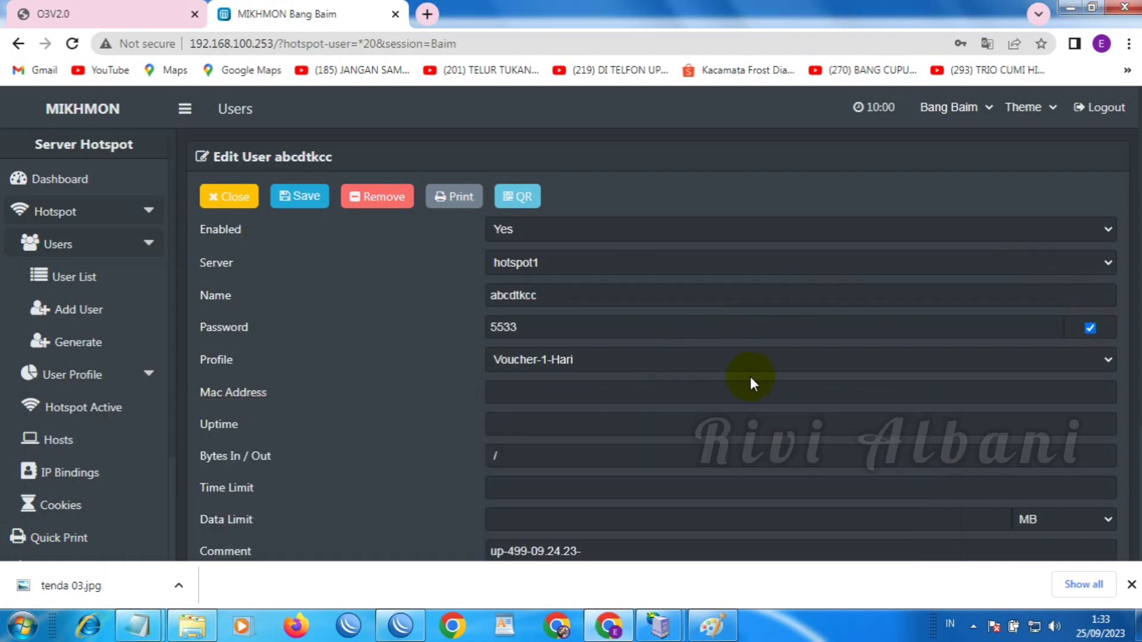
double_click(507, 328)
right_click(497, 324)
left_click(558, 364)
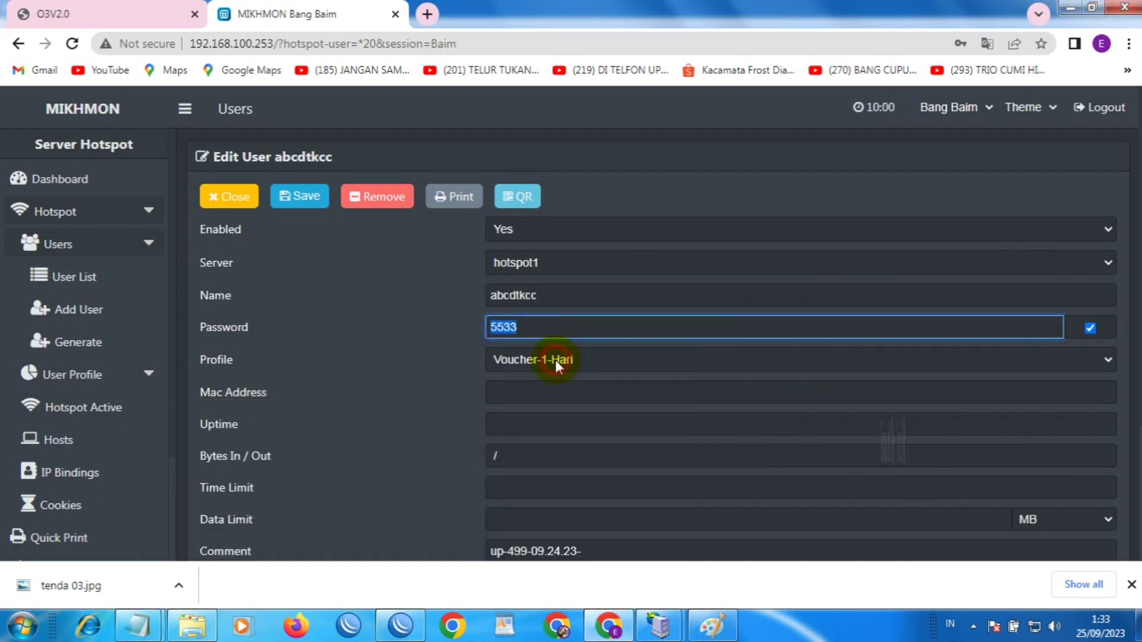
left_click(137, 624)
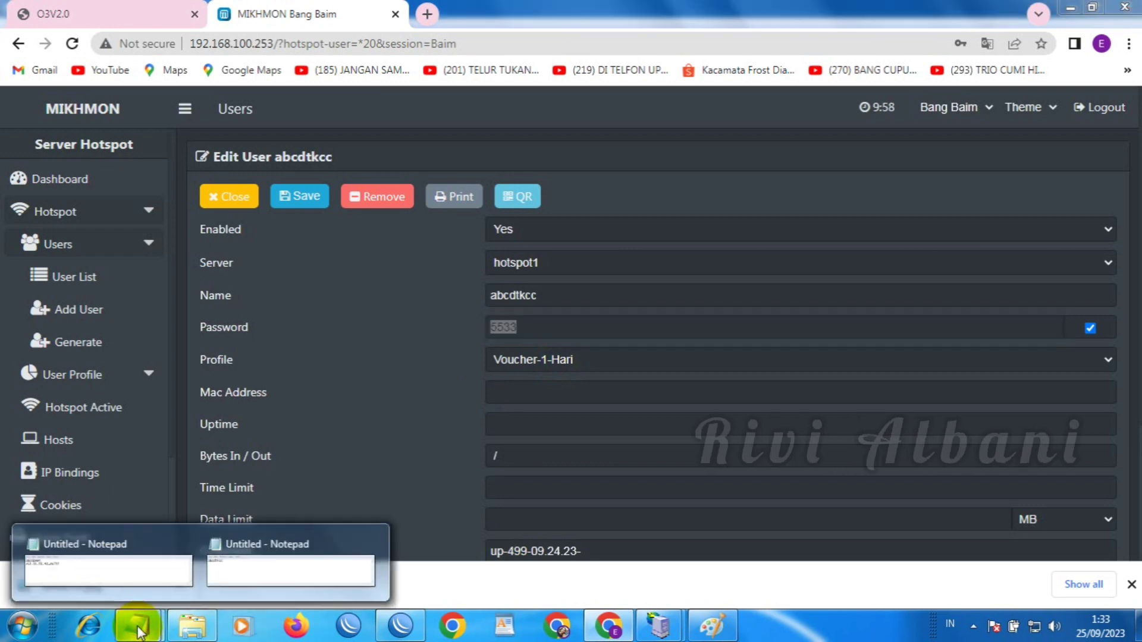
left_click(274, 589)
key("Return")
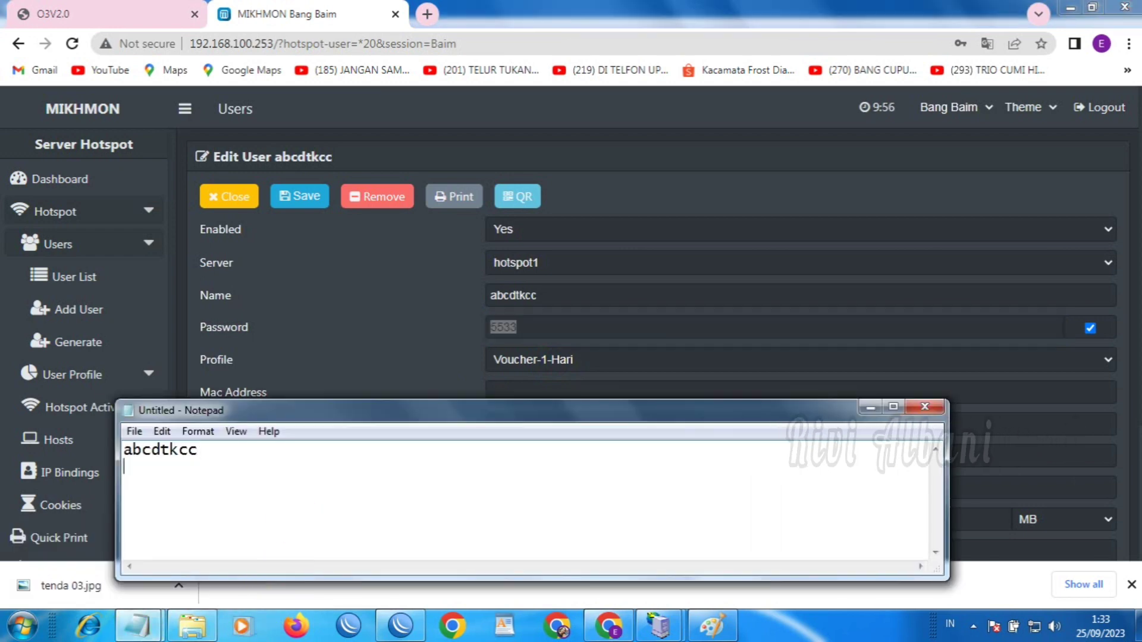
key("ctrl+v")
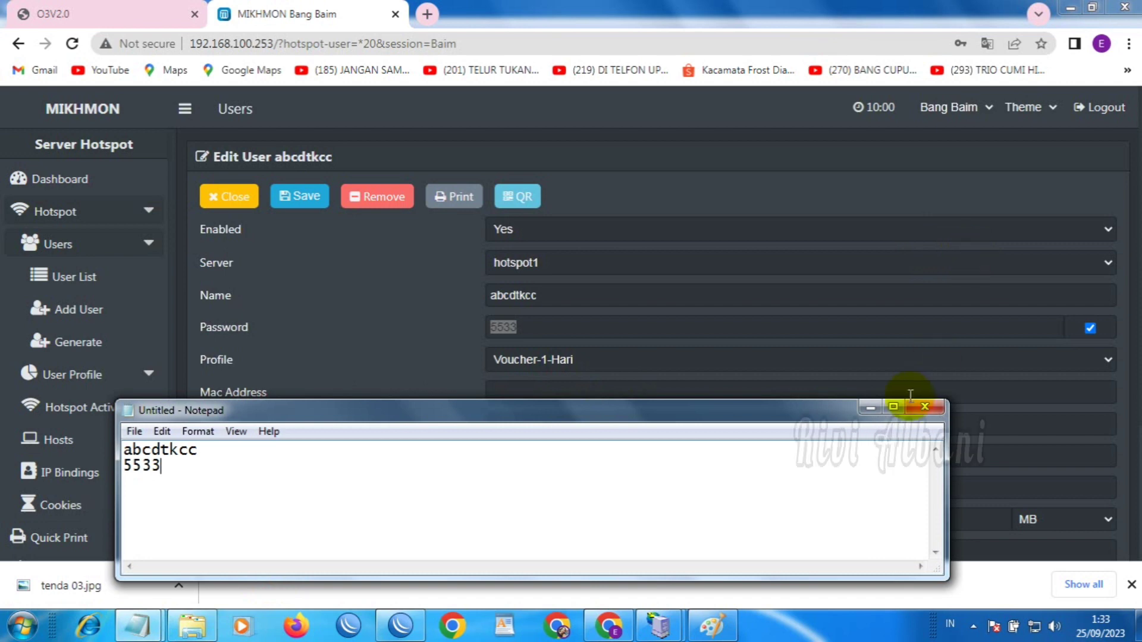
left_click(870, 408)
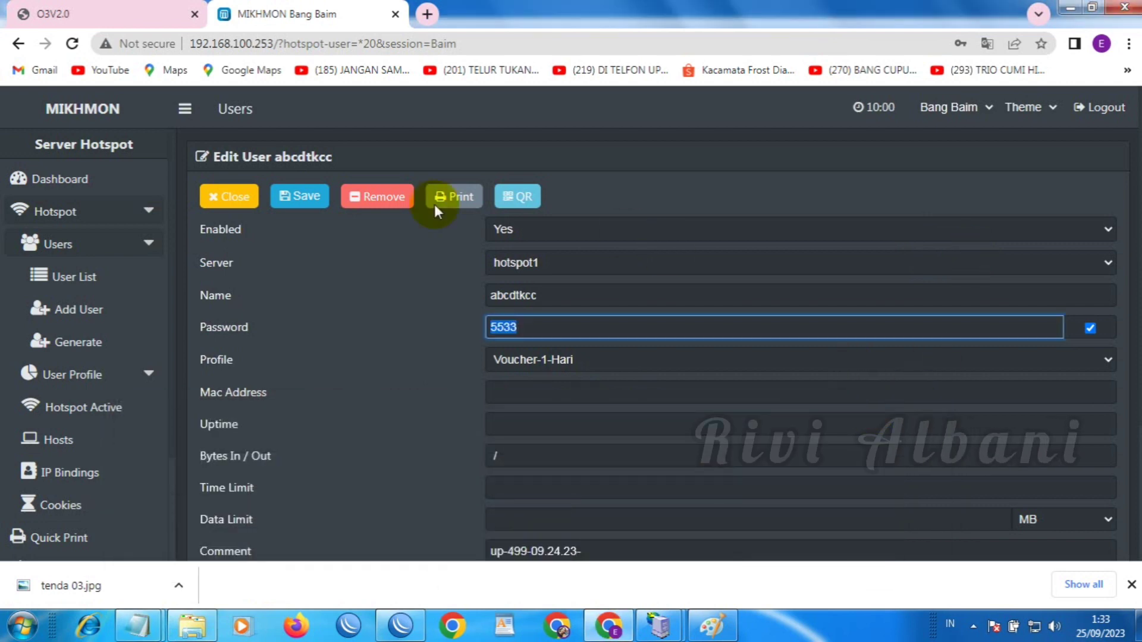
left_click(239, 199)
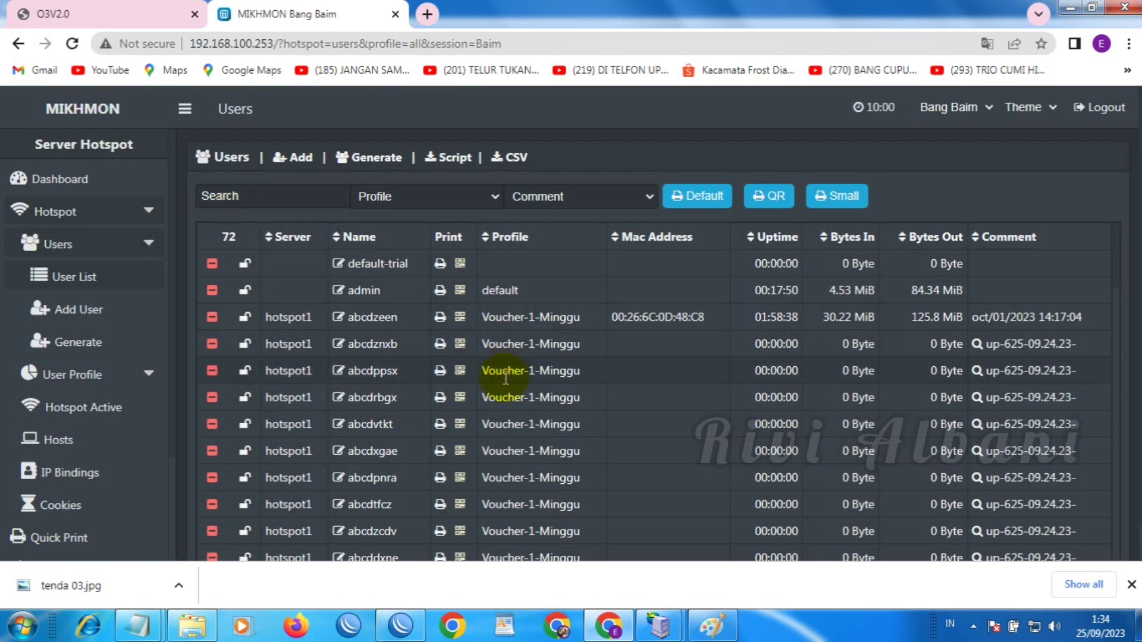
Open a Voucher-1-Minggu user, show its password, and copy its username
left_click(370, 376)
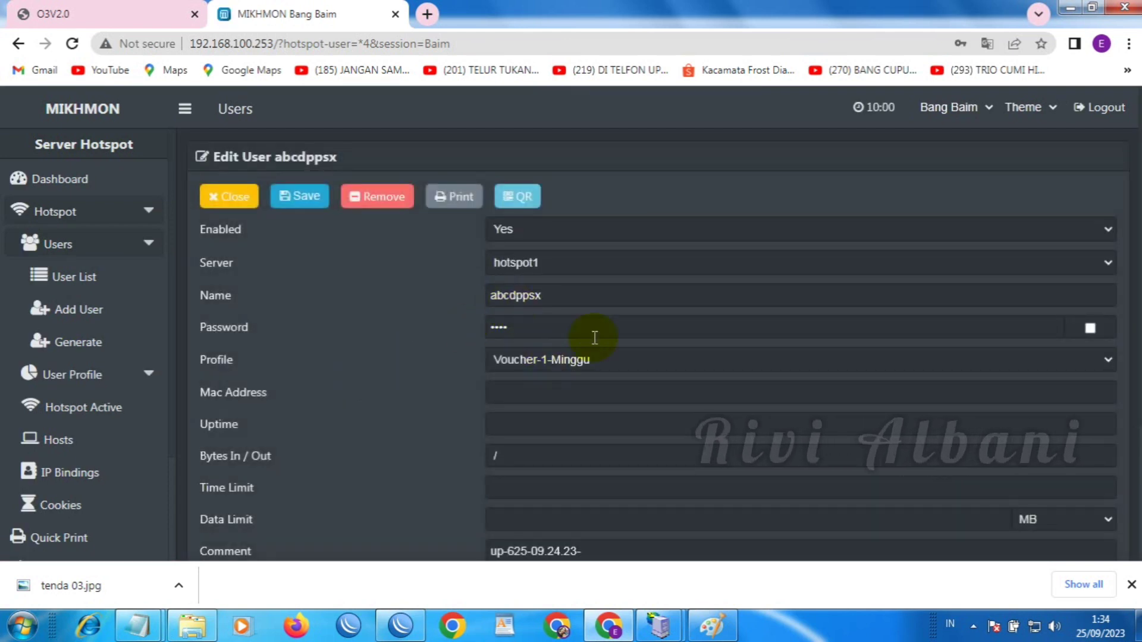
left_click(1090, 329)
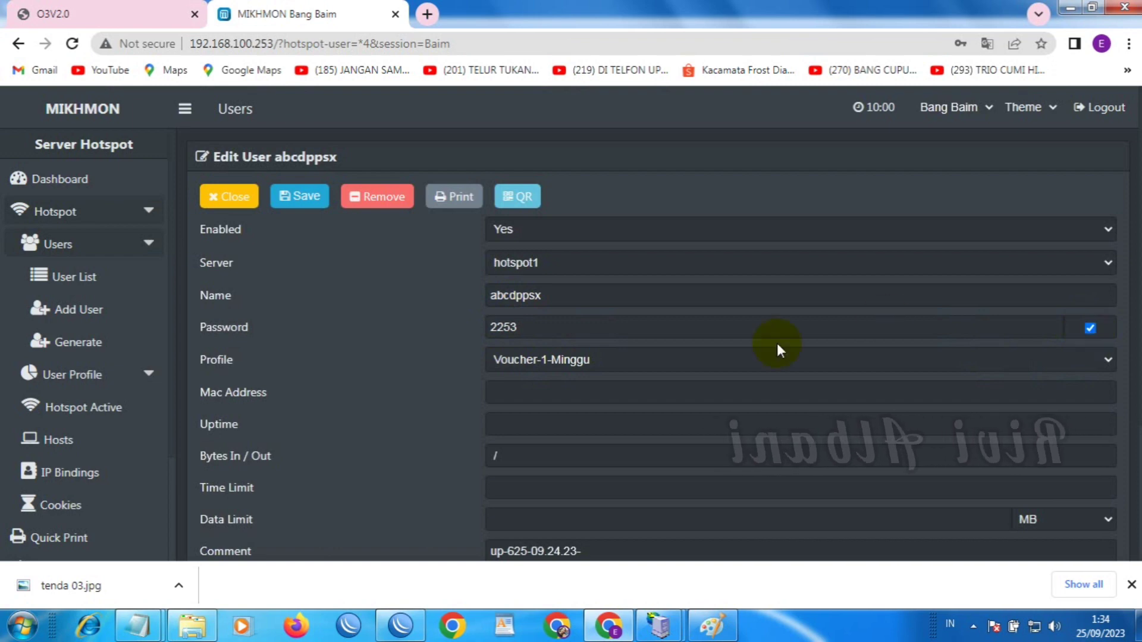
left_click(535, 297)
right_click(527, 296)
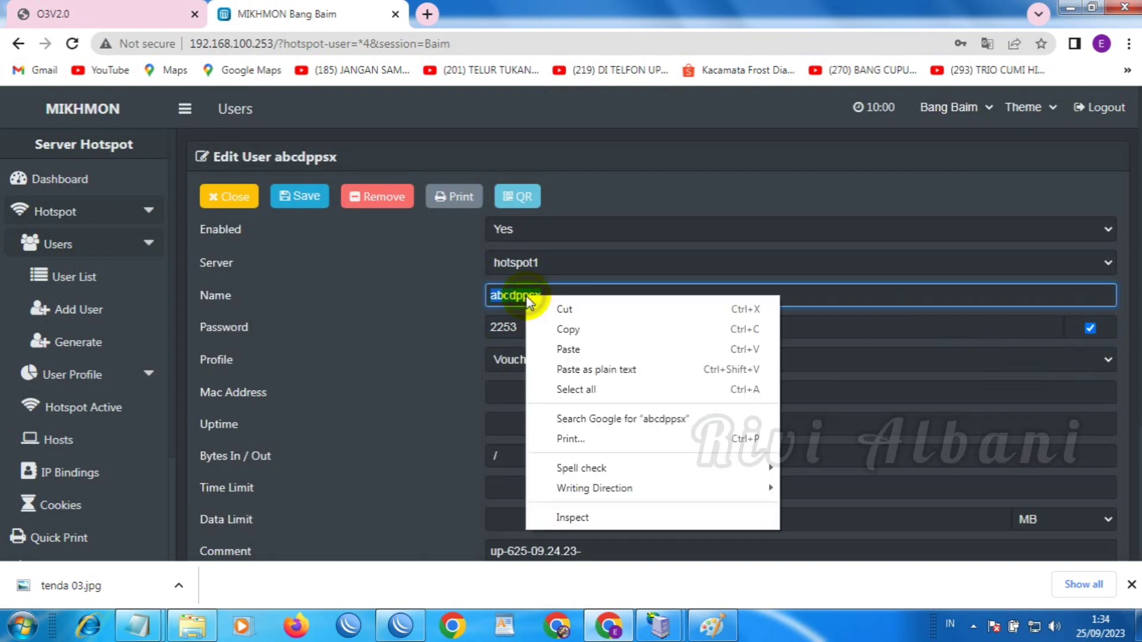
left_click(561, 331)
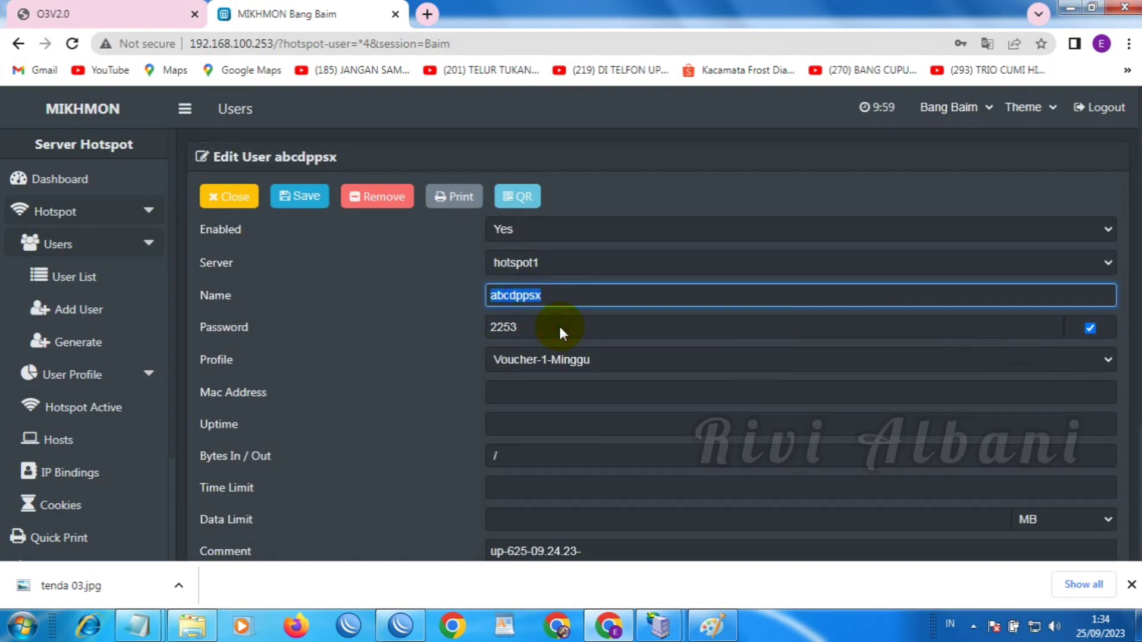
Add a '1 minggu' line to the note with the one-week username and its password below
left_click(134, 625)
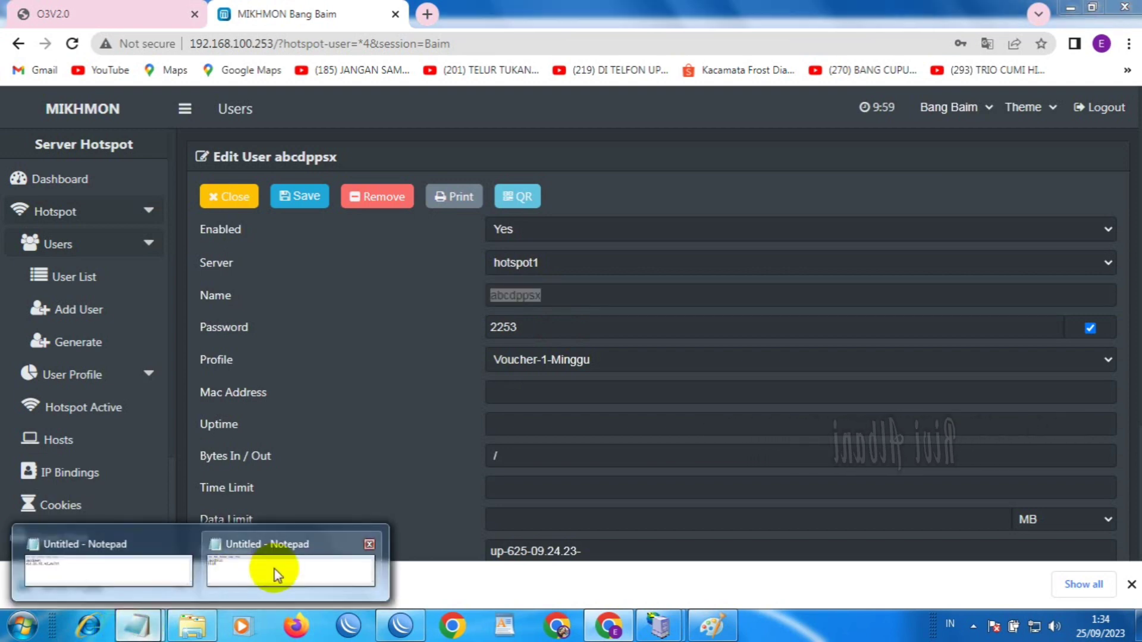
left_click(275, 571)
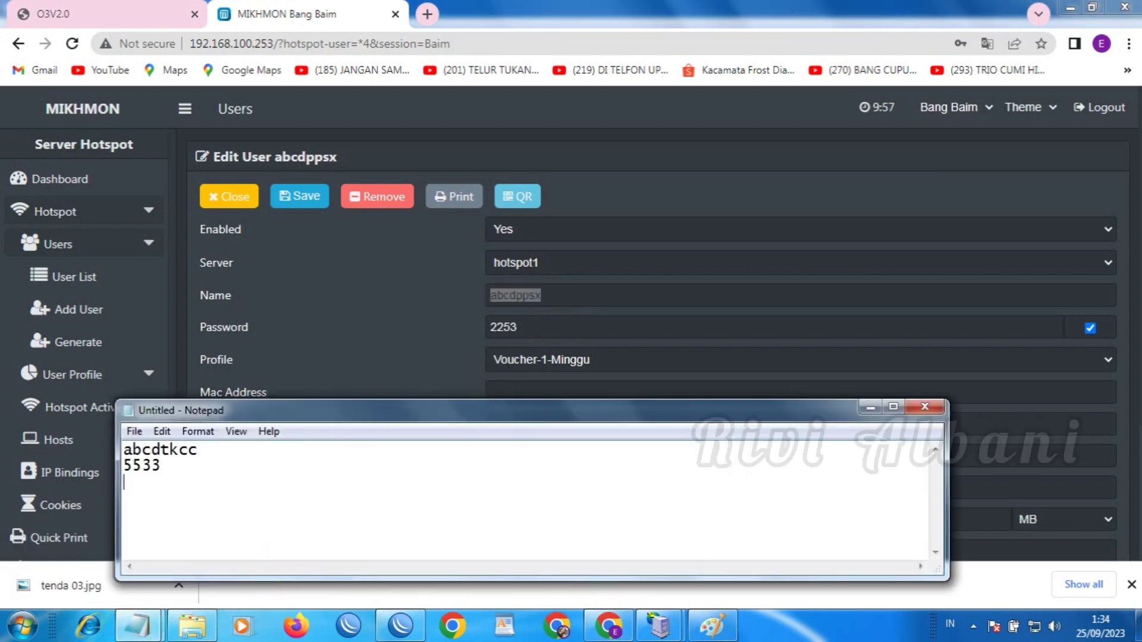
type("1 minggu")
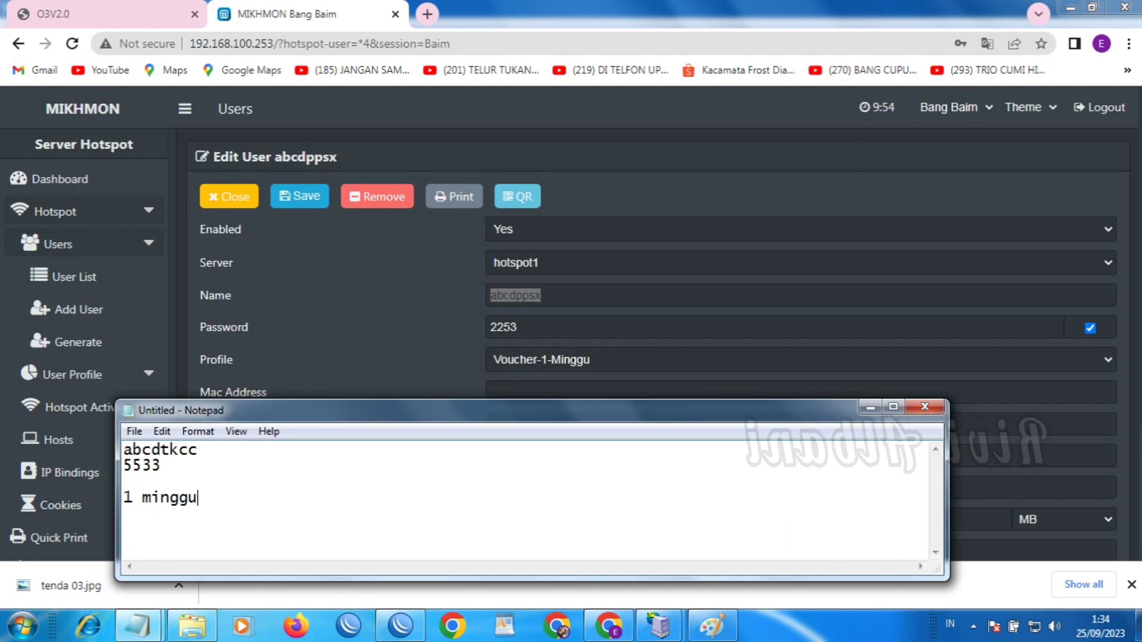
key("Return")
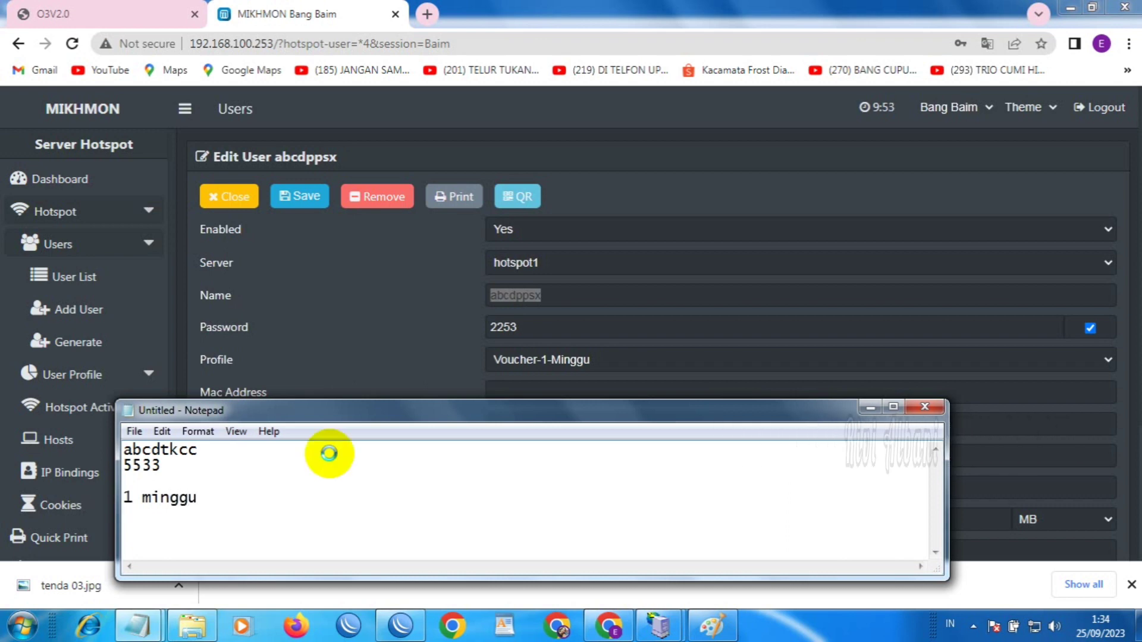
key("ctrl+v")
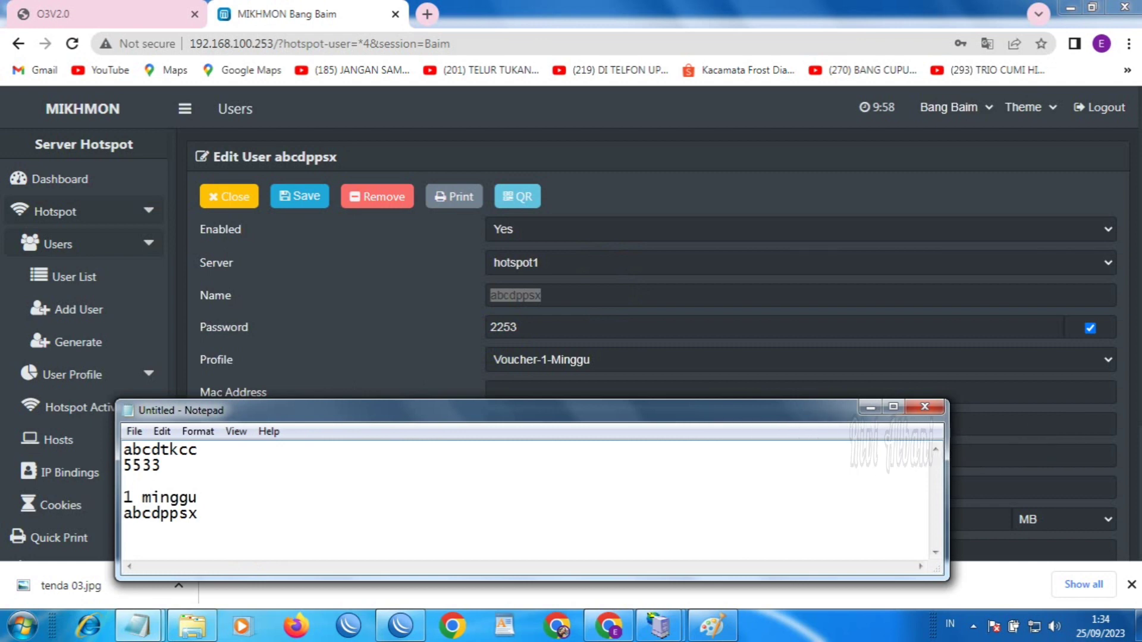
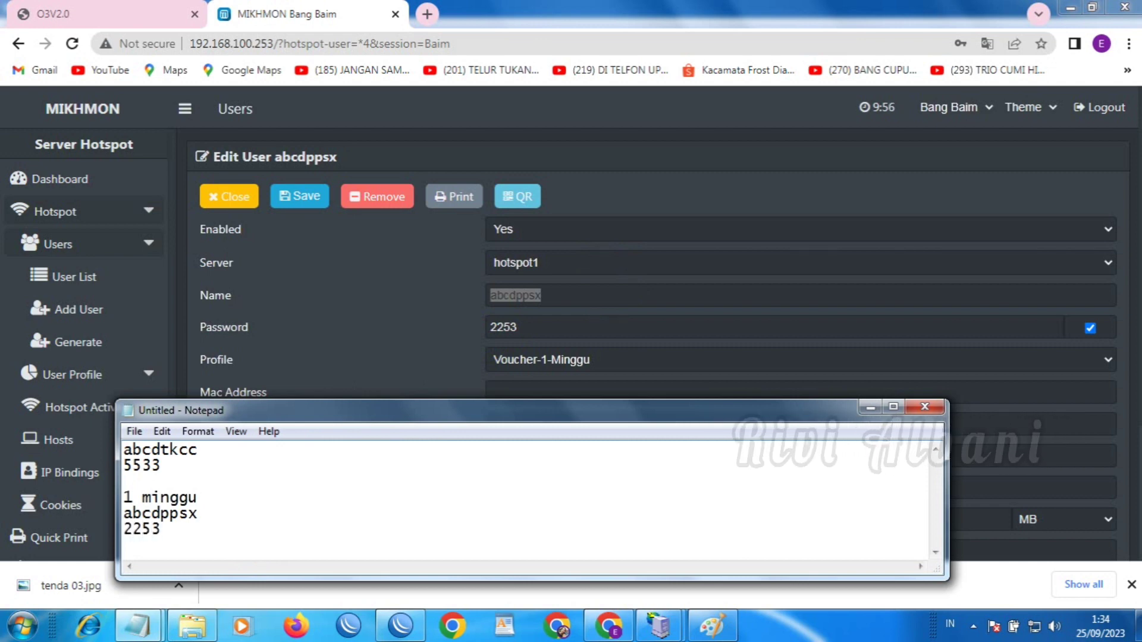
left_click(870, 409)
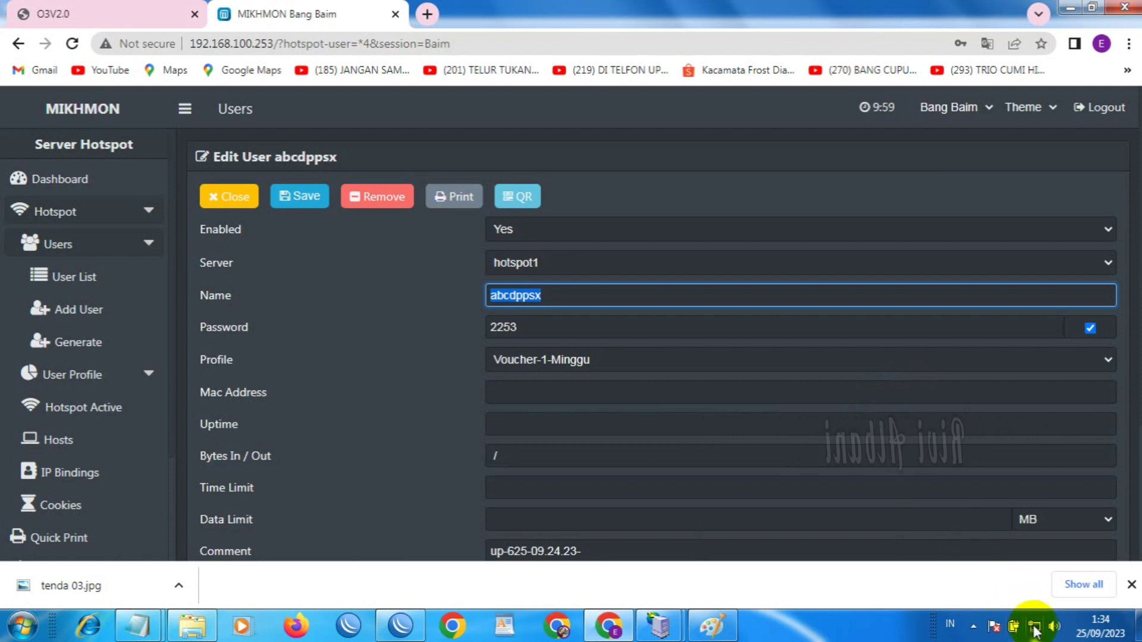
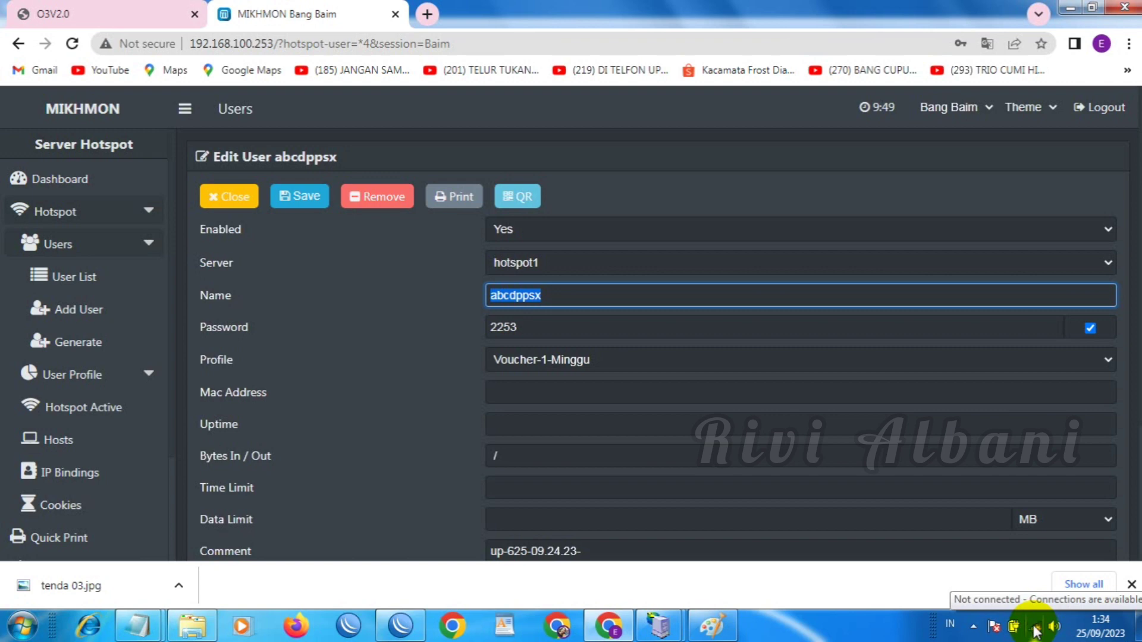
Connect the PC to the Baim Hotspot Wi-Fi network and mark it as a Public network
left_click(1037, 629)
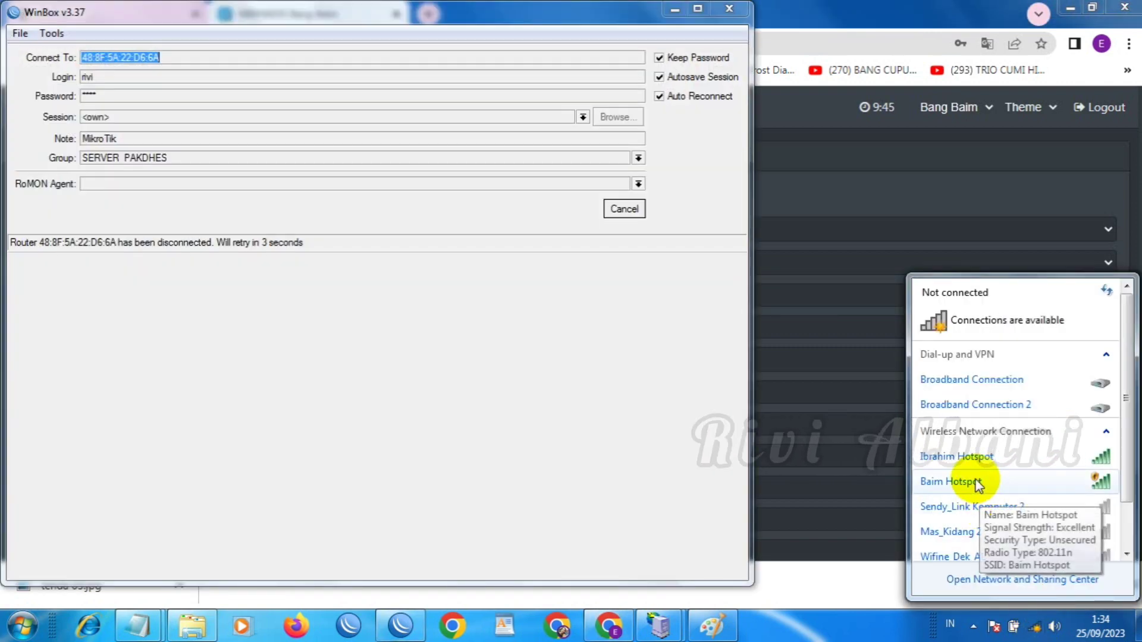
left_click(977, 483)
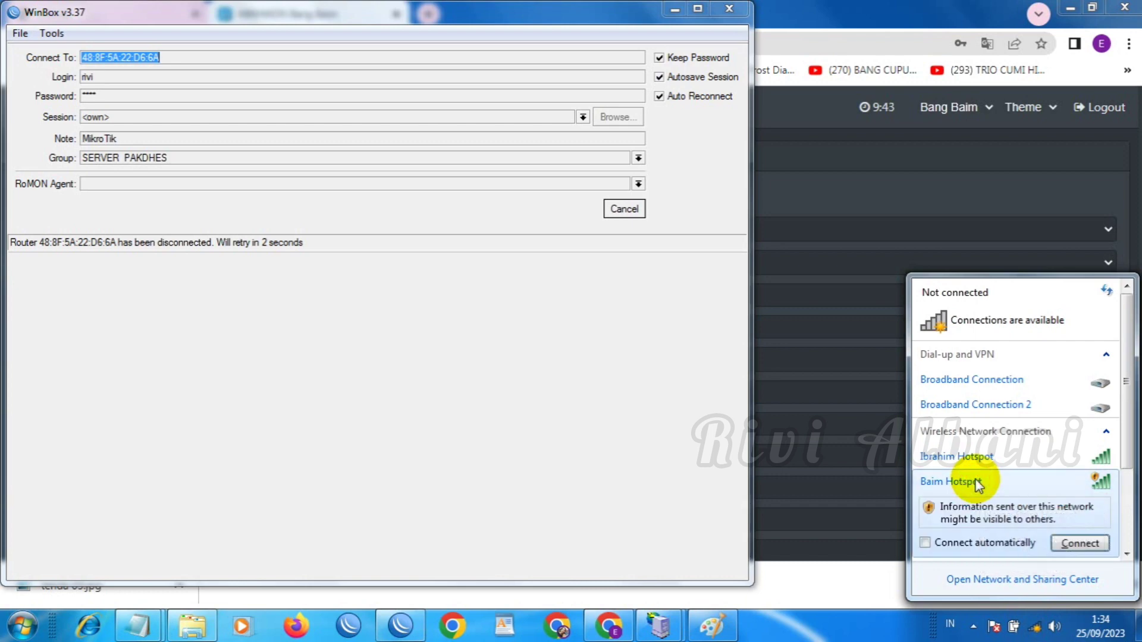
left_click(1077, 544)
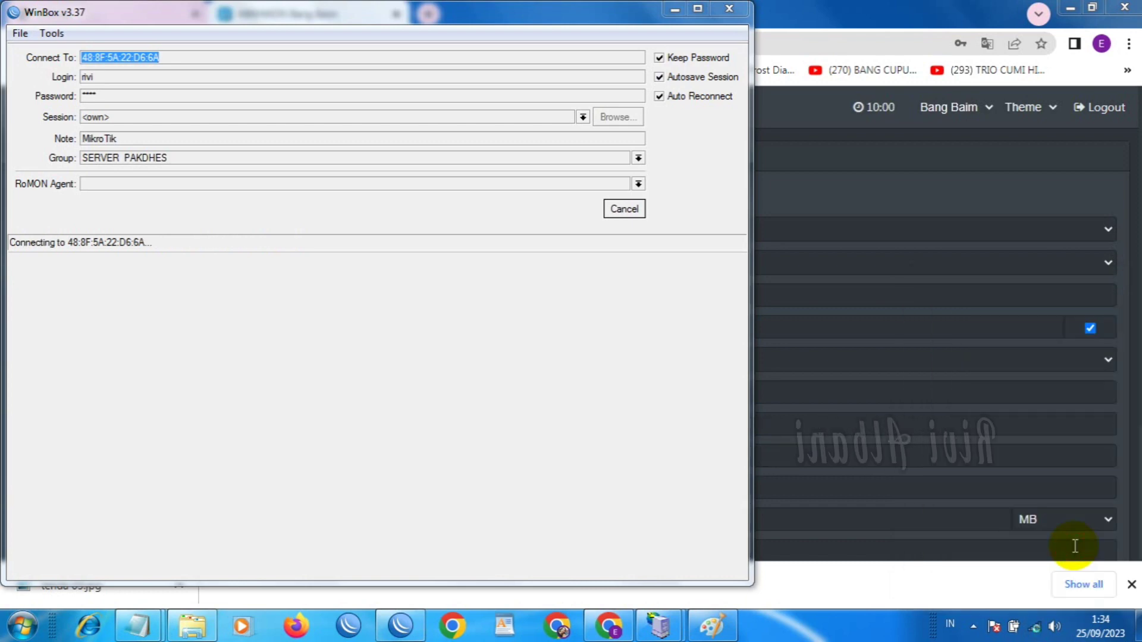
left_click(904, 267)
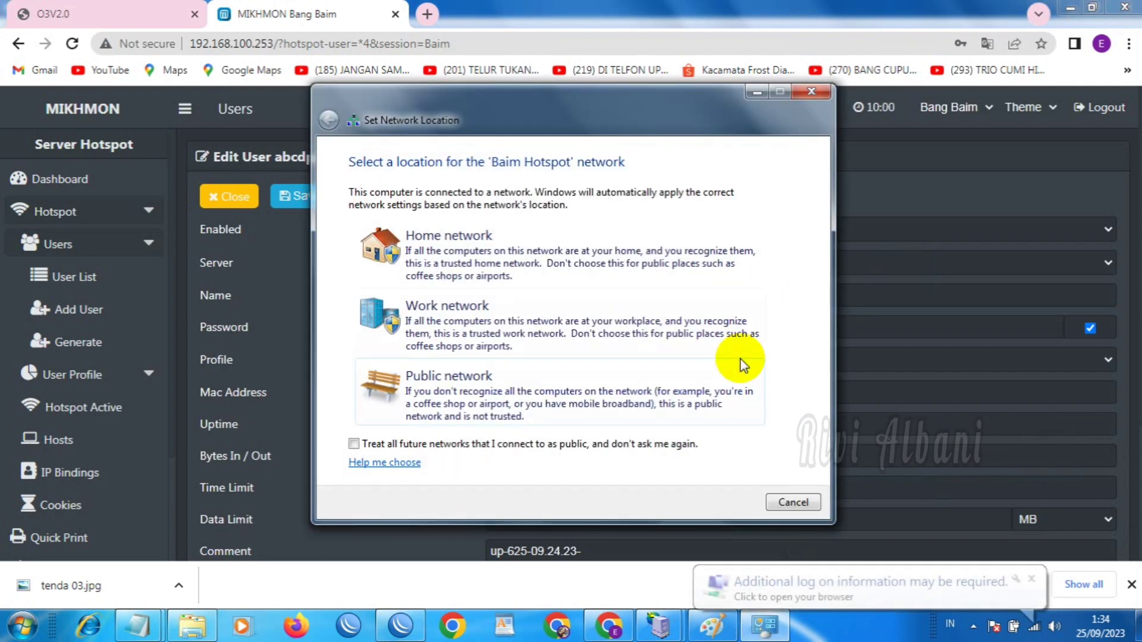
left_click(660, 392)
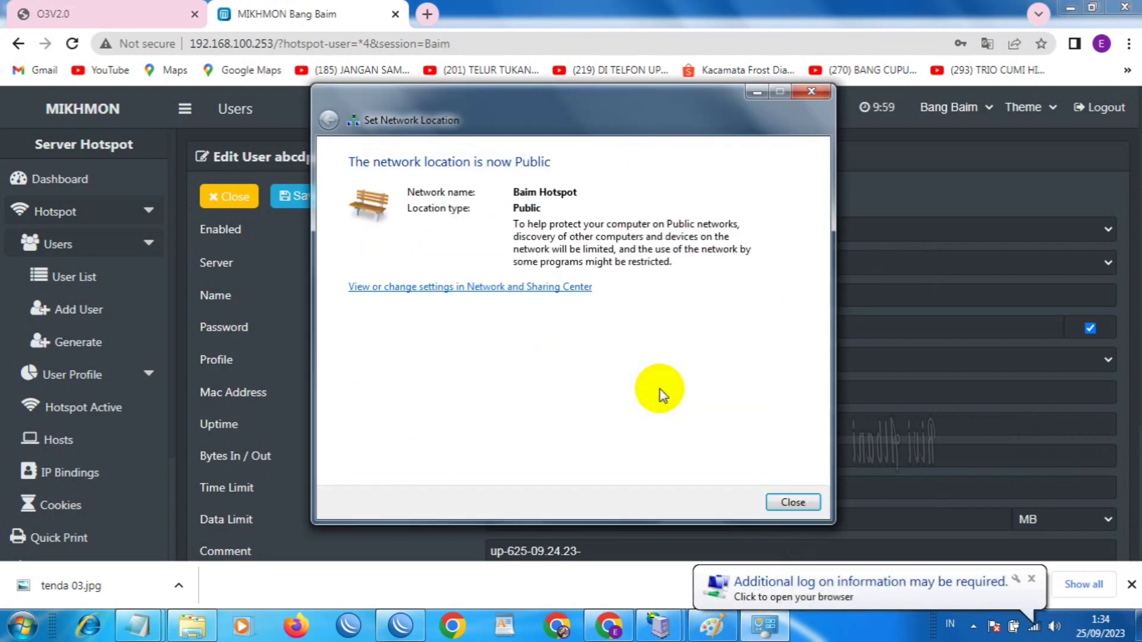
left_click(785, 496)
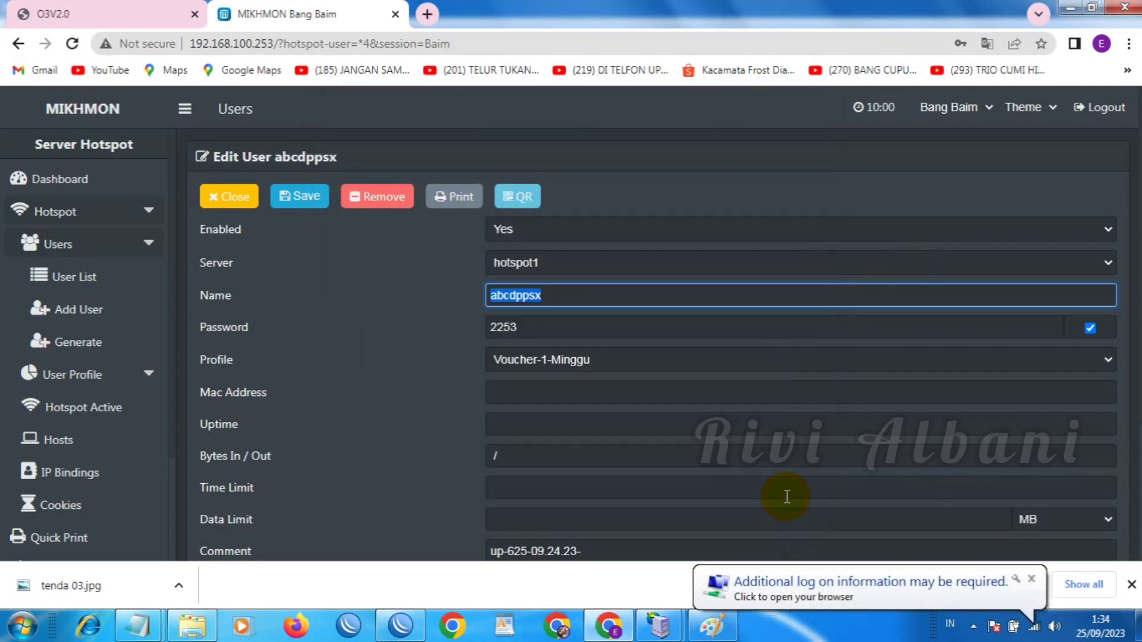
Load rivis.net in a new Chrome tab to reach the MikroTik hotspot login page
left_click(807, 590)
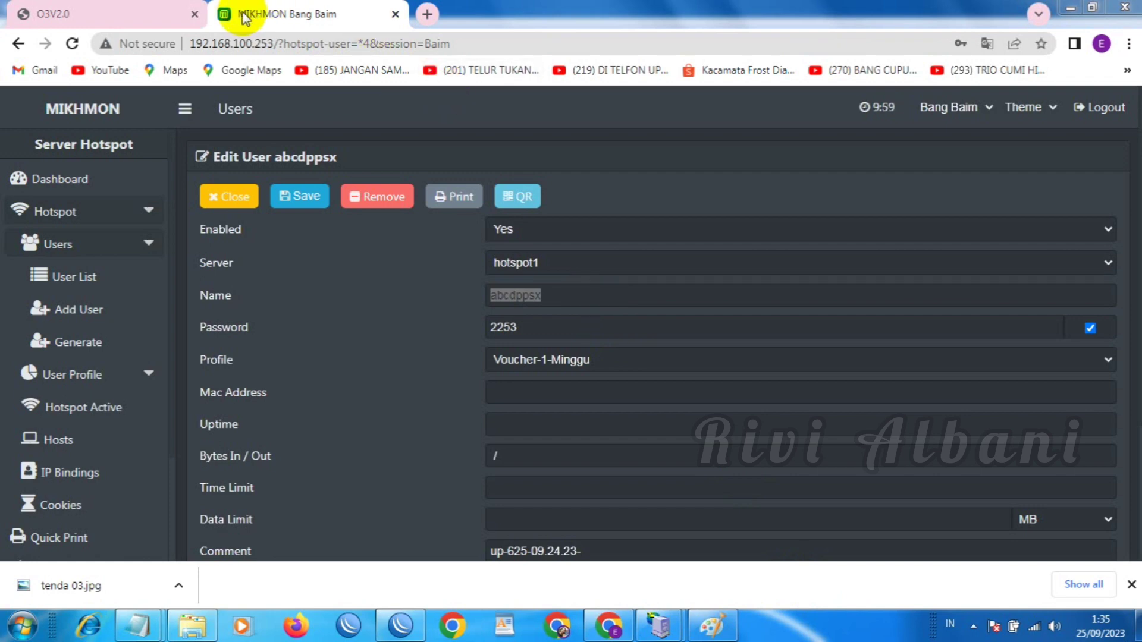
left_click(428, 14)
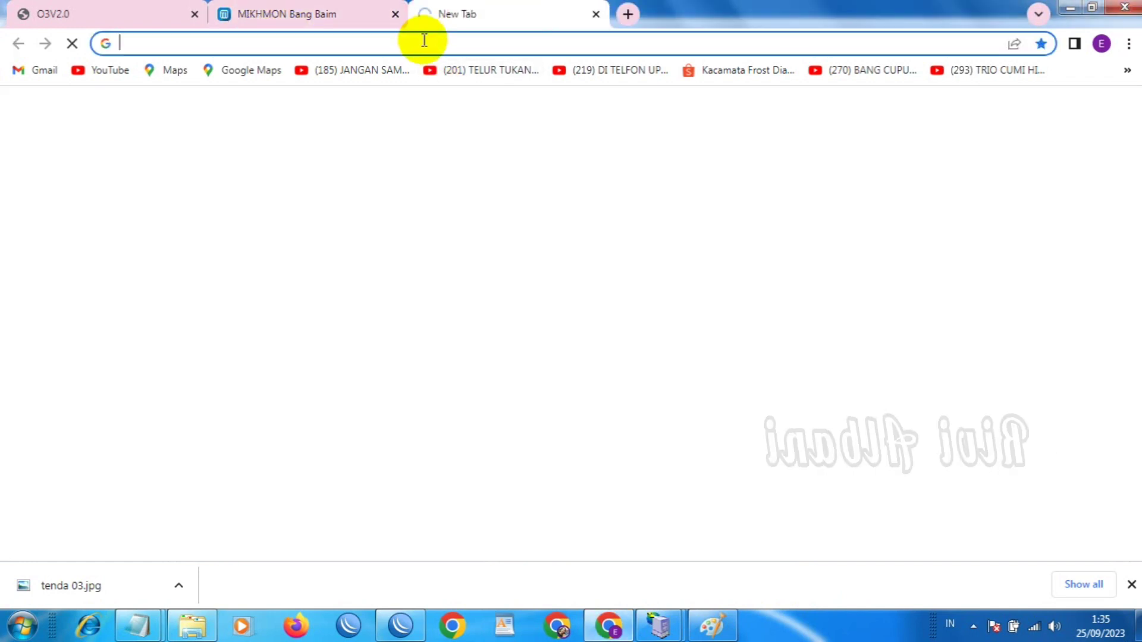
left_click(422, 40)
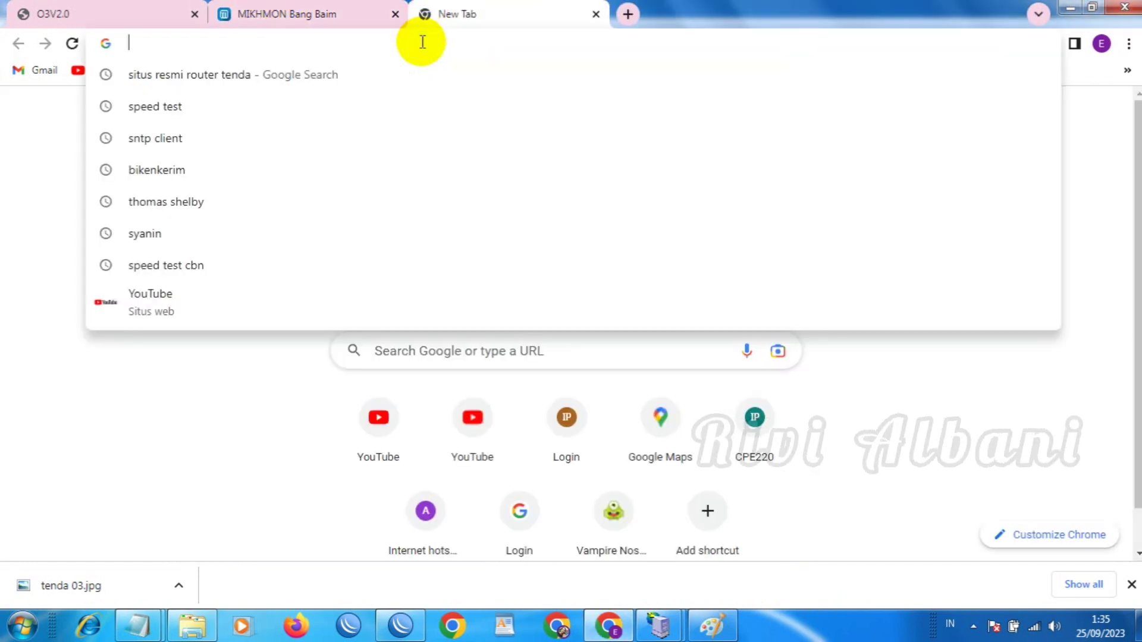
type("rivis.")
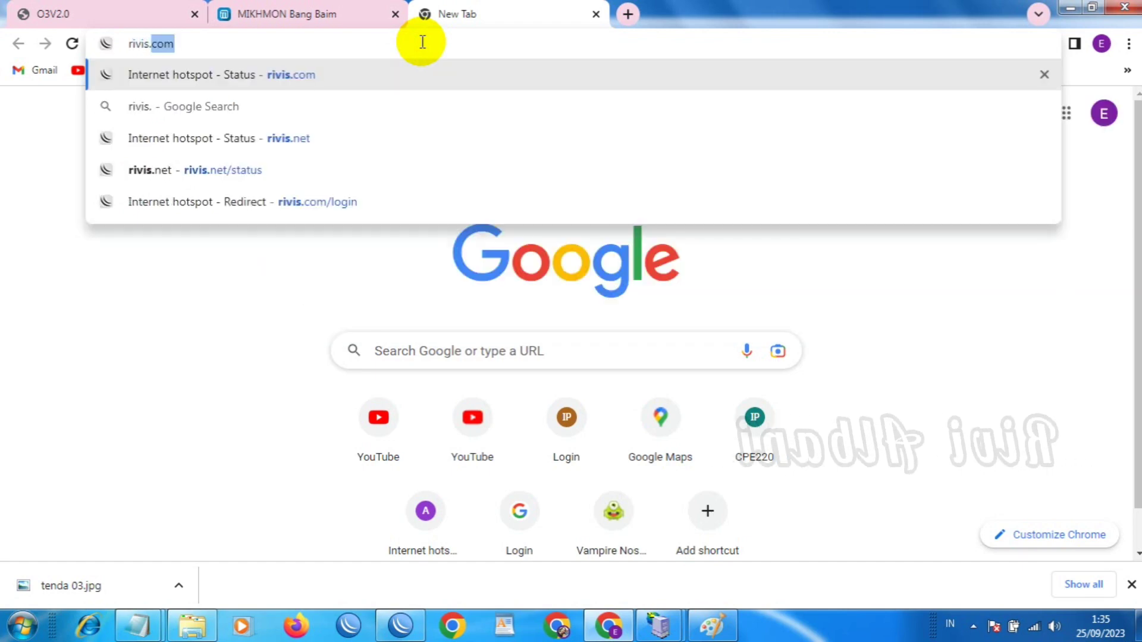
type("net")
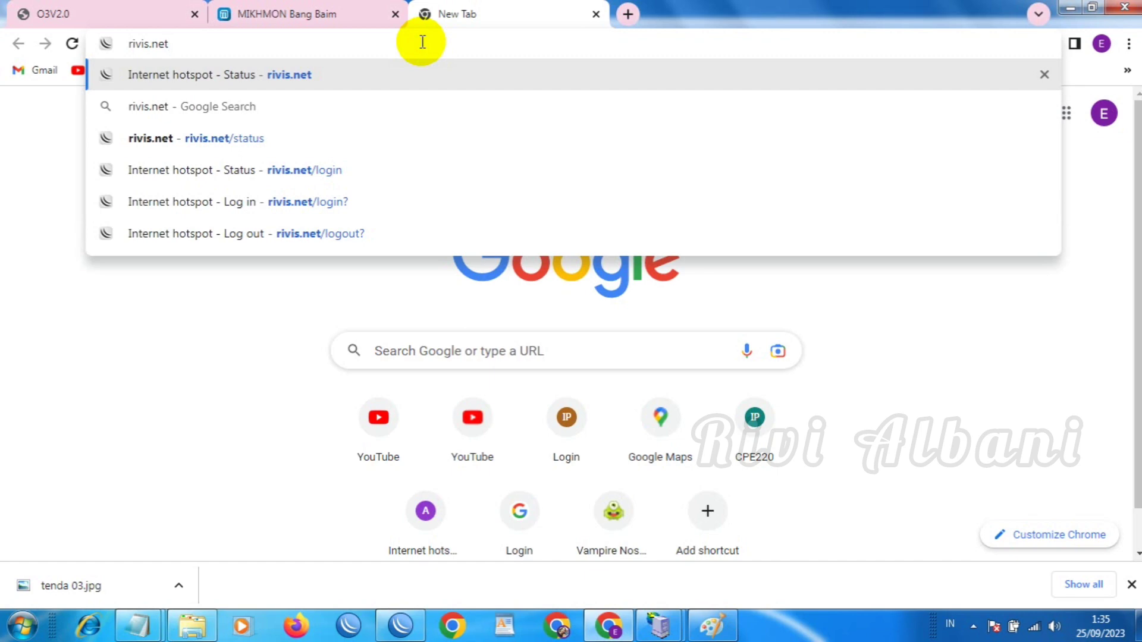
key("Return")
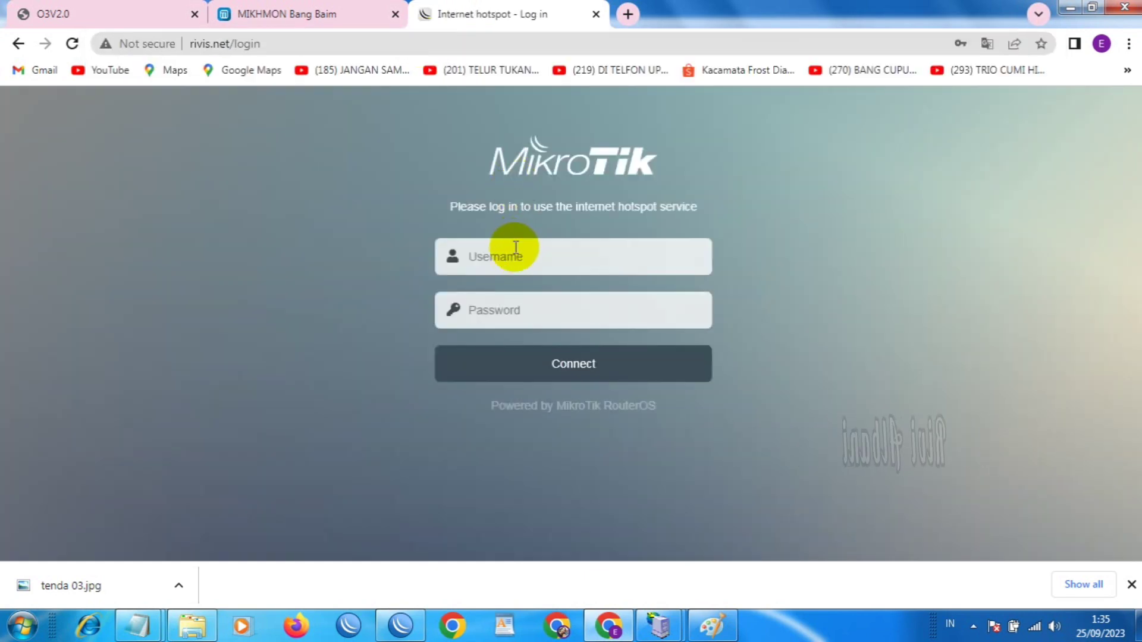
Log in to the hotspot as admin with its password and save the login in Chrome
left_click(515, 248)
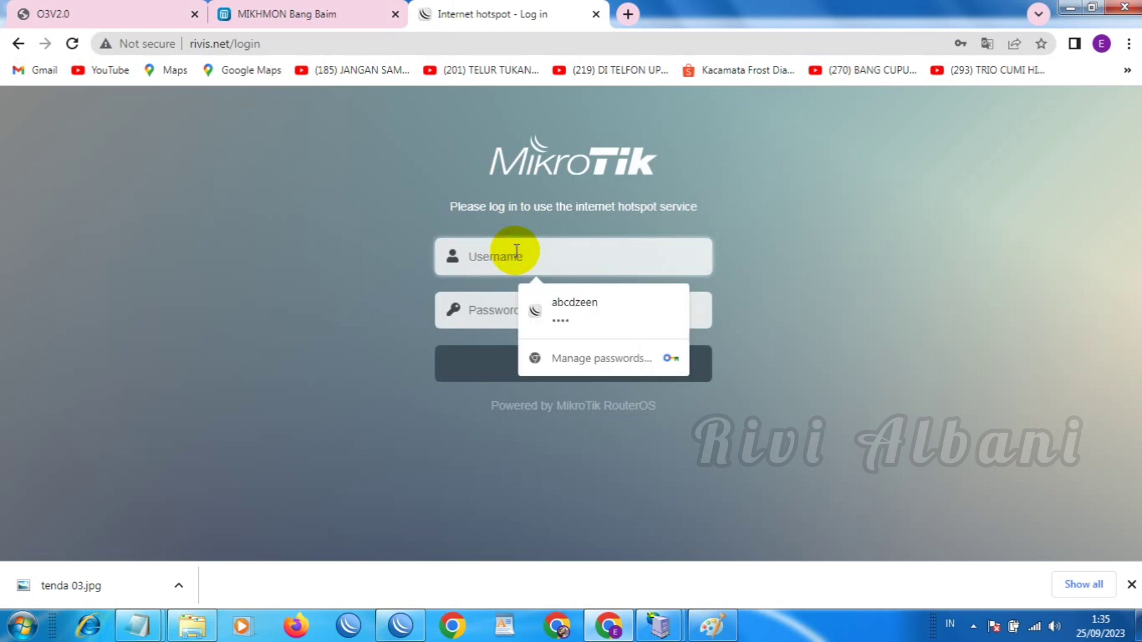
type("admin")
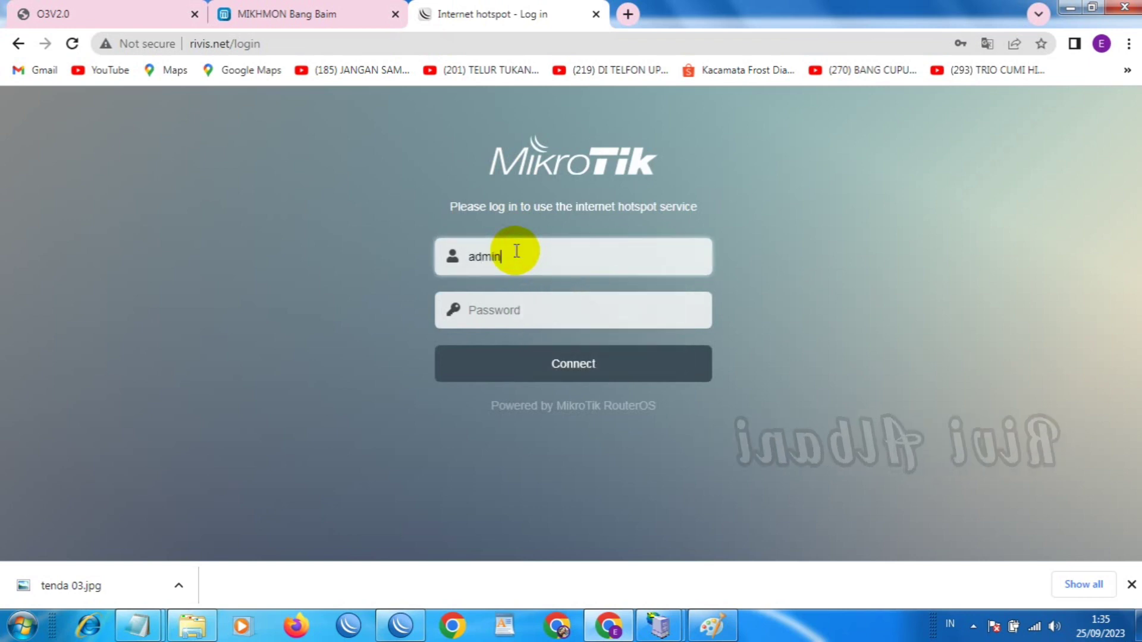
key("Tab")
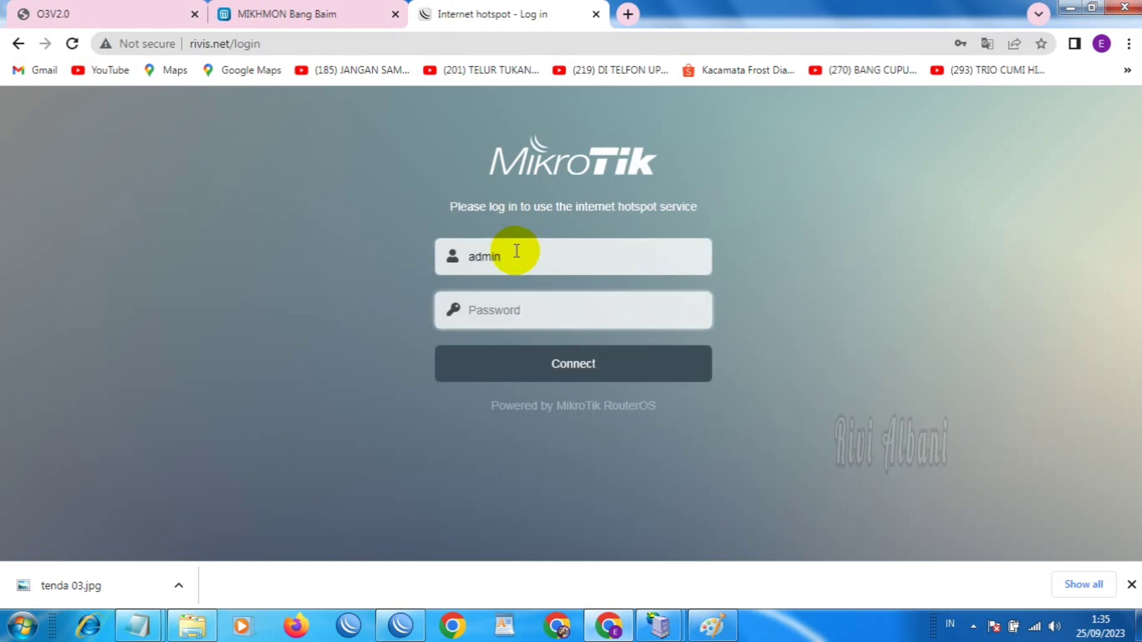
type("a")
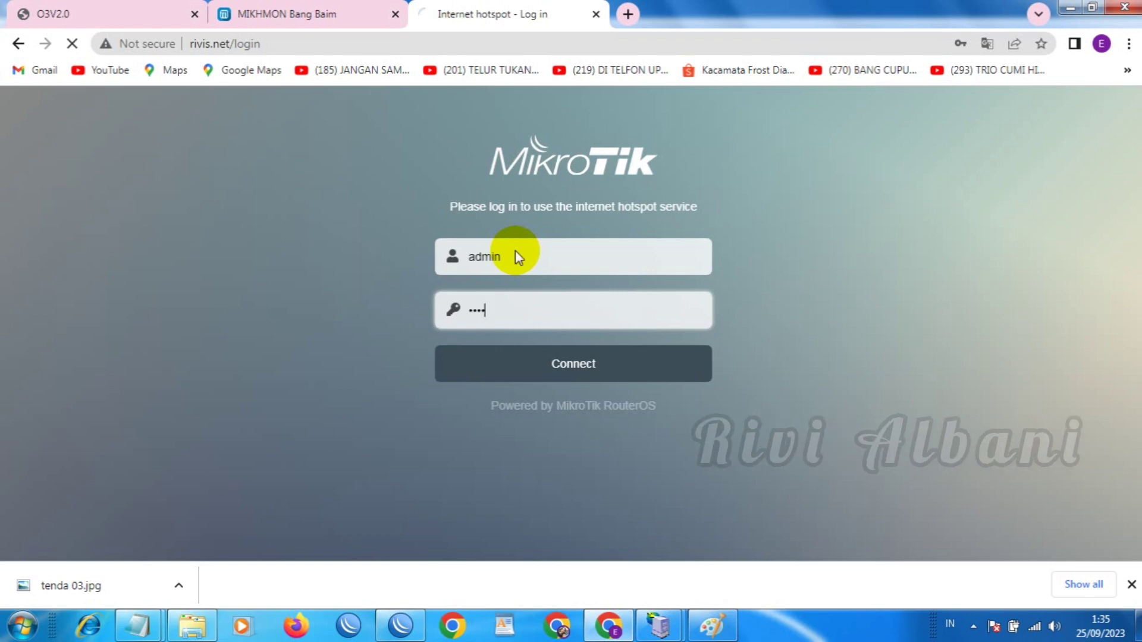
key("Return")
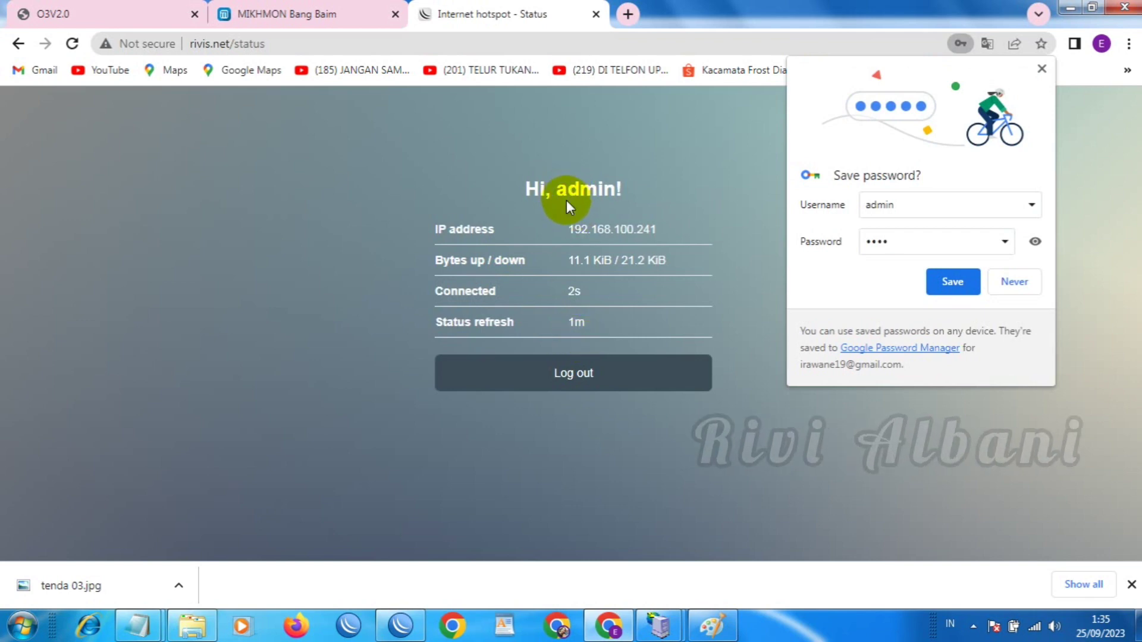
left_click(932, 286)
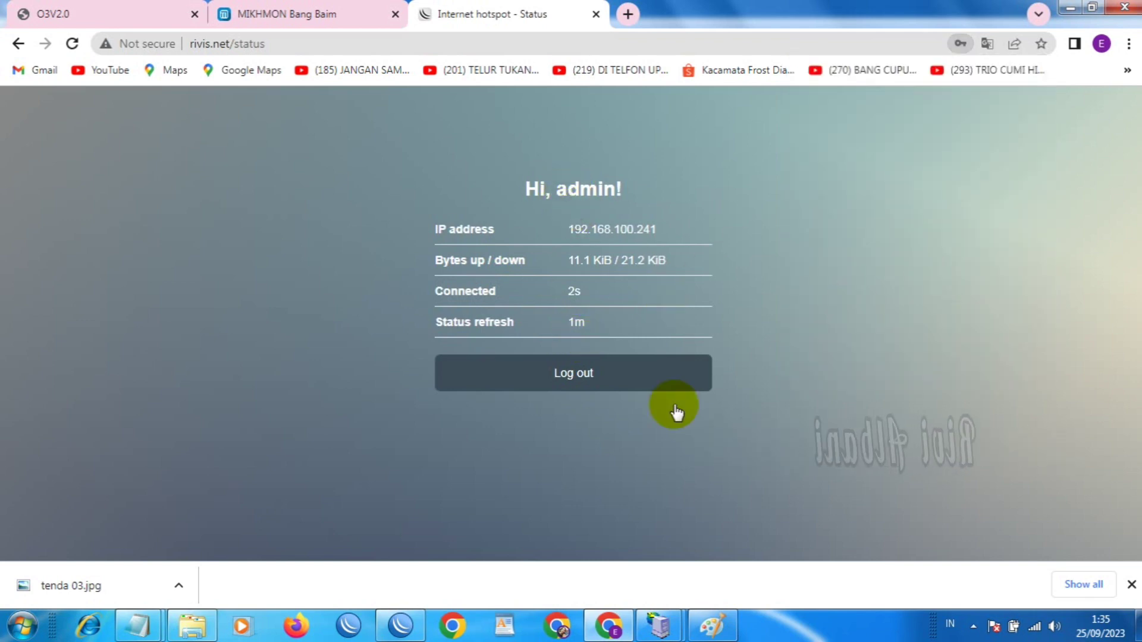
Log out of the hotspot, log back in, then log out again
left_click(583, 386)
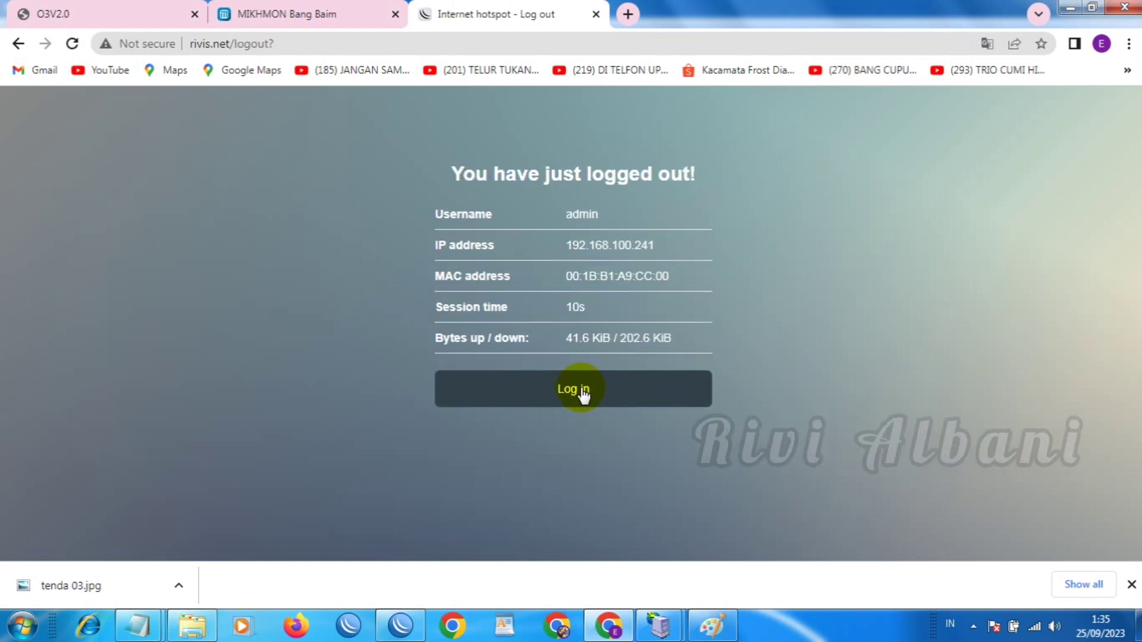
left_click(574, 402)
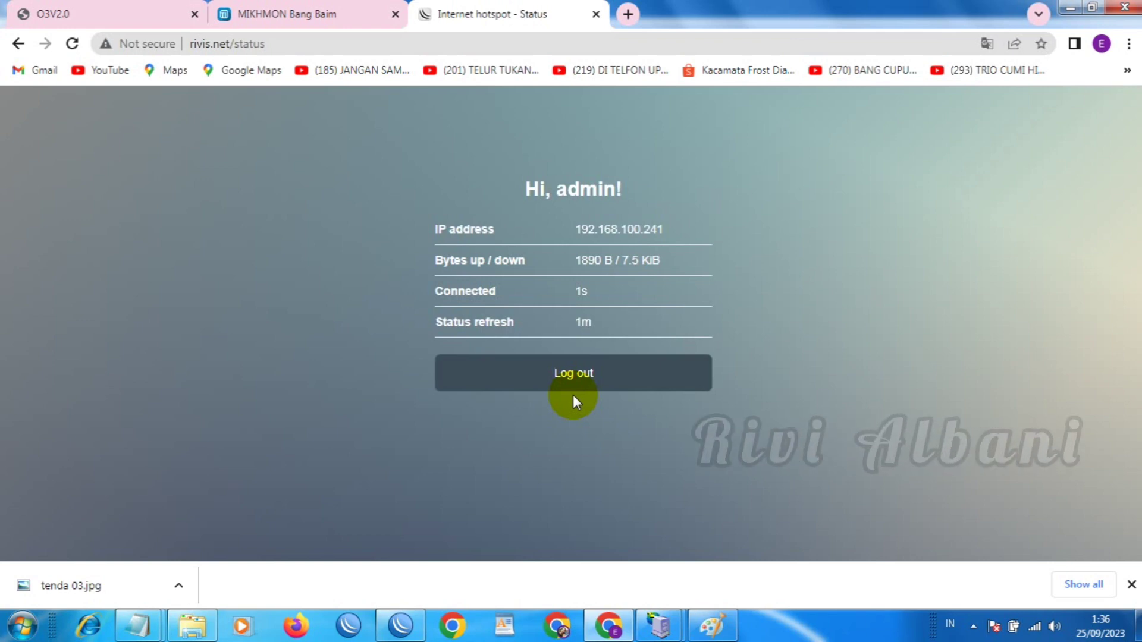
left_click(576, 377)
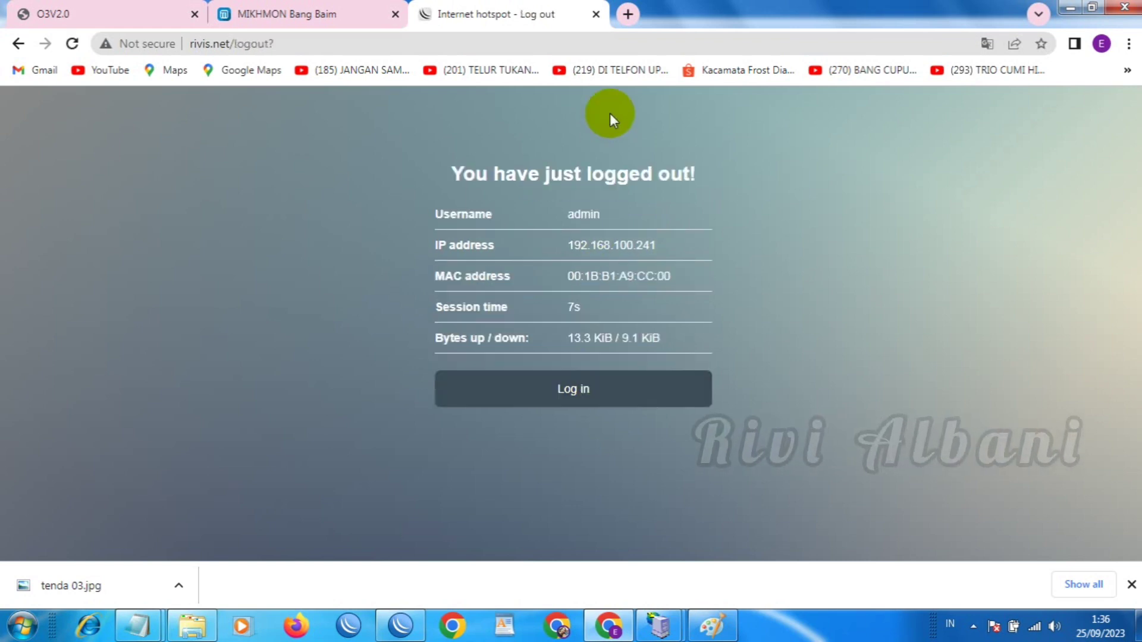
Close the hotspot log-out tab and go to Chrome's full History page
left_click(596, 14)
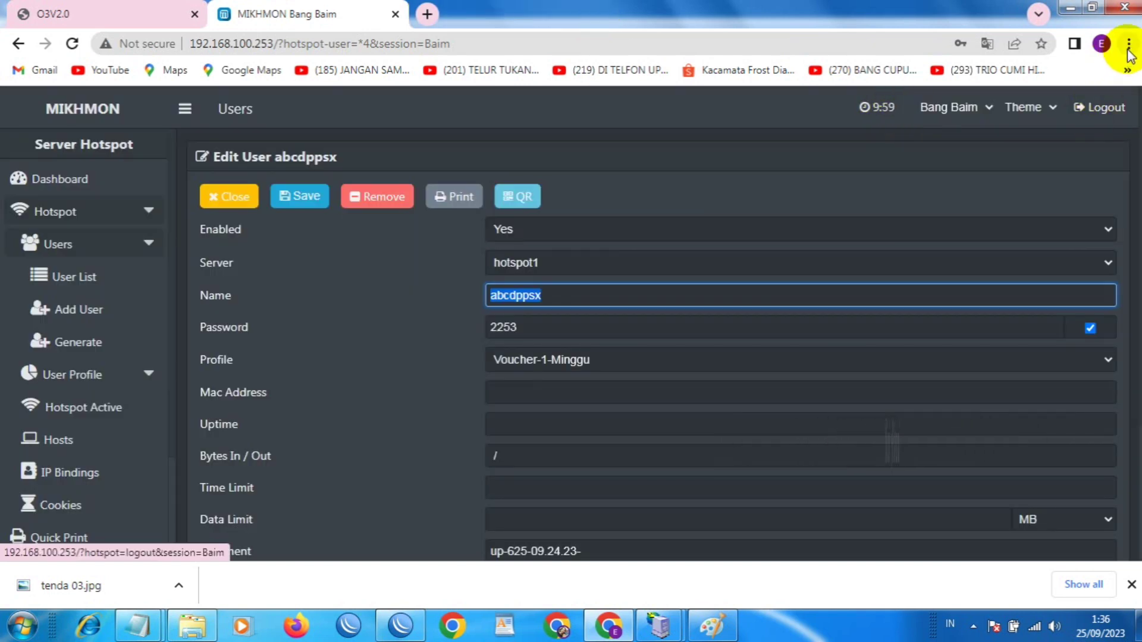
left_click(1128, 51)
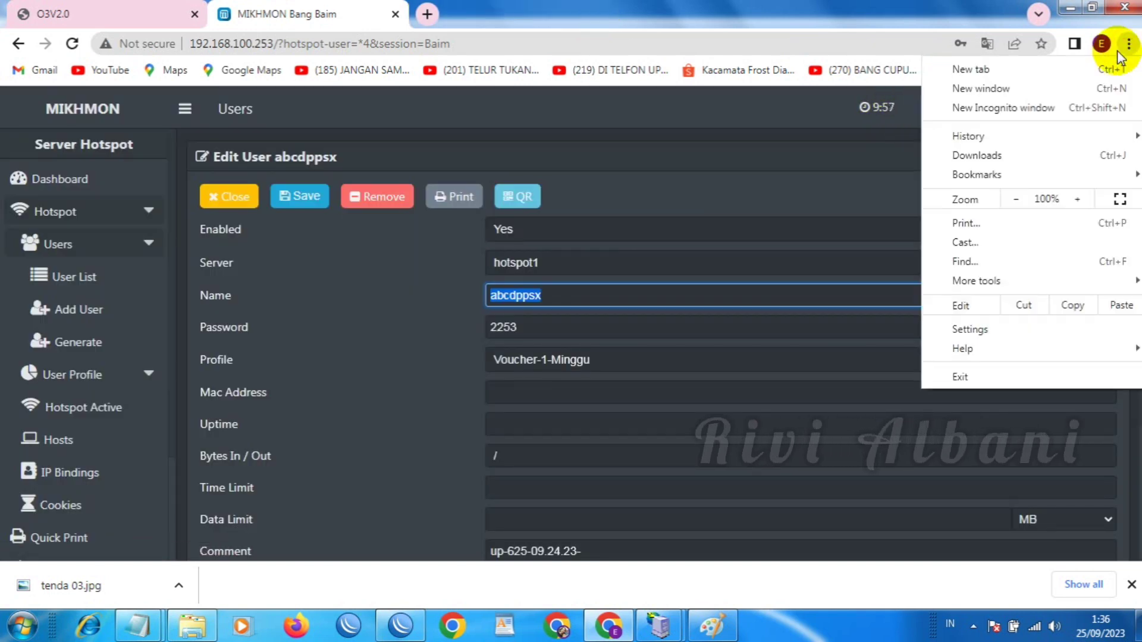
mouse_move(1000, 139)
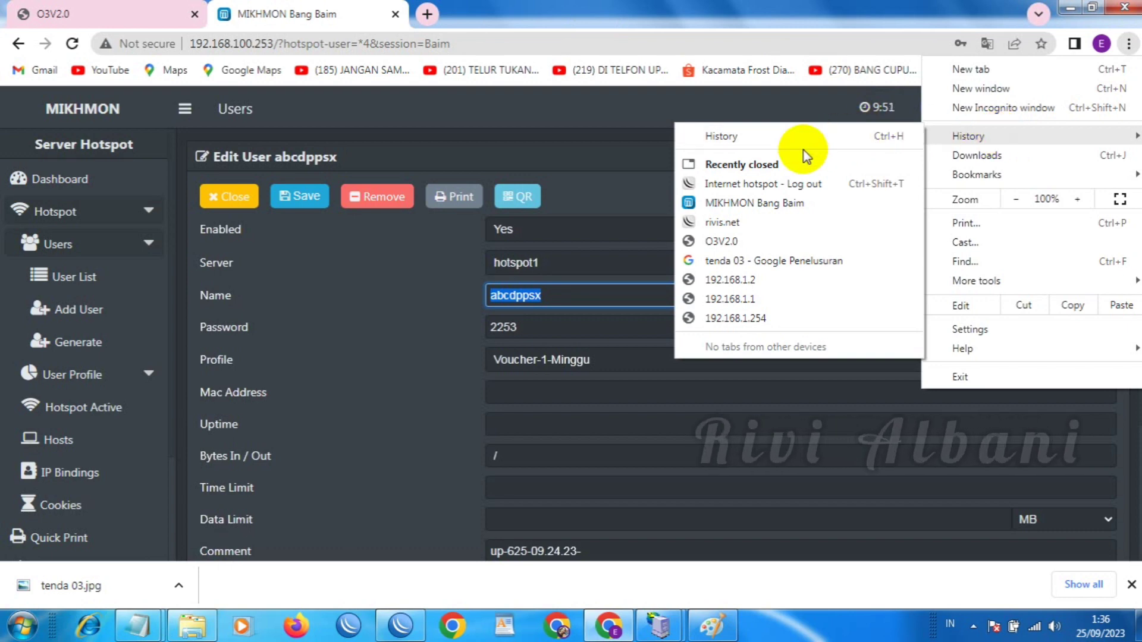
left_click(783, 145)
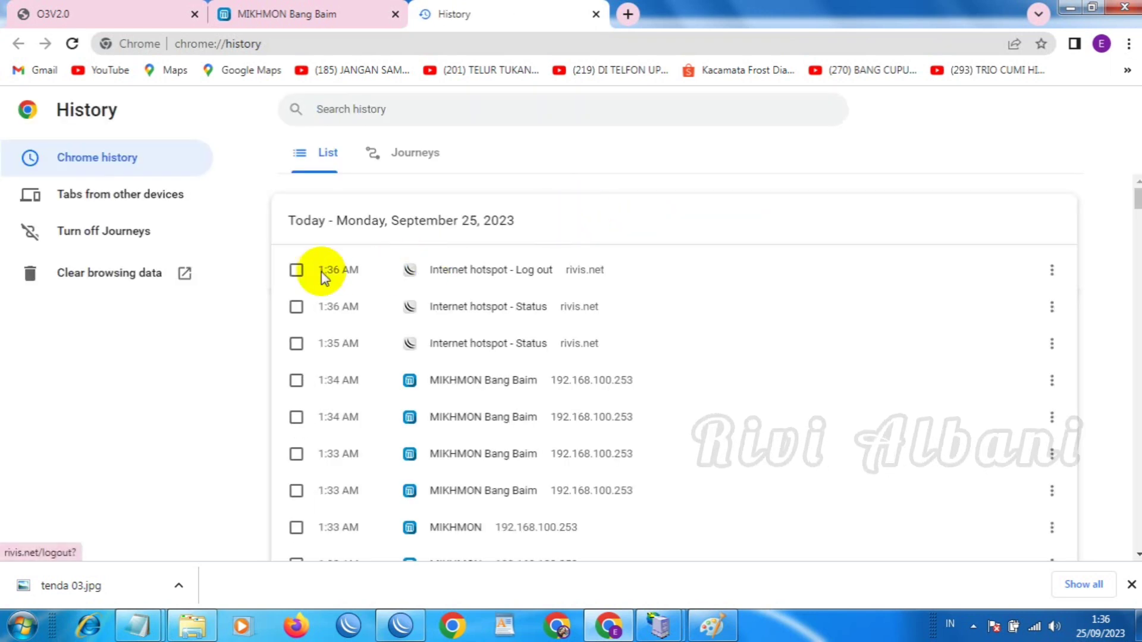
Select the rivis.net hotspot and MIKHMON Bang Baim history entries and remove them
left_click(298, 271)
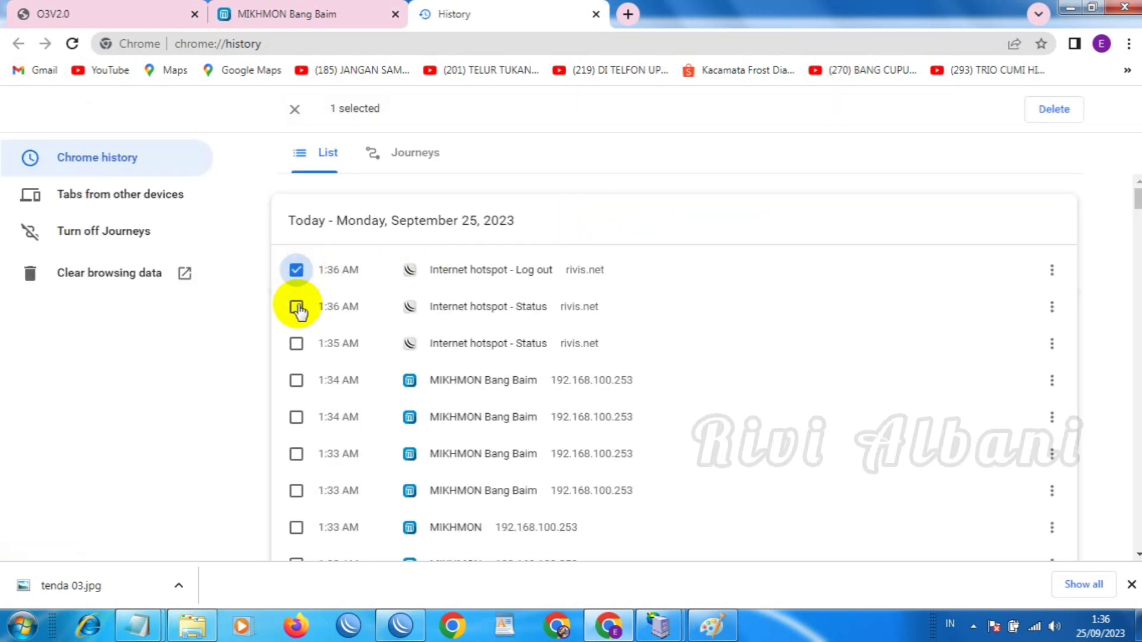
left_click(296, 343)
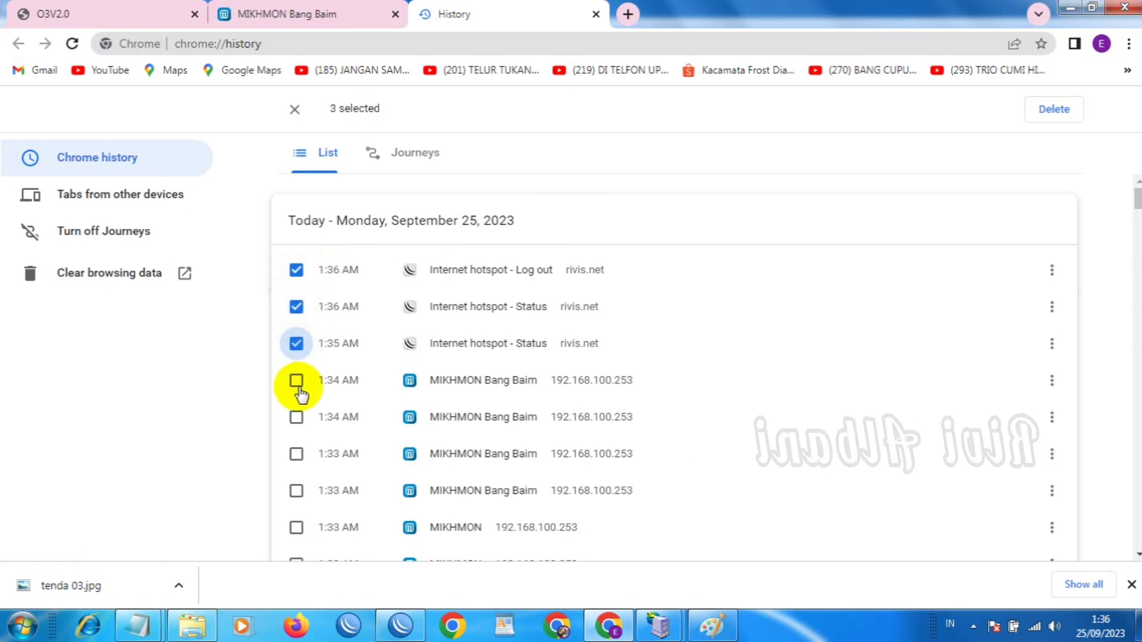
left_click(296, 381)
left_click(296, 417)
left_click(296, 454)
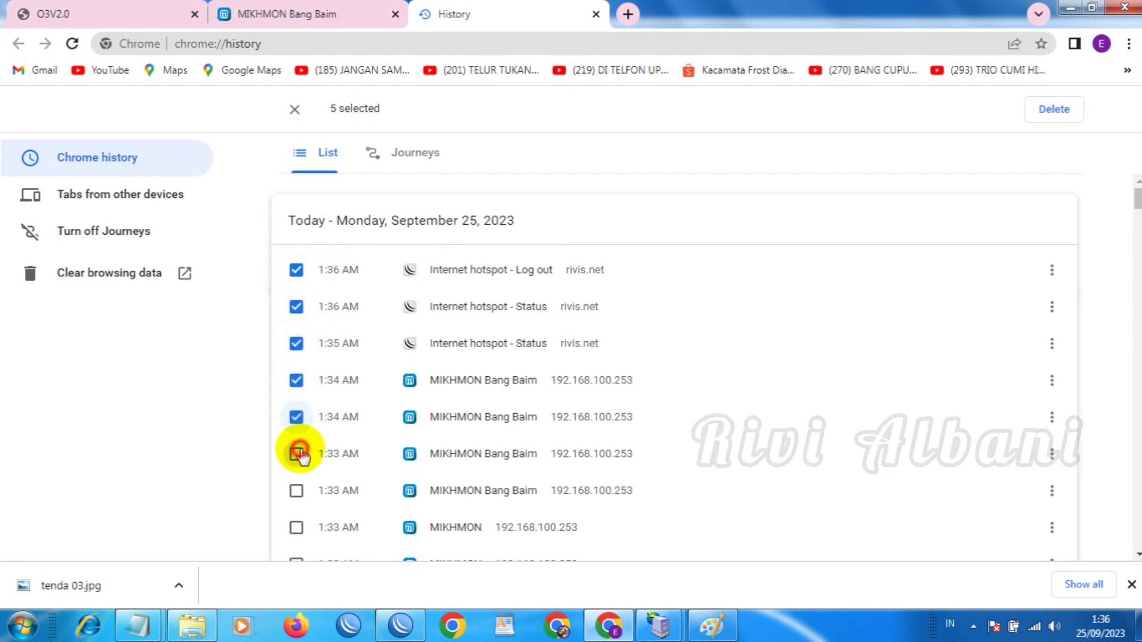
left_click(296, 491)
left_click(297, 528)
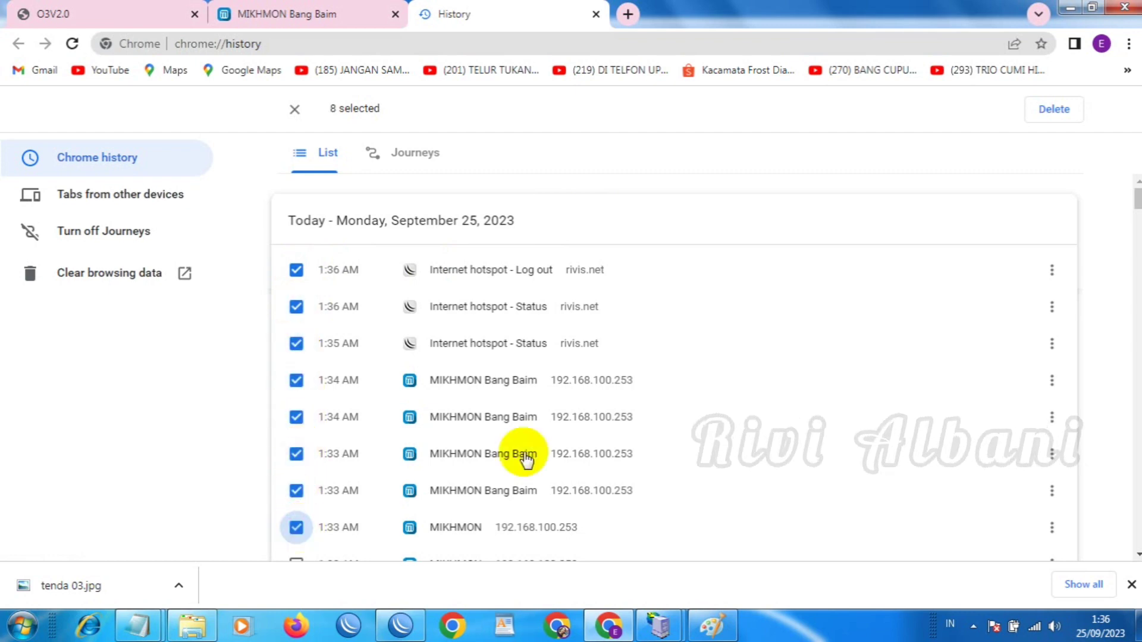
scroll(1110, 325, "down", 3)
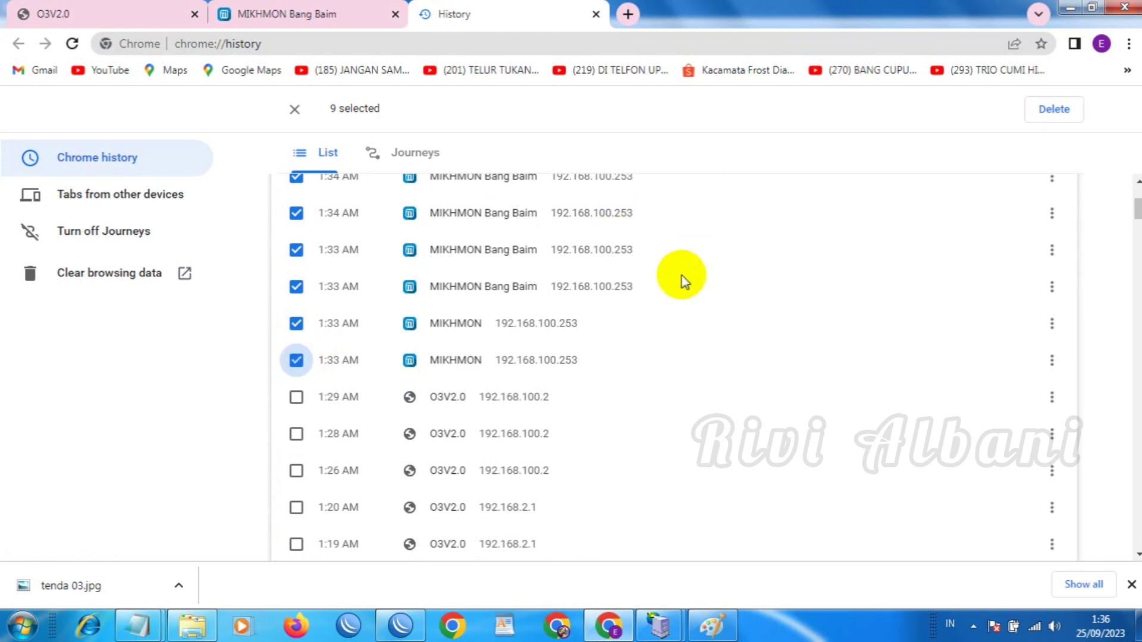
left_click(1045, 107)
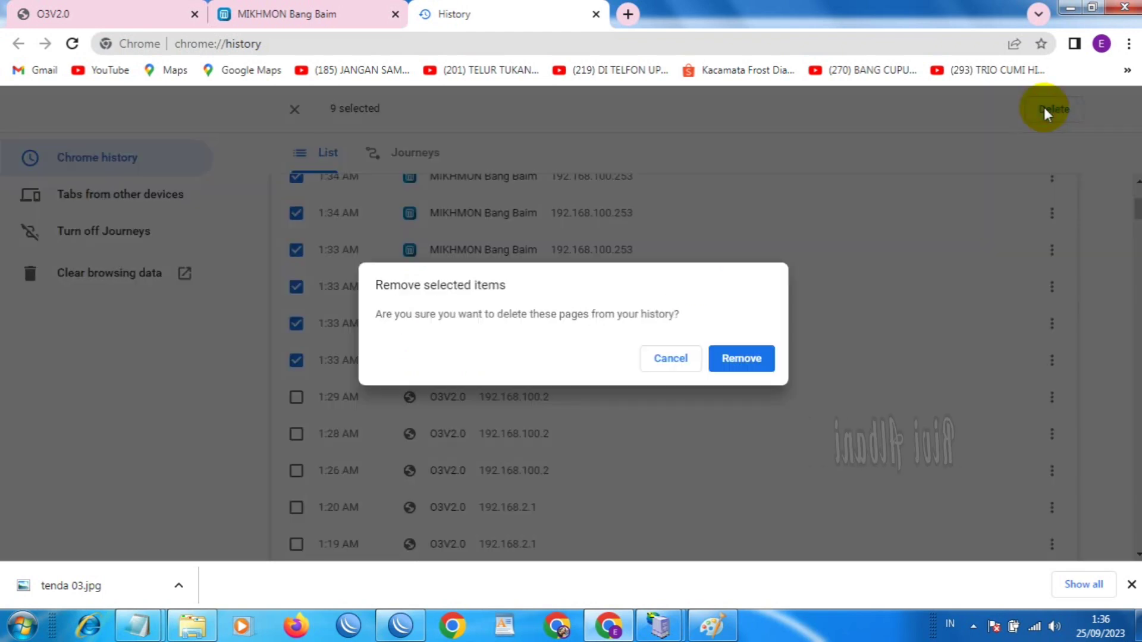
left_click(743, 359)
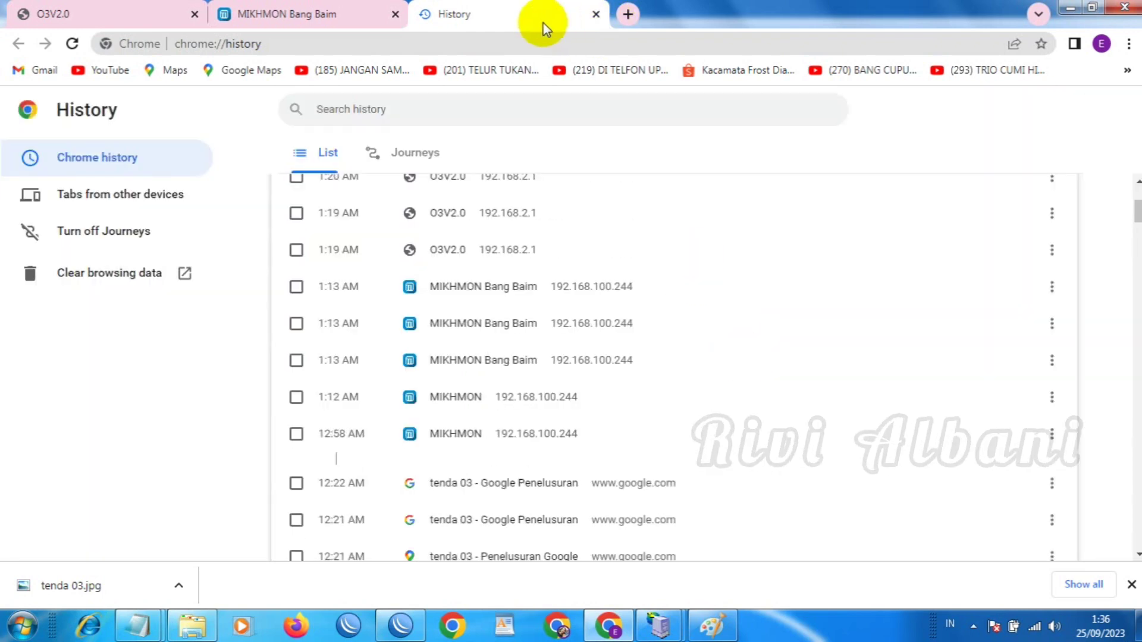
Load rivis.net again in a new browser tab
left_click(628, 14)
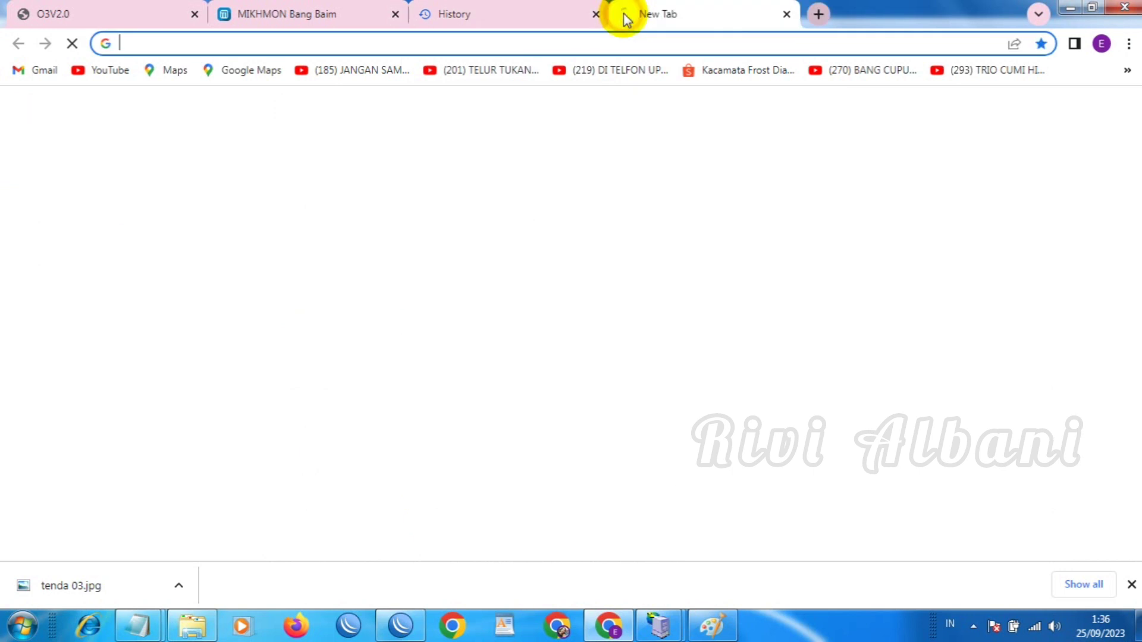
left_click(602, 39)
type("riv")
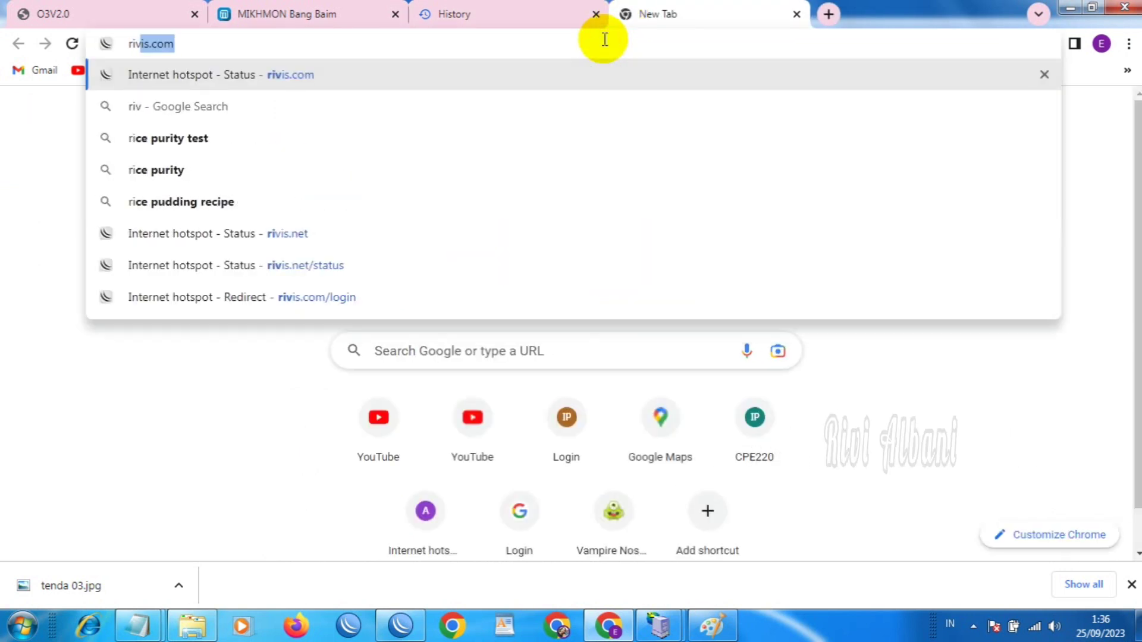
type("is.")
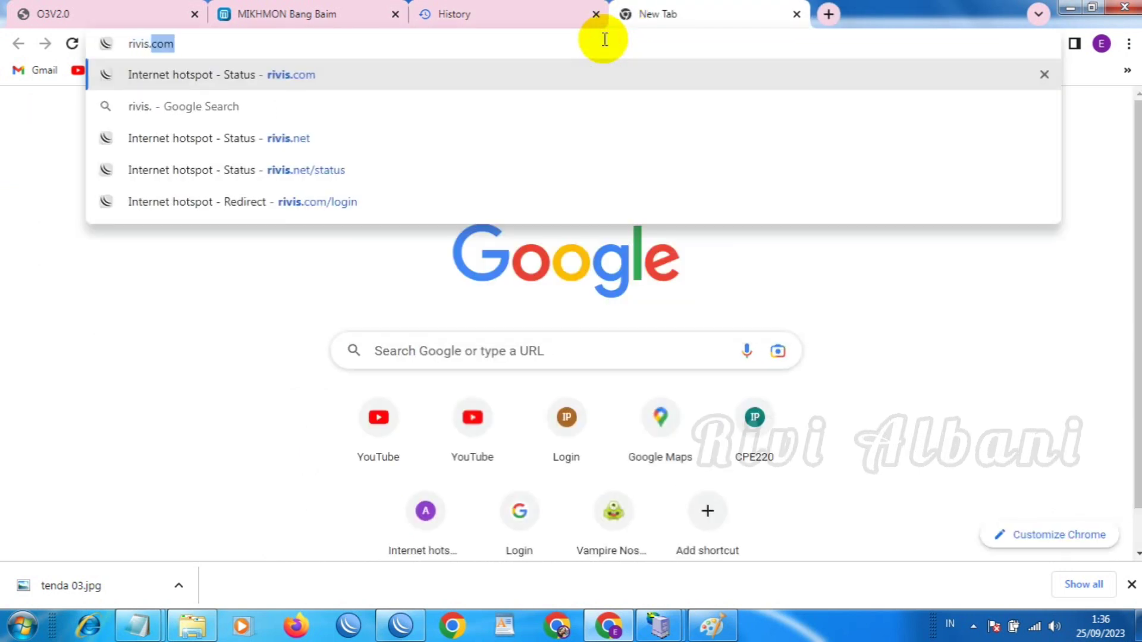
type("net")
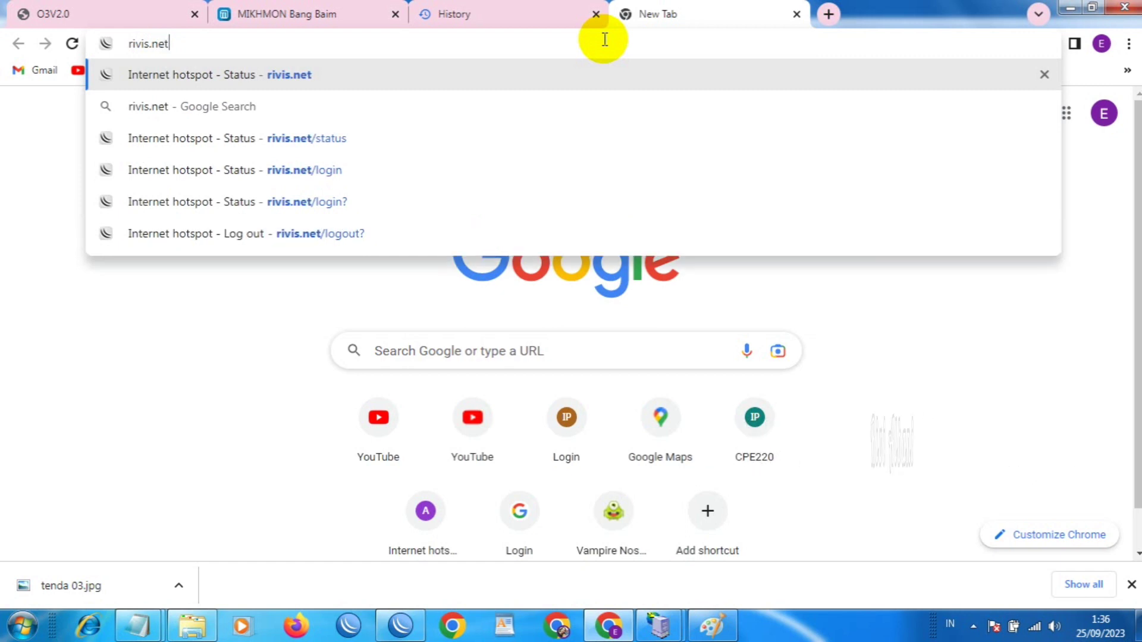
key("Return")
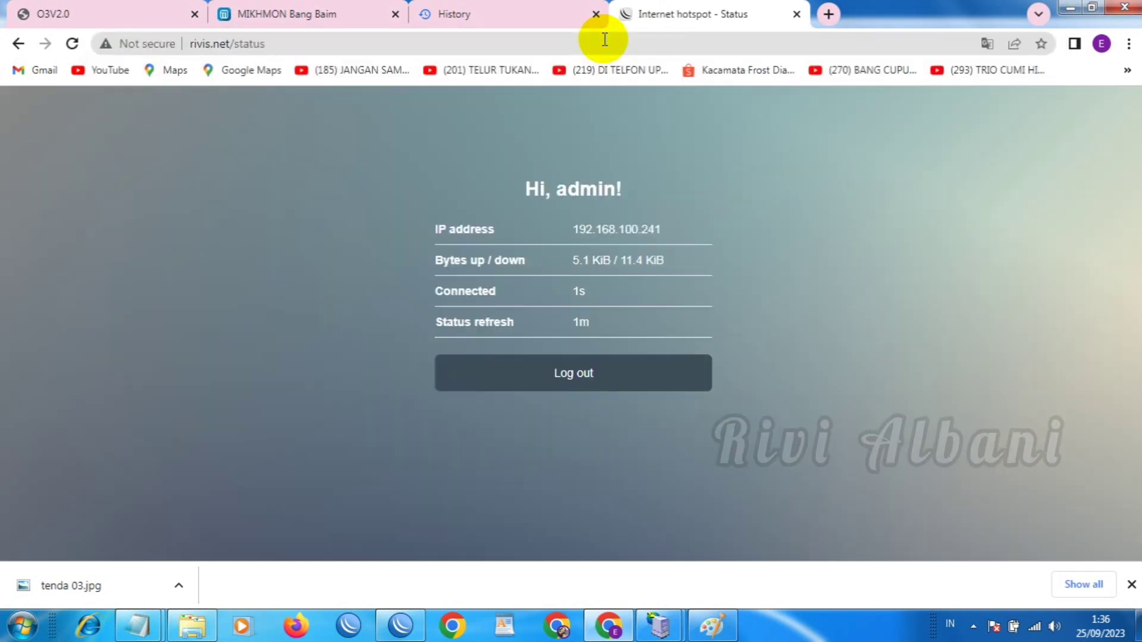
Log the admin out, close the History tab, log back in, and switch to WinBox
left_click(587, 378)
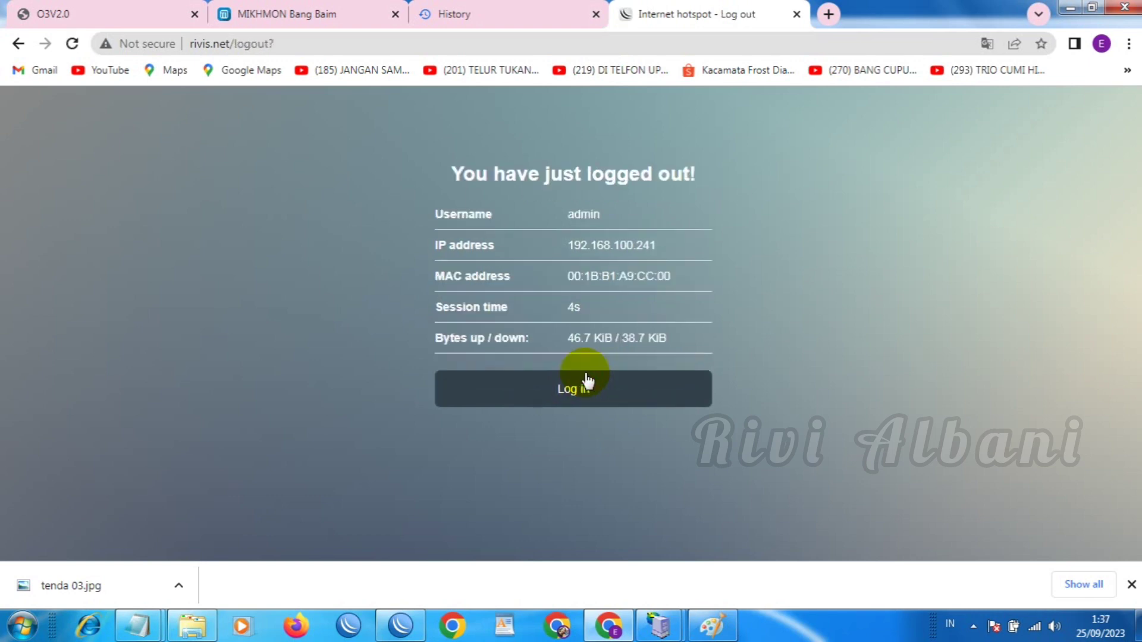
left_click(595, 16)
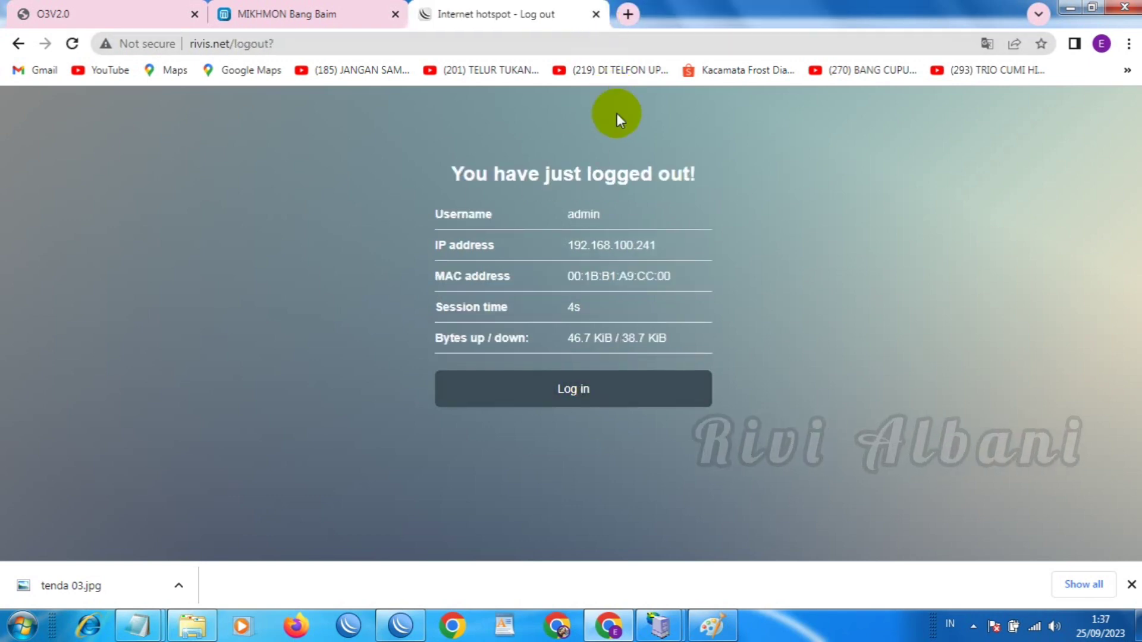
left_click(596, 392)
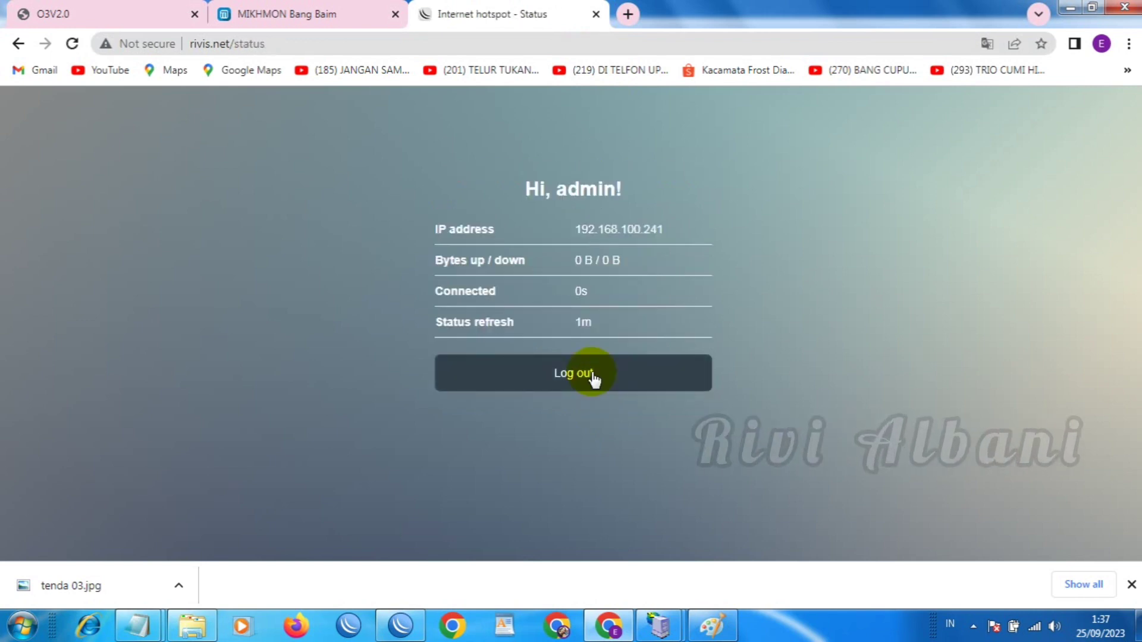
left_click(403, 626)
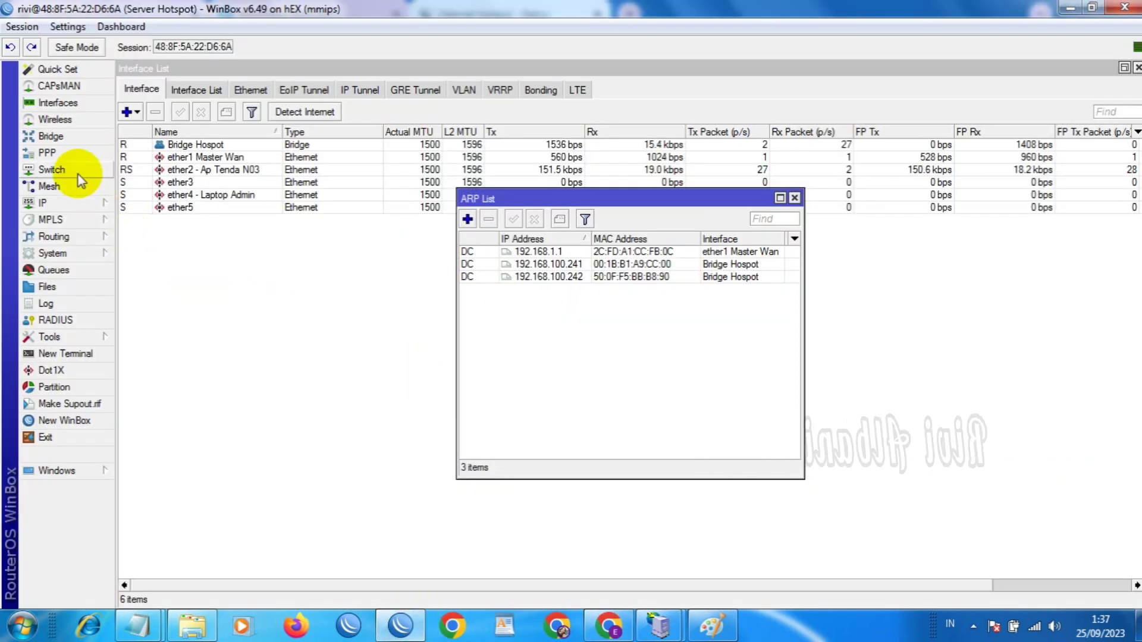
Disable the admin user under IP > Hotspot > Users in WinBox
left_click(59, 204)
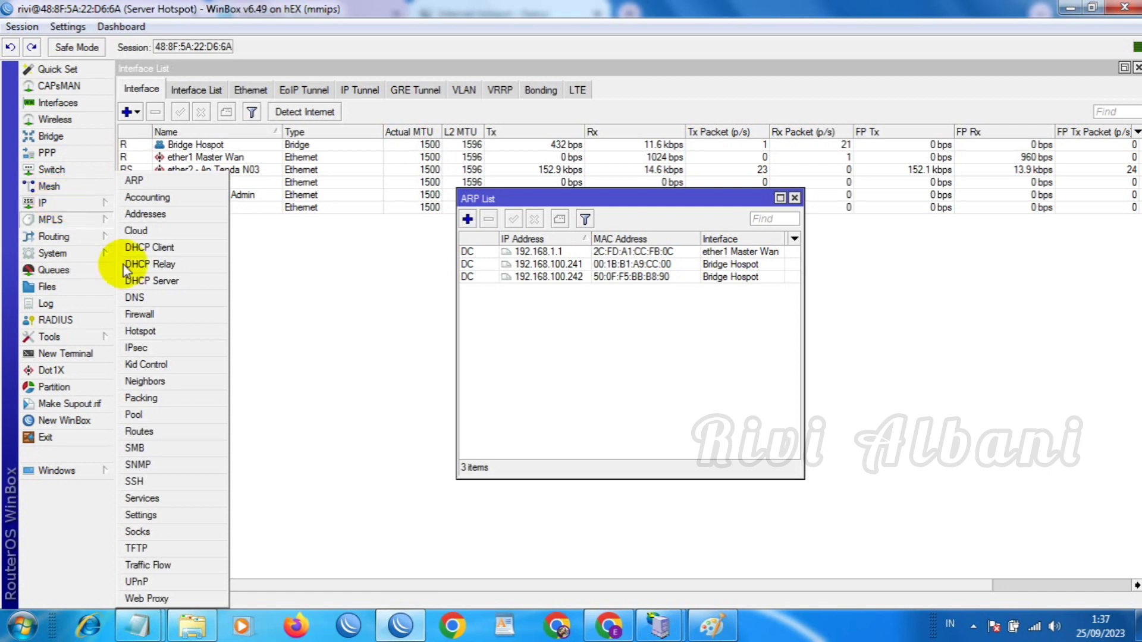
left_click(142, 331)
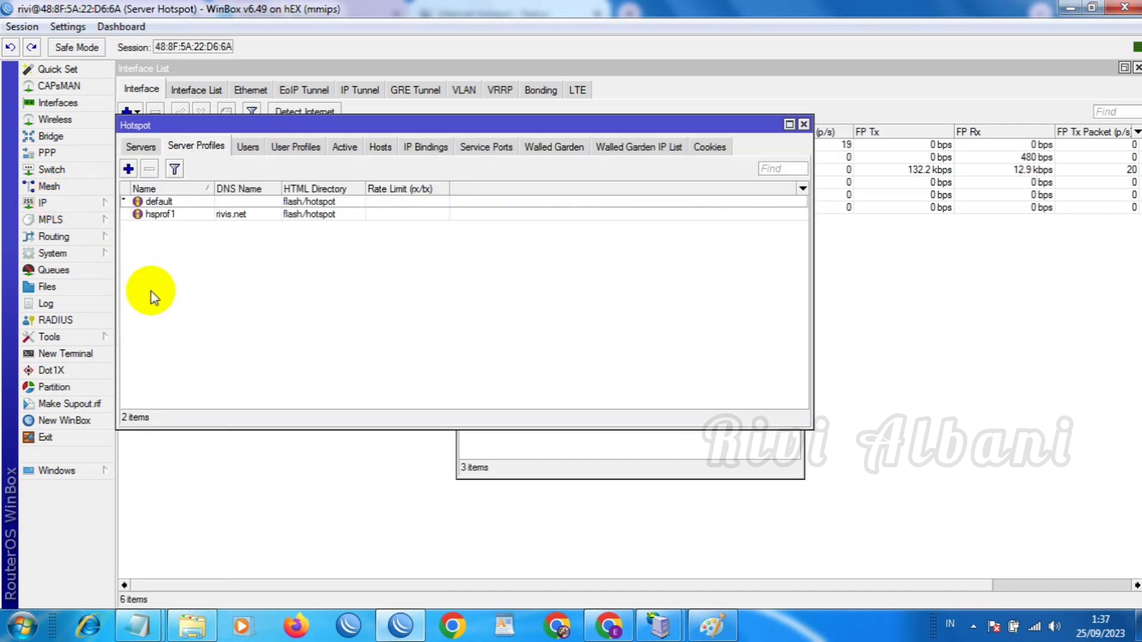
left_click(247, 146)
left_click(245, 228)
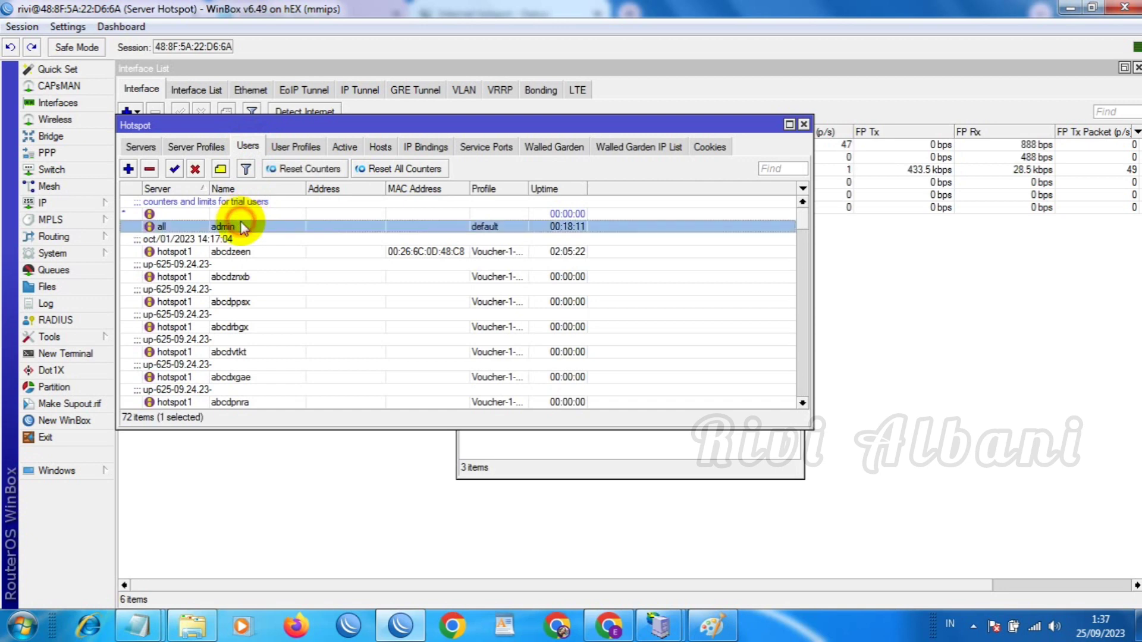
left_click(194, 169)
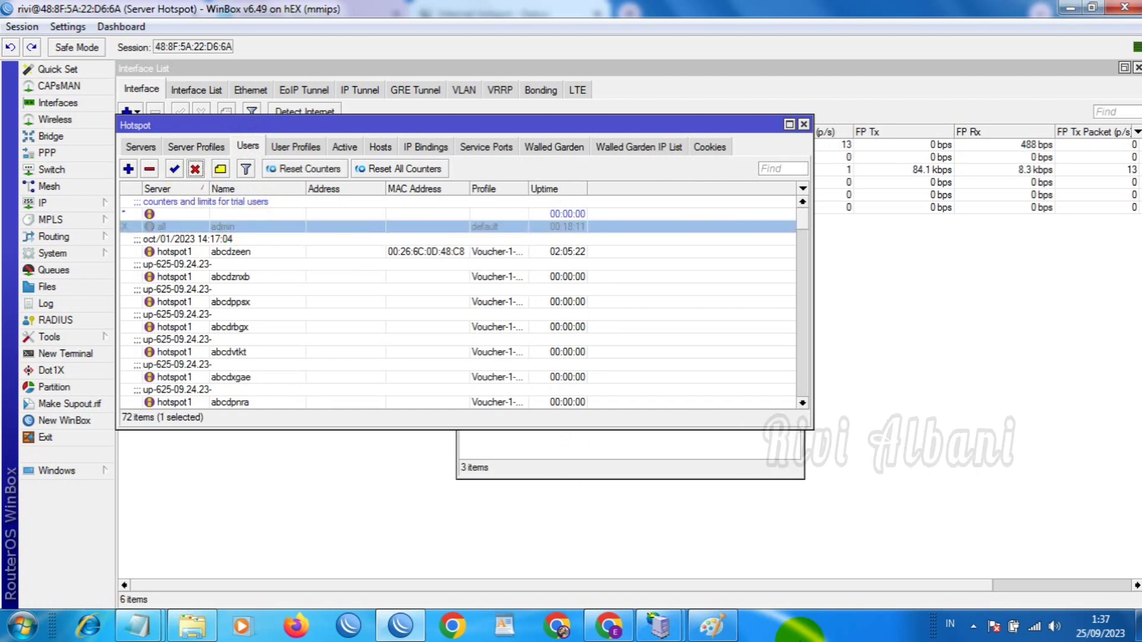
Log out of the hotspot session and return to the hotspot login page
left_click(619, 627)
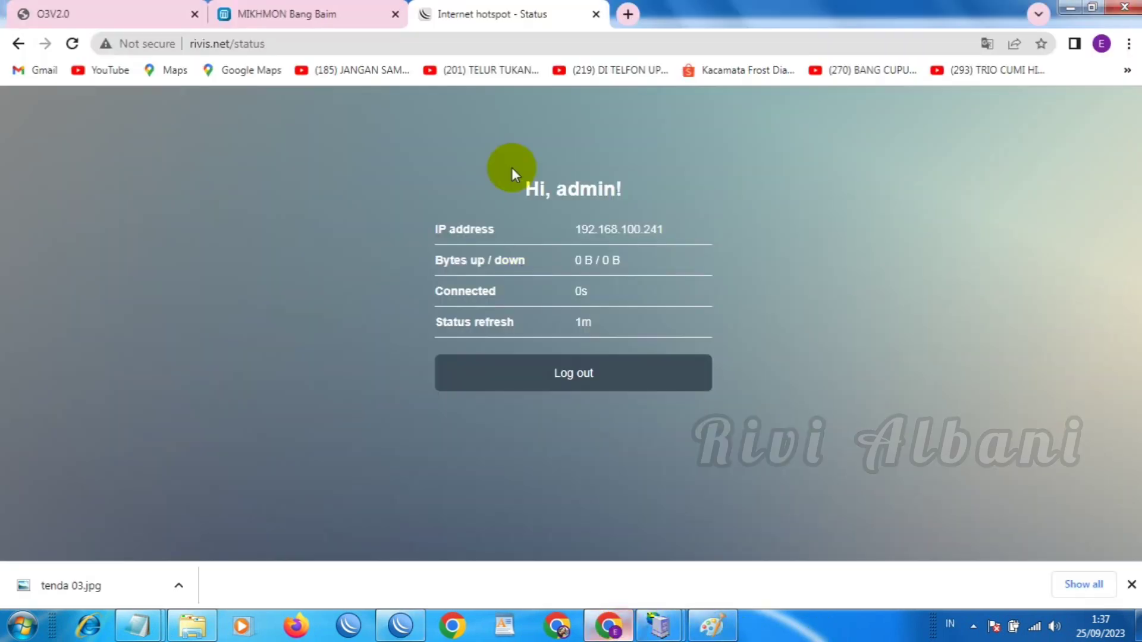
left_click(552, 376)
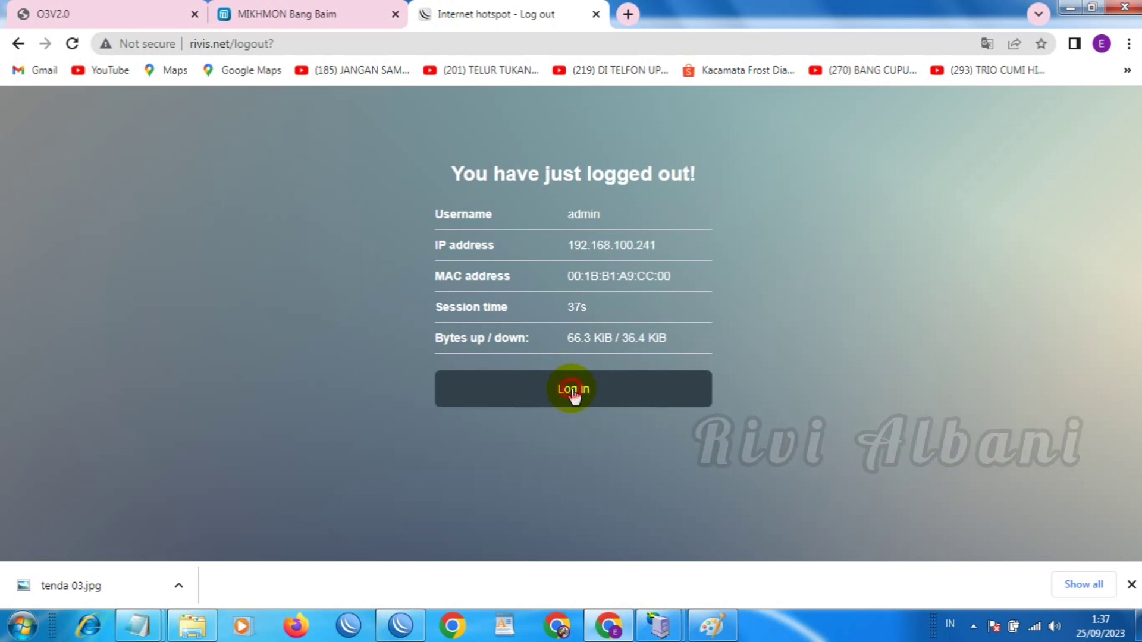
left_click(567, 390)
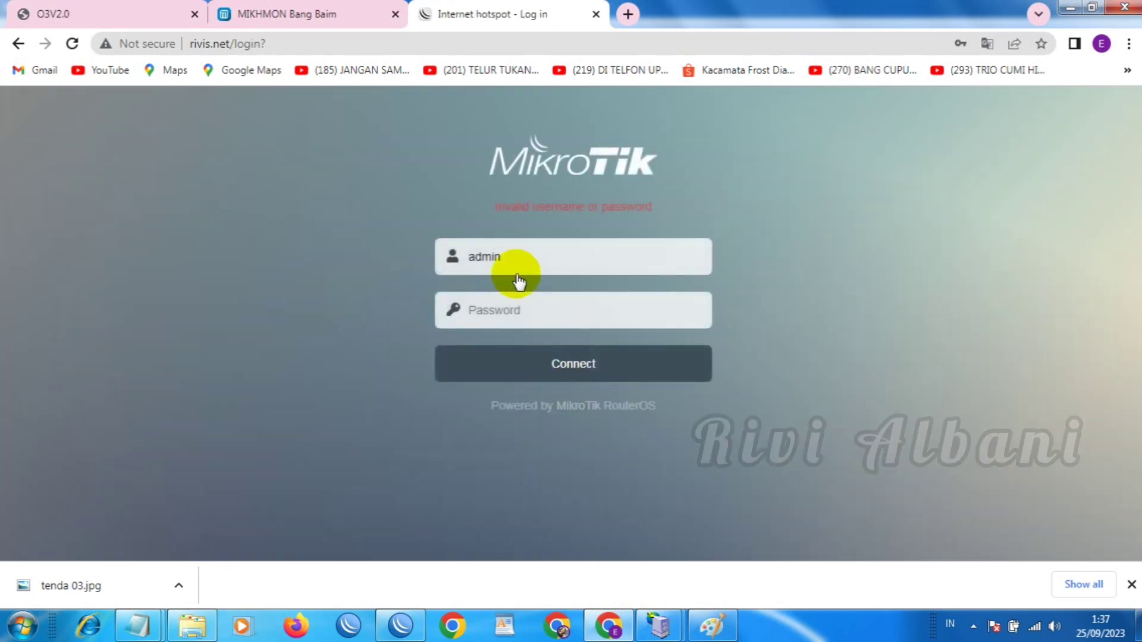
Copy the first voucher username from the Notepad notes
left_click(151, 628)
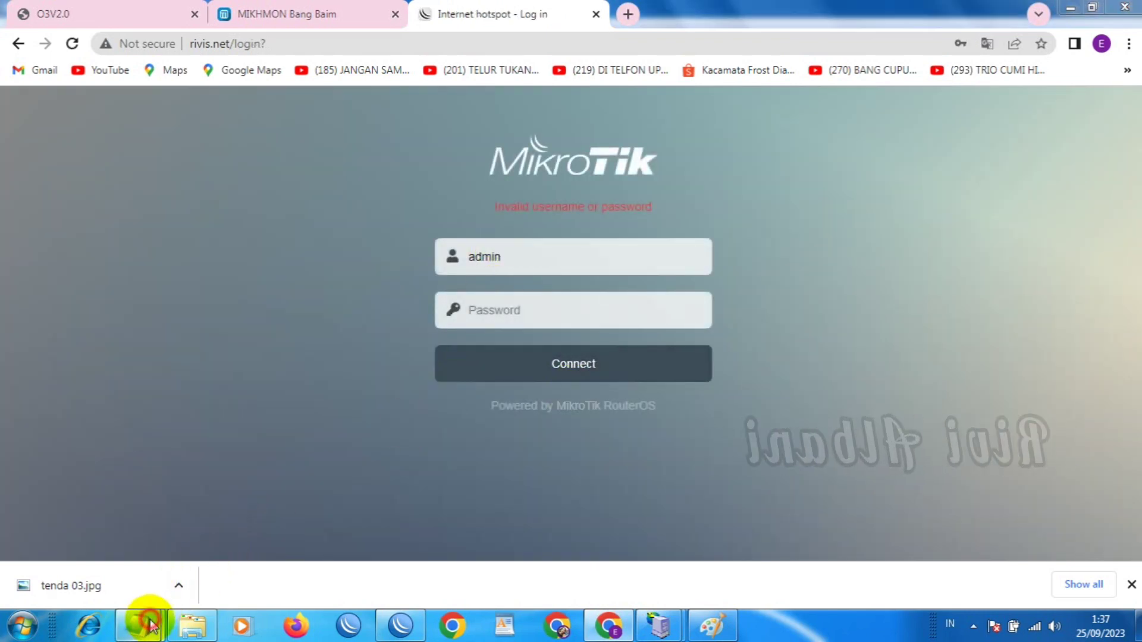
left_click(246, 573)
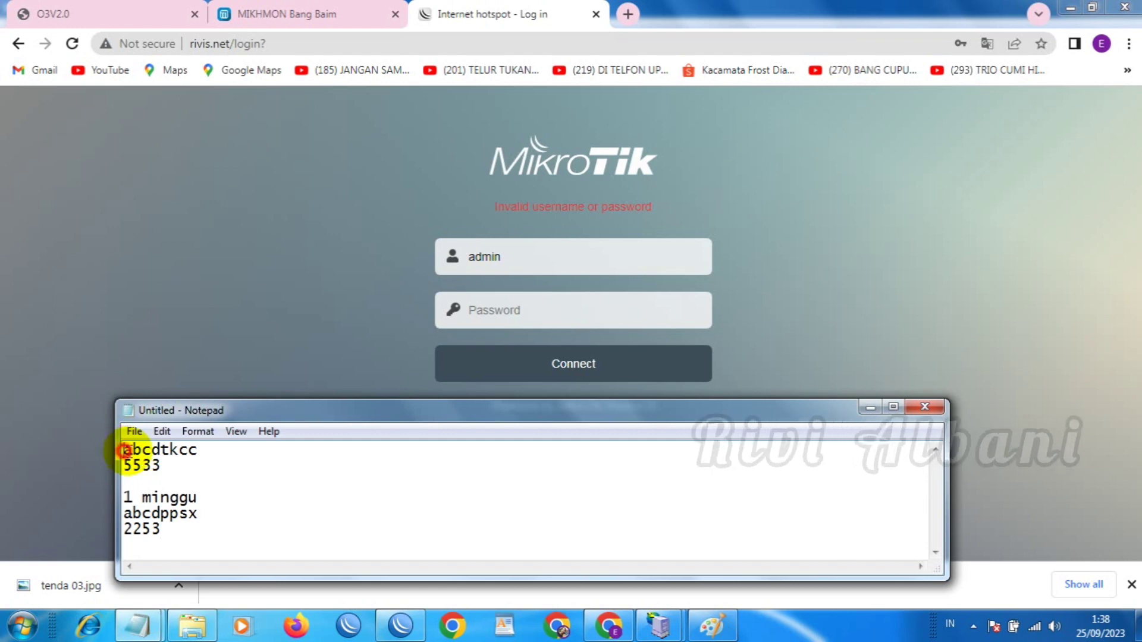
left_click_drag(124, 450, 190, 454)
right_click(172, 450)
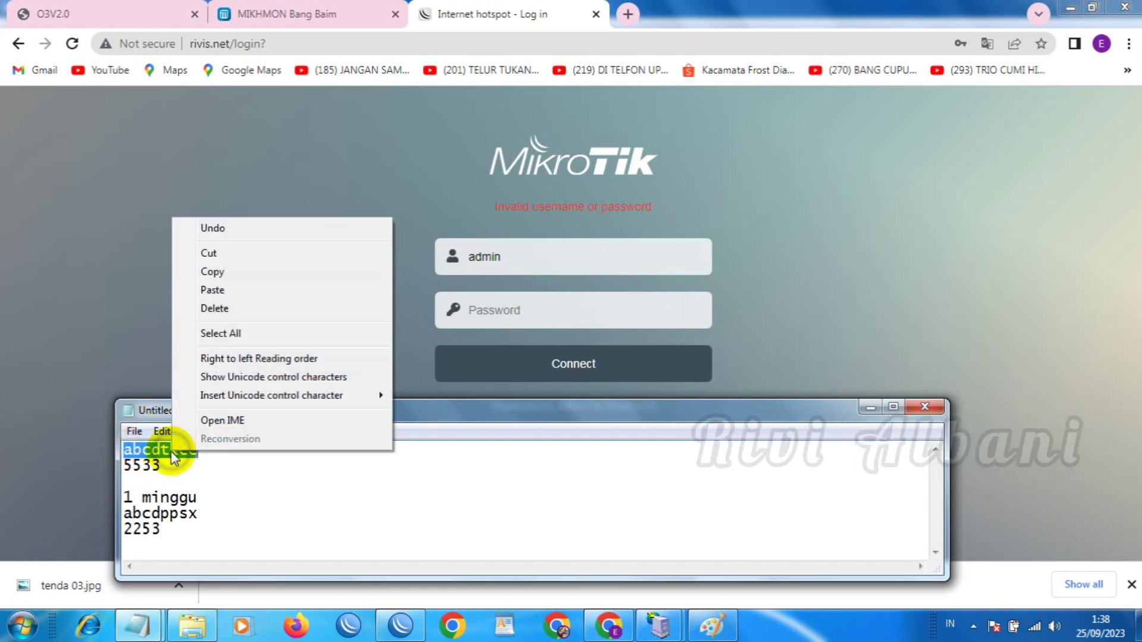
left_click(213, 273)
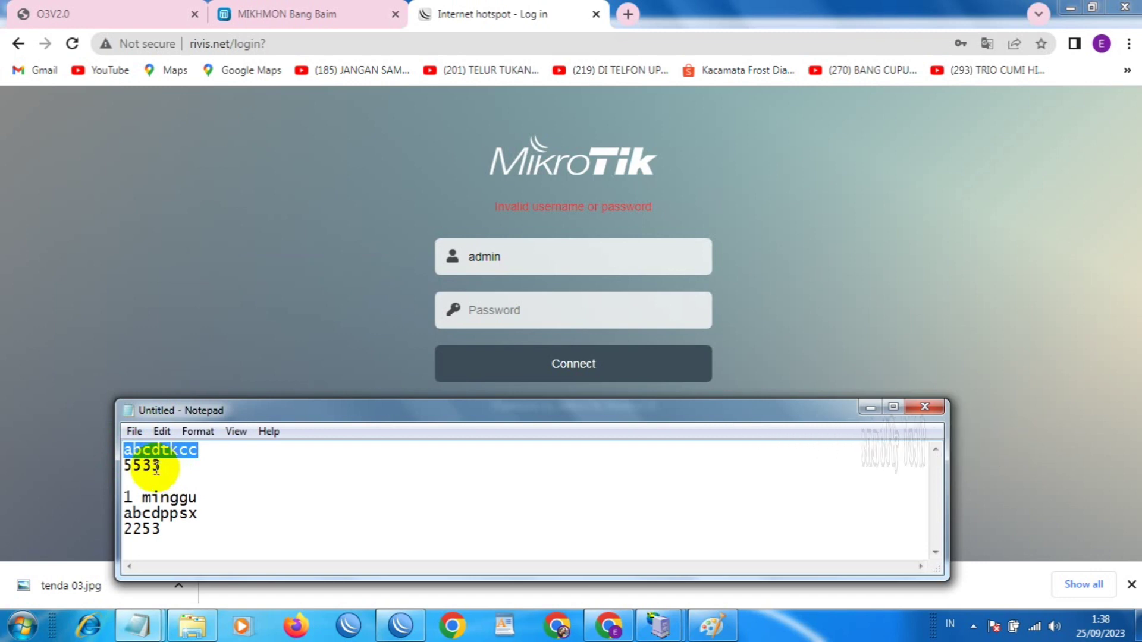
Replace admin with the voucher username in the login form and start entering the voucher password
left_click(523, 248)
left_click(430, 262)
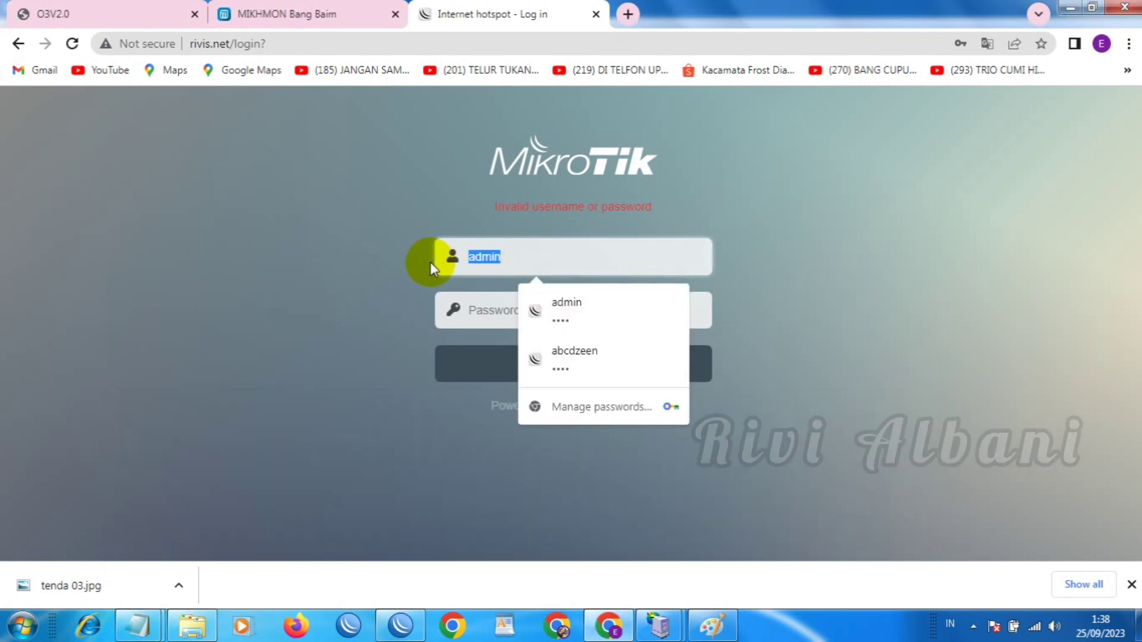
key("ctrl+v")
left_click(478, 320)
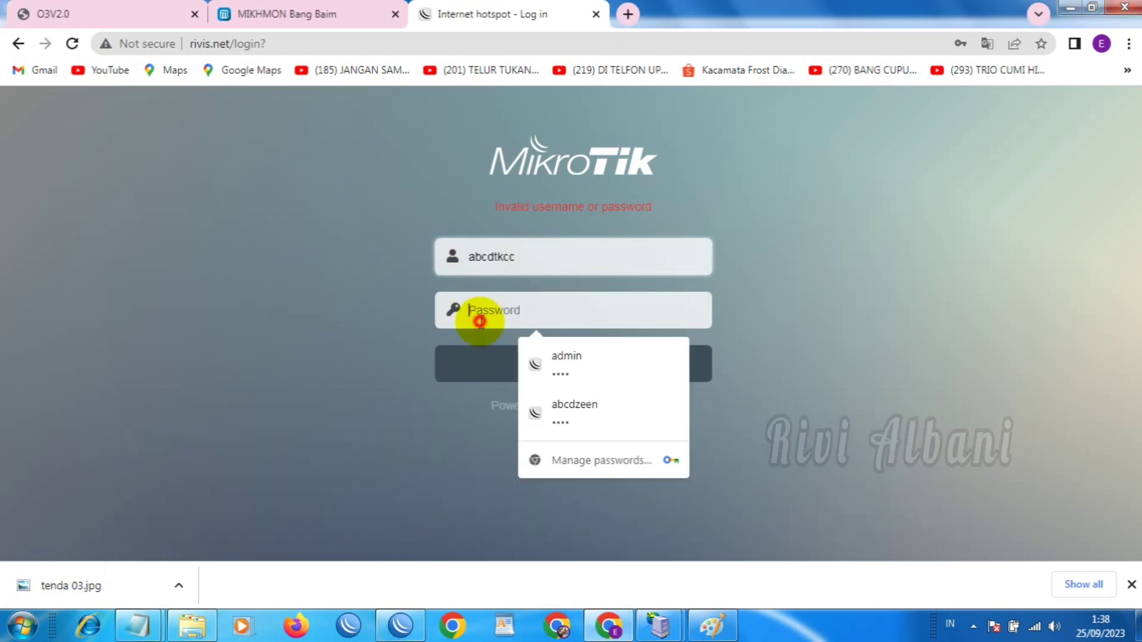
type("a")
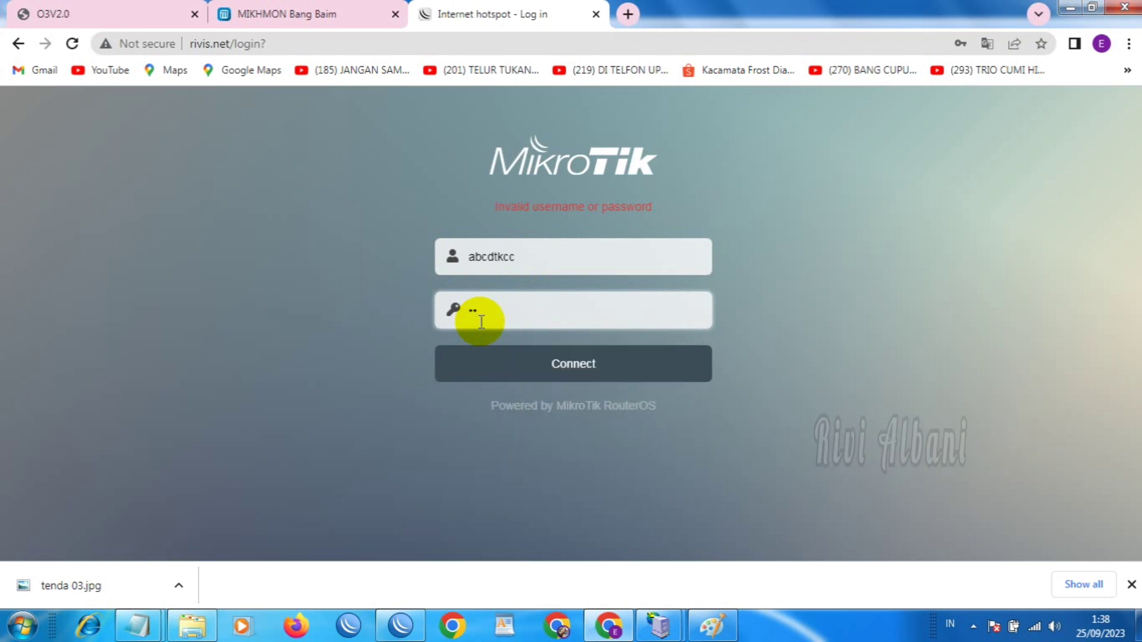
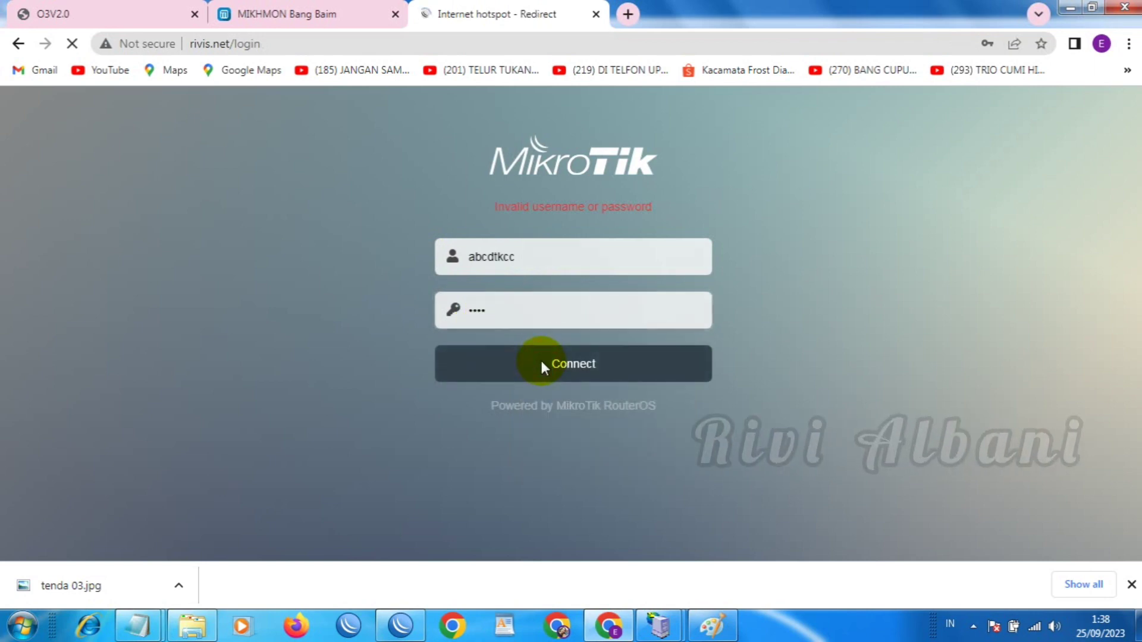
Log the voucher into the hotspot so it gets IP 192.168.100.240, then open a blank Chrome tab
left_click(935, 292)
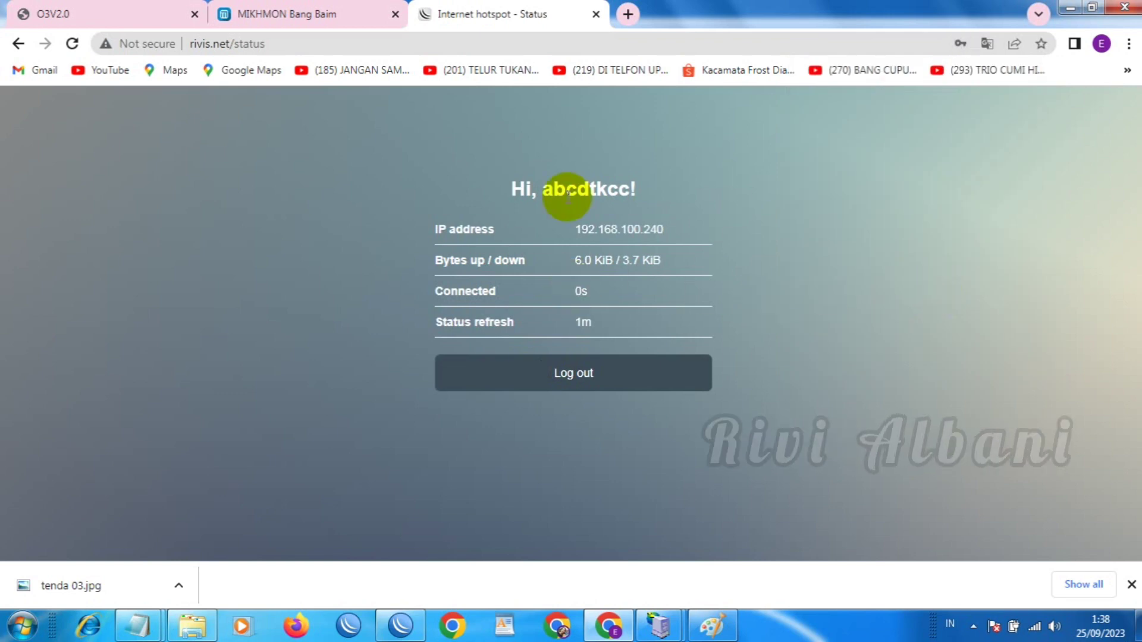
left_click(627, 14)
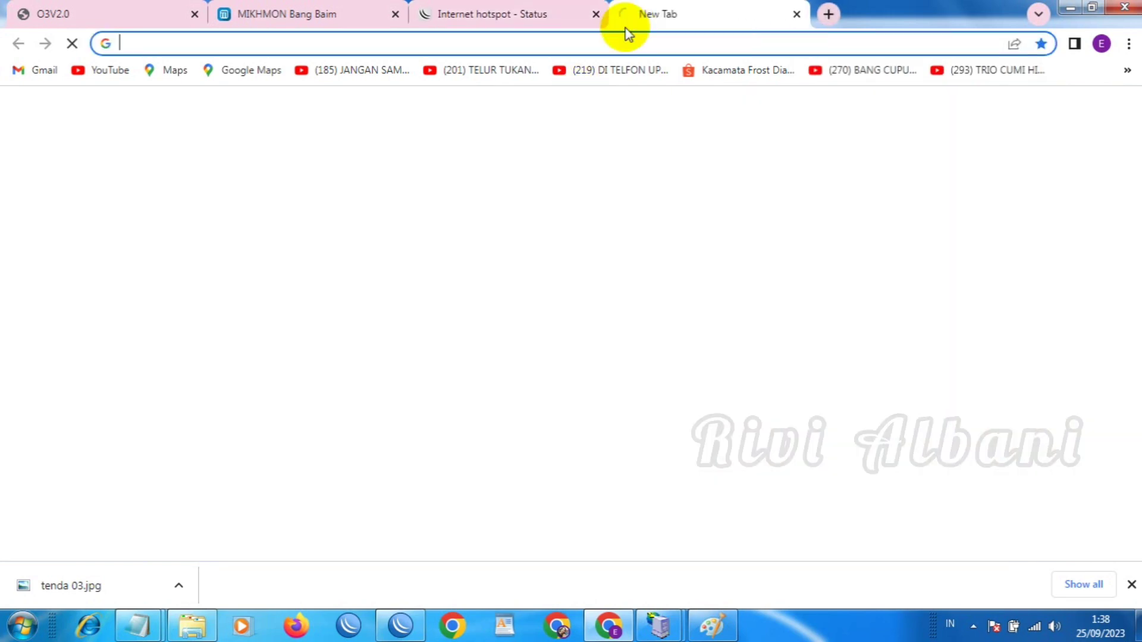
Show WinBox's Hotspot Active list and widen the User column to read the 192.168.100.240 session
left_click(399, 625)
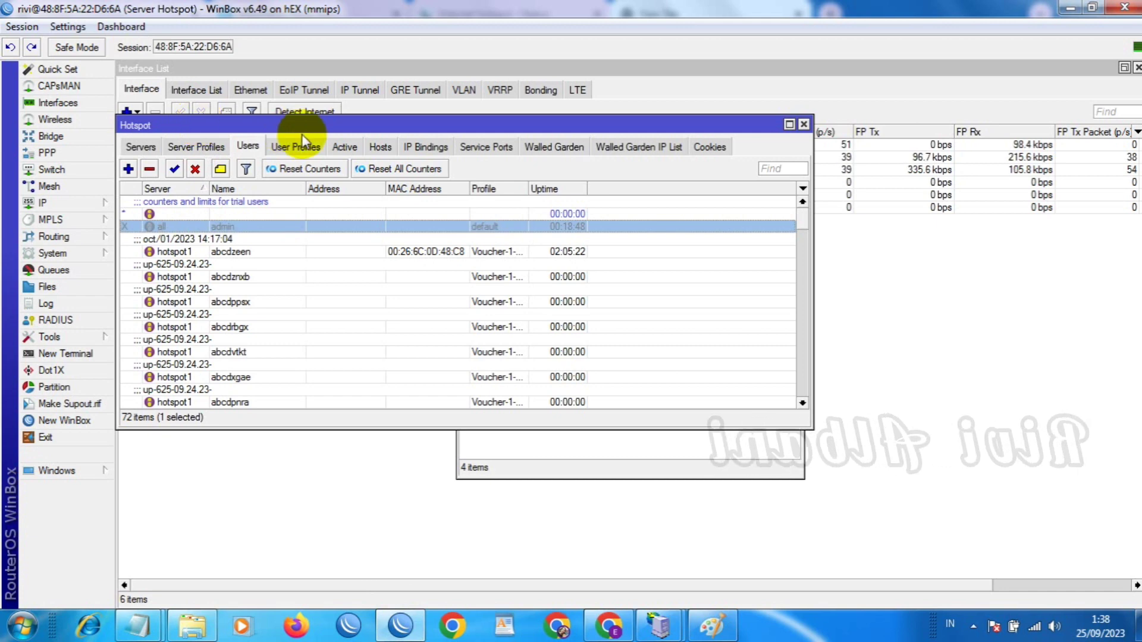
left_click(342, 147)
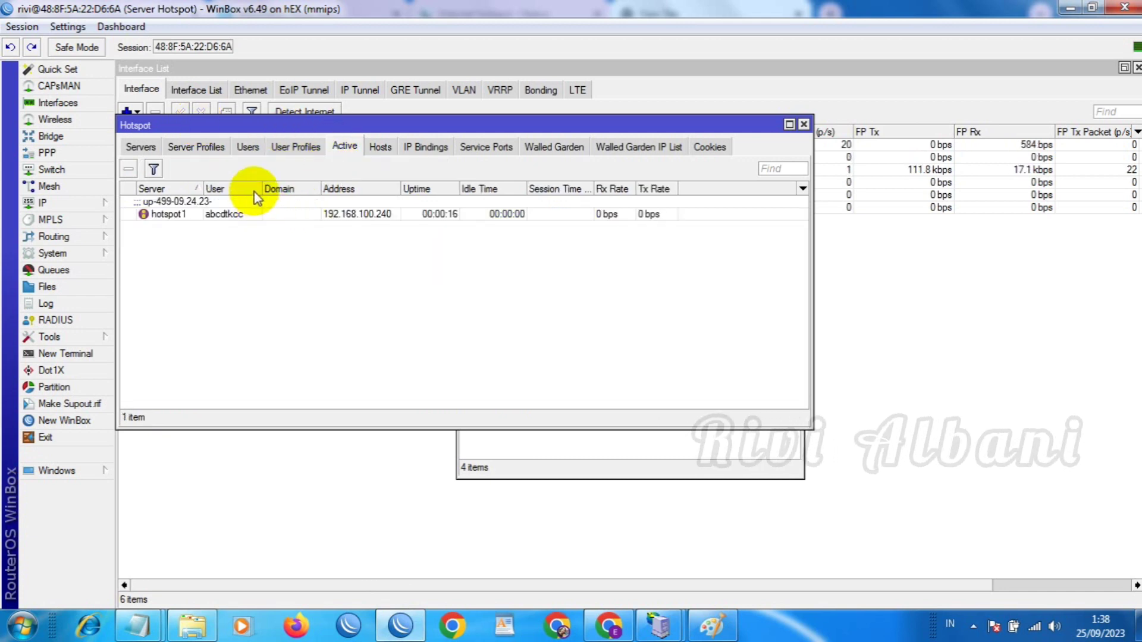
left_click_drag(262, 188, 289, 189)
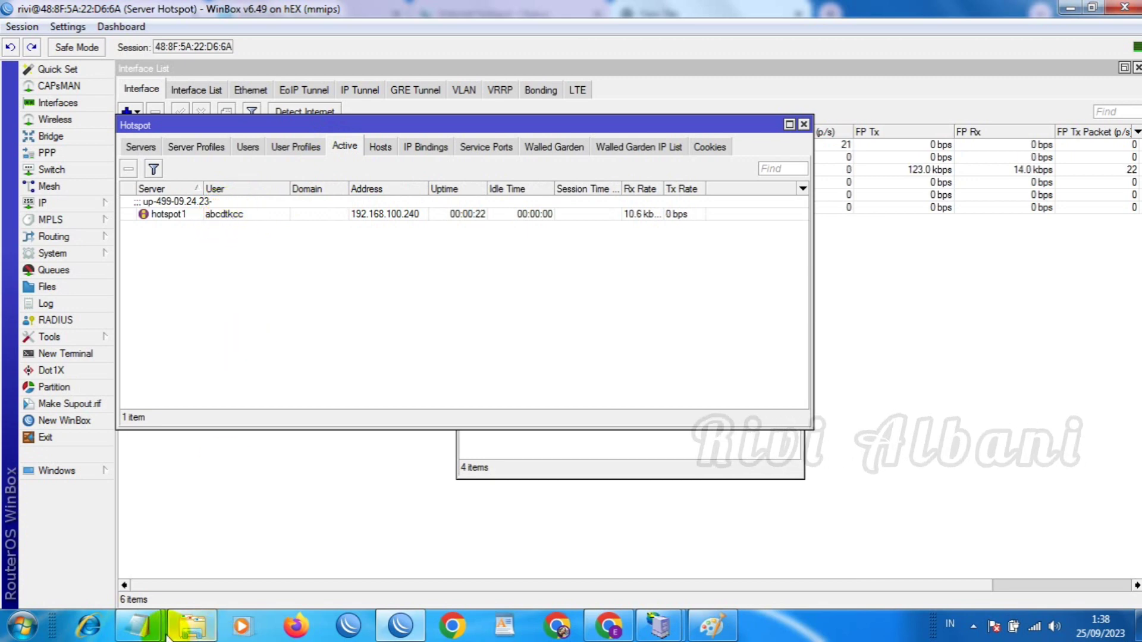
Check the voucher notes, move the Hotspot window aside, and bring up the Mikhmon server (192.168.100.253)
mouse_move(165, 631)
left_click(255, 587)
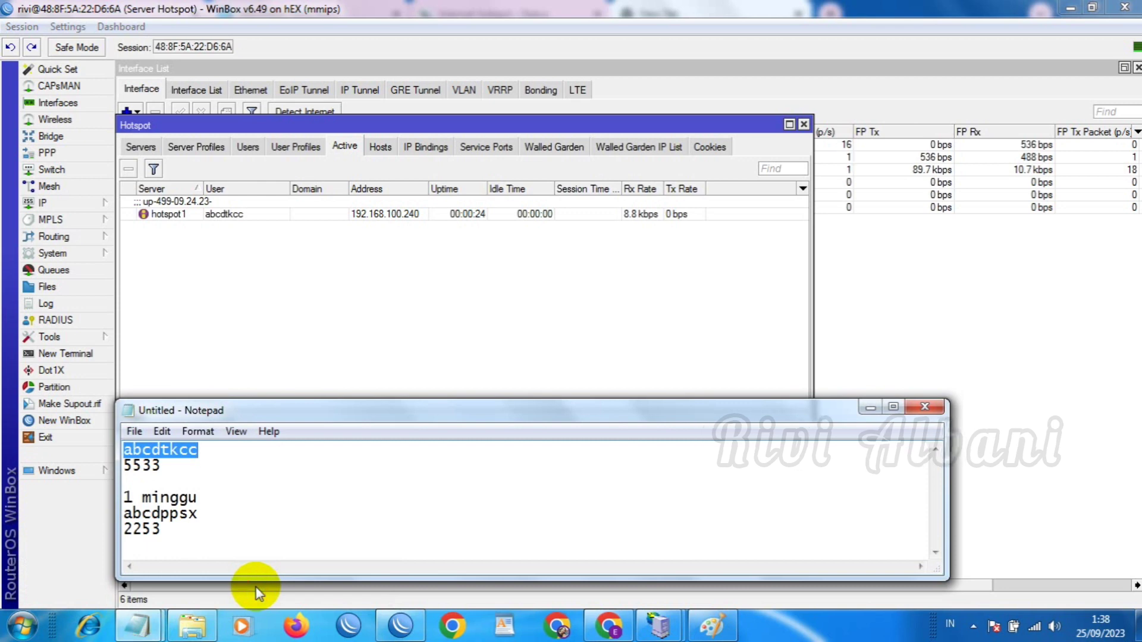
left_click(241, 455)
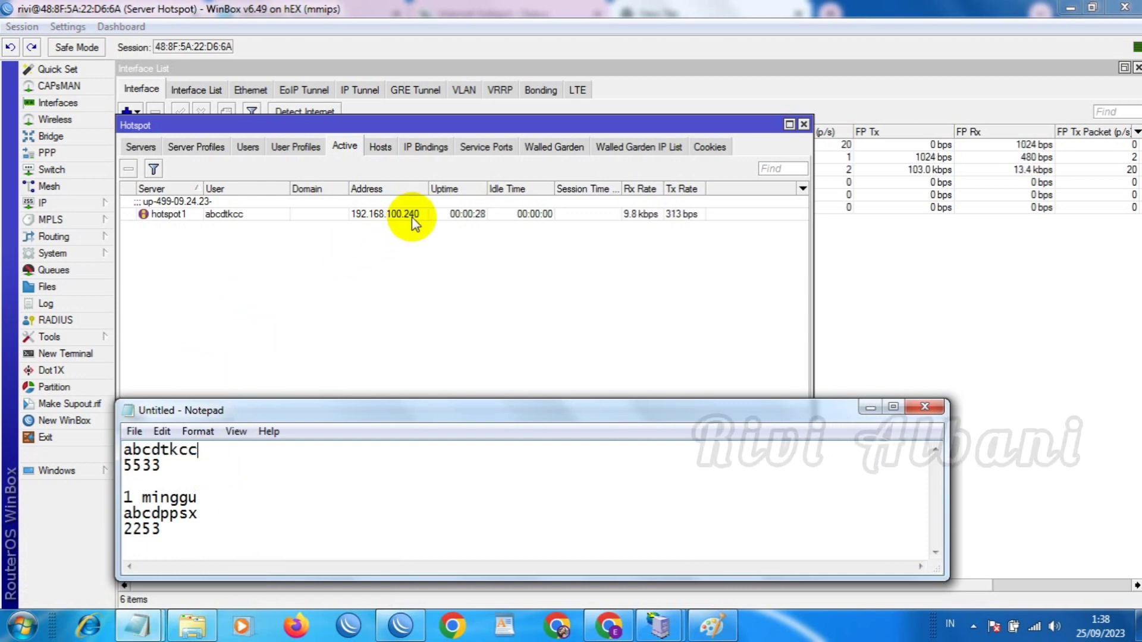
left_click(467, 125)
left_click_drag(467, 125, 486, 241)
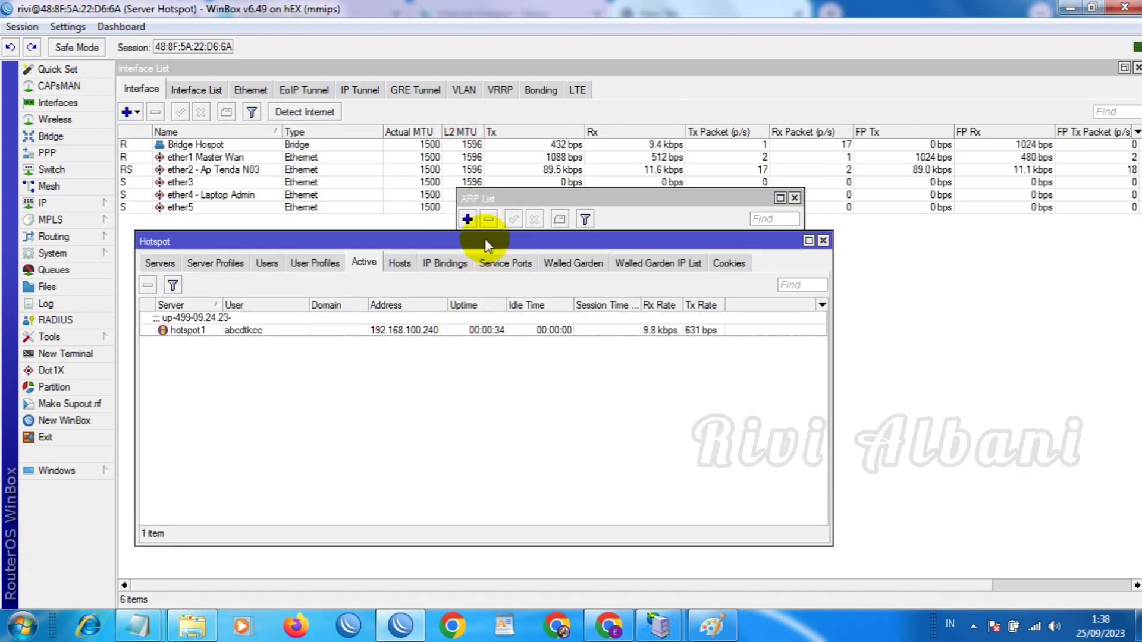
mouse_move(666, 632)
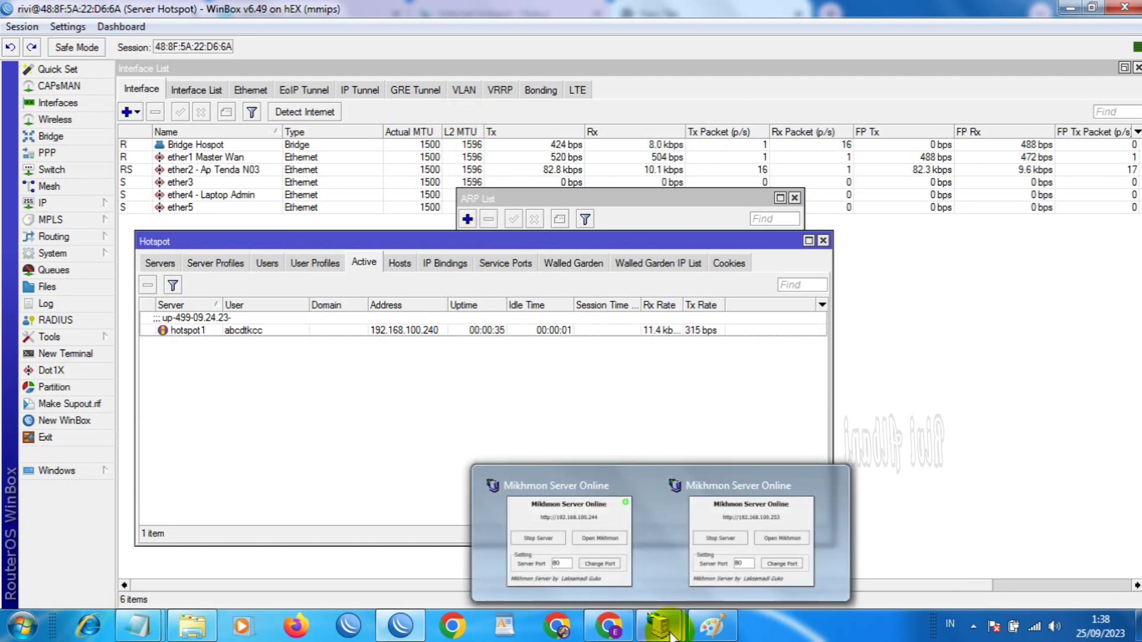
left_click(714, 565)
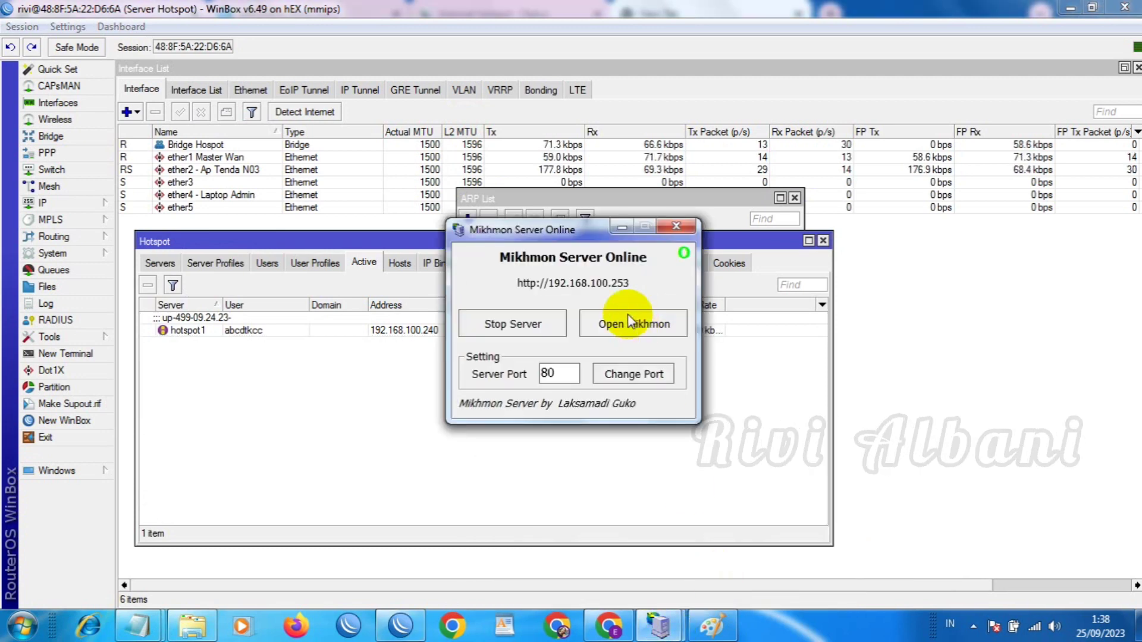
Launch Mikhmon, open the Baim router session and browse the list of 72 hotspot users
left_click(630, 324)
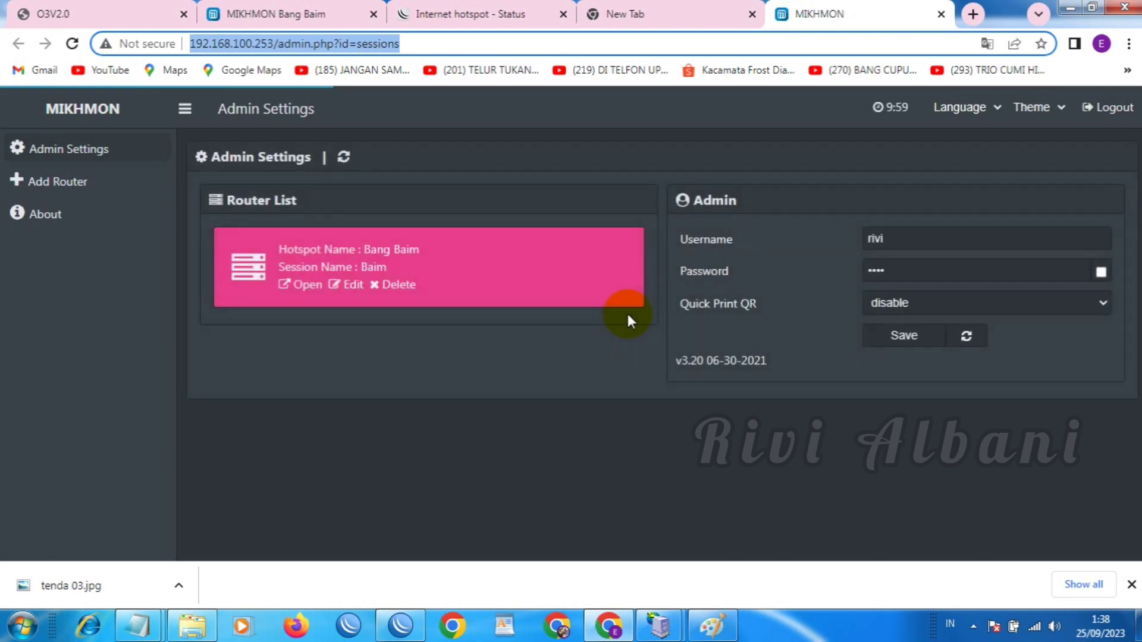
left_click(305, 285)
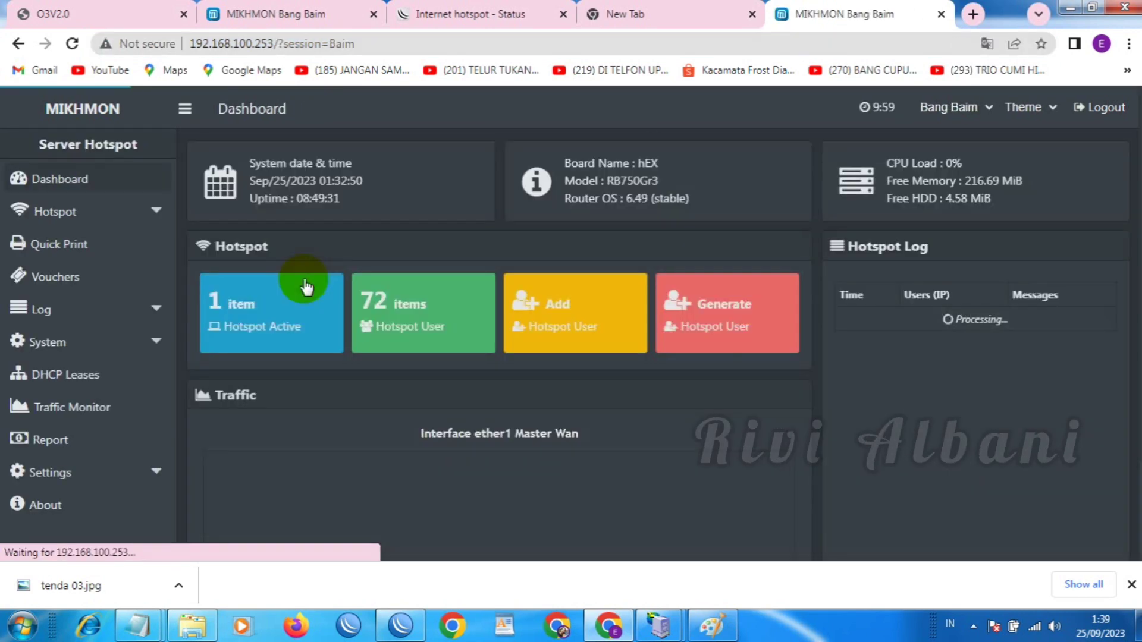
left_click(417, 318)
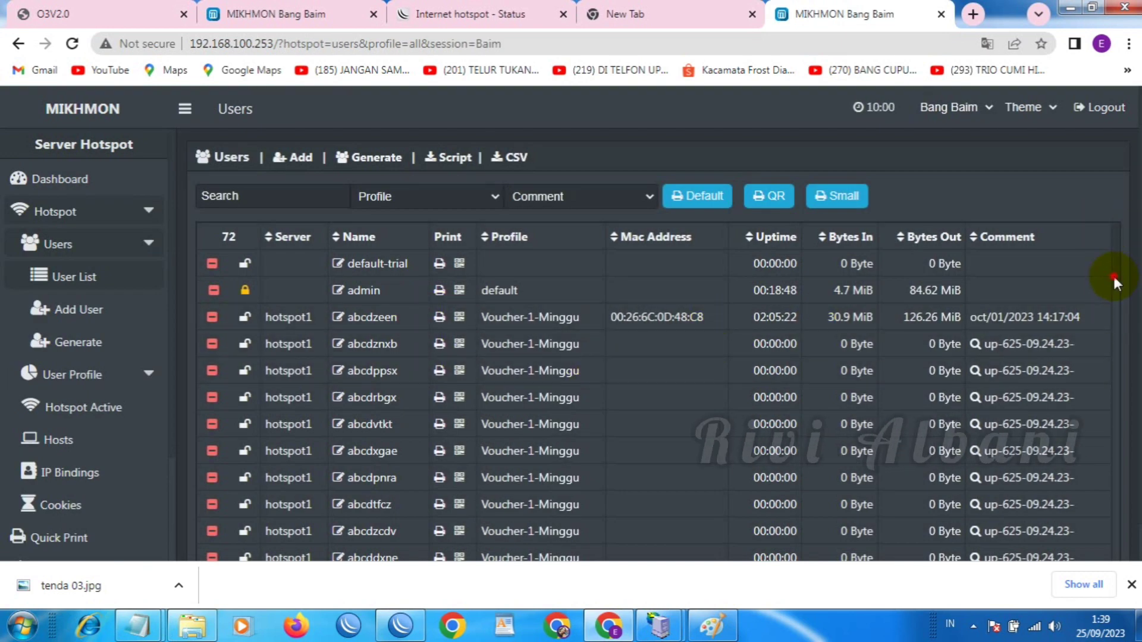
scroll(1113, 283, "down", 10)
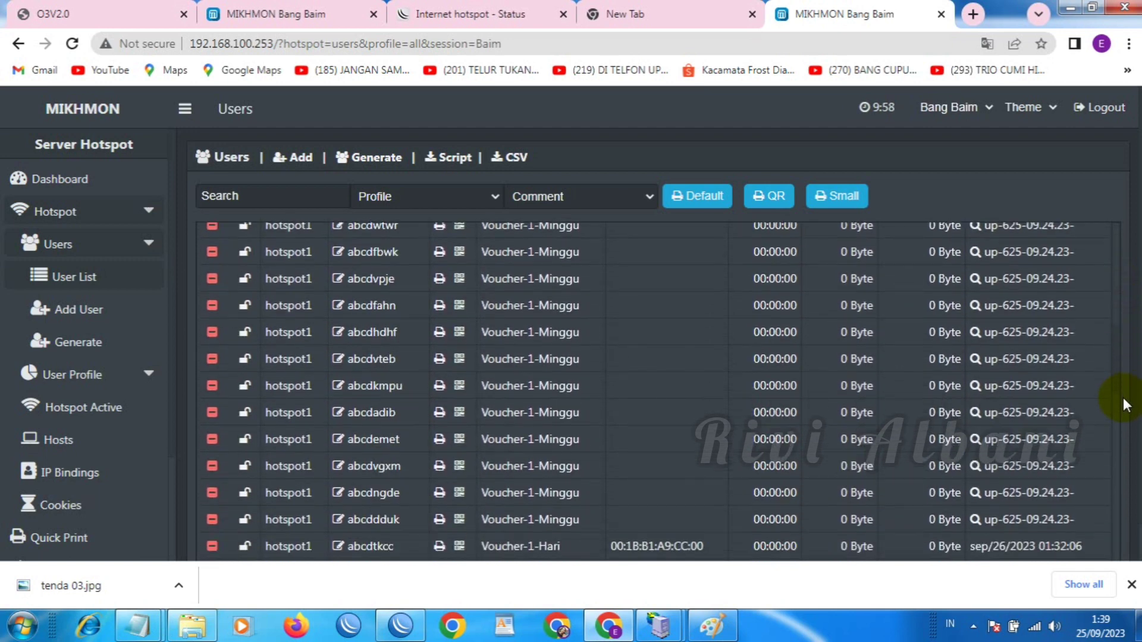
scroll(1124, 405, "down", 4)
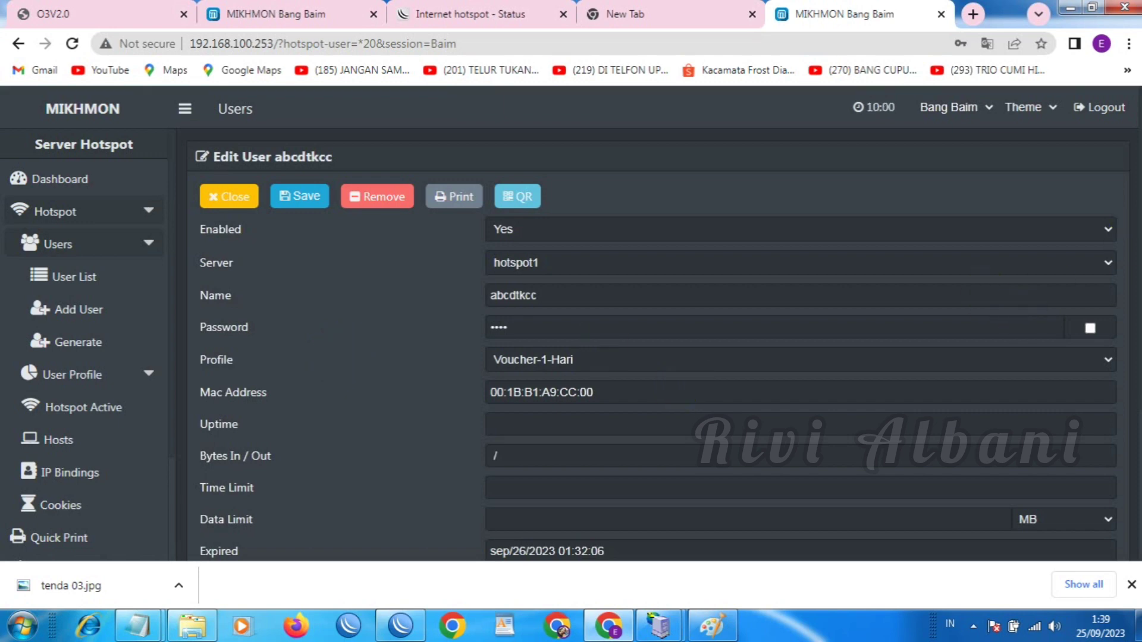
Inspect a user's details, then expand User Profile to list the Voucher-1-Hari and Voucher-1-Minggu profiles
left_click_drag(1133, 196, 1139, 559)
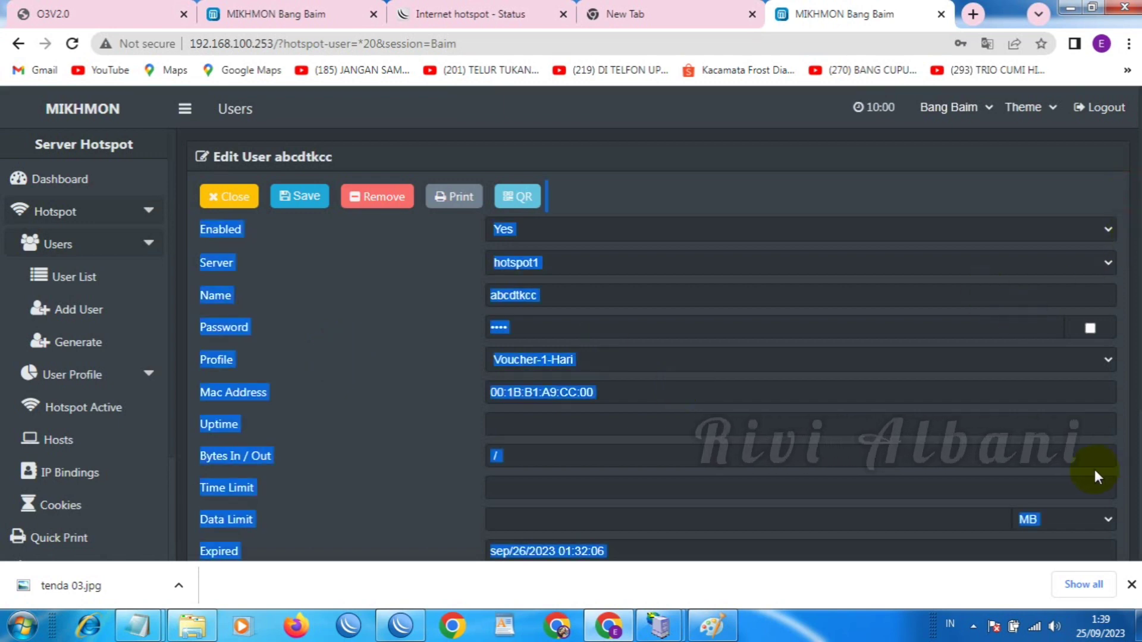
left_click_drag(1138, 559, 1133, 479)
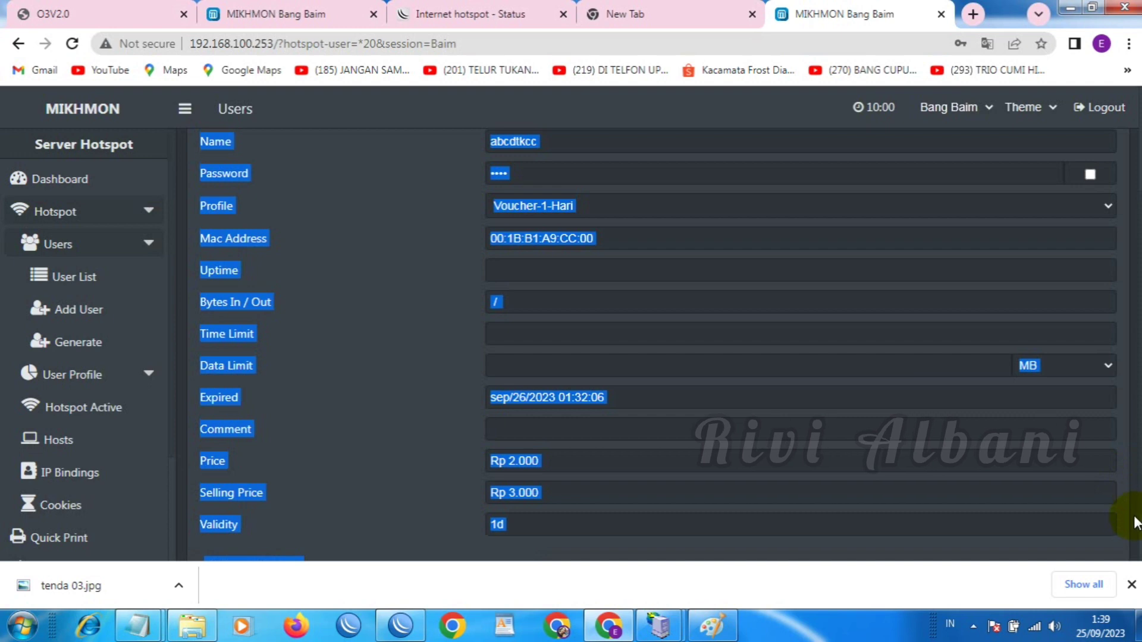
scroll(658, 345, "down", 1)
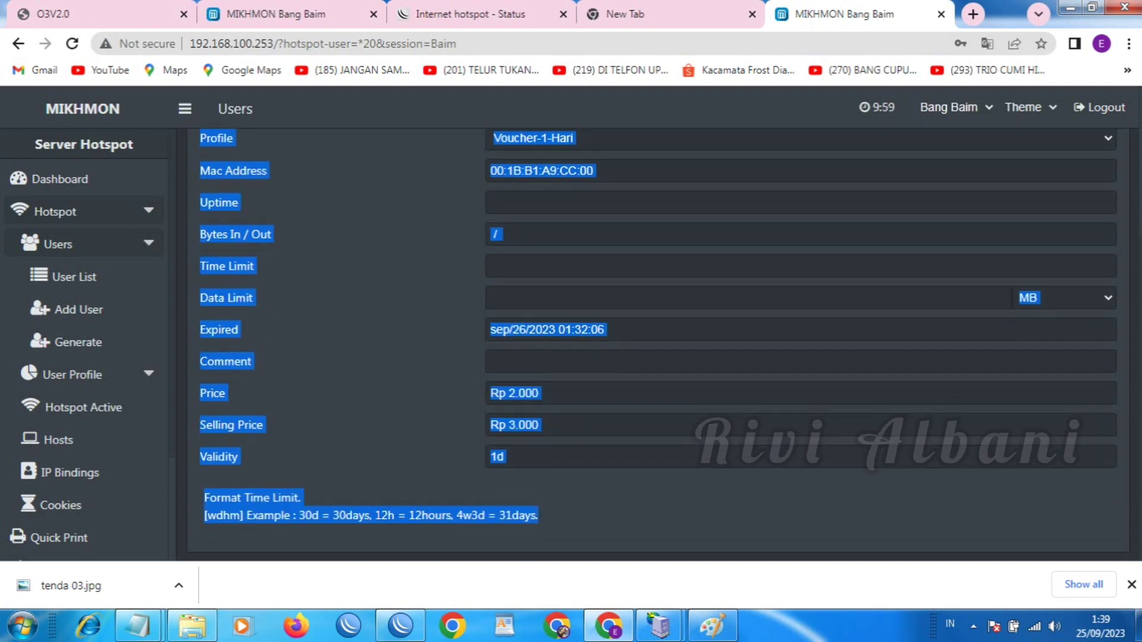
left_click(143, 209)
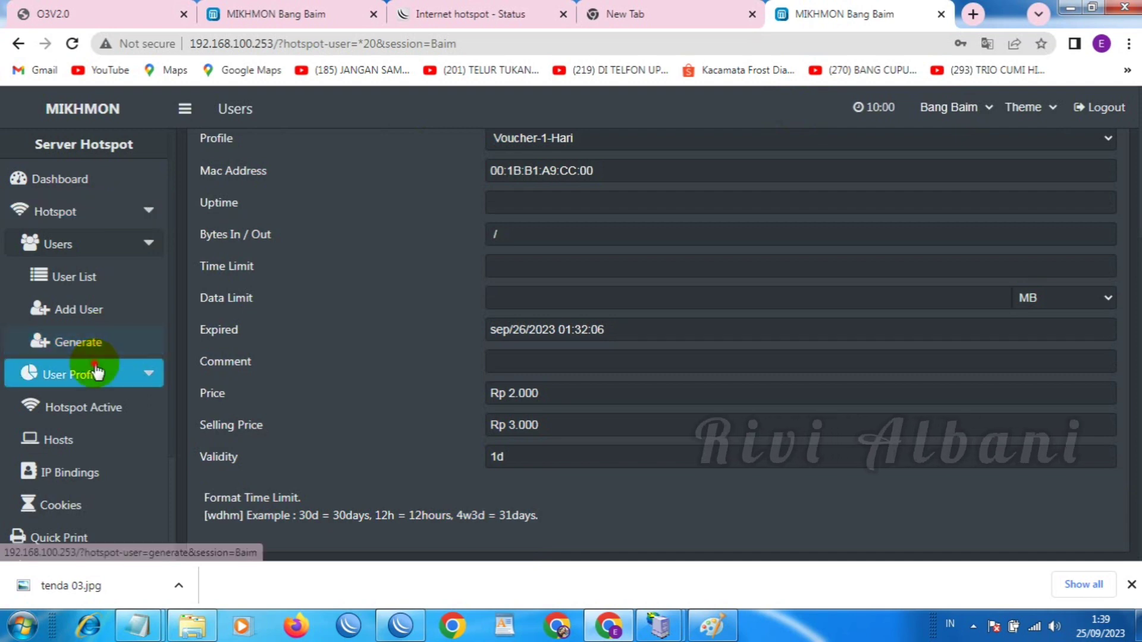
left_click(68, 374)
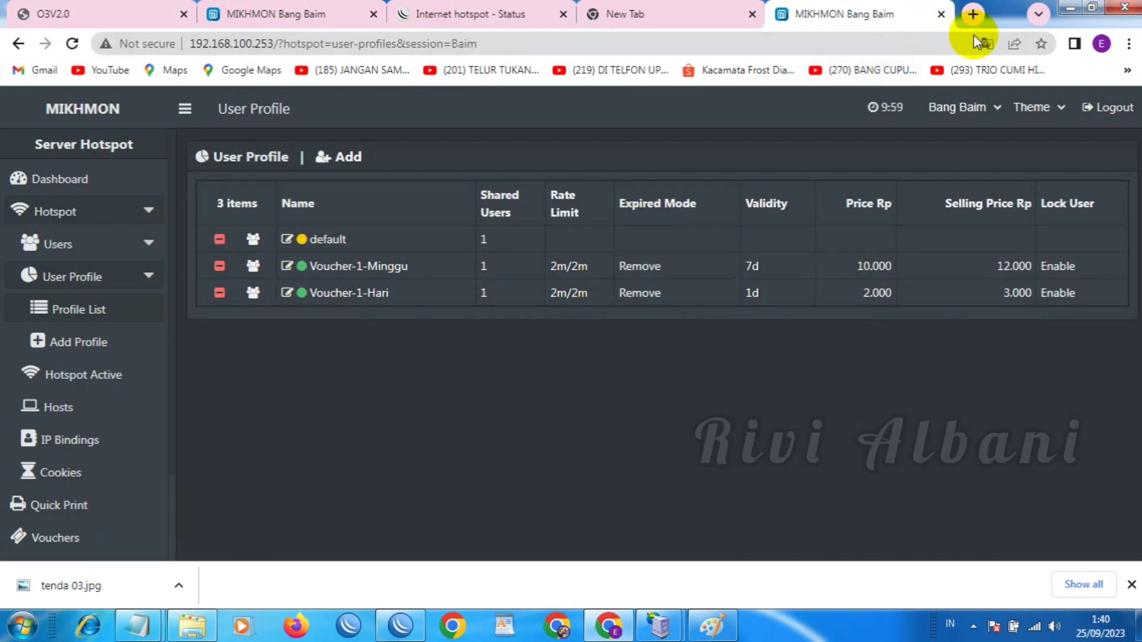
Search 'speed test' in a new tab and start a Speedtest CBN run with GO
left_click(973, 15)
type("s")
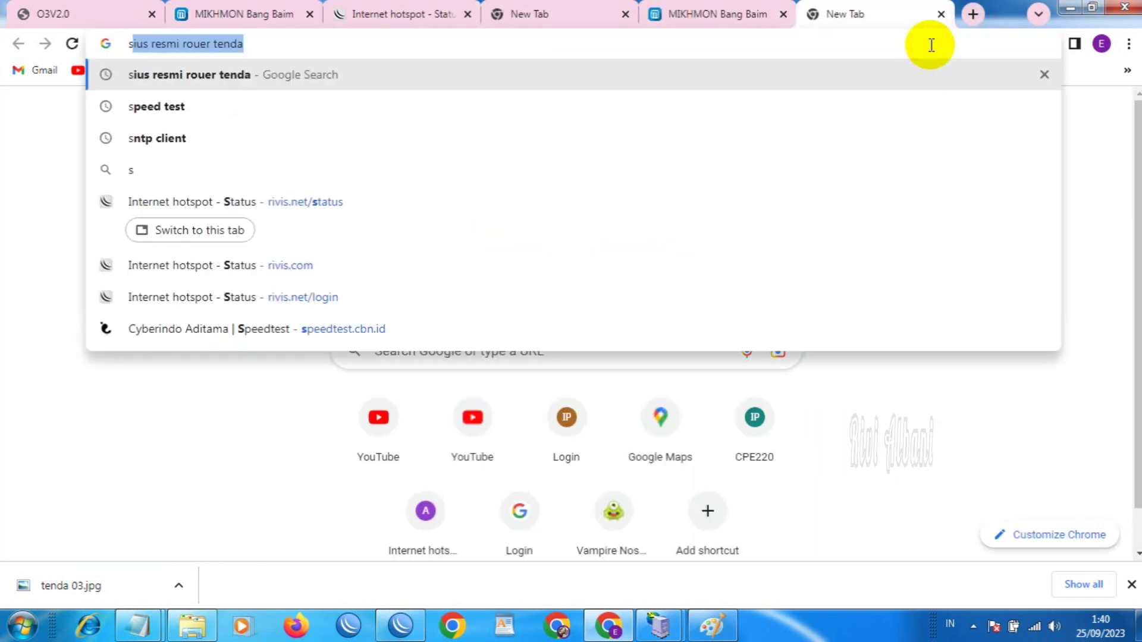
type("peed te")
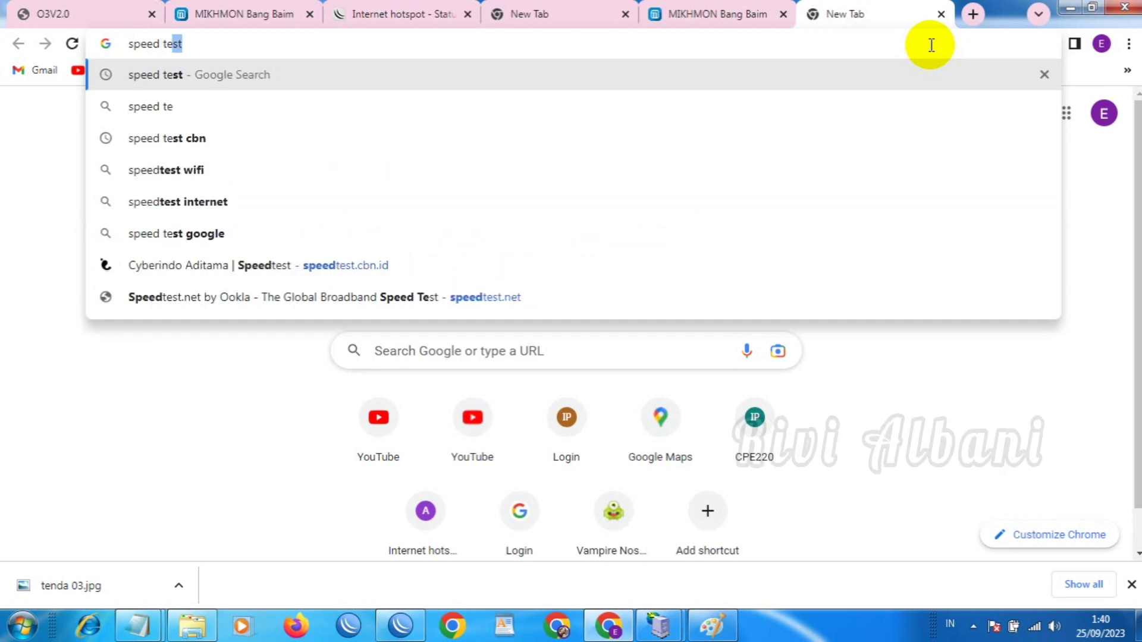
type("st")
key("Return")
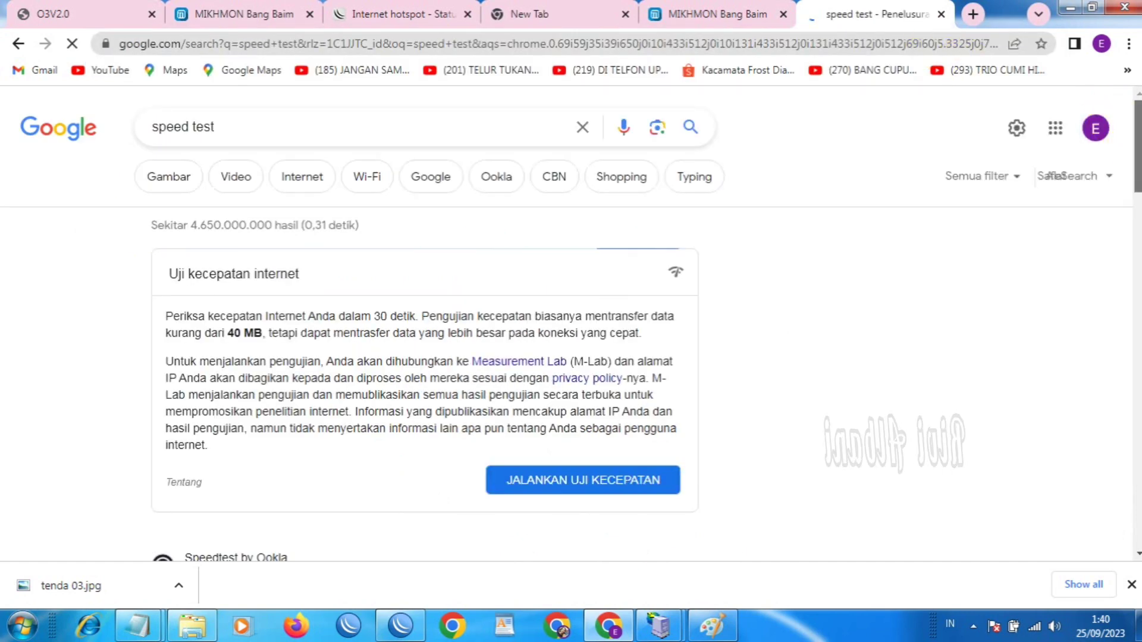
scroll(805, 263, "down", 10)
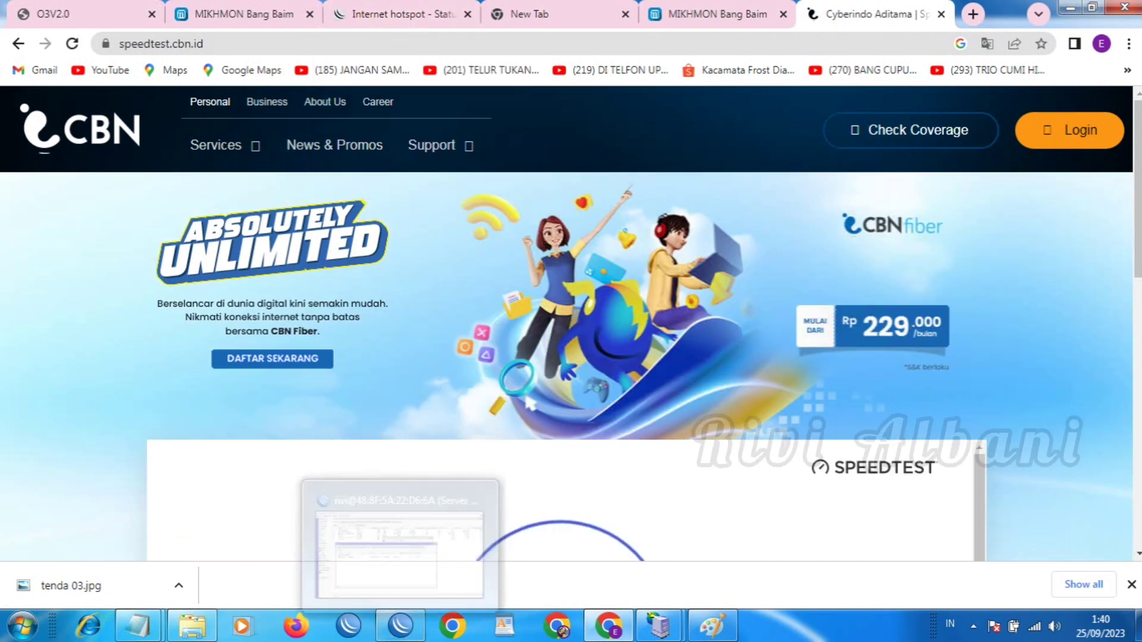
scroll(662, 360, "down", 4)
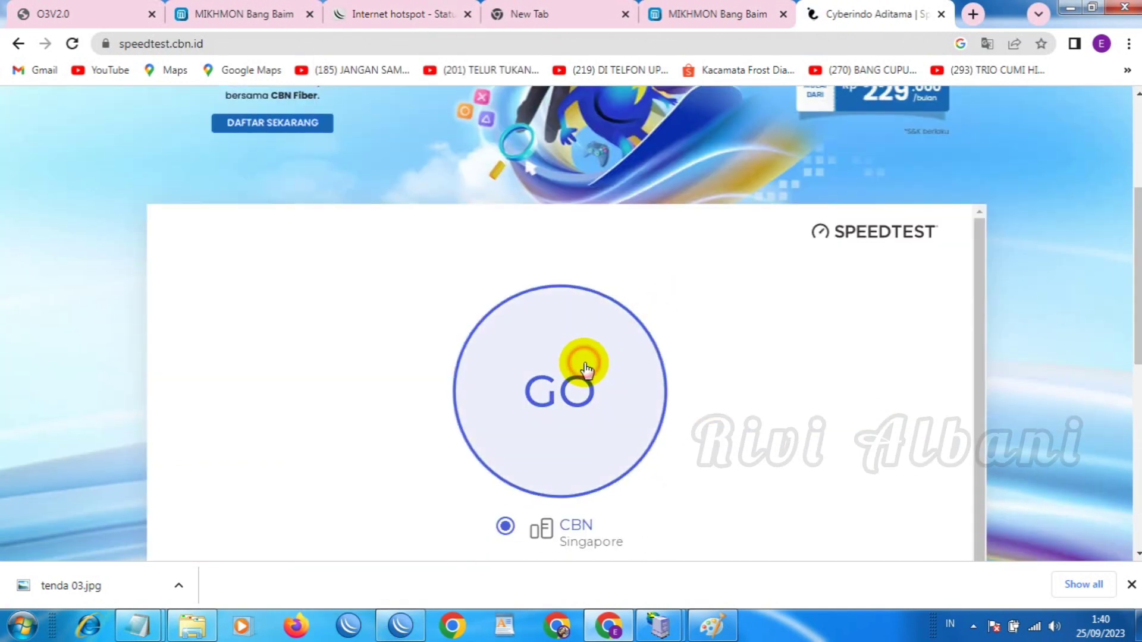
left_click(585, 369)
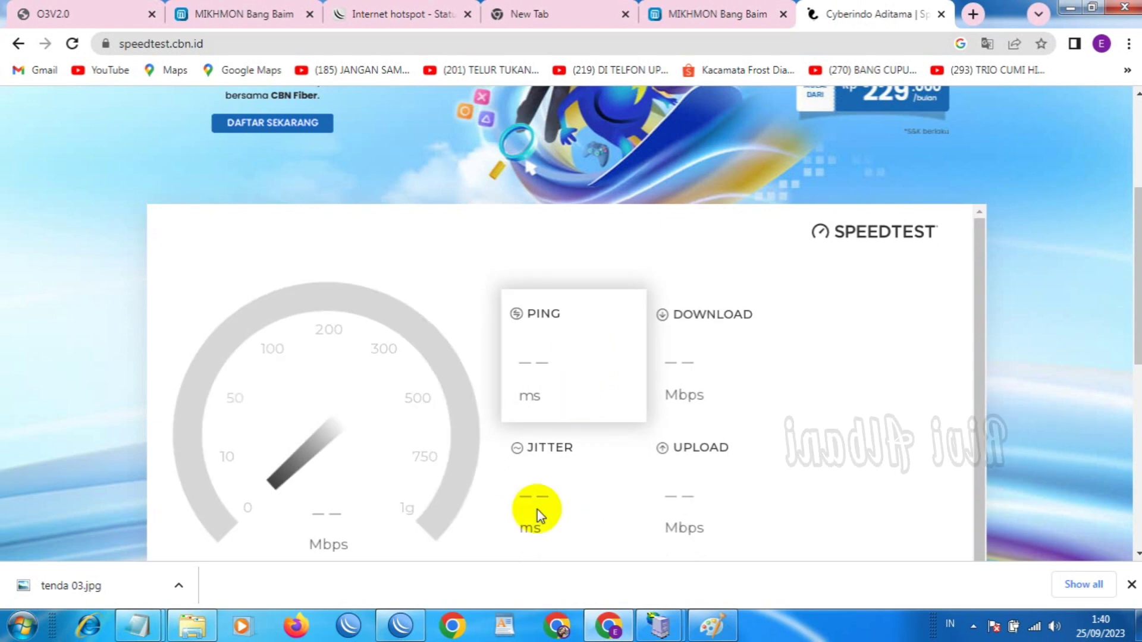
left_click(400, 624)
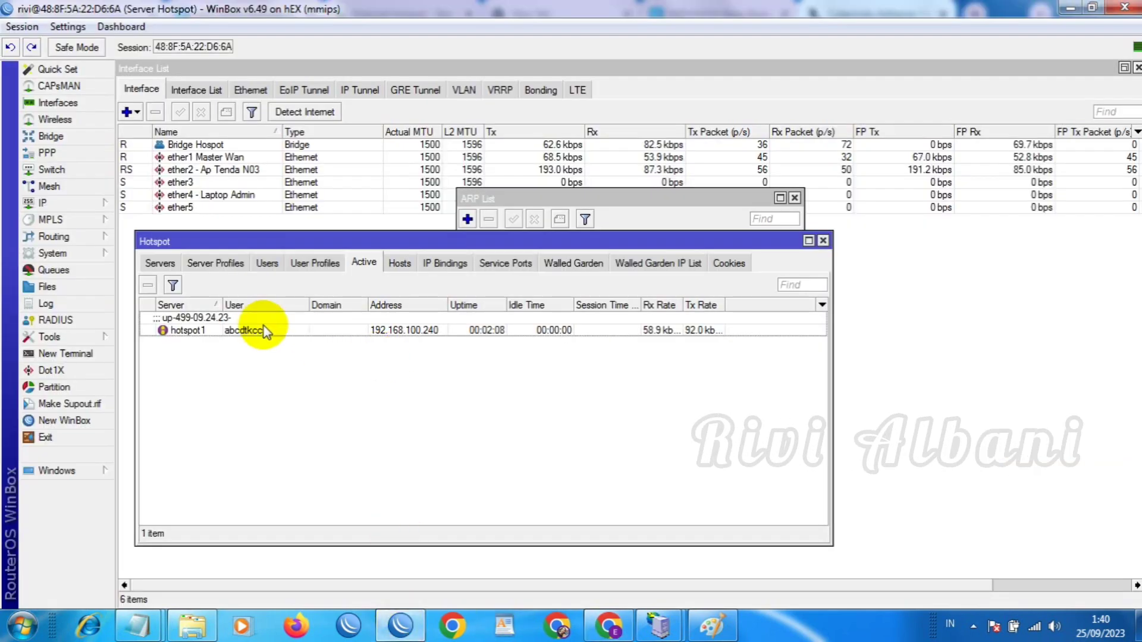
Select the voucher's 192.168.100.240 simple queue, capped at 2M/2M, and check the running speed test
left_click(70, 204)
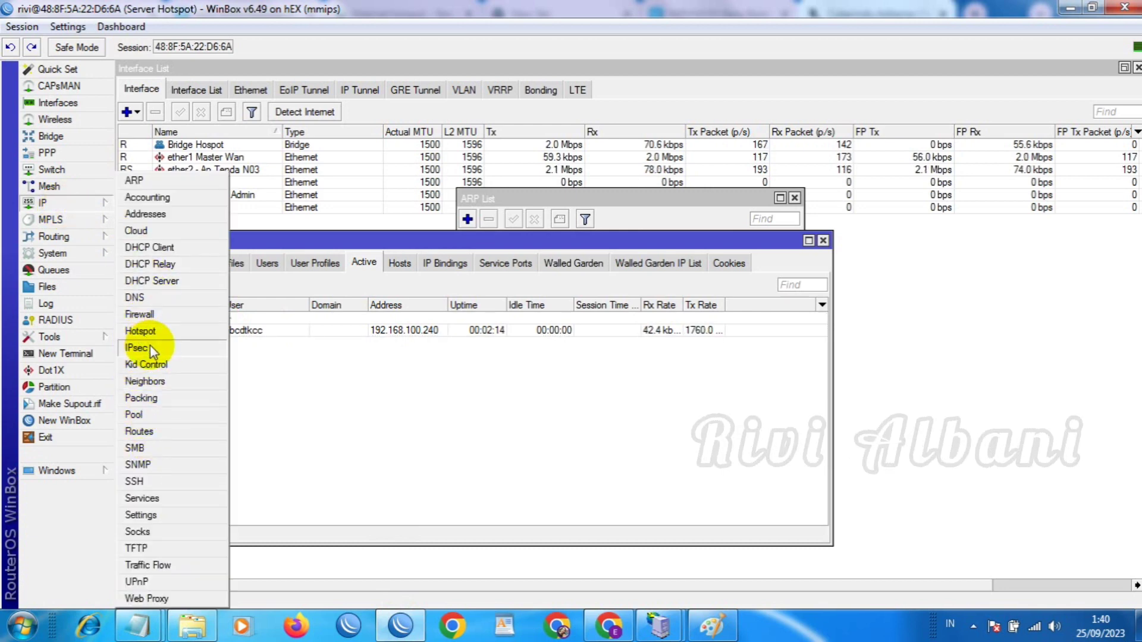
left_click(55, 270)
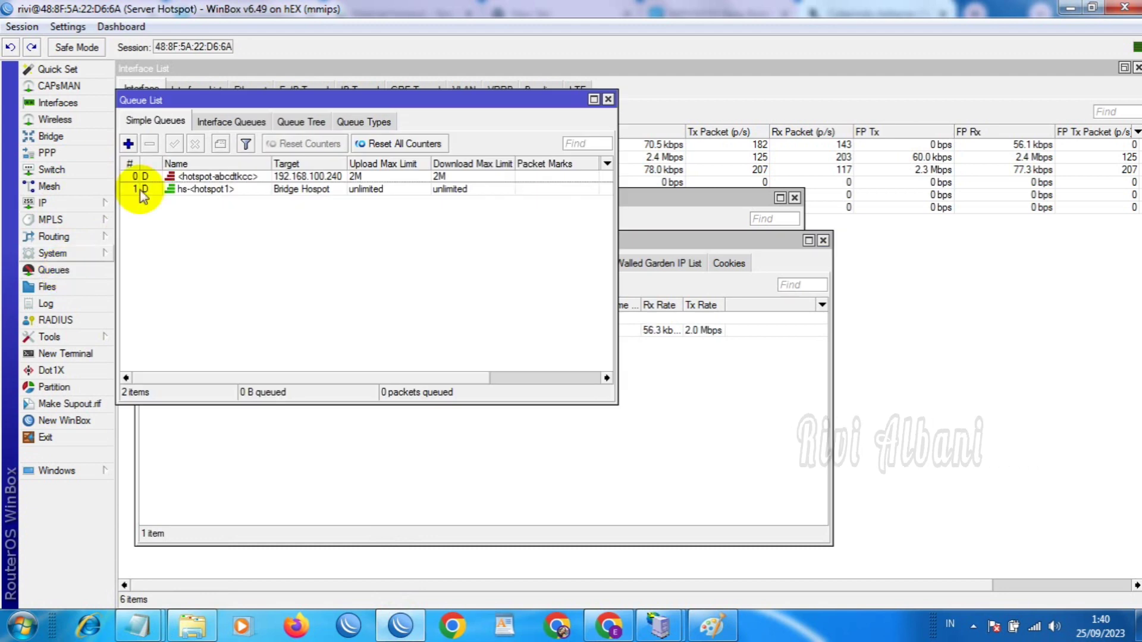
left_click(181, 177)
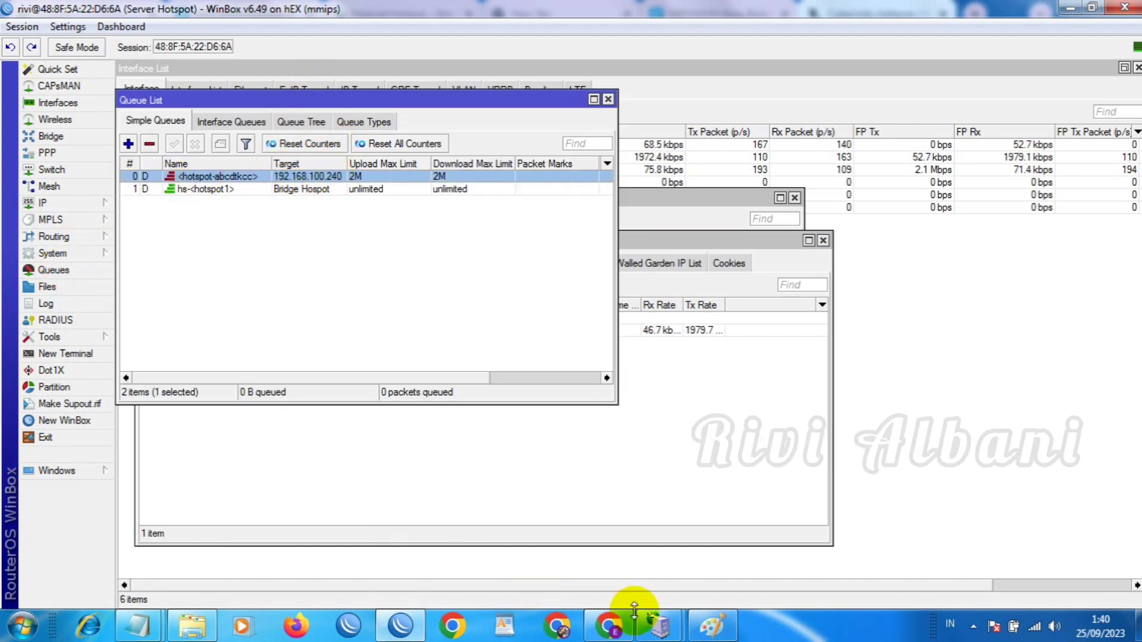
left_click(608, 625)
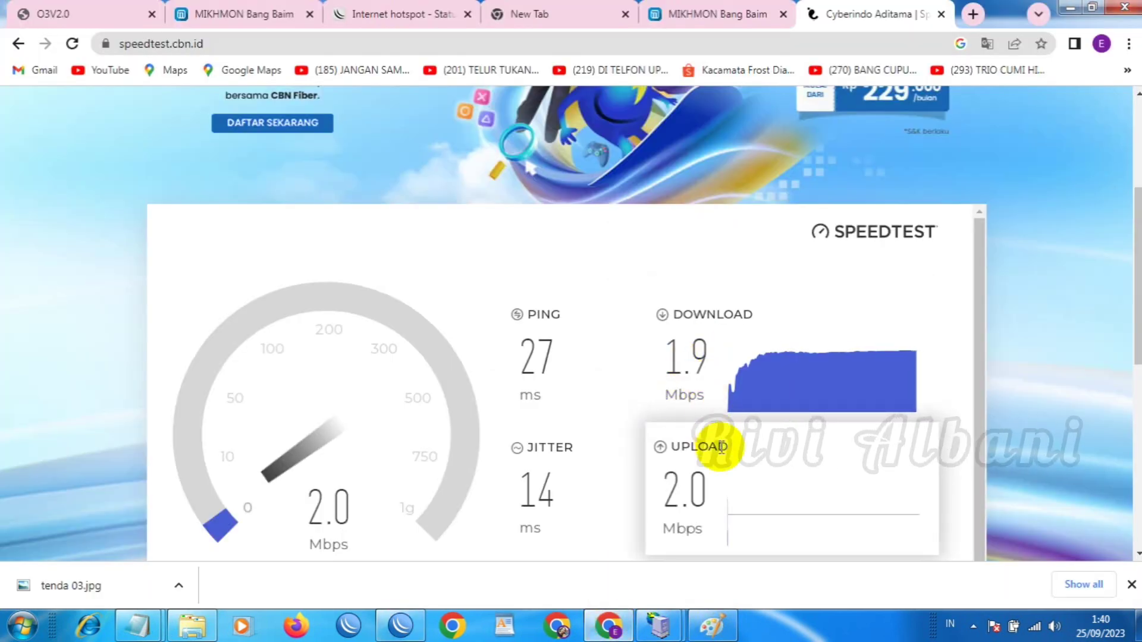
left_click(401, 626)
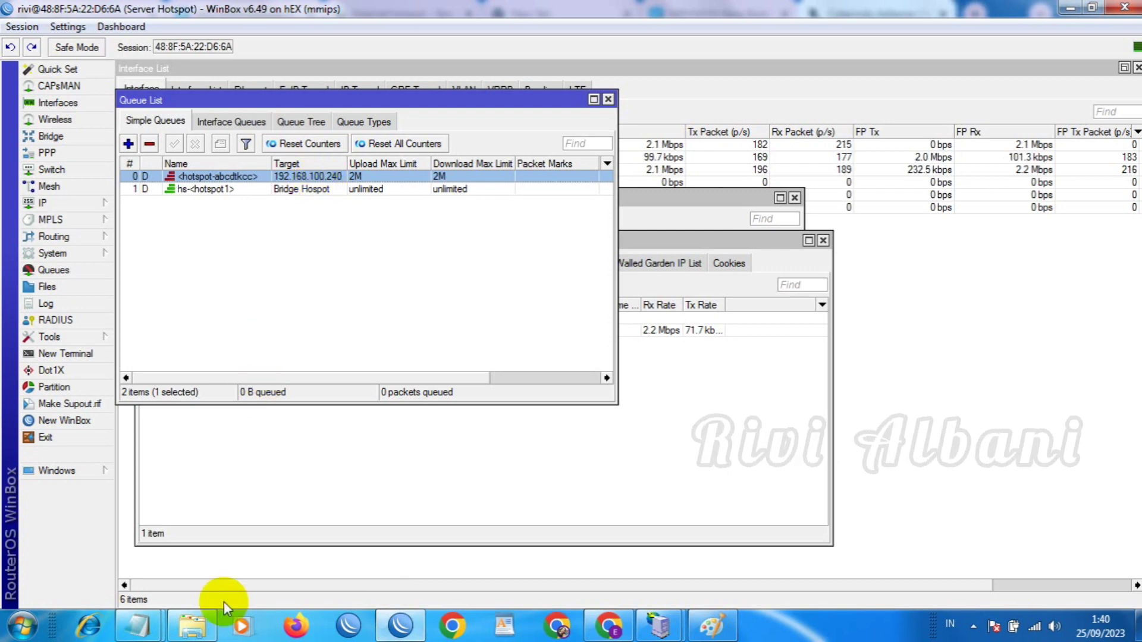
Bring up the Notepad voucher logins to sign in the second voucher user at 192.168.100.238
mouse_move(145, 628)
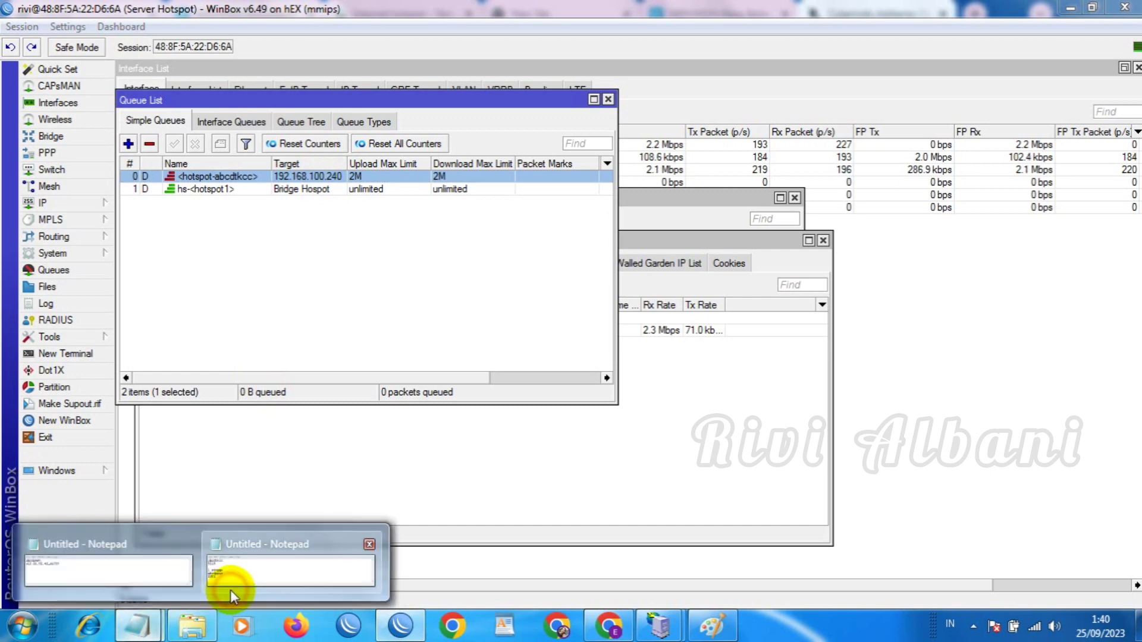
left_click(230, 589)
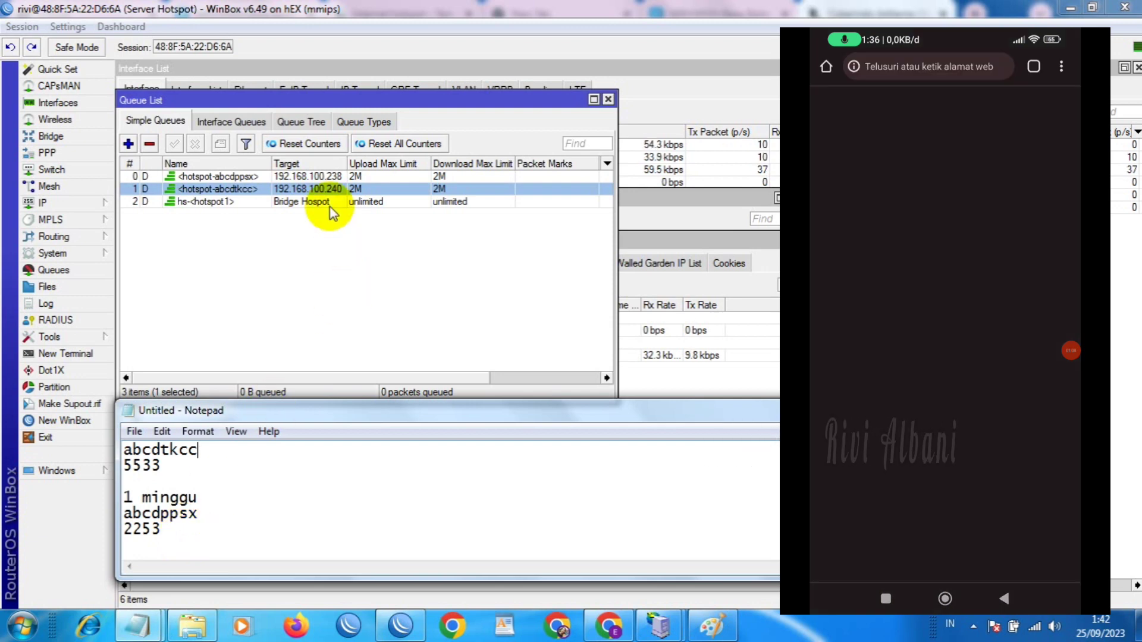
Compare both active voucher users against their 2M queues, then show the Tenda 03 diagram in Paint
left_click(247, 177)
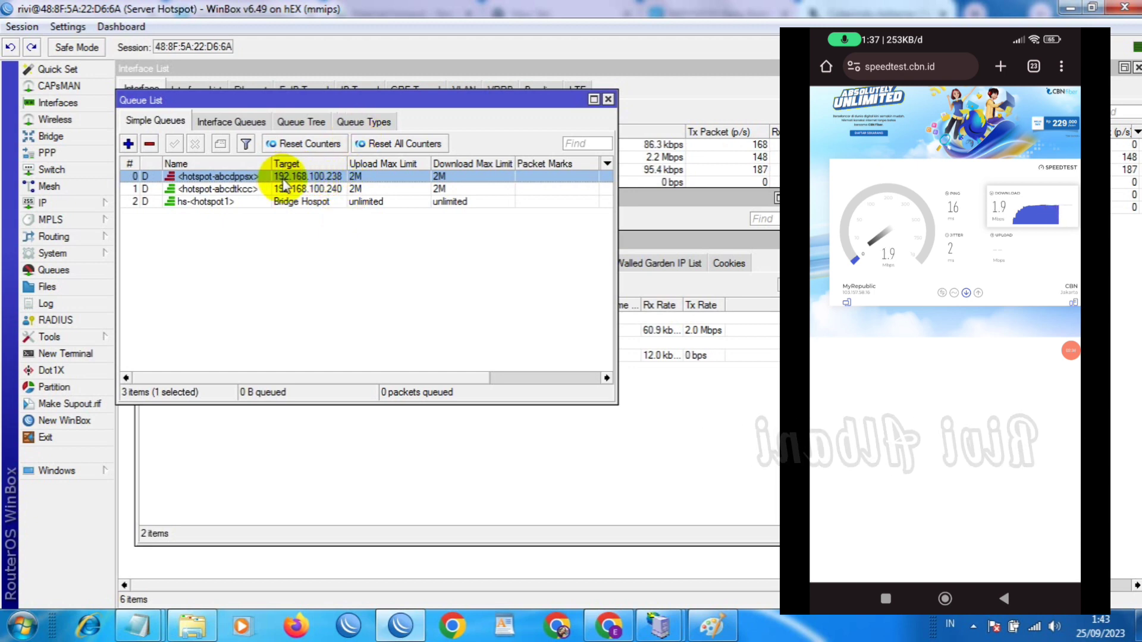
left_click_drag(314, 99, 354, 457)
left_click(257, 330)
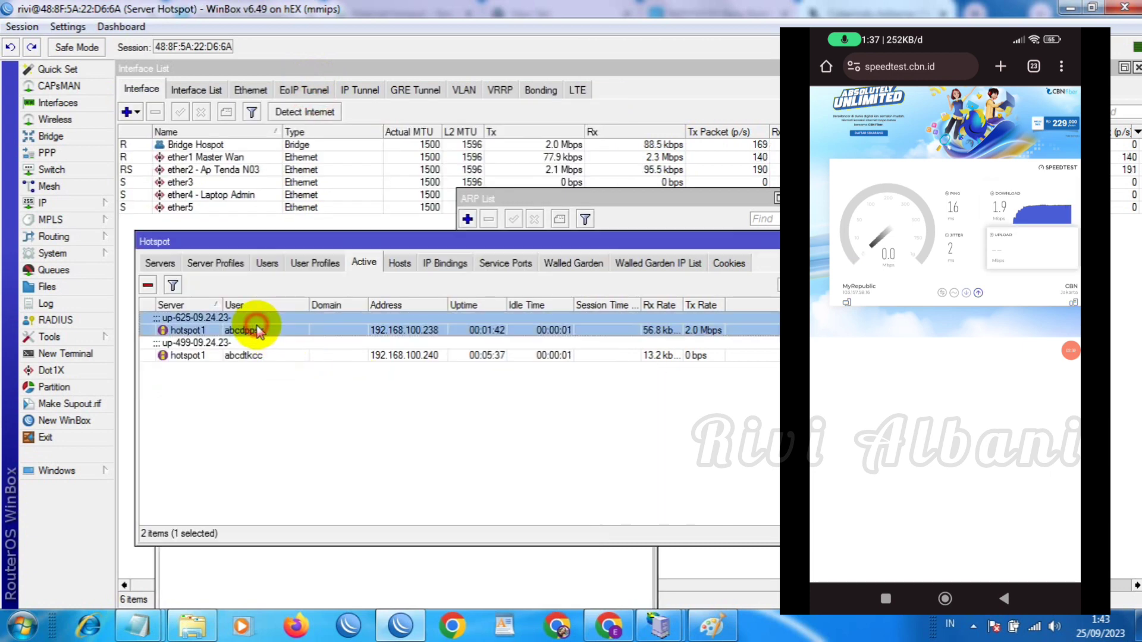
left_click(312, 585)
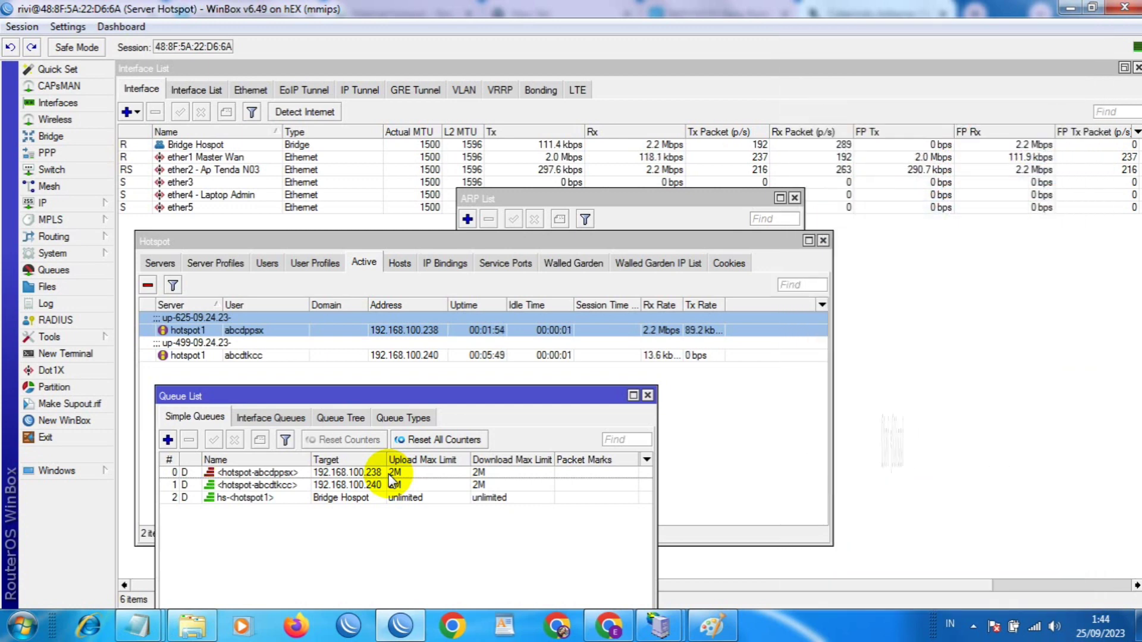
left_click(716, 621)
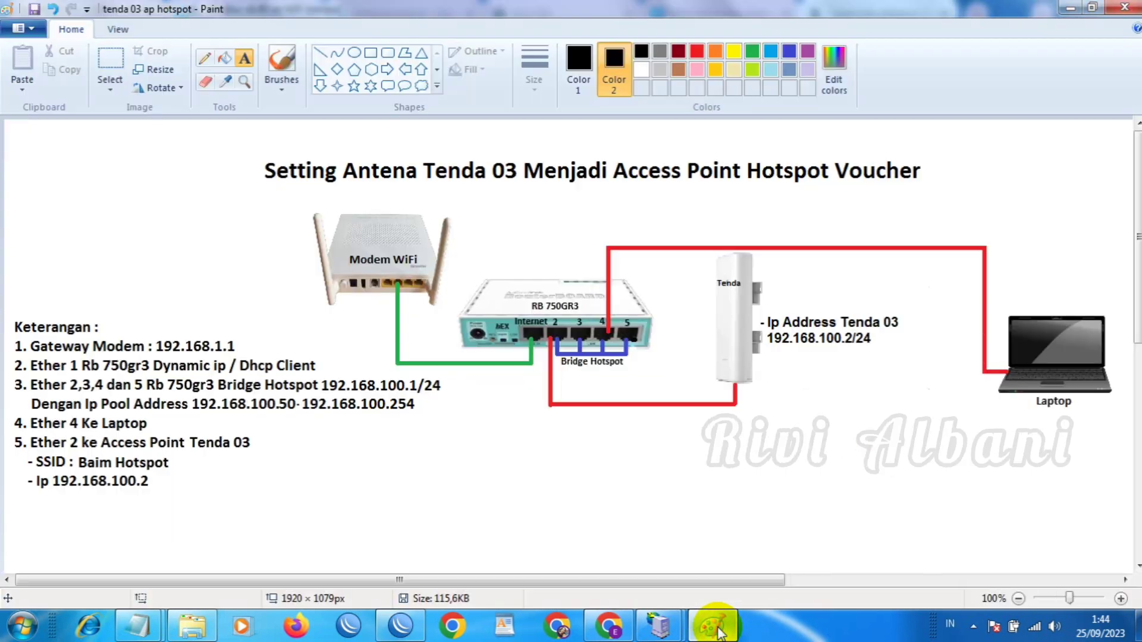